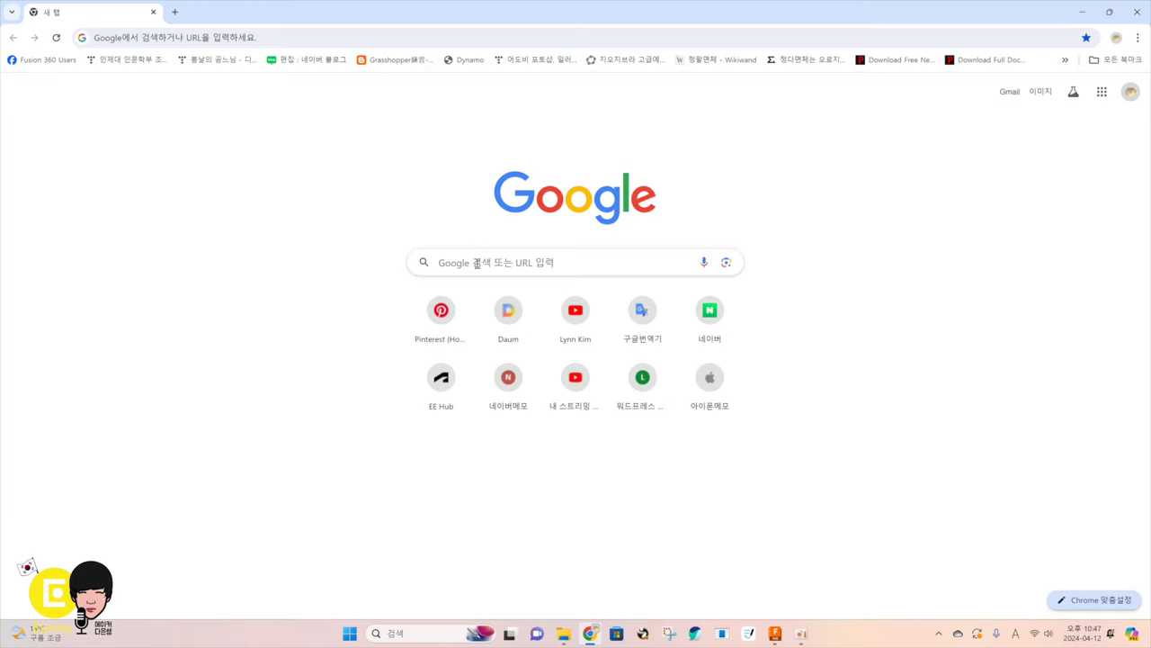
Search Google for "orca slicer" and open the SoftFever/OrcaSlicer repository on GitHub
{"action": "left_click", "coordinate": [477, 263]}
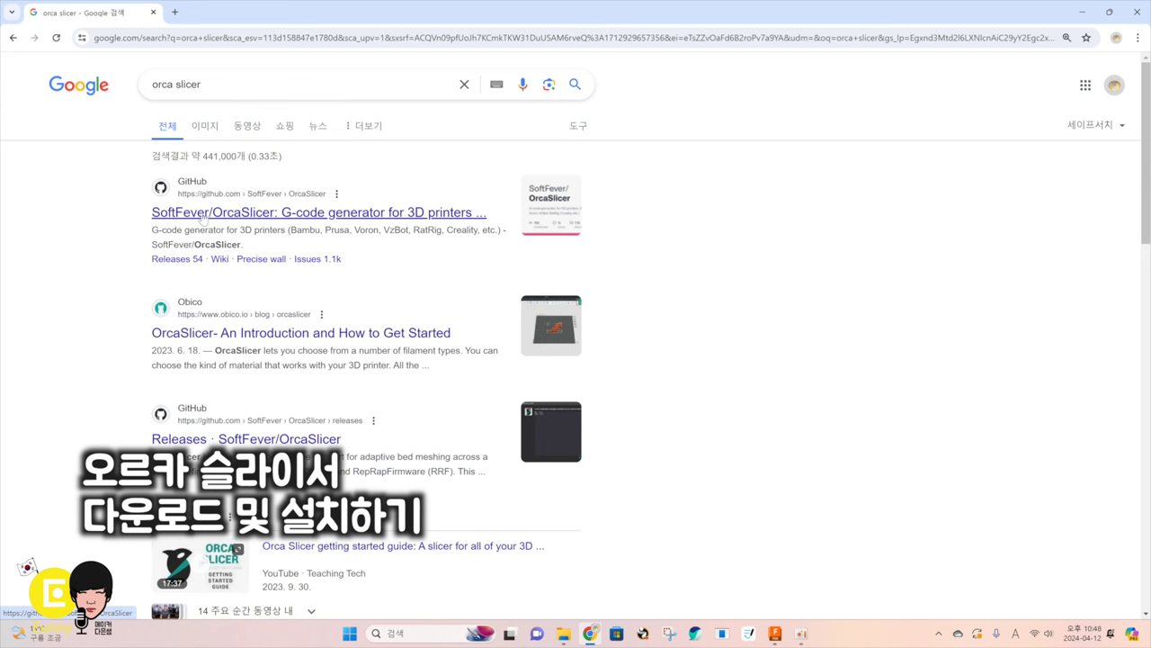
{"action": "left_click", "coordinate": [267, 213]}
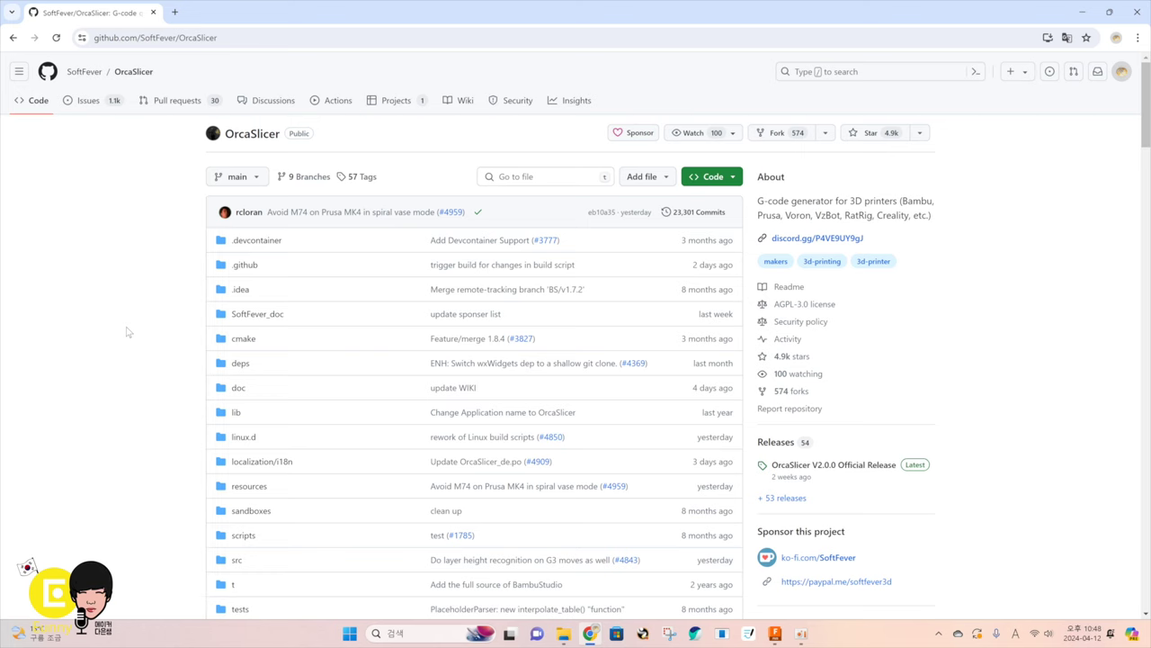
Find the README's Download section and open the page of the latest stable release
{"action": "scroll", "coordinate": [130, 336], "scroll_direction": "down", "scroll_amount": 4}
{"action": "scroll", "coordinate": [130, 336], "scroll_direction": "down", "scroll_amount": 5}
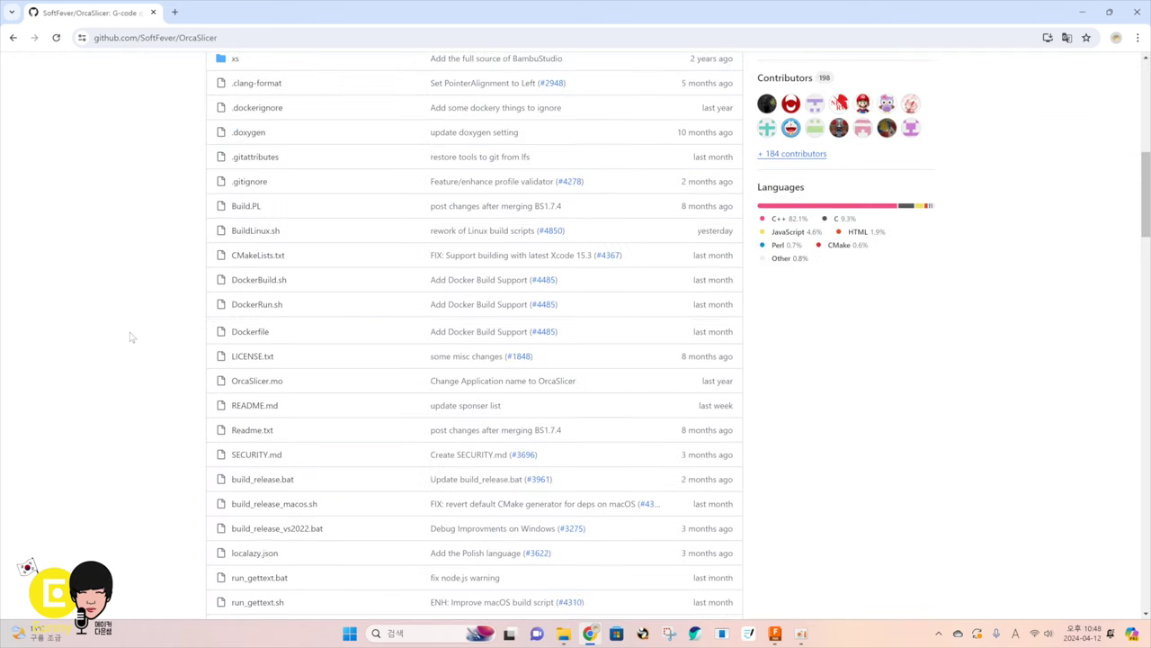
{"action": "scroll", "coordinate": [130, 335], "scroll_direction": "down", "scroll_amount": 1}
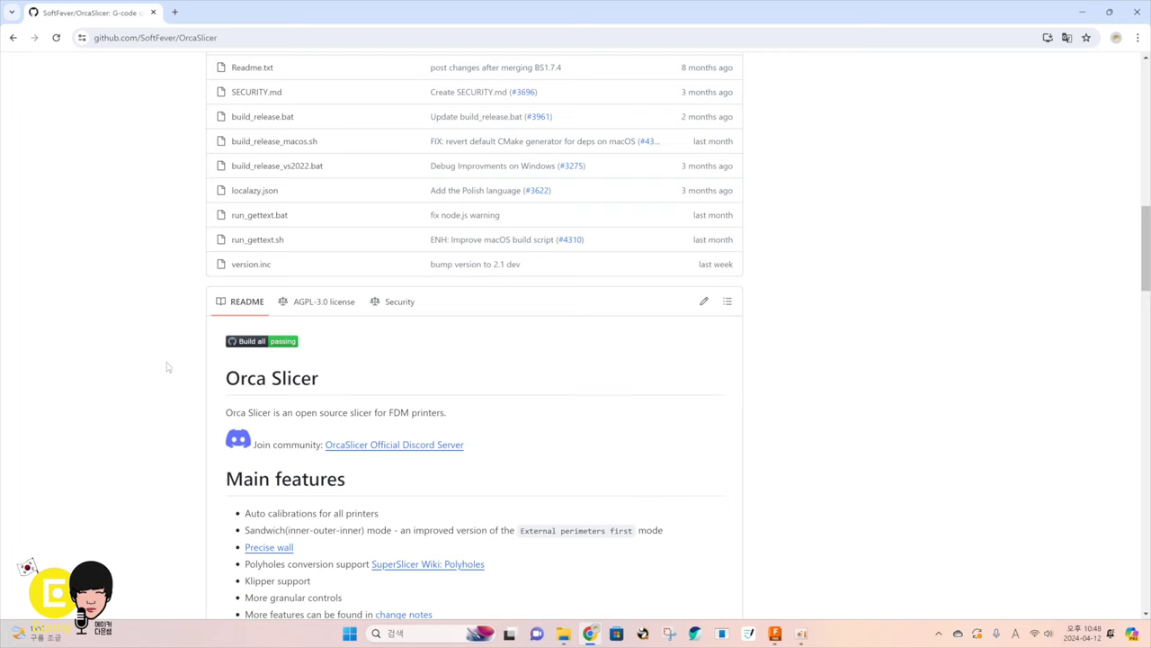
{"action": "scroll", "coordinate": [149, 358], "scroll_direction": "down", "scroll_amount": 1}
{"action": "scroll", "coordinate": [152, 362], "scroll_direction": "down", "scroll_amount": 1}
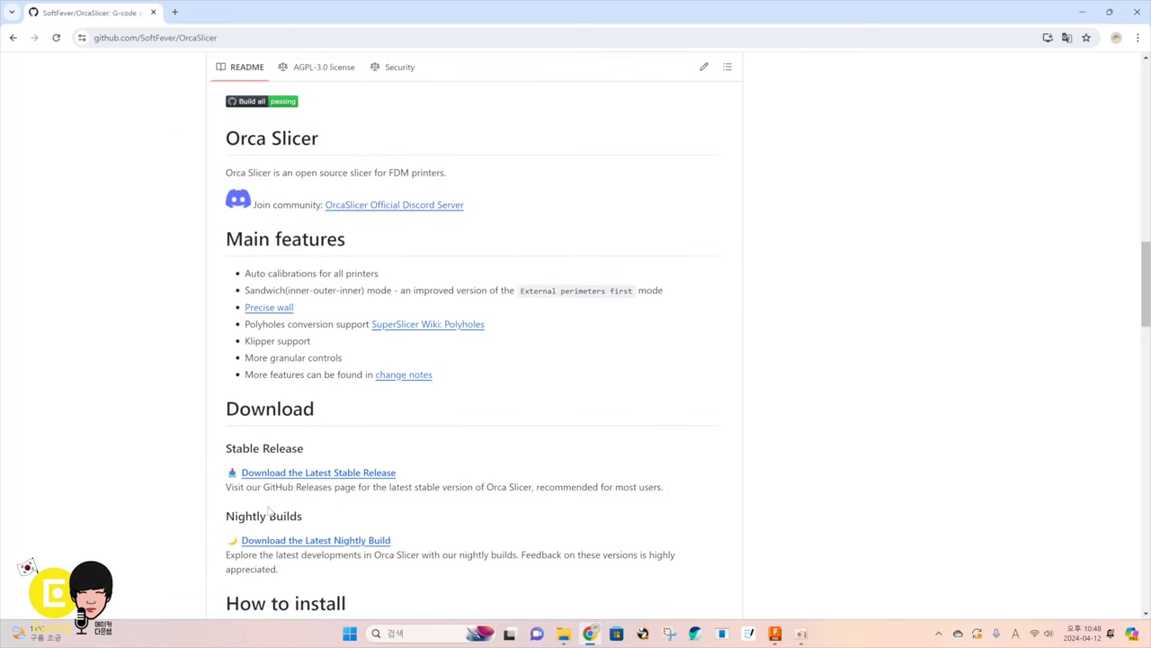
{"action": "left_click", "coordinate": [339, 473]}
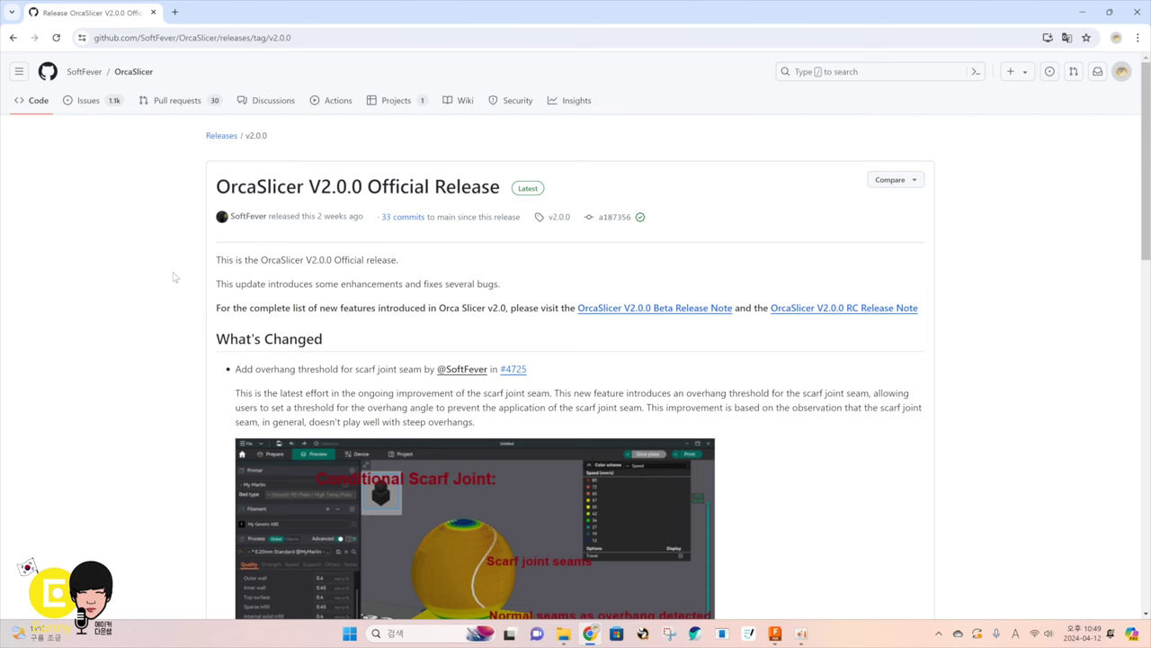
Download OrcaSlicer_Windows_Installer_V2.0.0.exe from the release's Assets list
{"action": "scroll", "coordinate": [165, 251], "scroll_direction": "down", "scroll_amount": 2}
{"action": "scroll", "coordinate": [165, 251], "scroll_direction": "down", "scroll_amount": 5}
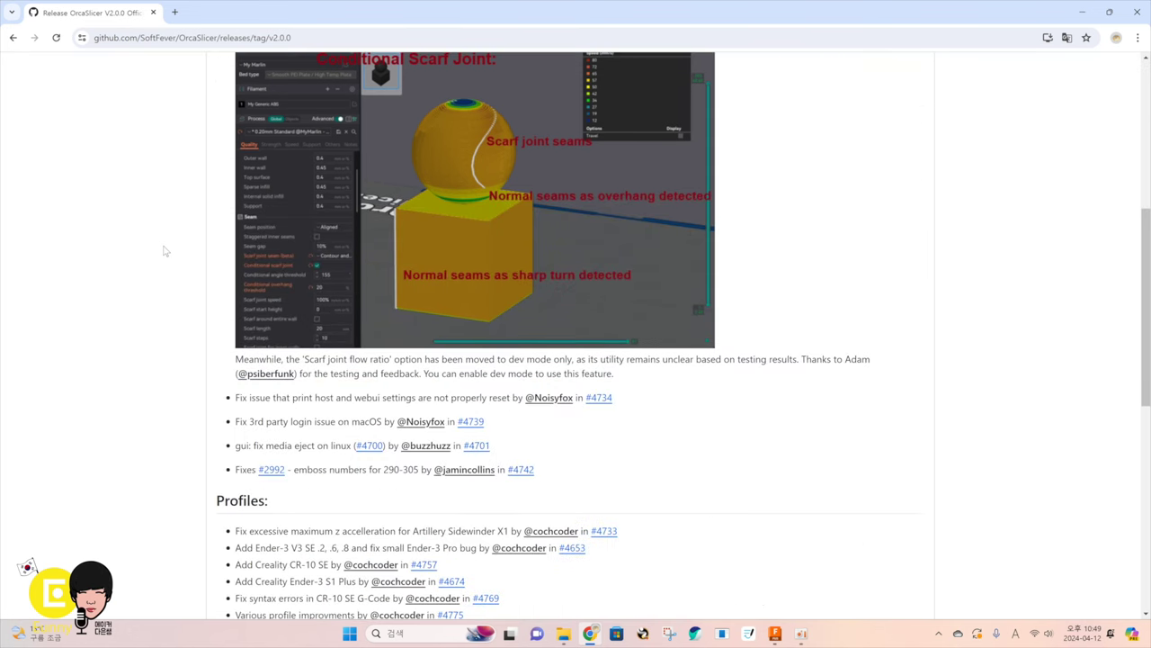
{"action": "scroll", "coordinate": [165, 251], "scroll_direction": "down", "scroll_amount": 7}
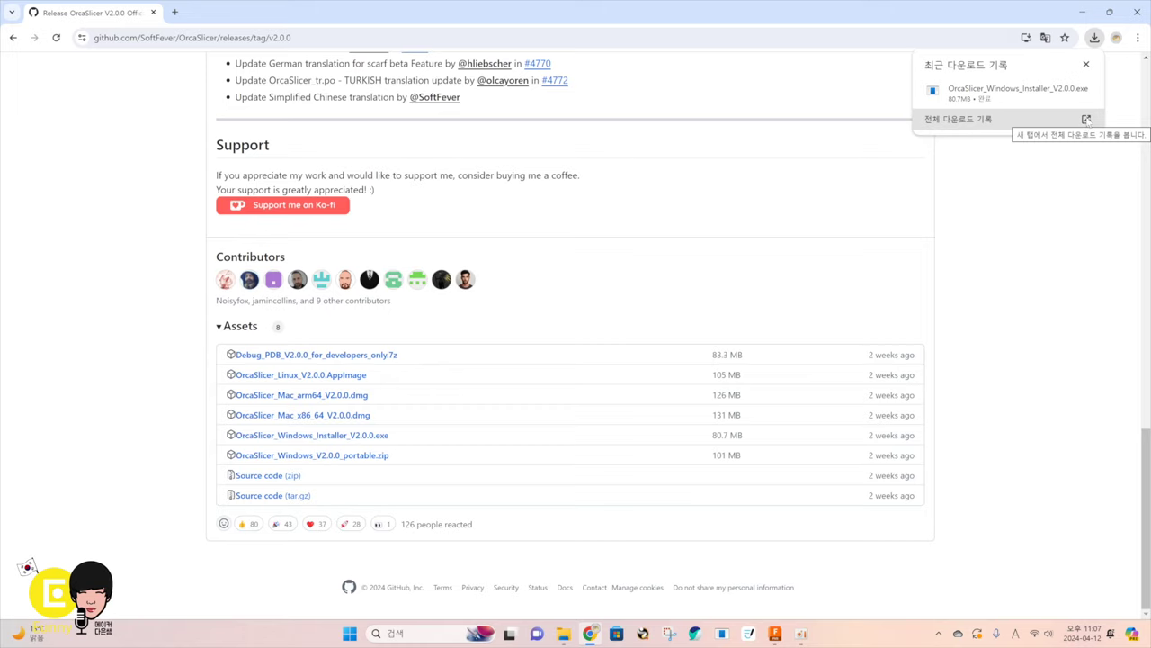
Open the full download history and show the folder containing the OrcaSlicer Windows installer
{"action": "left_click", "coordinate": [1086, 119]}
{"action": "left_click", "coordinate": [756, 141]}
{"action": "left_click", "coordinate": [719, 147]}
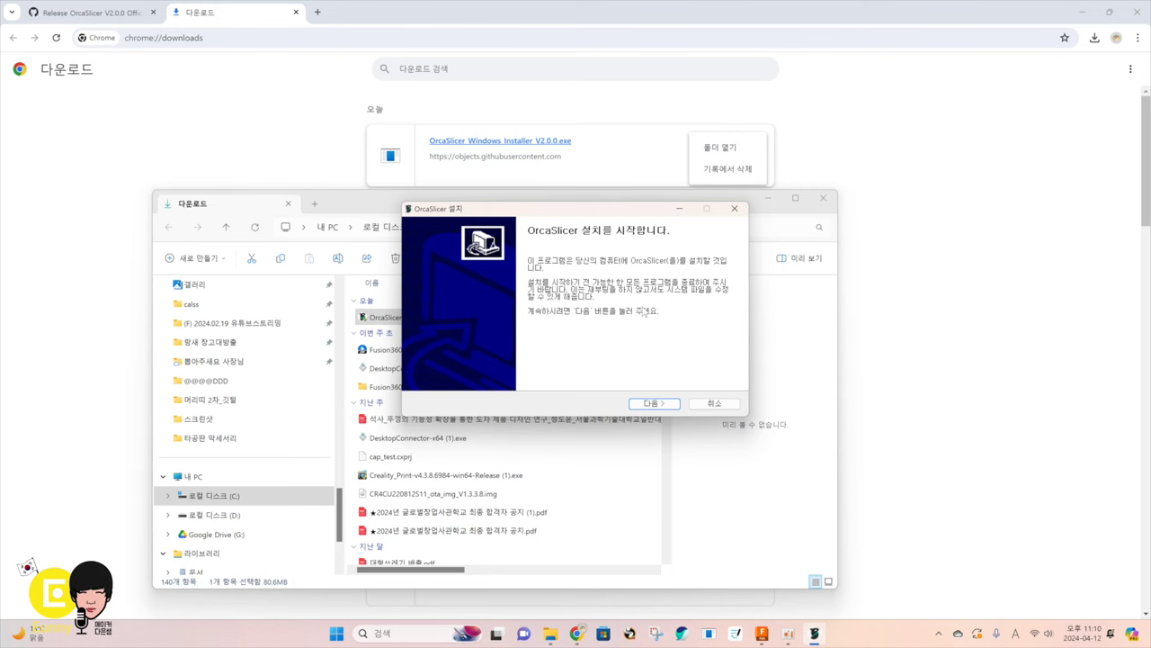
Install OrcaSlicer into C:\Program Files\OrcaSlicer with the OrcaSlicer start menu folder, leaving shortcut creation enabled
{"action": "left_click", "coordinate": [658, 403]}
{"action": "left_click", "coordinate": [650, 403]}
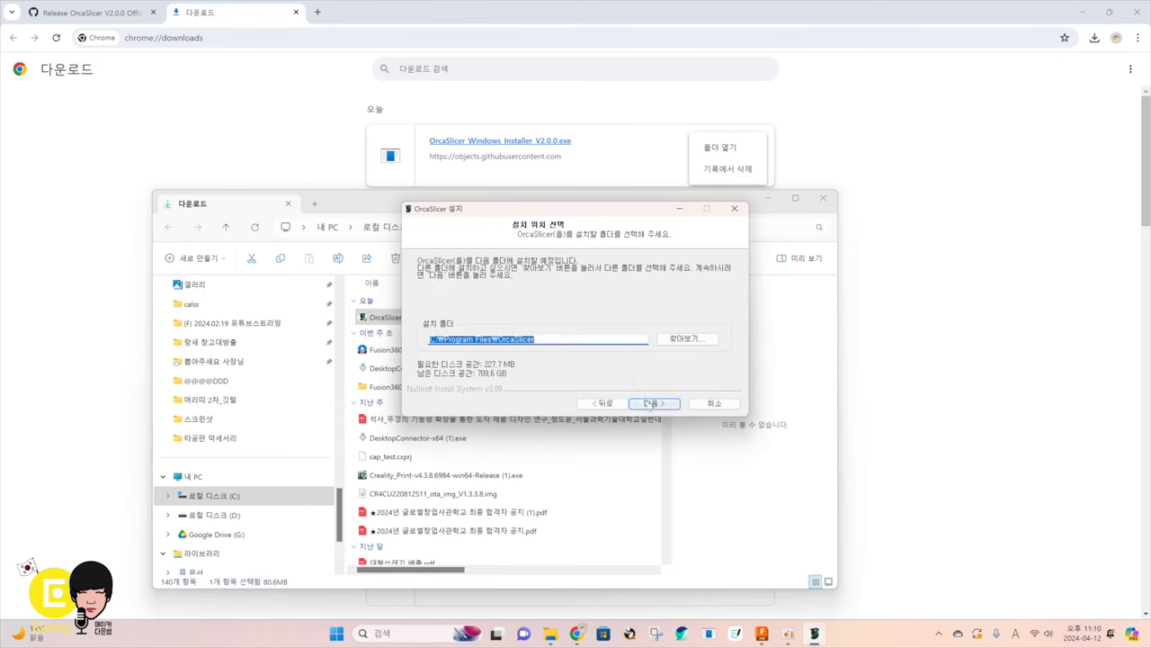
{"action": "left_click", "coordinate": [648, 402]}
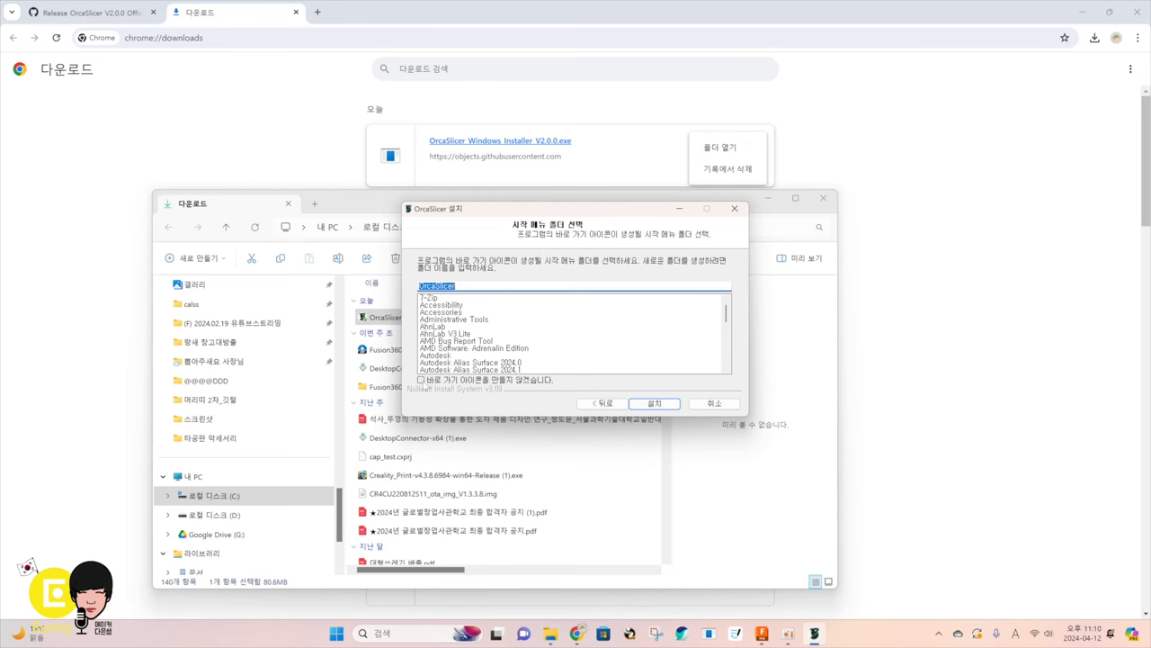
{"action": "left_click", "coordinate": [423, 381]}
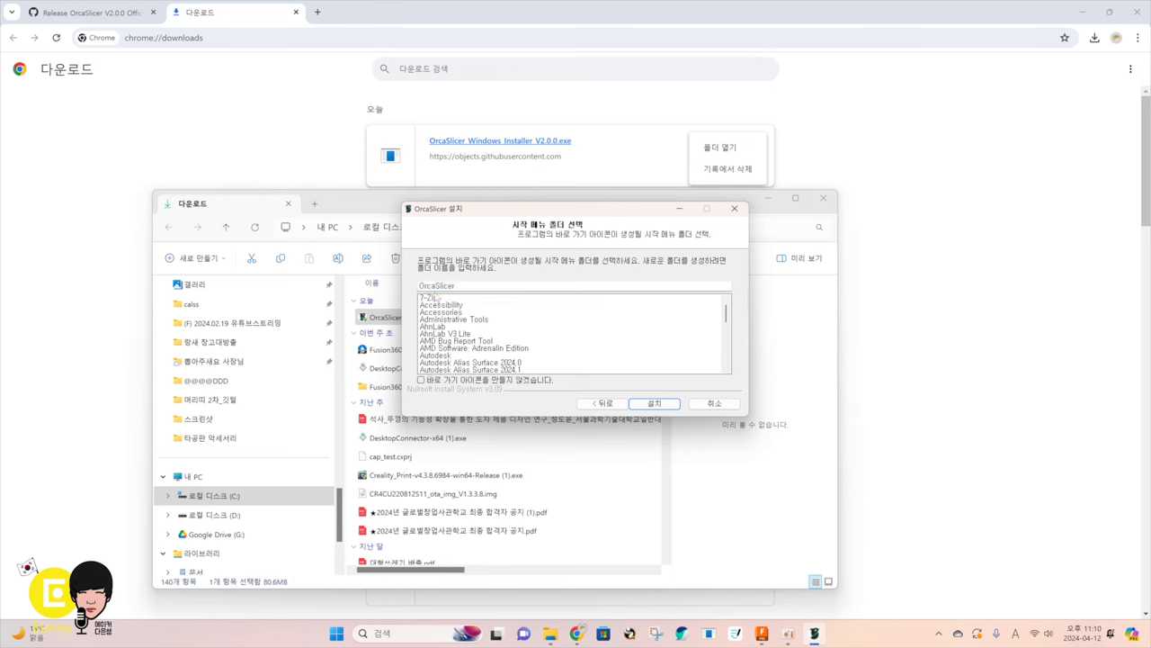
{"action": "left_click", "coordinate": [665, 406]}
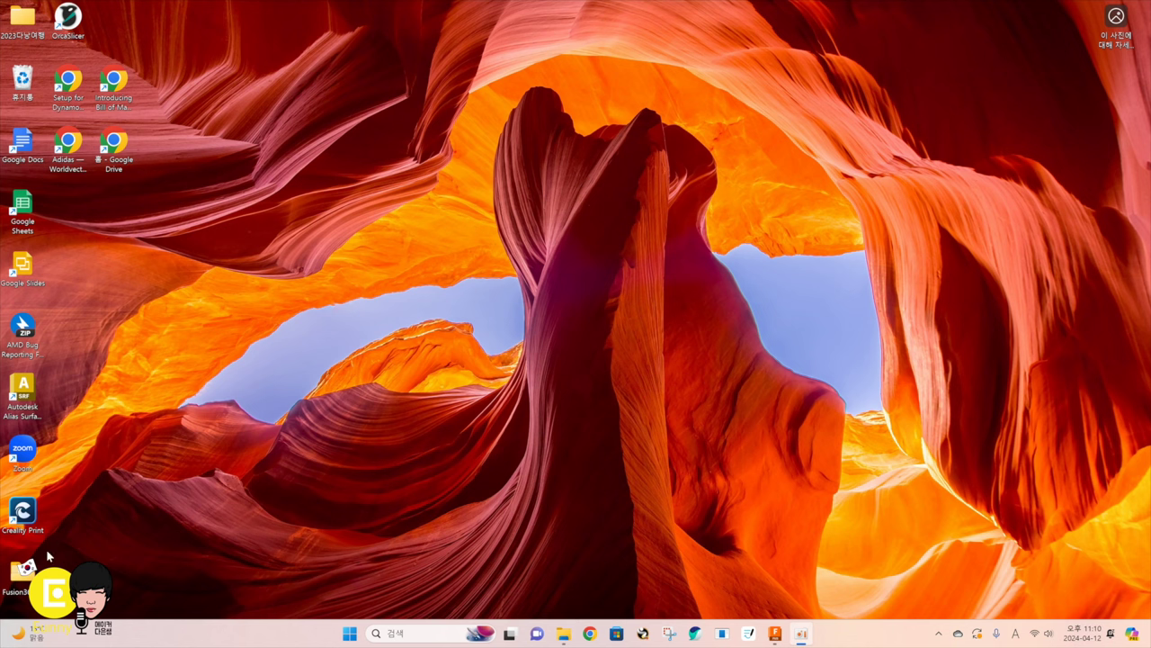
Launch Orca Slicer from its desktop shortcut and start the setup wizard with 아시아 태평양 (Asia Pacific) as the login region
{"action": "left_click_drag", "start_coordinate": [67, 18], "coordinate": [572, 271]}
{"action": "double_click", "coordinate": [570, 267]}
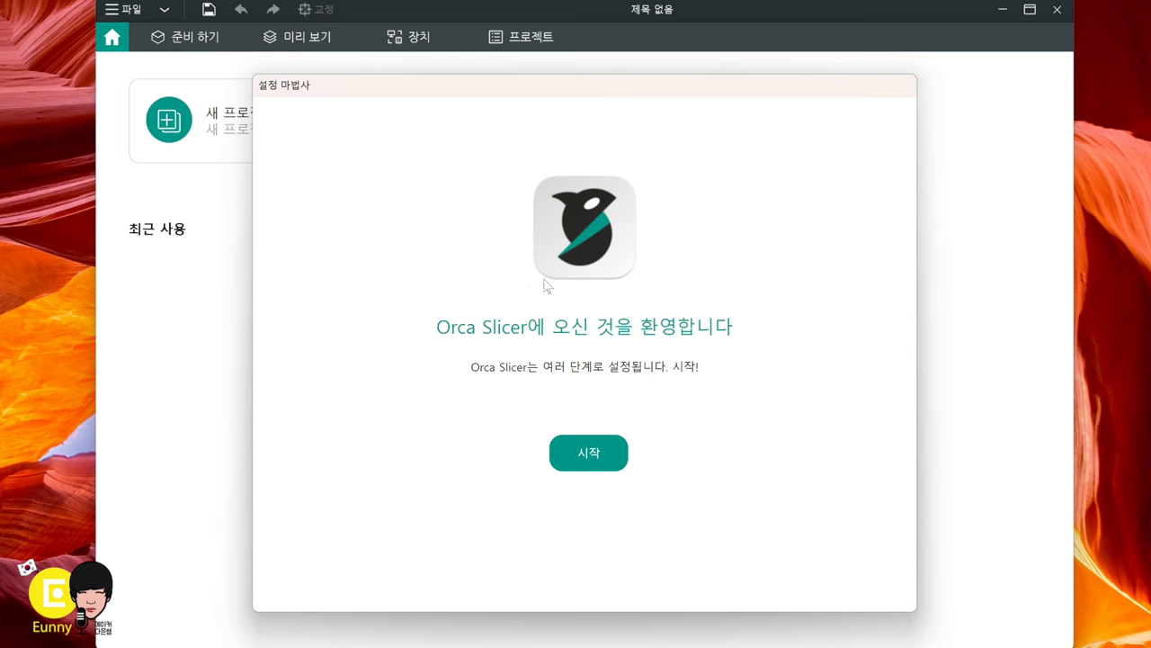
{"action": "left_click", "coordinate": [588, 457]}
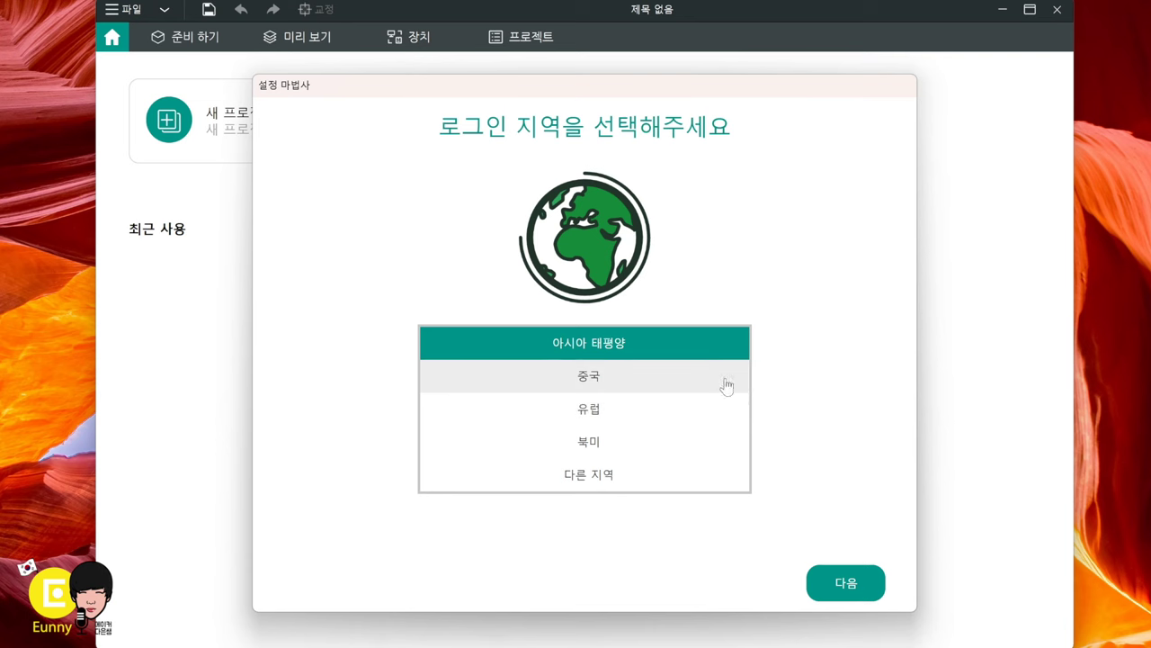
{"action": "left_click", "coordinate": [857, 585]}
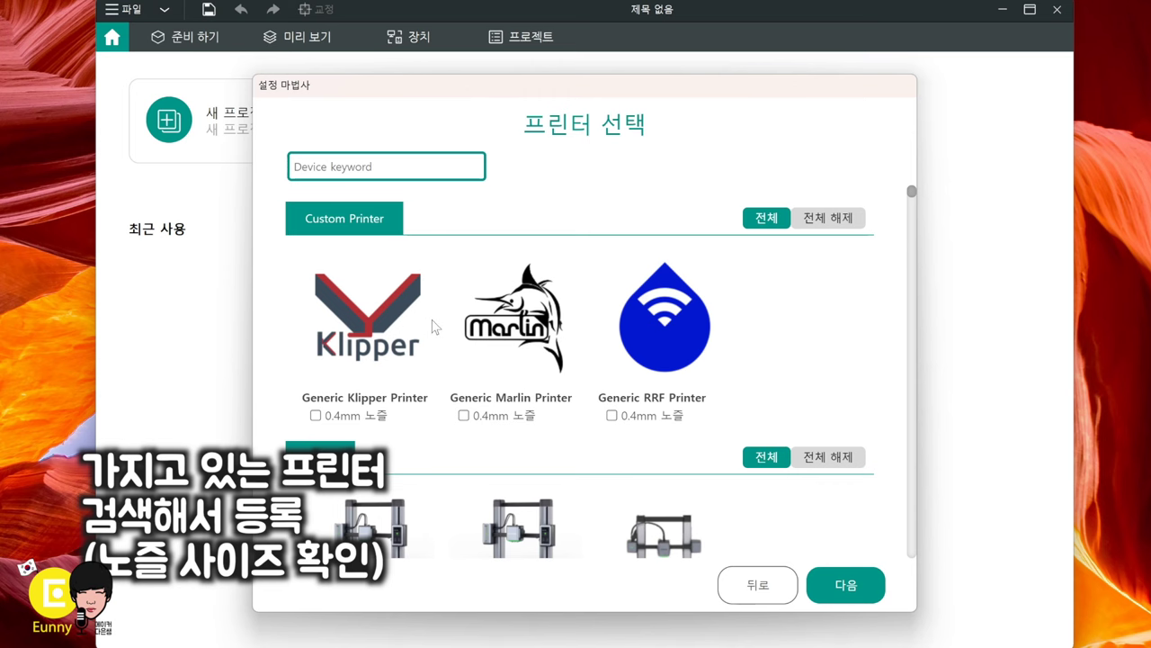
Filter the printers by "ender" and select the Creality Ender-3 V2, Ender-3 V2 Neo with 0.4mm nozzle, and Ender-3 V3 SE
{"action": "scroll", "coordinate": [433, 327], "scroll_direction": "down", "scroll_amount": 3}
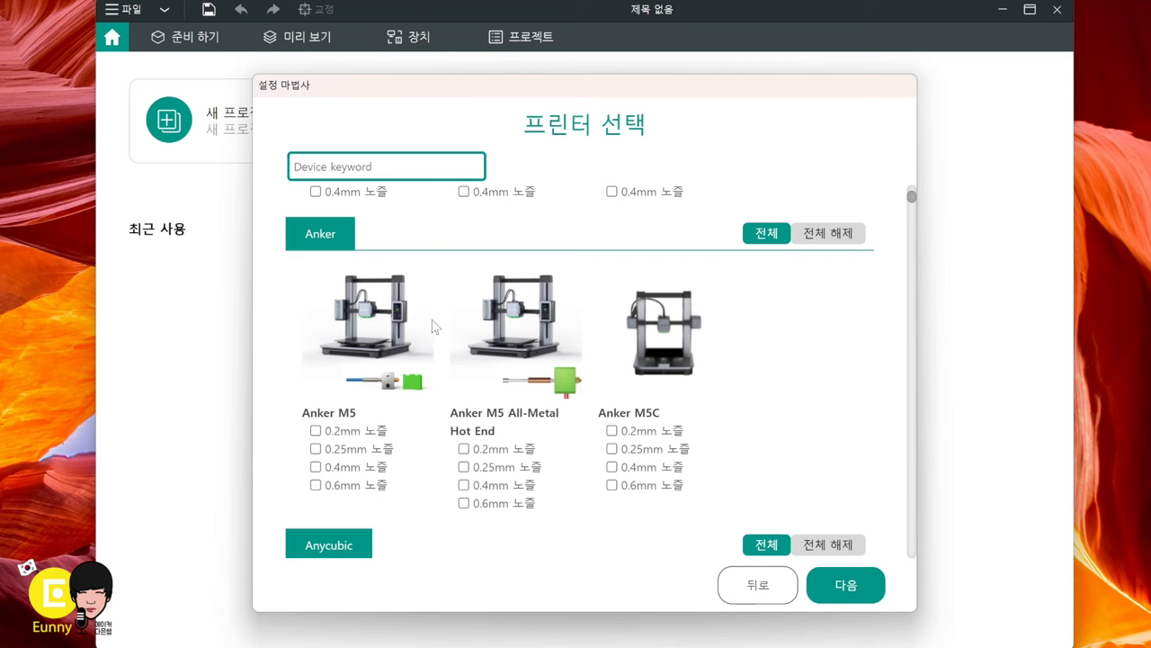
{"action": "scroll", "coordinate": [433, 324], "scroll_direction": "up", "scroll_amount": 3}
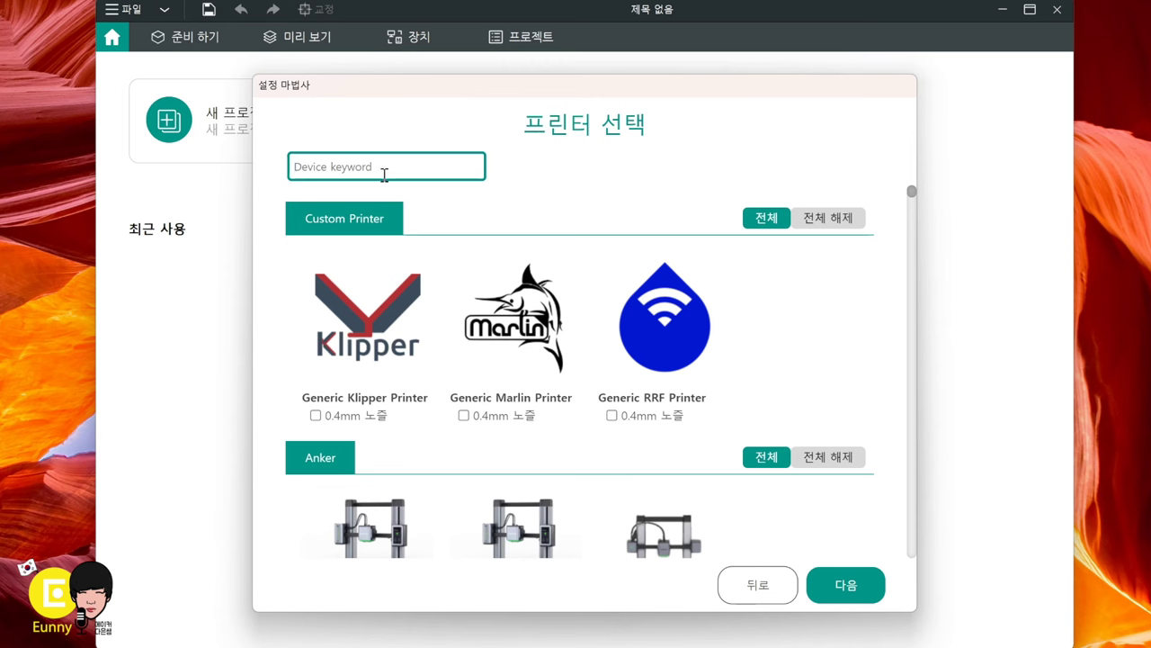
{"action": "type", "text": "ender"}
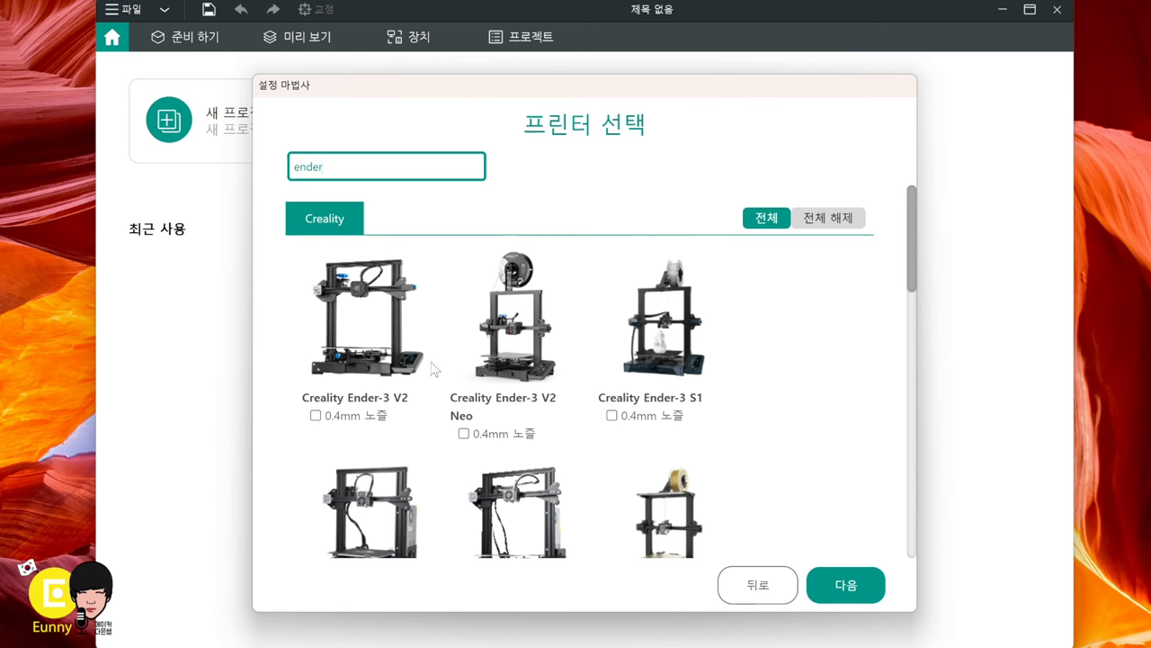
{"action": "left_click", "coordinate": [463, 434]}
{"action": "left_click_drag", "start_coordinate": [909, 278], "coordinate": [887, 403]}
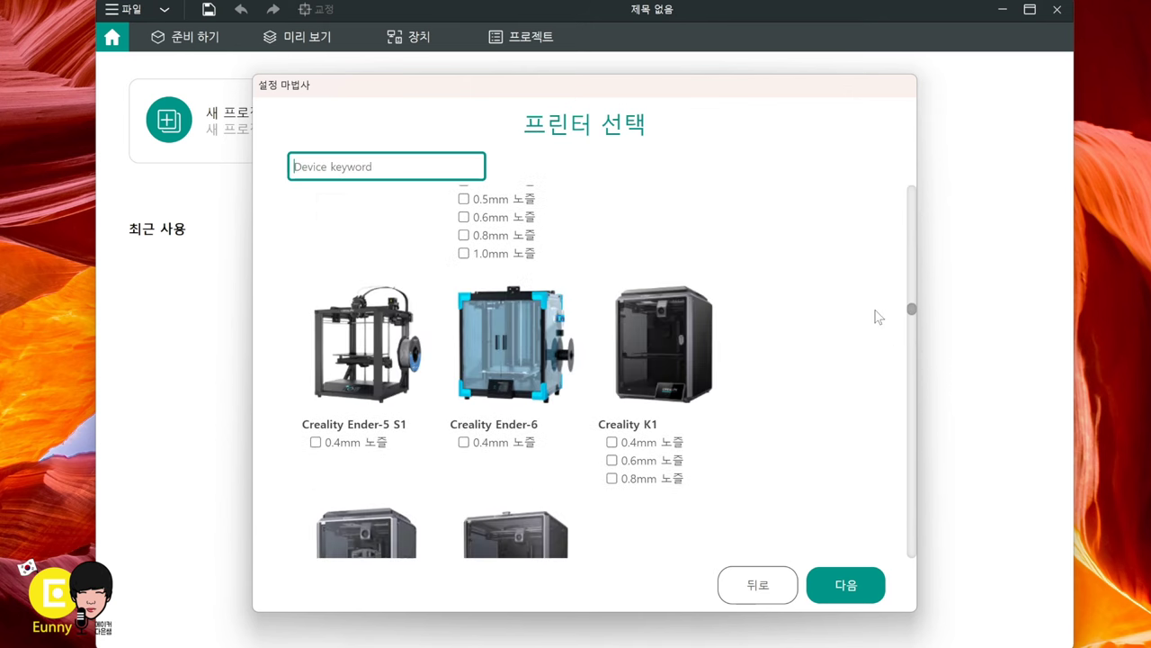
Select only the 0.4mm nozzle for both the Creality K1 and the Creality K1 Max
{"action": "left_click", "coordinate": [613, 443]}
{"action": "scroll", "coordinate": [911, 314], "scroll_direction": "down", "scroll_amount": 3}
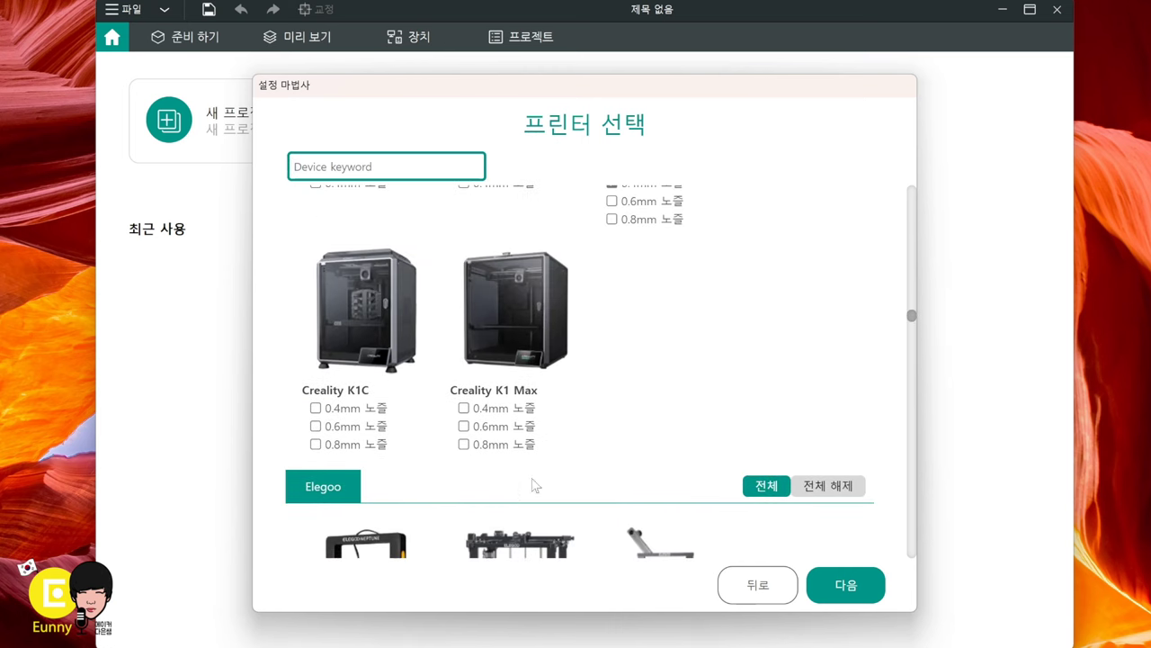
{"action": "left_click", "coordinate": [464, 408]}
{"action": "left_click", "coordinate": [464, 427]}
{"action": "left_click", "coordinate": [464, 444]}
{"action": "left_click", "coordinate": [464, 444]}
{"action": "left_click", "coordinate": [464, 426]}
Filter the printers by "5m", select the 0.4mm and 0.6mm nozzles for Flashforge Adventurer 5M and 5M Pro, and continue to filament selection
{"action": "left_click", "coordinate": [448, 171]}
{"action": "type", "text": "5m"}
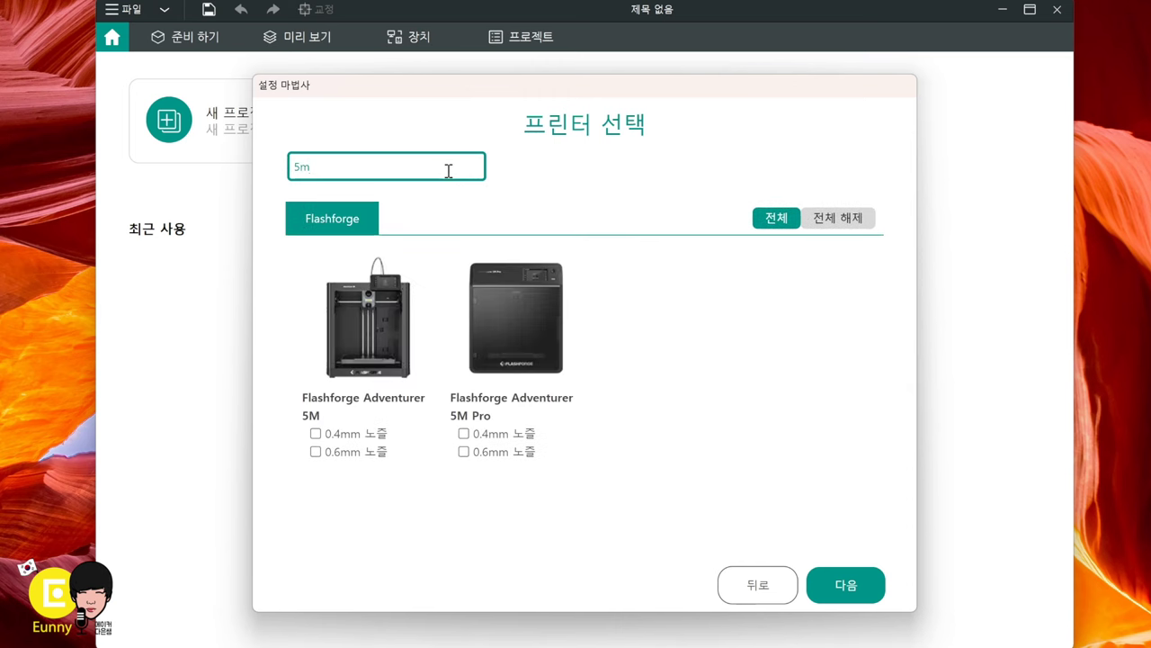
{"action": "left_click", "coordinate": [316, 434]}
{"action": "left_click", "coordinate": [316, 451]}
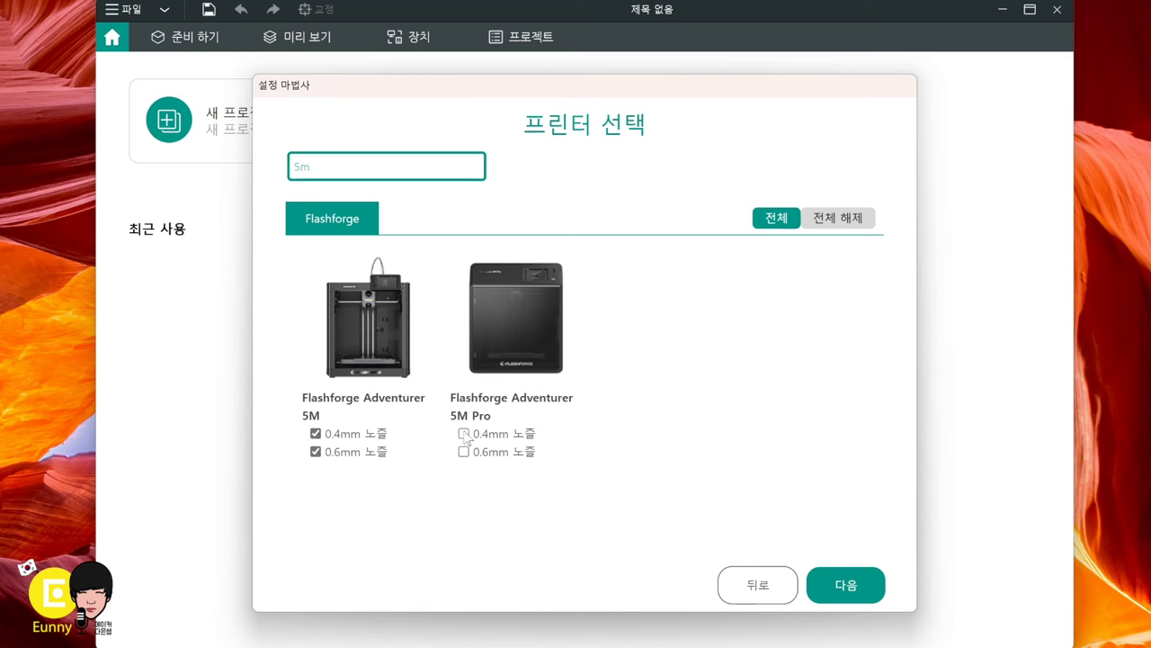
{"action": "left_click", "coordinate": [464, 433]}
{"action": "left_click", "coordinate": [464, 452]}
{"action": "left_click", "coordinate": [864, 587]}
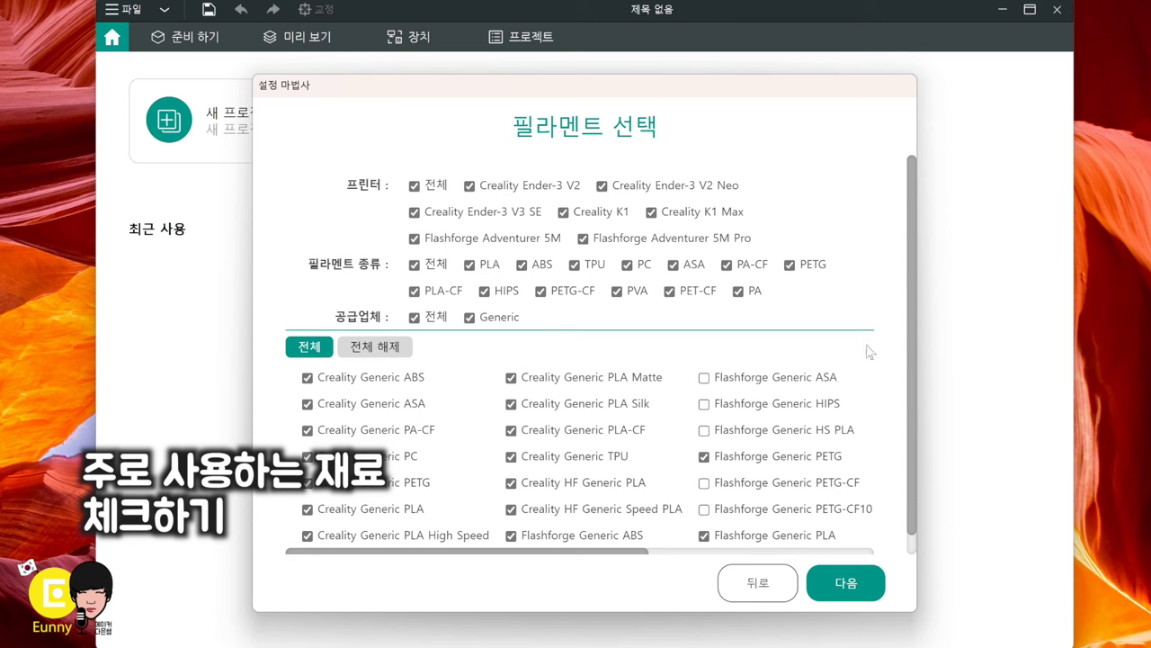
Deselect all filaments and limit the filament types to PLA, TPU and PETG
{"action": "left_click_drag", "start_coordinate": [913, 431], "coordinate": [913, 434]}
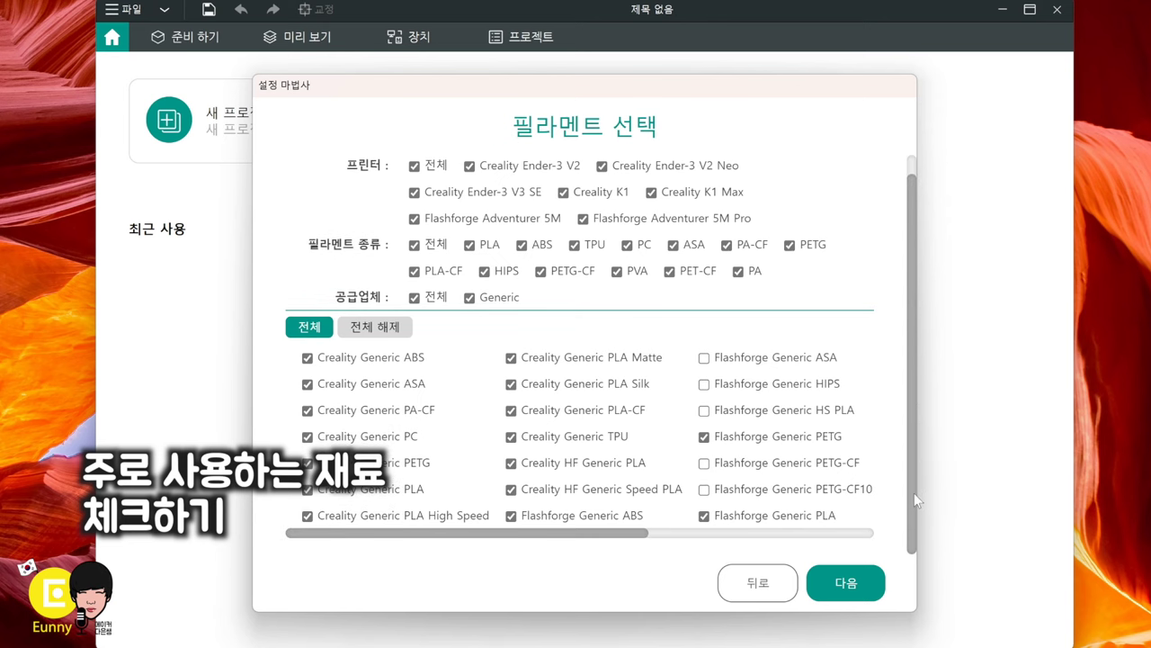
{"action": "scroll", "coordinate": [904, 476], "scroll_direction": "up", "scroll_amount": 1}
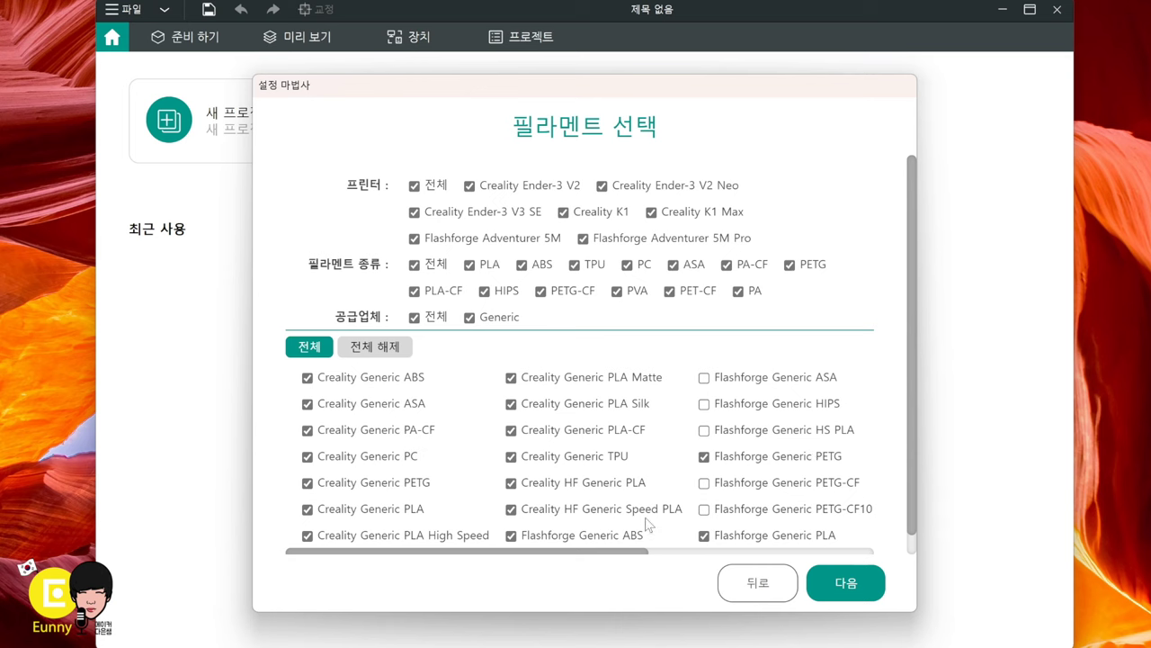
{"action": "left_click", "coordinate": [396, 356]}
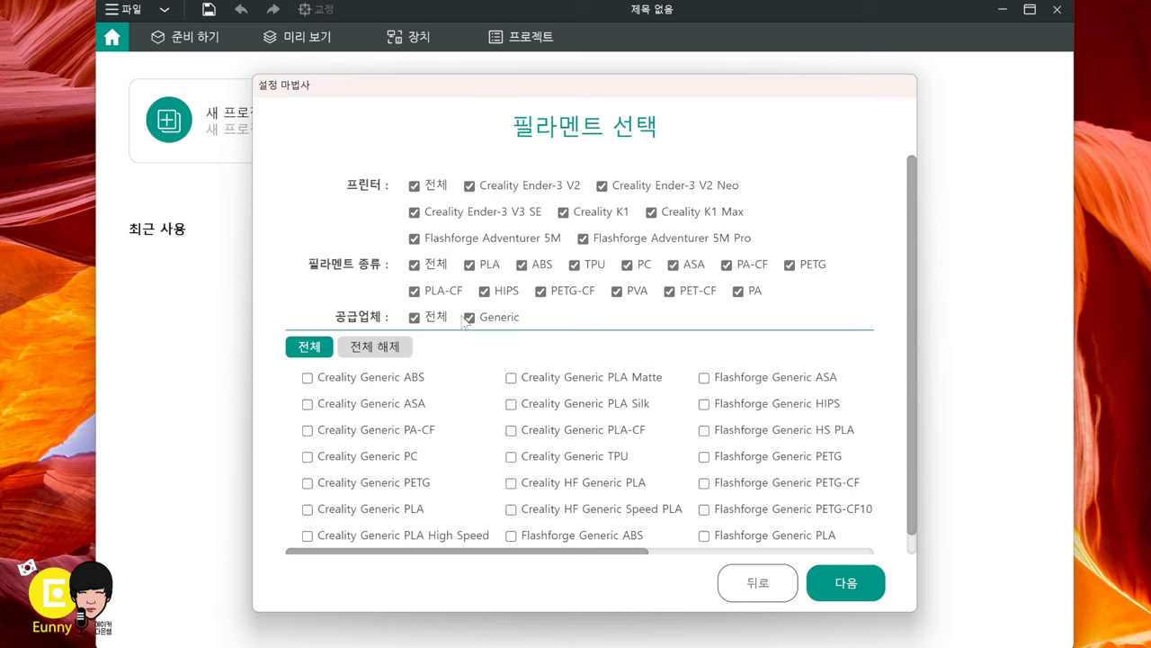
{"action": "left_click", "coordinate": [415, 265]}
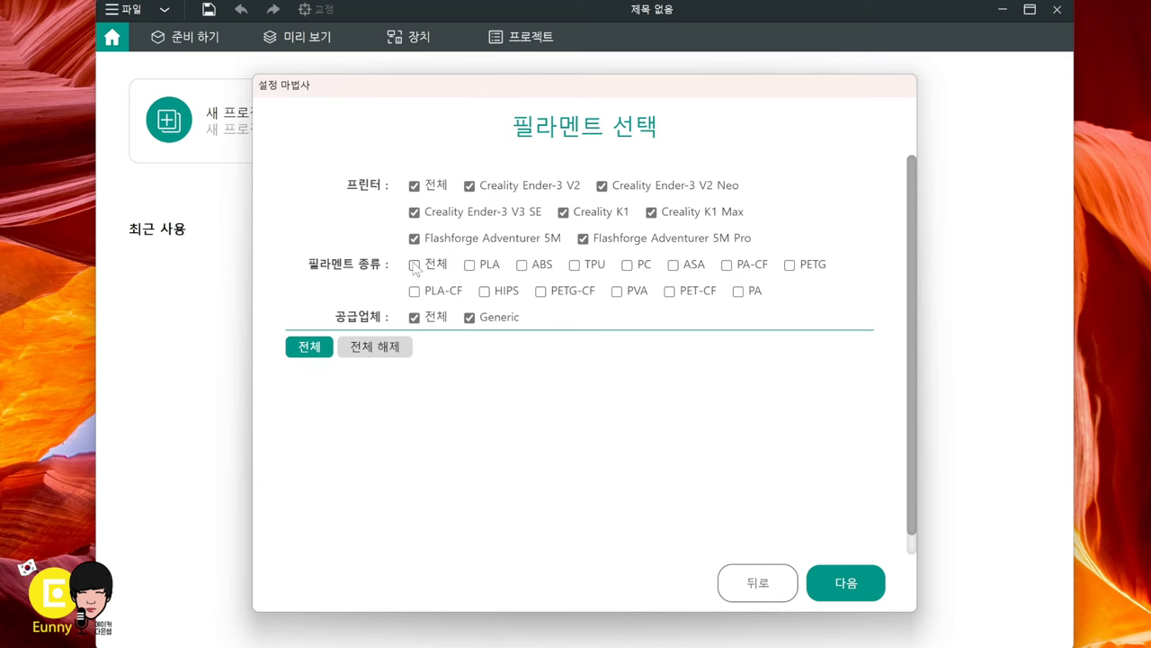
{"action": "left_click", "coordinate": [470, 265]}
{"action": "left_click", "coordinate": [594, 266]}
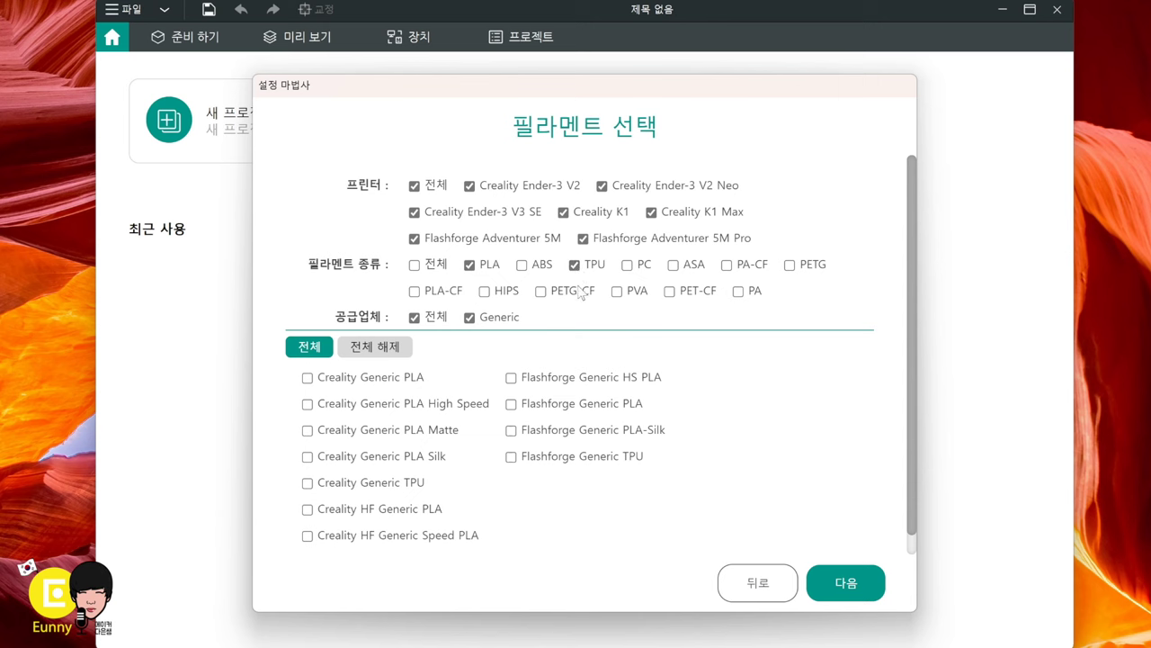
{"action": "left_click", "coordinate": [791, 264]}
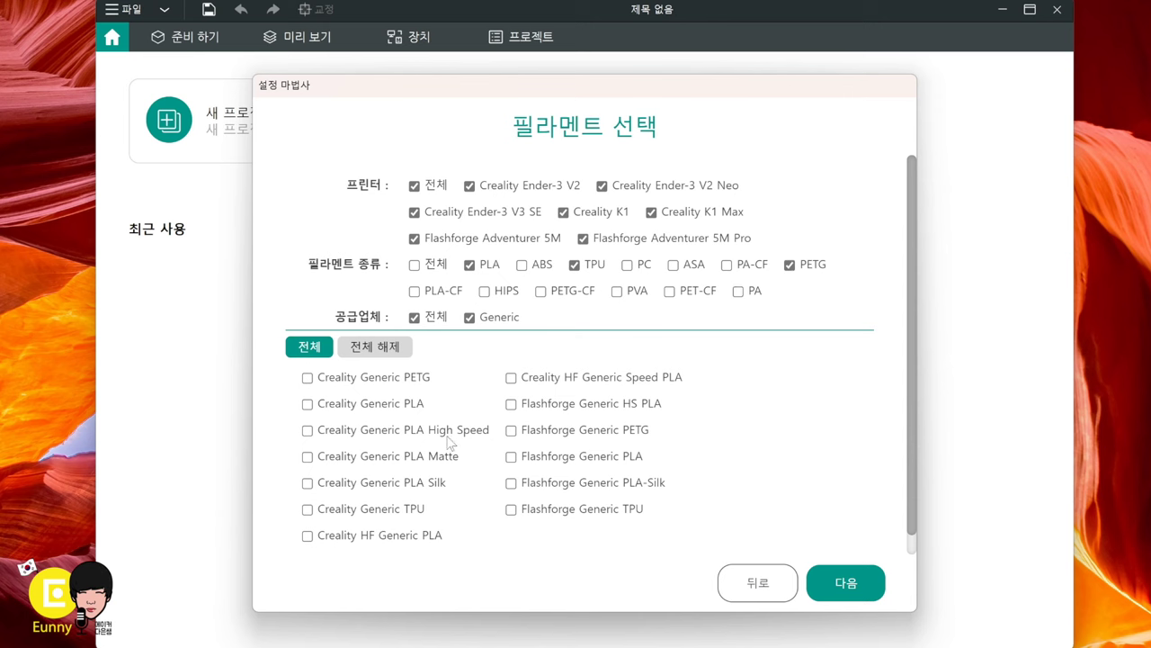
Select the Creality Generic PLA High Speed, Creality Generic PLA Silk and Creality Generic TPU filaments
{"action": "left_click", "coordinate": [307, 431]}
{"action": "left_click", "coordinate": [307, 483]}
{"action": "left_click", "coordinate": [308, 509]}
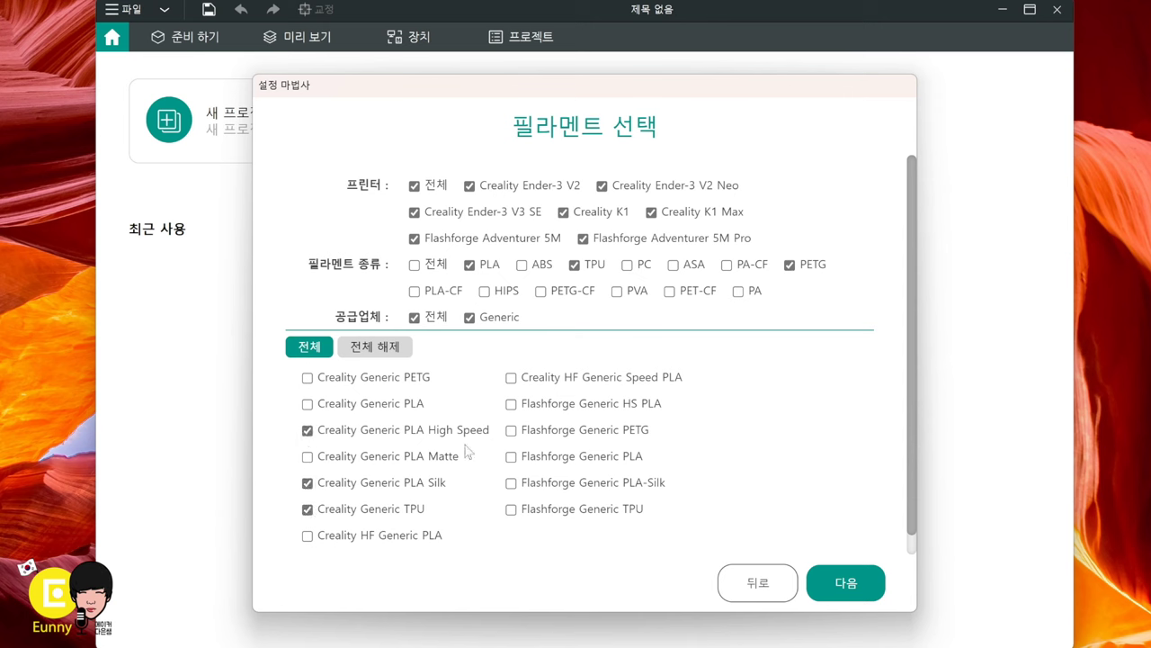
Select Flashforge Generic PLA, HS PLA, PLA-Silk and TPU plus Creality HF Generic Speed PLA, and continue past the filament selection
{"action": "left_click", "coordinate": [512, 457]}
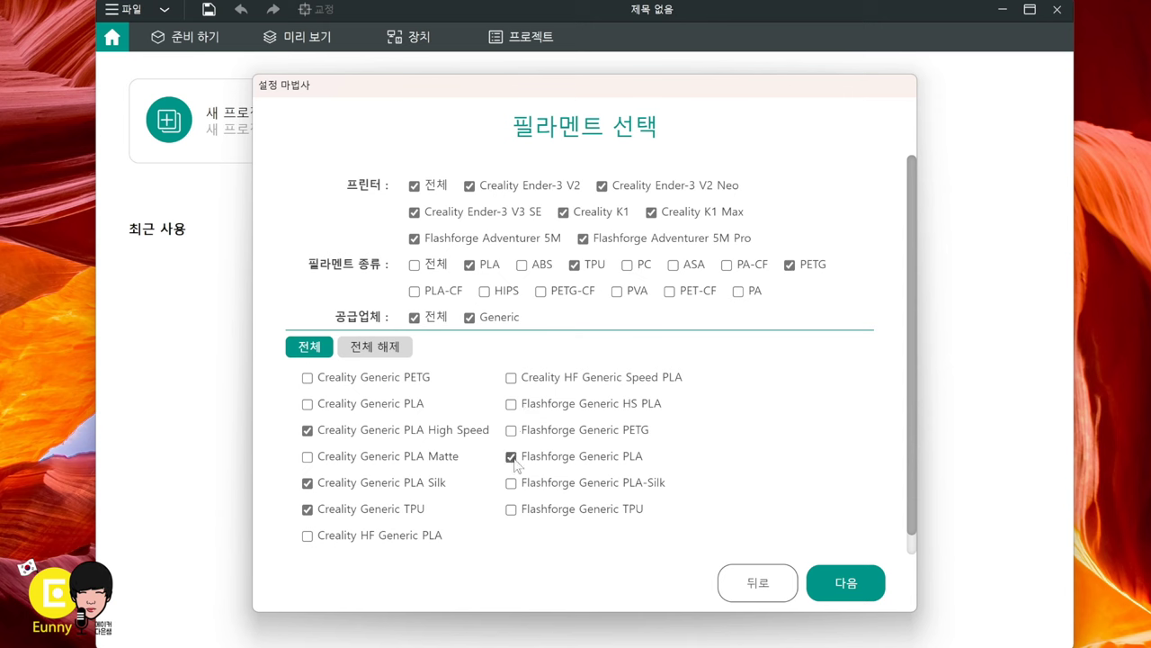
{"action": "left_click", "coordinate": [511, 404]}
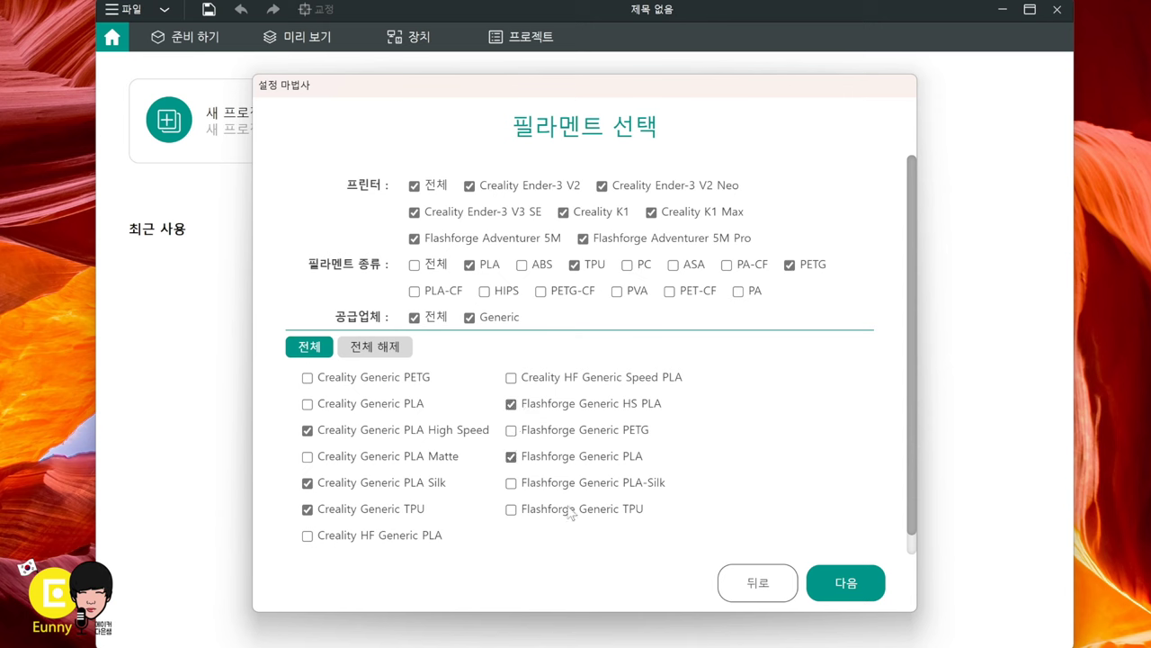
{"action": "left_click", "coordinate": [511, 484]}
{"action": "left_click", "coordinate": [510, 510]}
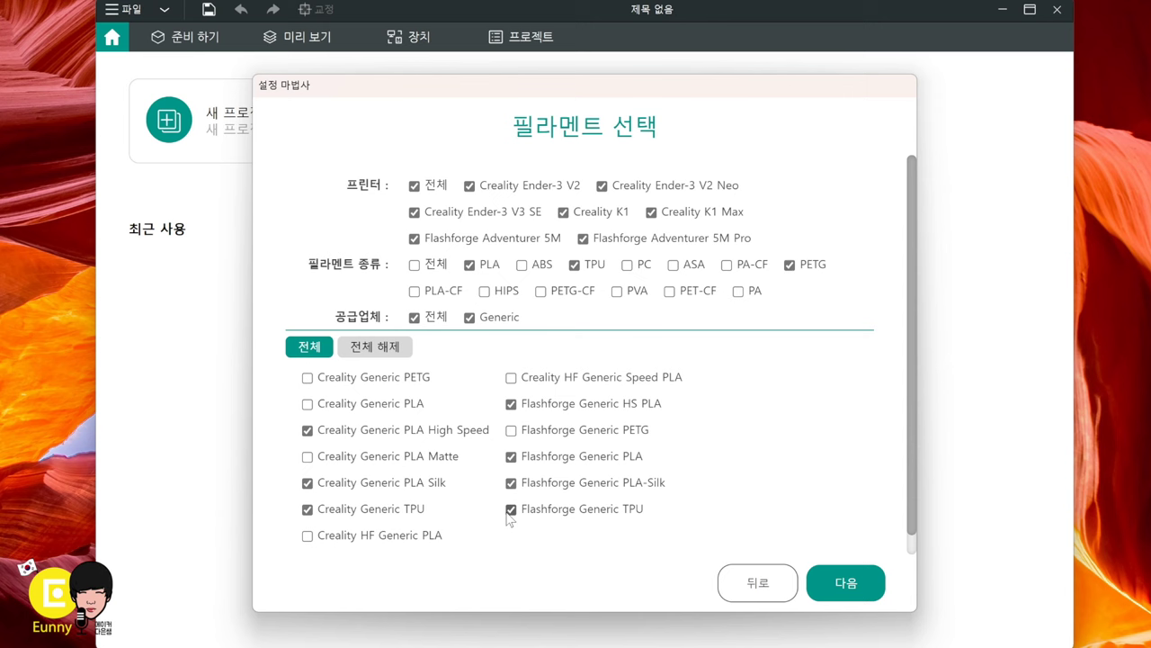
{"action": "left_click", "coordinate": [511, 378]}
{"action": "left_click", "coordinate": [844, 584]}
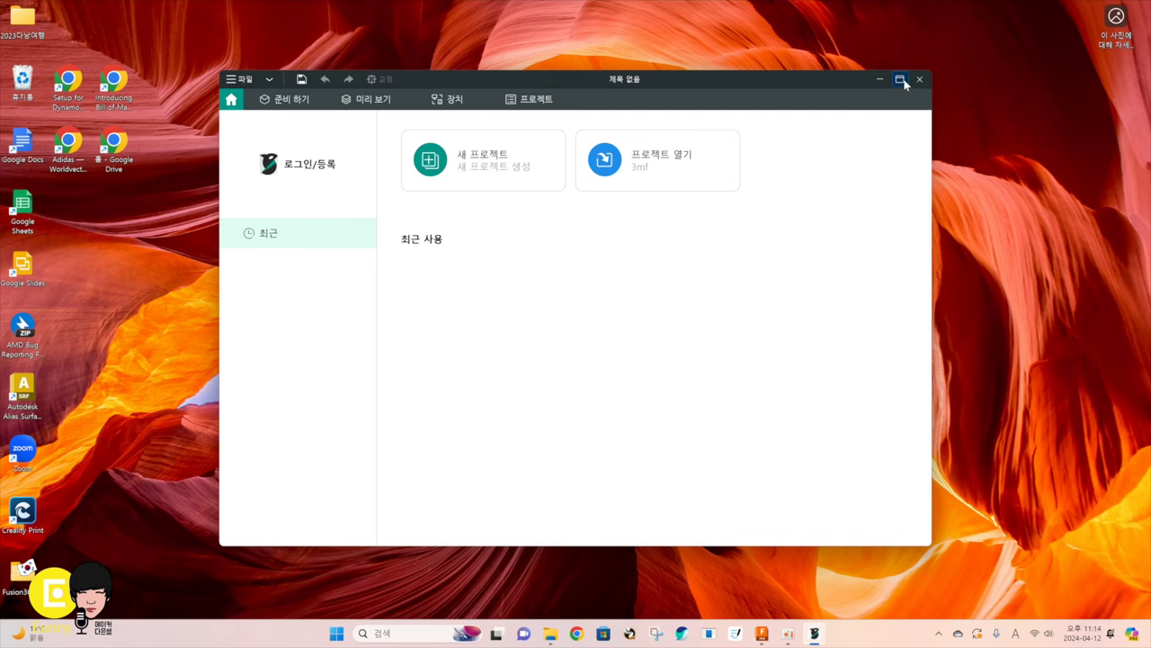
Maximize the window, create a new project and choose Creality K1 (0.4 nozzle) as its printer
{"action": "left_click", "coordinate": [899, 80]}
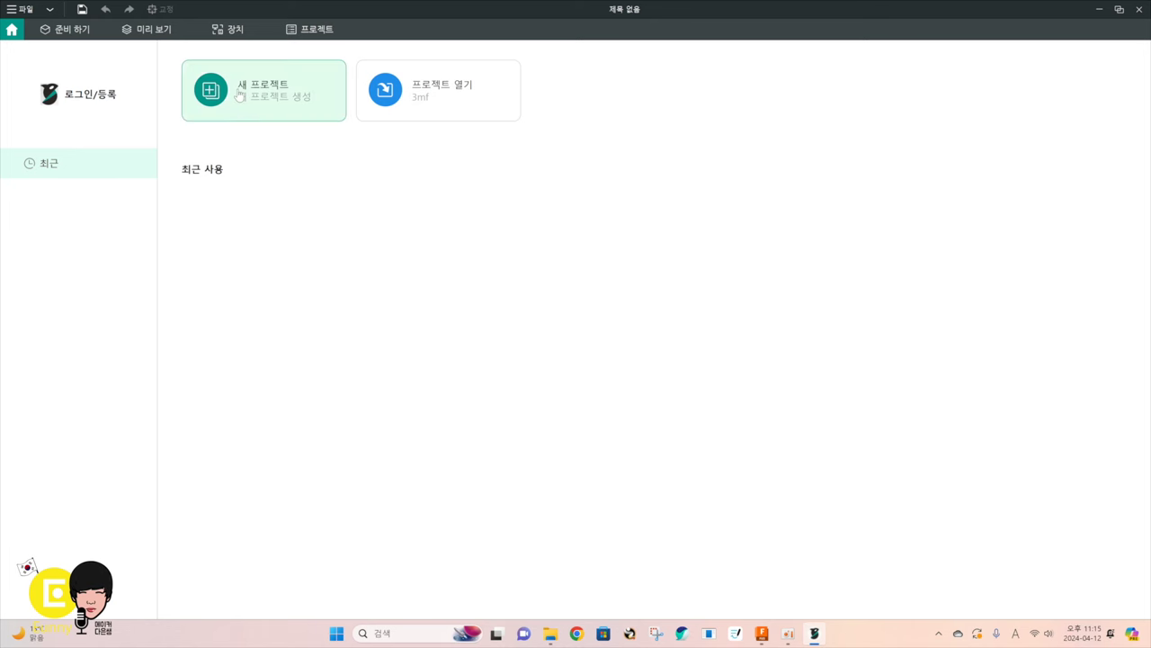
{"action": "left_click", "coordinate": [245, 94]}
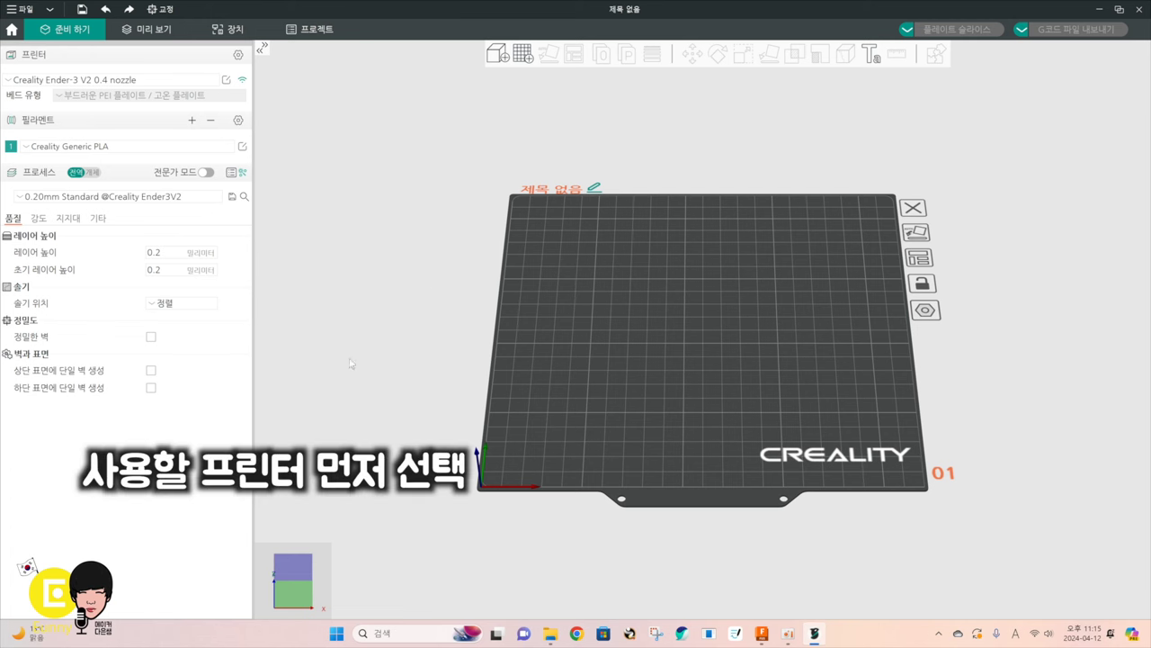
{"action": "left_click", "coordinate": [164, 83]}
{"action": "left_click", "coordinate": [163, 83]}
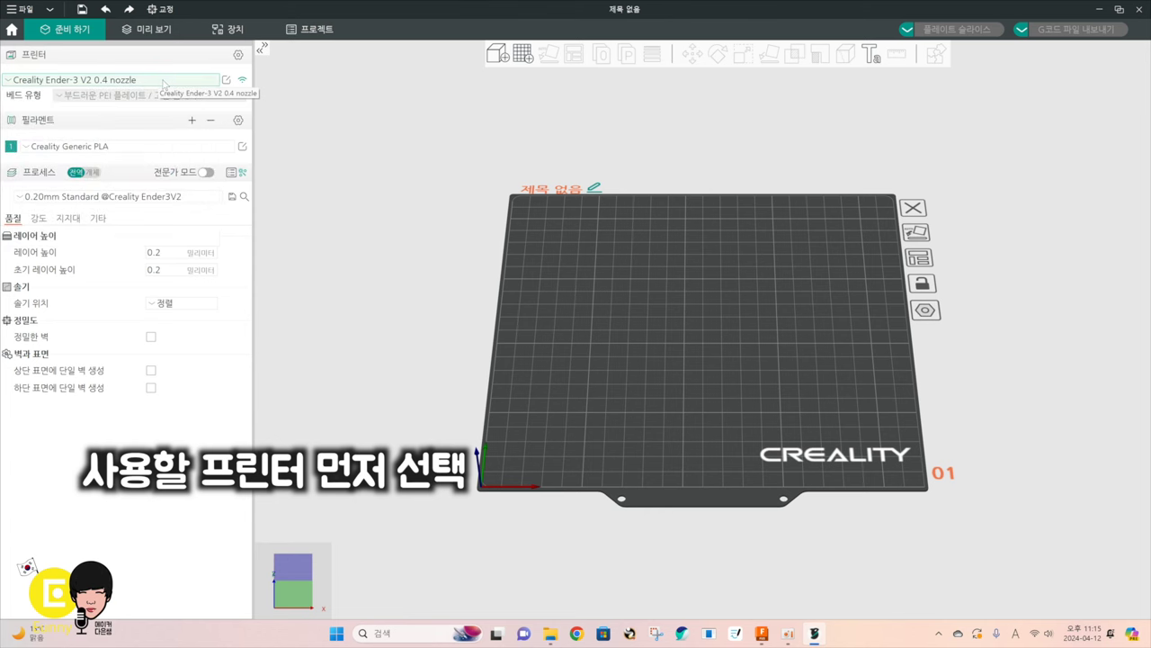
{"action": "left_click", "coordinate": [164, 83]}
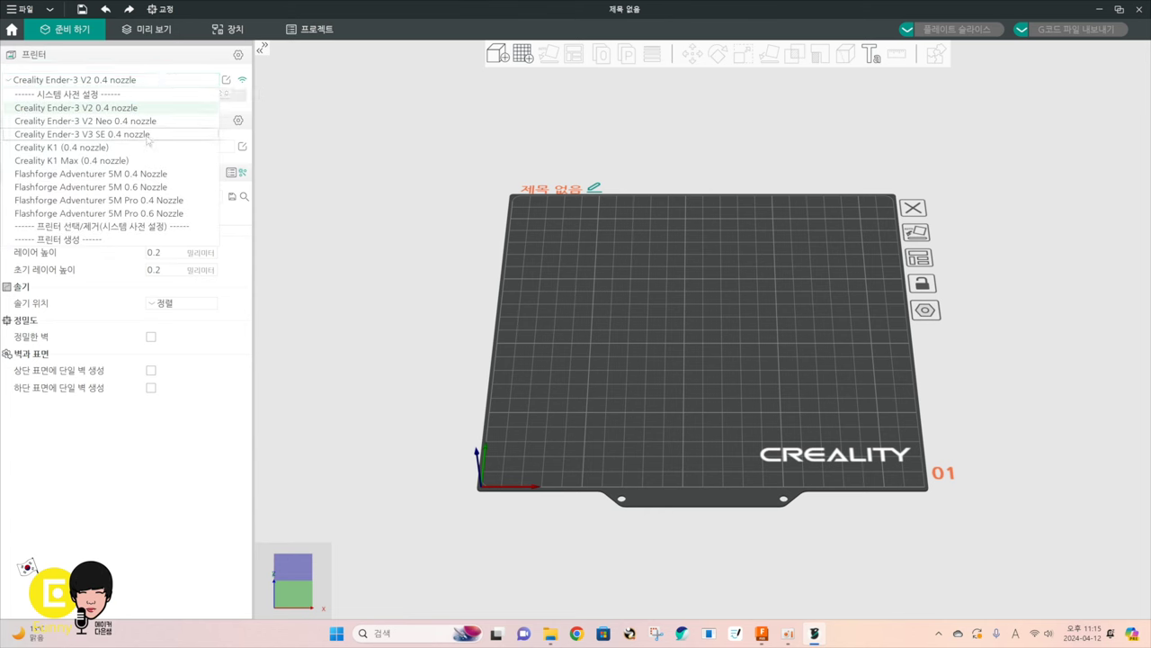
{"action": "left_click", "coordinate": [80, 150]}
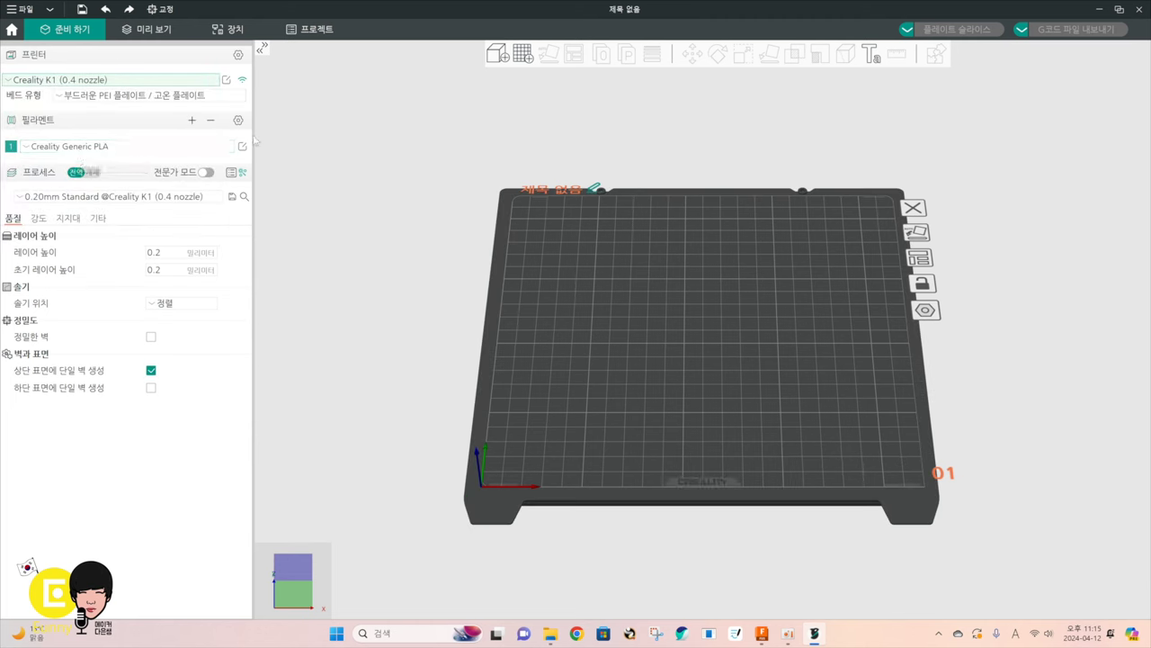
Switch the printer to Flashforge Adventurer 5M 0.4 Nozzle, and change it back to Creality K1 (0.4 nozzle)
{"action": "left_click", "coordinate": [184, 81]}
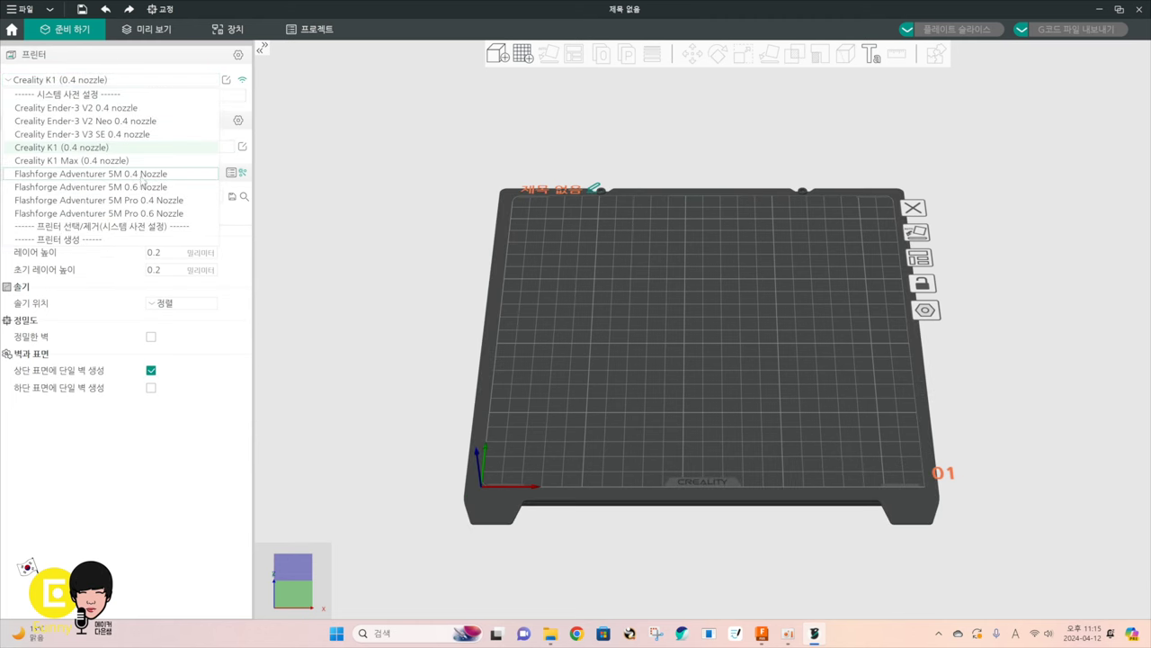
{"action": "left_click", "coordinate": [108, 173]}
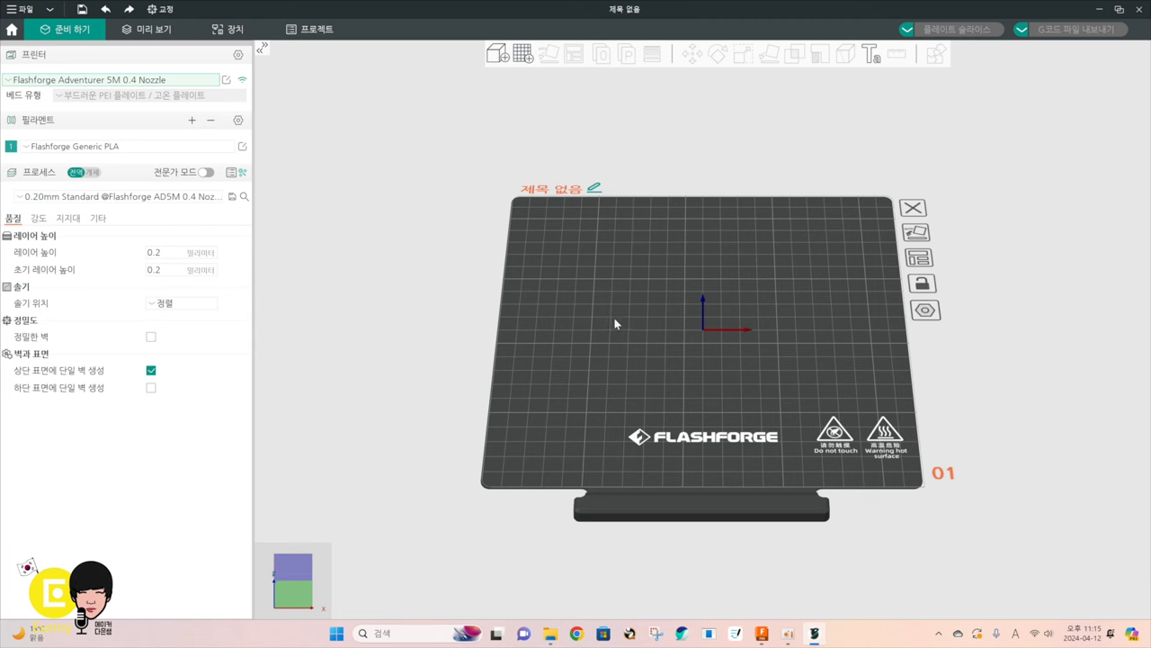
{"action": "left_click", "coordinate": [163, 81]}
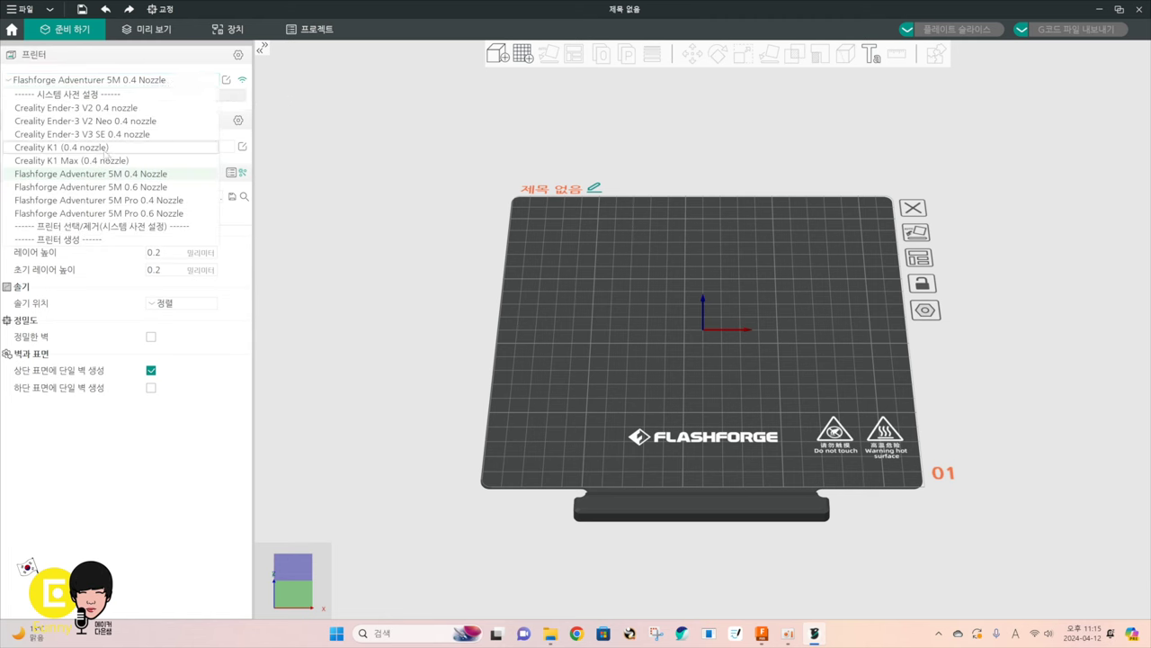
{"action": "left_click", "coordinate": [106, 148]}
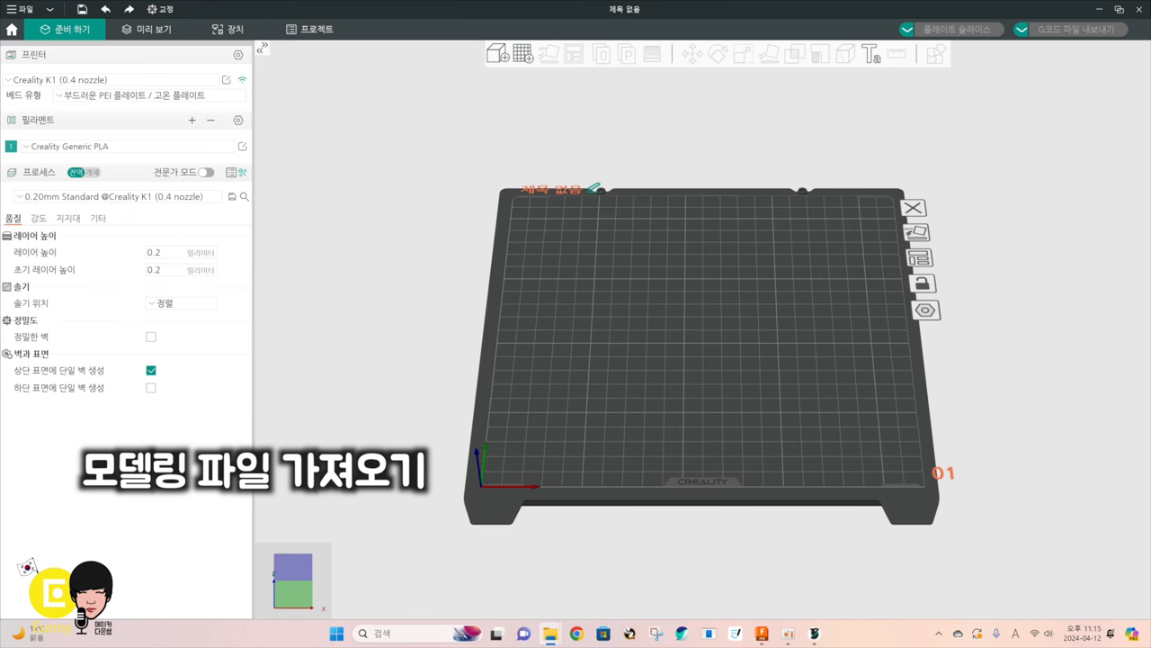
Import the four moka pot STL models onto the plate as separate objects, declining the single multi-part object option, and deselect them
{"action": "left_click_drag", "start_coordinate": [570, 145], "coordinate": [643, 301]}
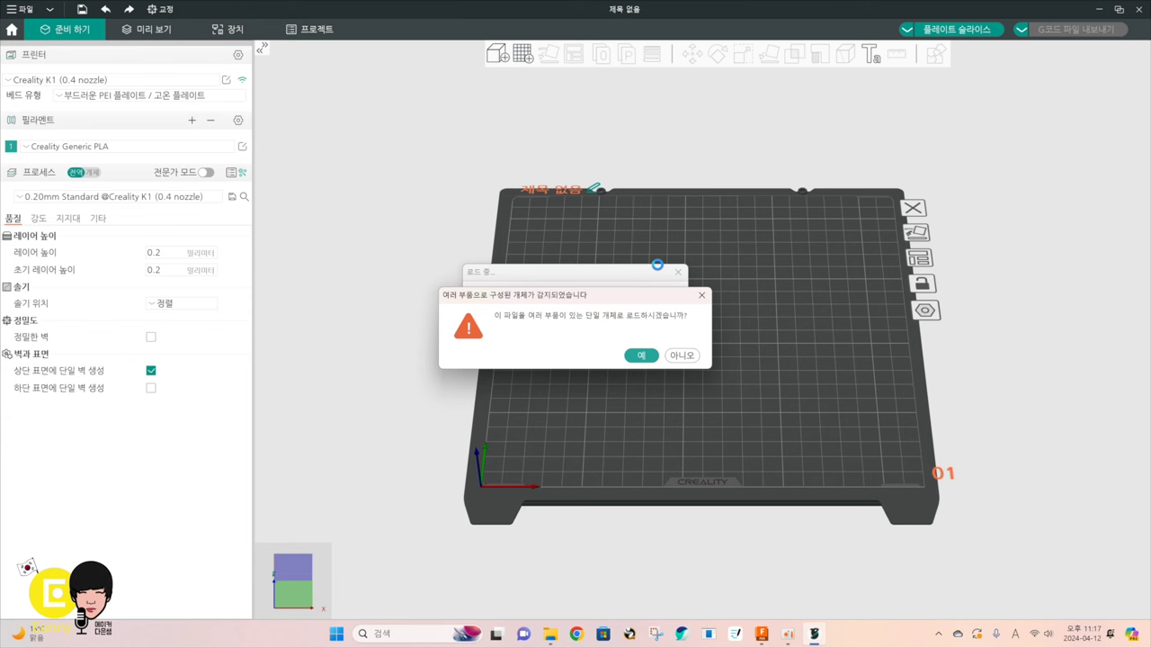
{"action": "left_click", "coordinate": [675, 355]}
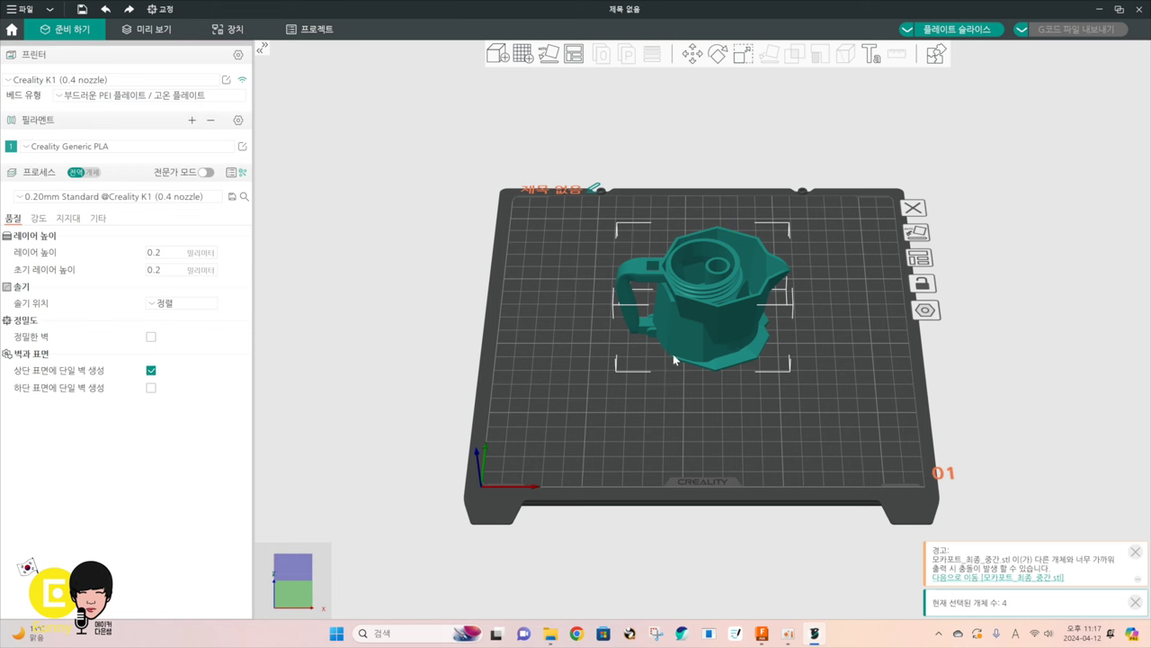
{"action": "middle_click_drag", "start_coordinate": [693, 410], "coordinate": [698, 373]}
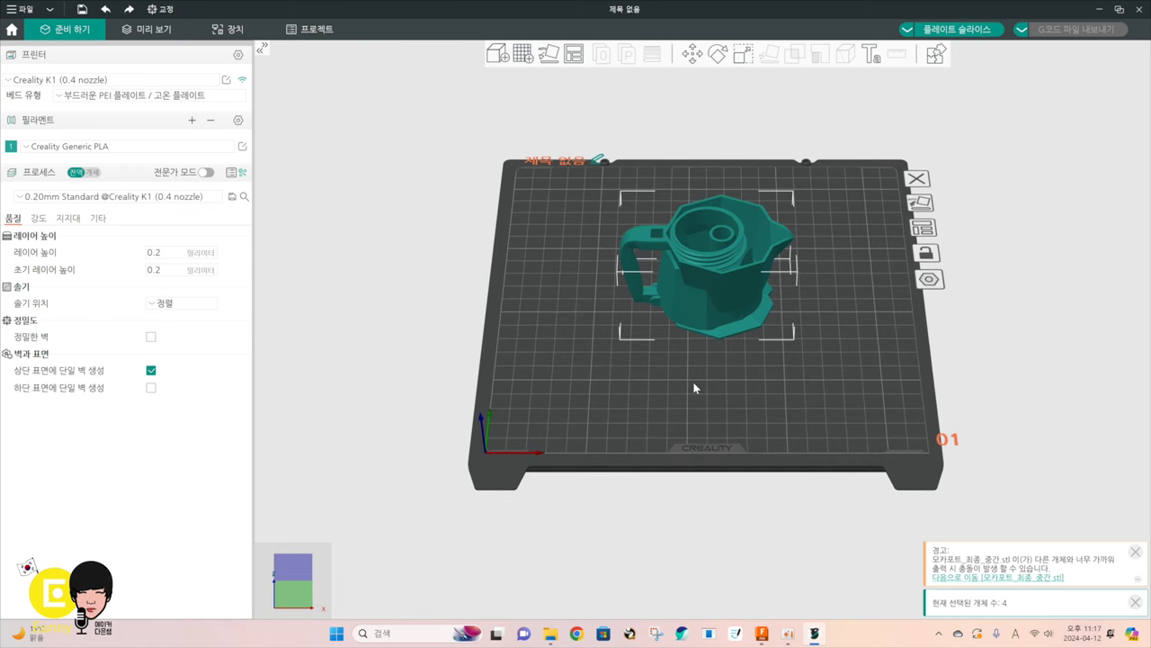
{"action": "left_click_drag", "start_coordinate": [693, 380], "coordinate": [637, 495]}
{"action": "left_click", "coordinate": [632, 498]}
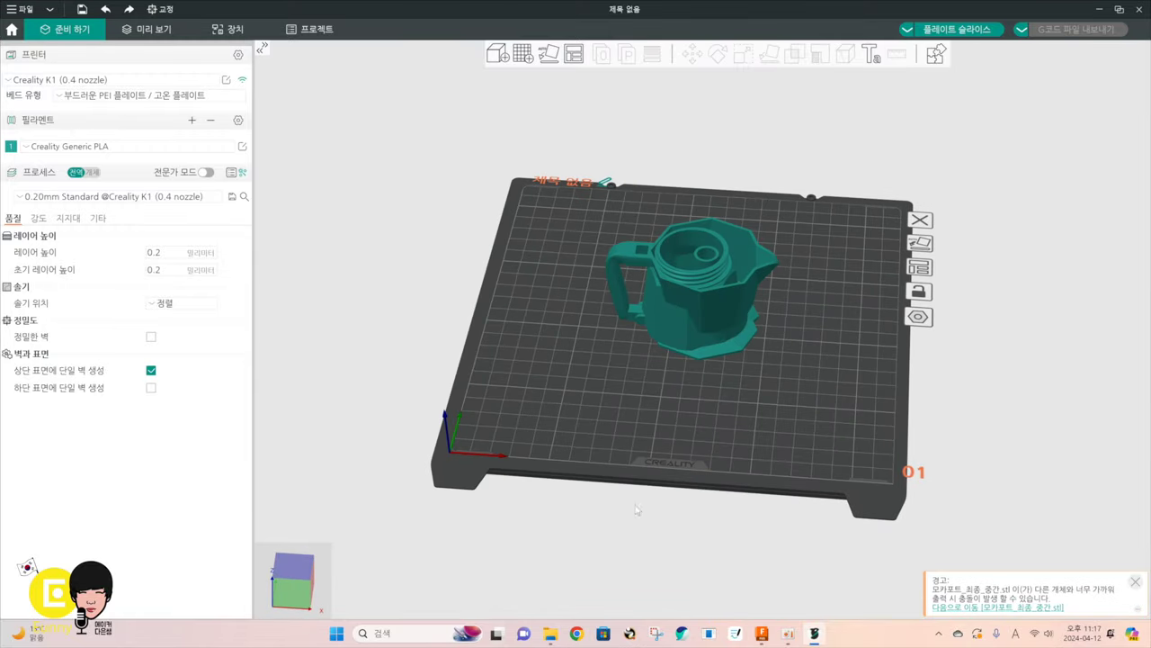
Spread the overlapping moka pot parts across the plate, placing the lid and base at the back and the two pots at the front
{"action": "left_click", "coordinate": [733, 303]}
{"action": "left_click_drag", "start_coordinate": [726, 304], "coordinate": [838, 398]}
{"action": "left_click_drag", "start_coordinate": [725, 312], "coordinate": [590, 396]}
{"action": "left_click_drag", "start_coordinate": [695, 294], "coordinate": [705, 245]}
{"action": "left_click", "coordinate": [775, 358]}
{"action": "left_click_drag", "start_coordinate": [776, 358], "coordinate": [762, 354]}
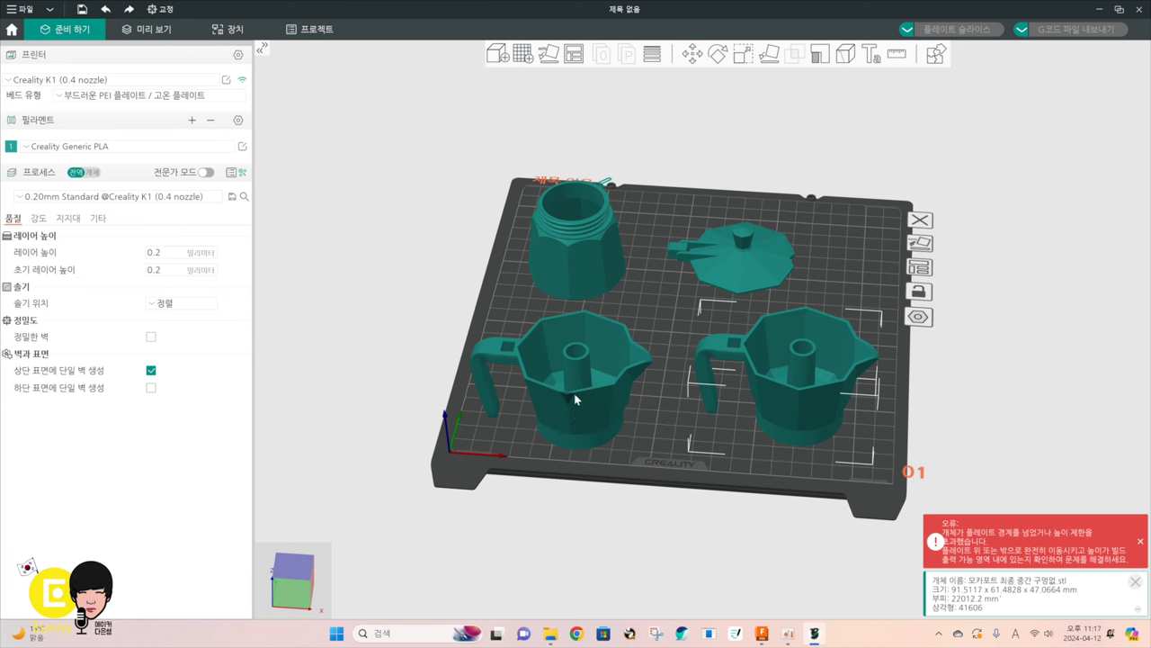
{"action": "left_click", "coordinate": [590, 413]}
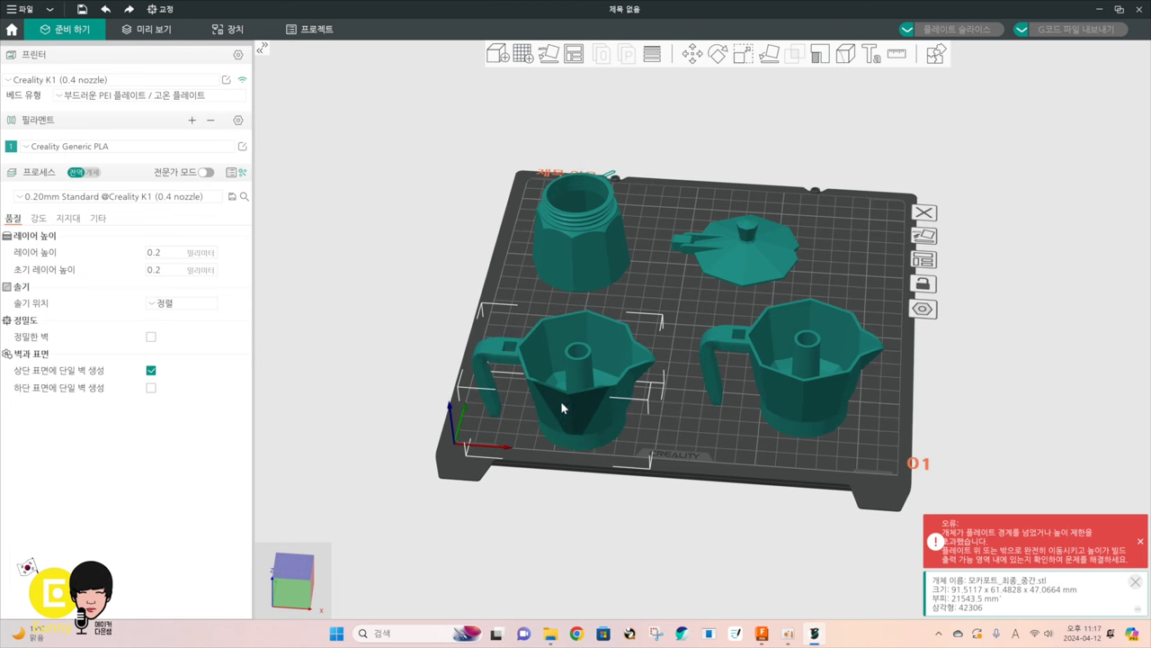
{"action": "mouse_move", "coordinate": [582, 432]}
{"action": "left_mouse_down"}
{"action": "mouse_move", "coordinate": [592, 388]}
{"action": "mouse_move", "coordinate": [581, 430]}
{"action": "mouse_move", "coordinate": [585, 418]}
{"action": "left_mouse_up"}
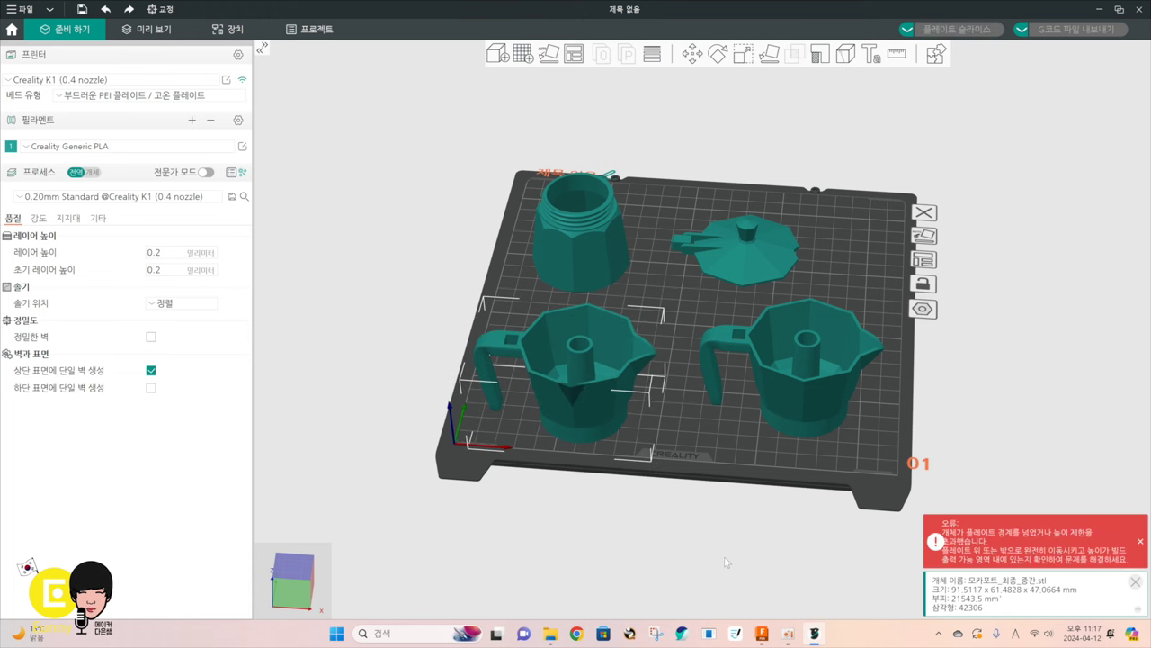
Orbit, zoom and pan the view to inspect the spread-out moka pot parts on the plate
{"action": "left_click_drag", "start_coordinate": [686, 516], "coordinate": [654, 526]}
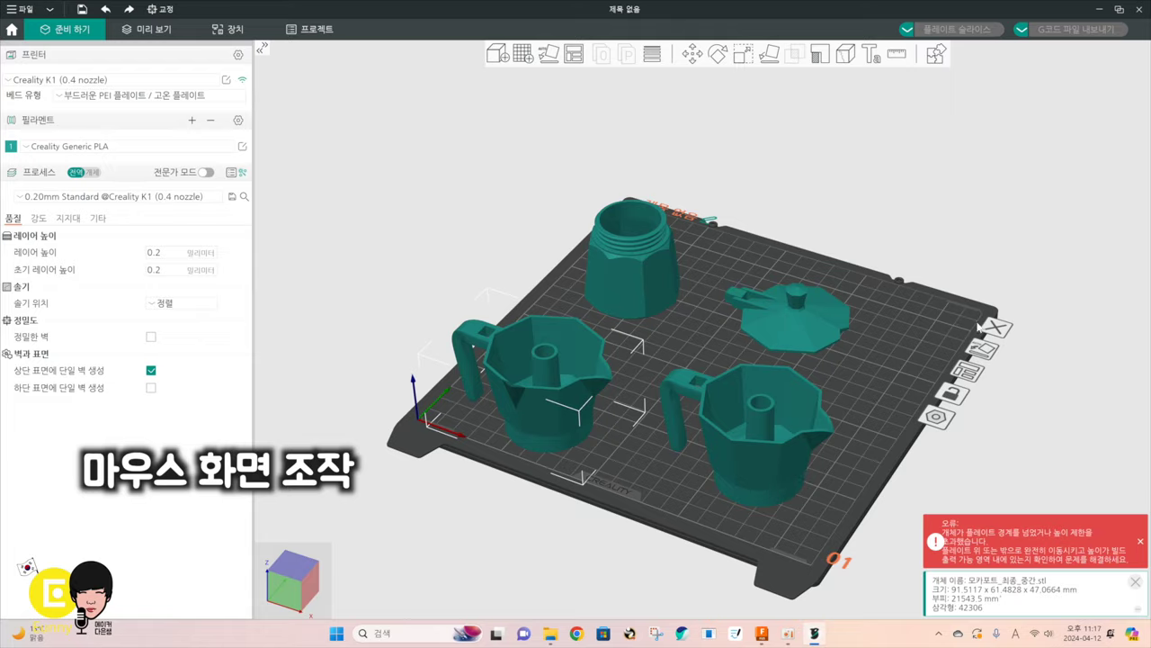
{"action": "left_click_drag", "start_coordinate": [976, 324], "coordinate": [892, 344]}
{"action": "scroll", "coordinate": [886, 342], "scroll_direction": "up", "scroll_amount": 5}
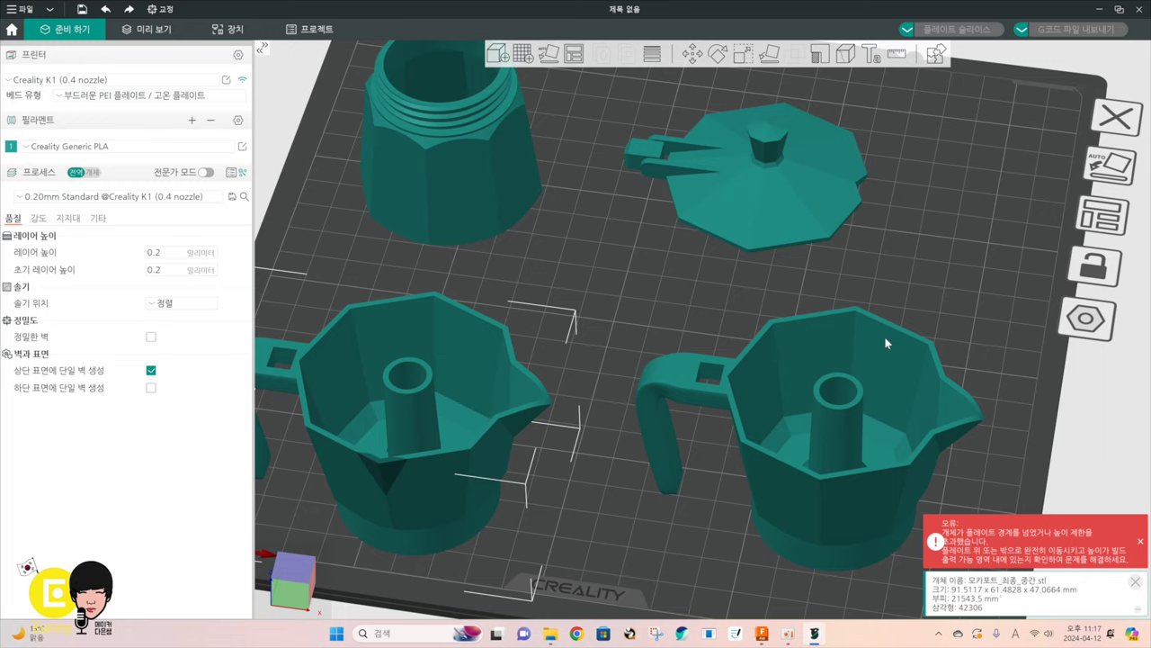
{"action": "scroll", "coordinate": [886, 342], "scroll_direction": "down", "scroll_amount": 9}
{"action": "scroll", "coordinate": [886, 342], "scroll_direction": "up", "scroll_amount": 2}
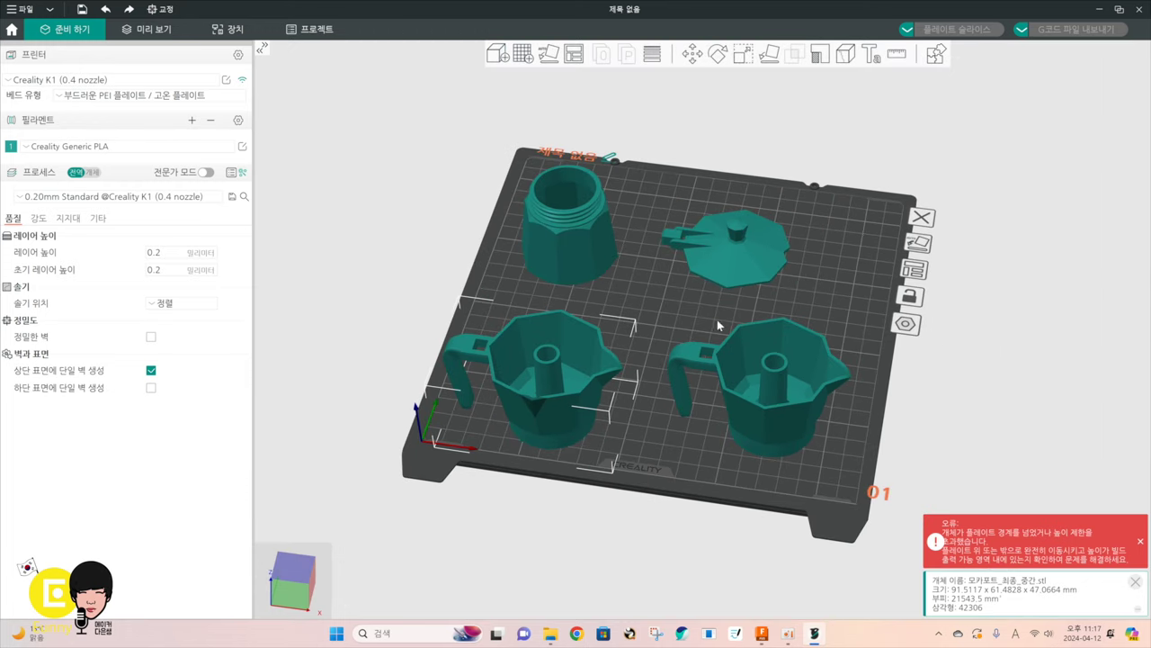
{"action": "left_click_drag", "start_coordinate": [717, 320], "coordinate": [832, 302]}
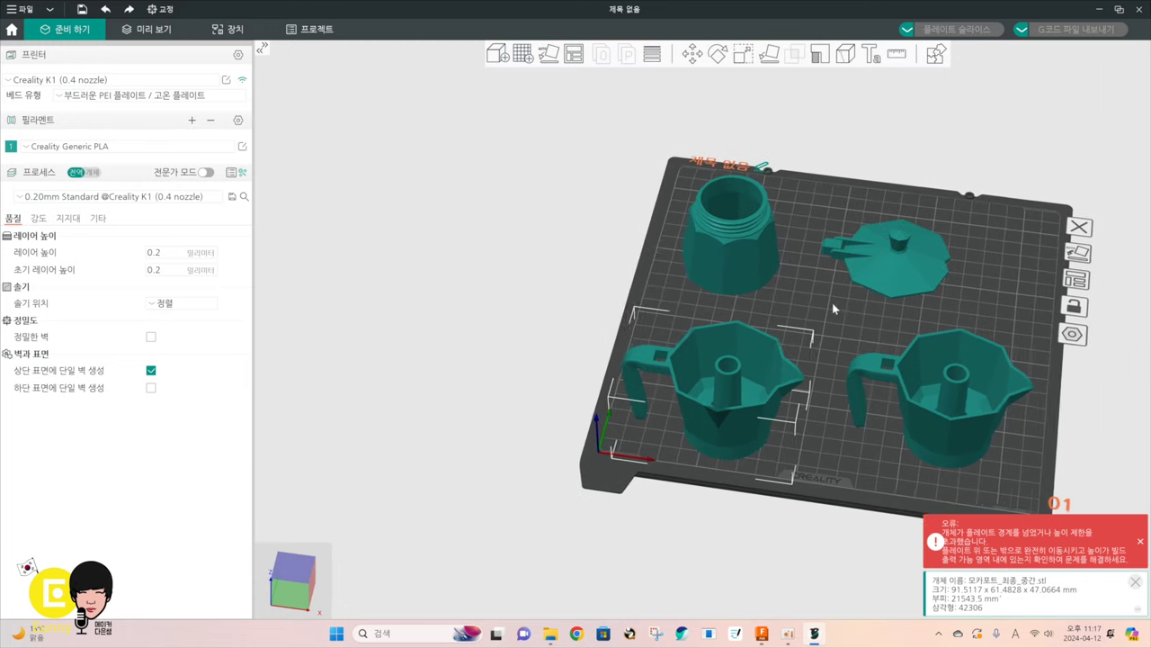
{"action": "middle_click_drag", "start_coordinate": [833, 304], "coordinate": [614, 305]}
{"action": "middle_click_drag", "start_coordinate": [887, 286], "coordinate": [785, 216]}
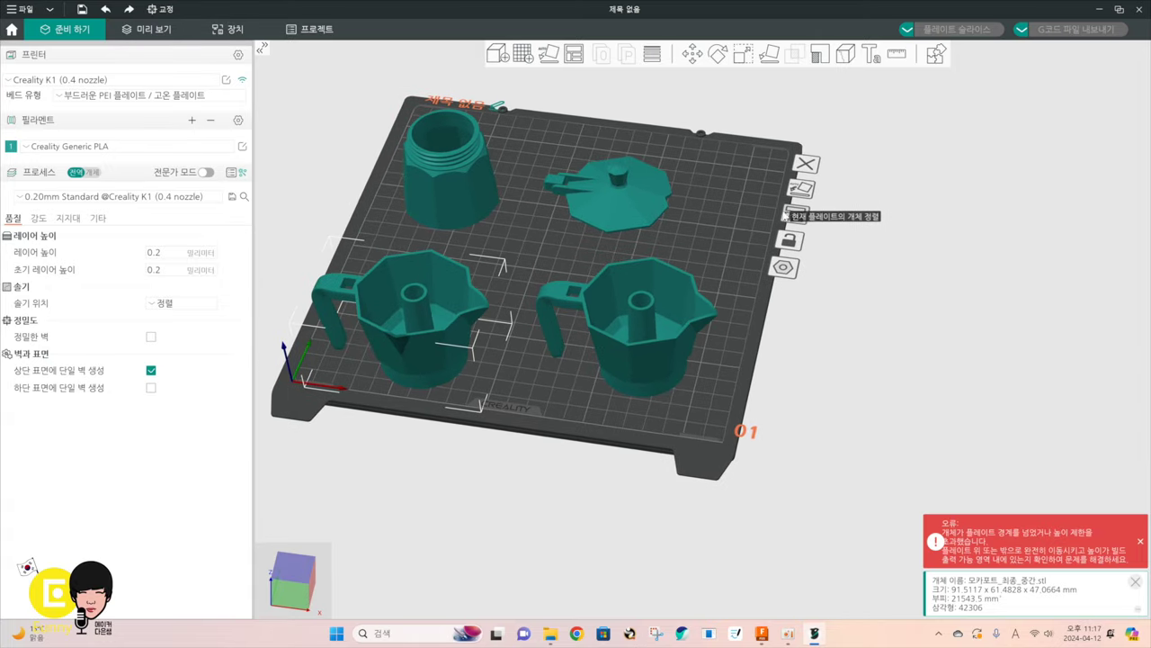
{"action": "scroll", "coordinate": [638, 307], "scroll_direction": "up", "scroll_amount": 2}
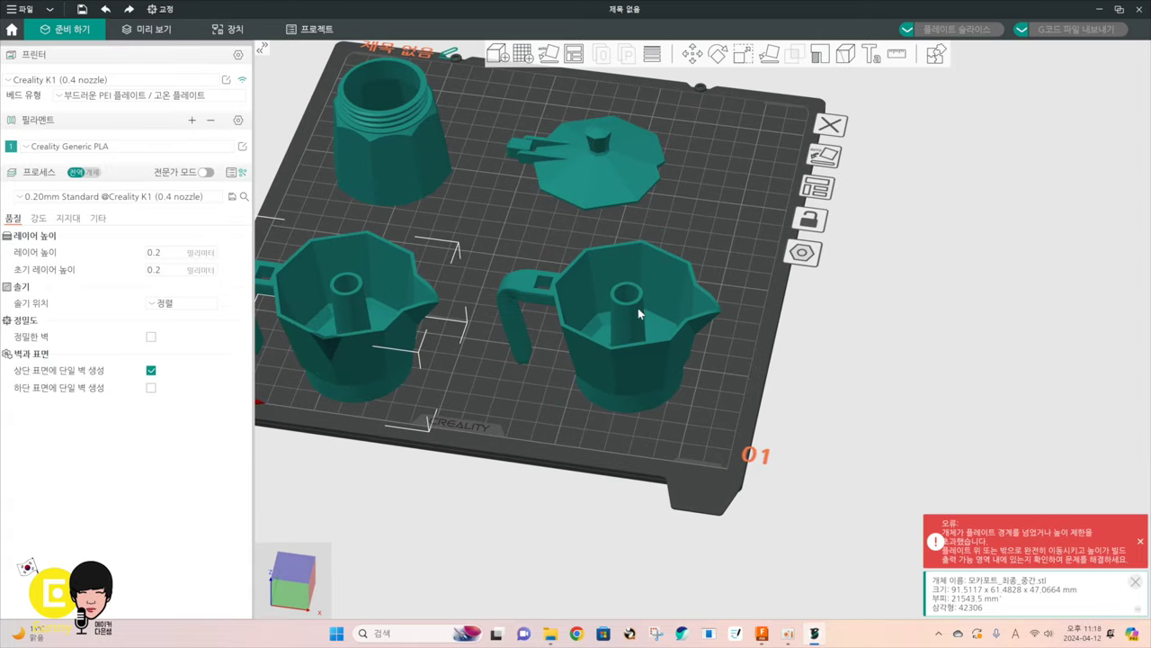
{"action": "scroll", "coordinate": [638, 308], "scroll_direction": "down", "scroll_amount": 5}
Move the front-left pot (모카포트_최종_중간.stl) slightly inward so it lies fully within the plate boundary
{"action": "middle_click_drag", "start_coordinate": [594, 279], "coordinate": [641, 356]}
{"action": "left_click_drag", "start_coordinate": [640, 358], "coordinate": [643, 348]}
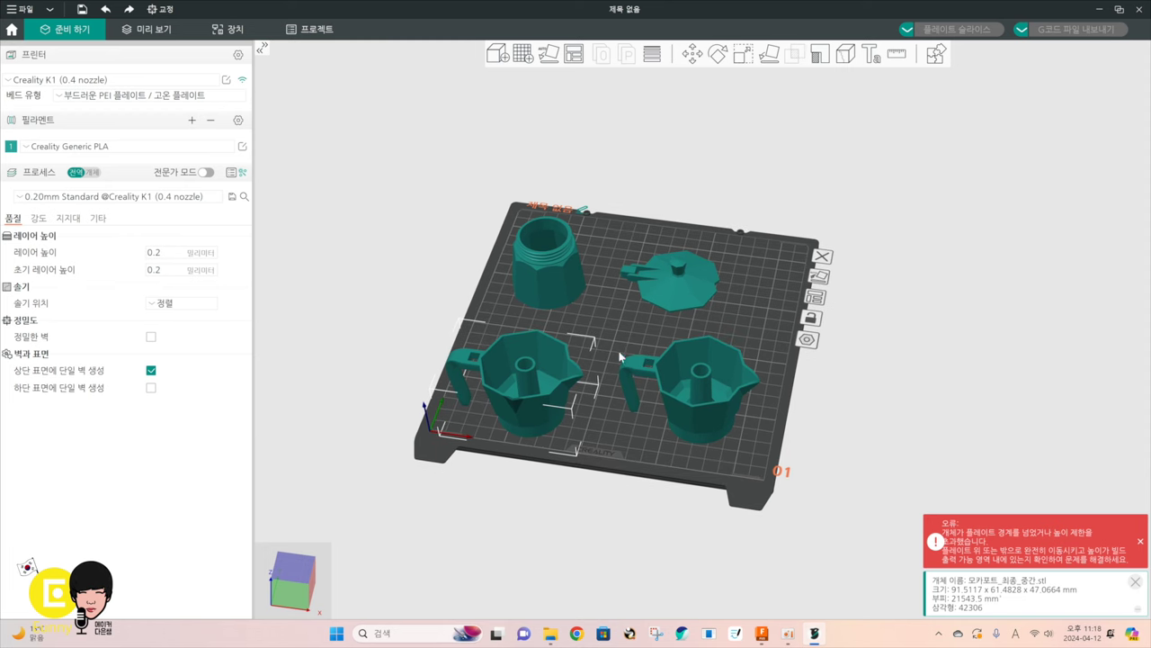
{"action": "left_click_drag", "start_coordinate": [551, 353], "coordinate": [565, 342]}
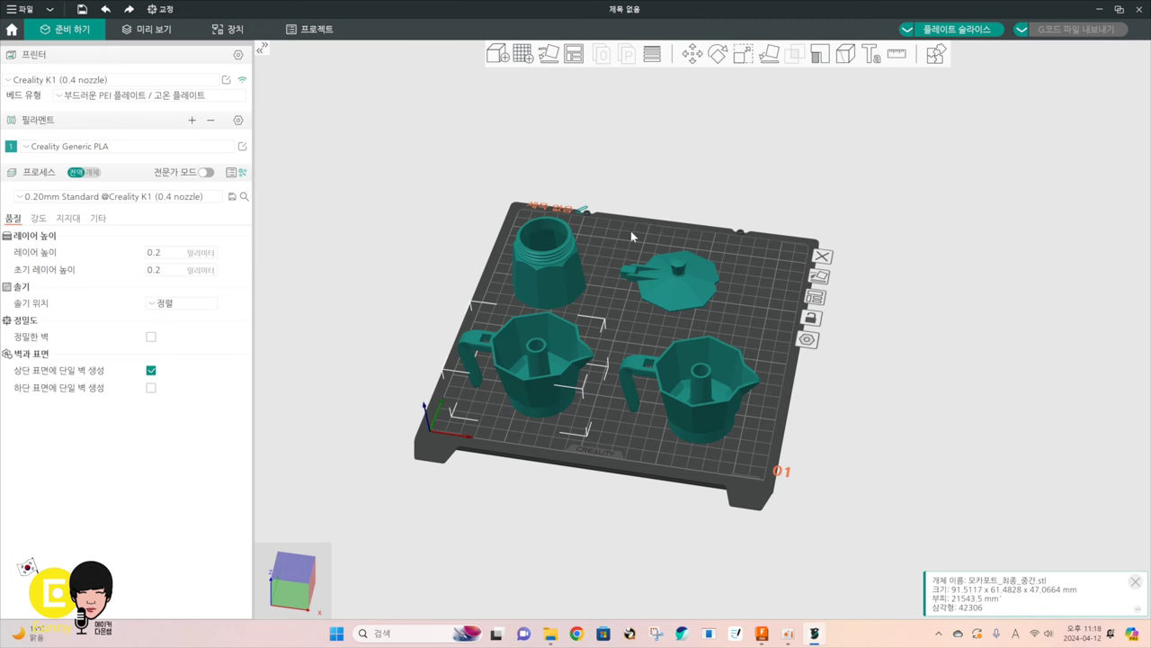
Examine the part layout from above and at an angle, selecting the lid and both pots in turn
{"action": "middle_click_drag", "start_coordinate": [631, 230], "coordinate": [634, 228]}
{"action": "left_click_drag", "start_coordinate": [638, 199], "coordinate": [601, 209]}
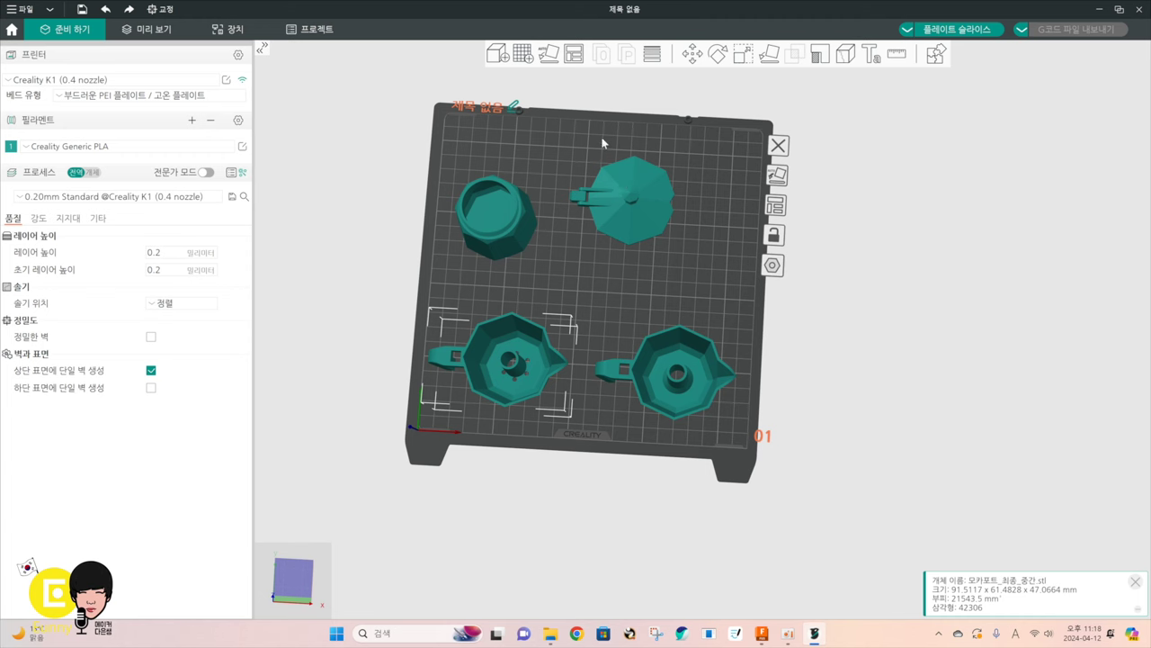
{"action": "left_click", "coordinate": [620, 124]}
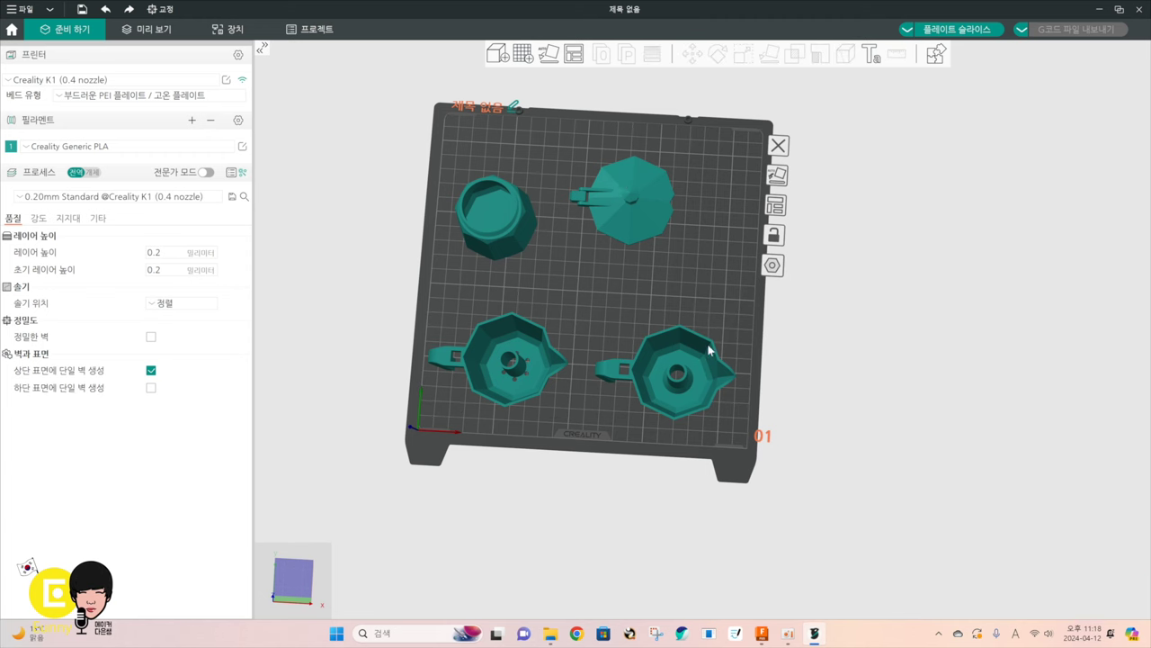
{"action": "left_click", "coordinate": [662, 407]}
{"action": "left_click", "coordinate": [525, 322]}
{"action": "left_click", "coordinate": [523, 256]}
{"action": "left_click_drag", "start_coordinate": [563, 241], "coordinate": [482, 316]}
{"action": "left_click", "coordinate": [473, 327]}
{"action": "left_click", "coordinate": [583, 296]}
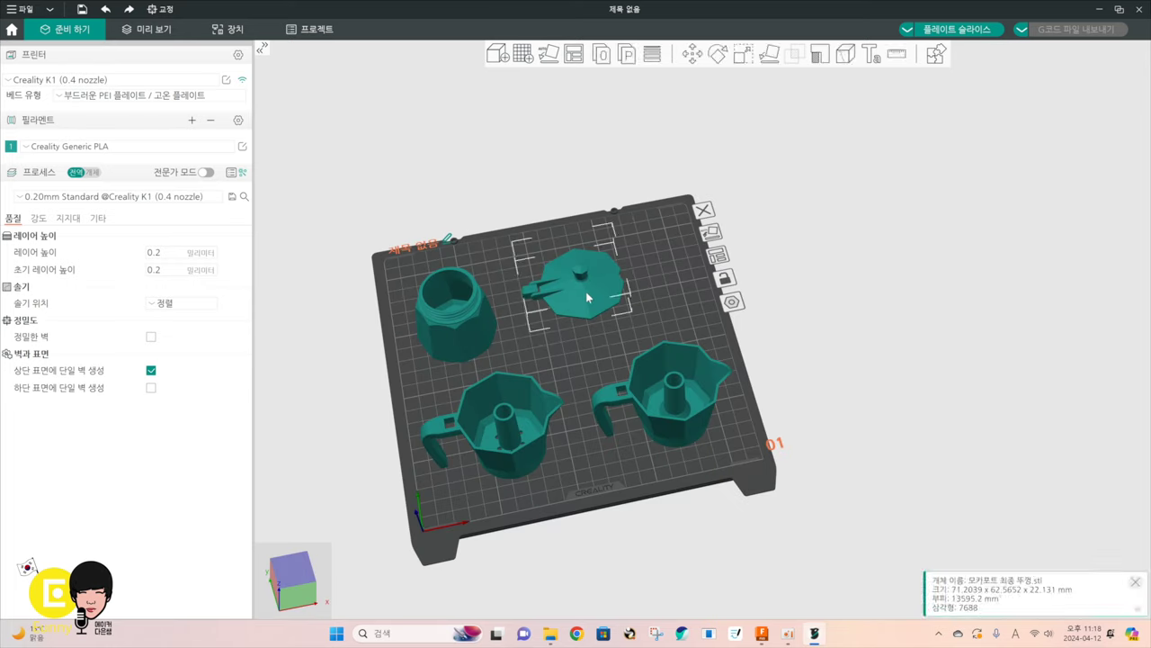
{"action": "left_click", "coordinate": [682, 393]}
{"action": "left_click", "coordinate": [529, 428]}
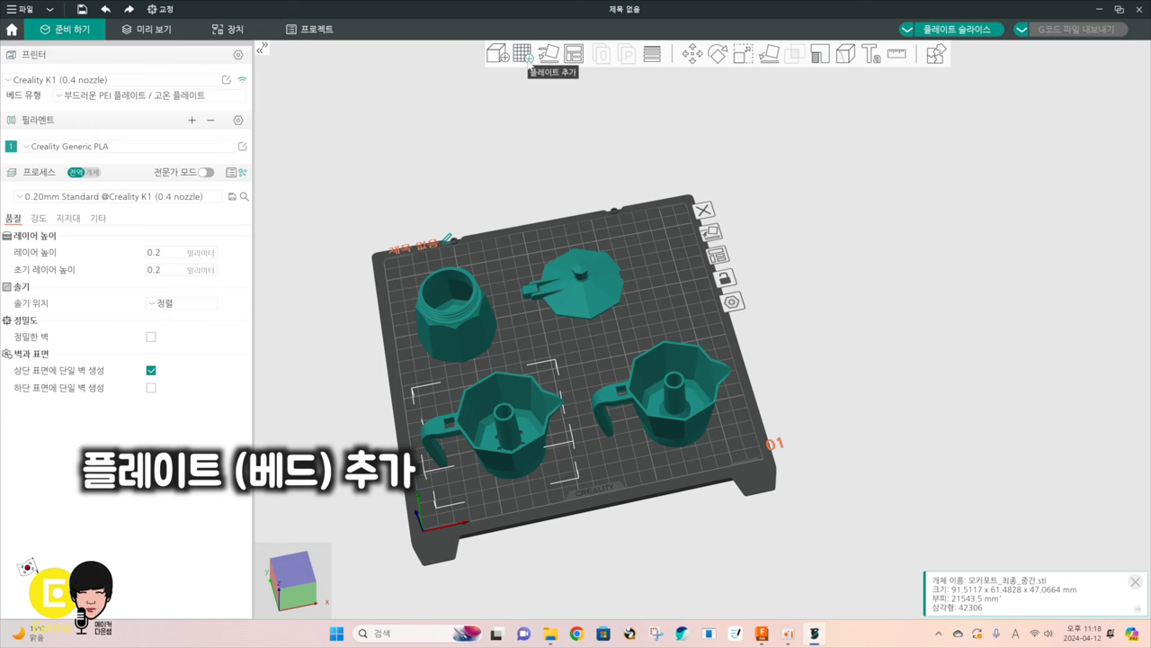
Add three more build plates to the project
{"action": "left_click", "coordinate": [522, 54]}
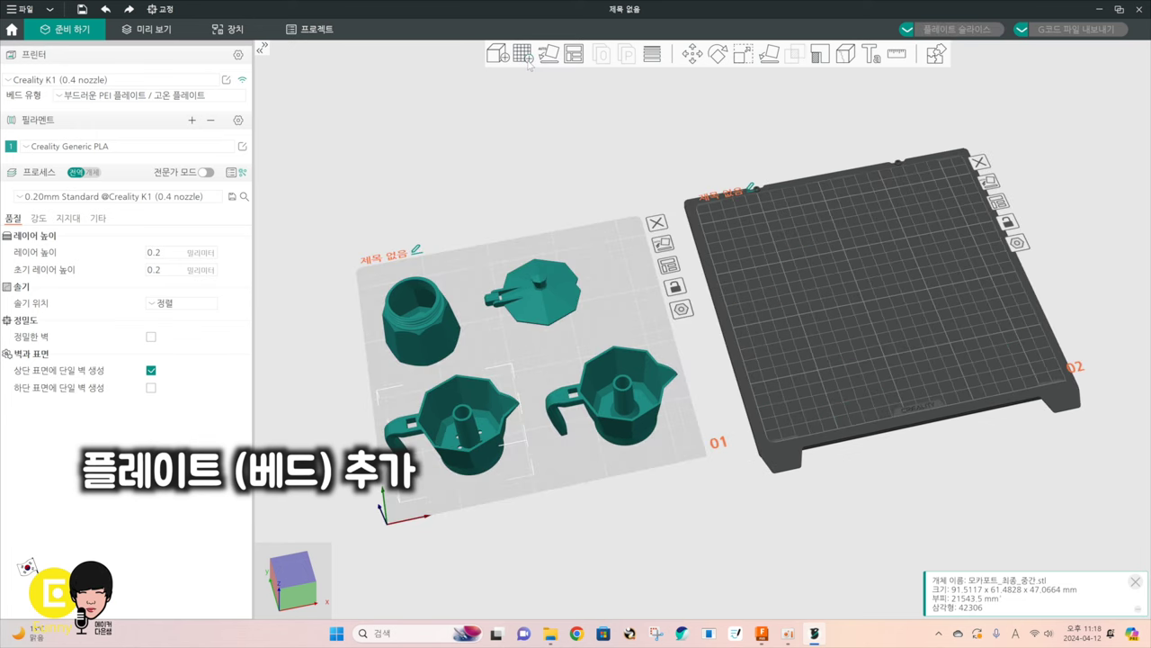
{"action": "left_click", "coordinate": [528, 59]}
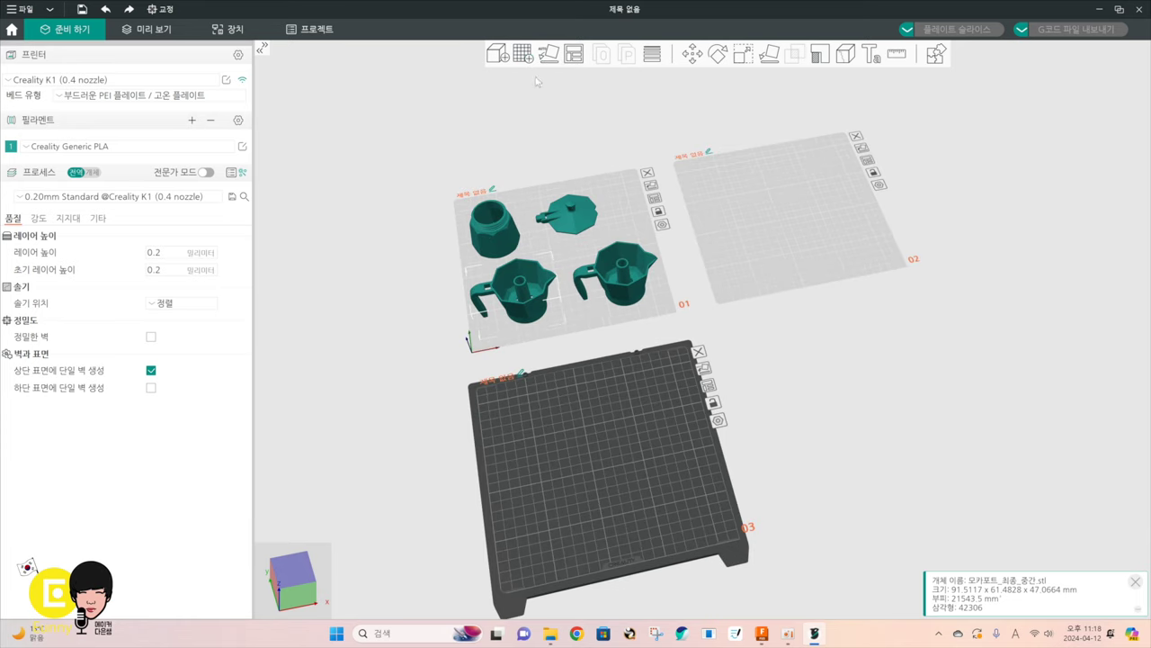
{"action": "left_click", "coordinate": [528, 59]}
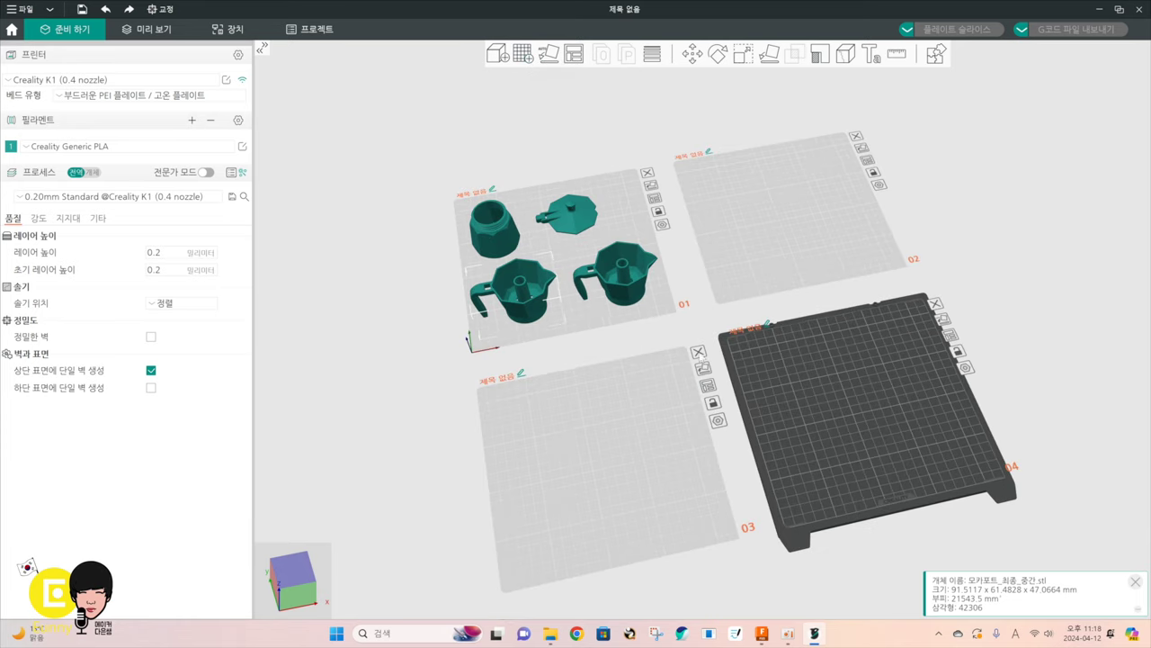
Move both pots to plate 02 and the lid to plate 03, and place the base near the middle of plate 01
{"action": "left_click_drag", "start_coordinate": [627, 299], "coordinate": [792, 232]}
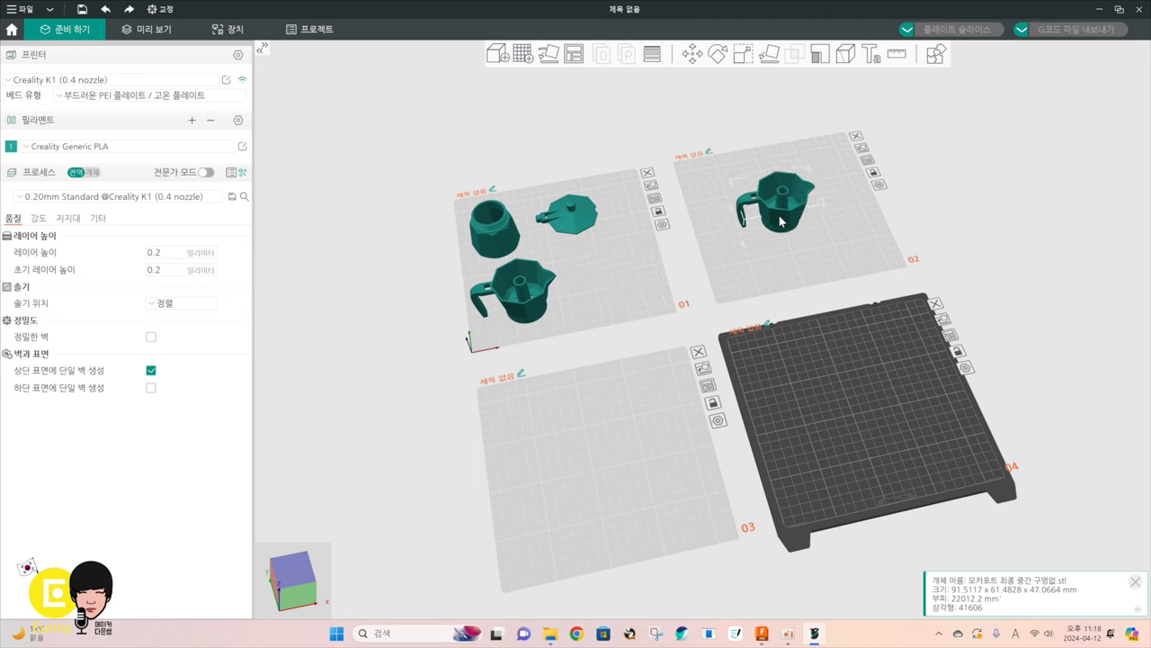
{"action": "left_click_drag", "start_coordinate": [534, 310], "coordinate": [855, 248]}
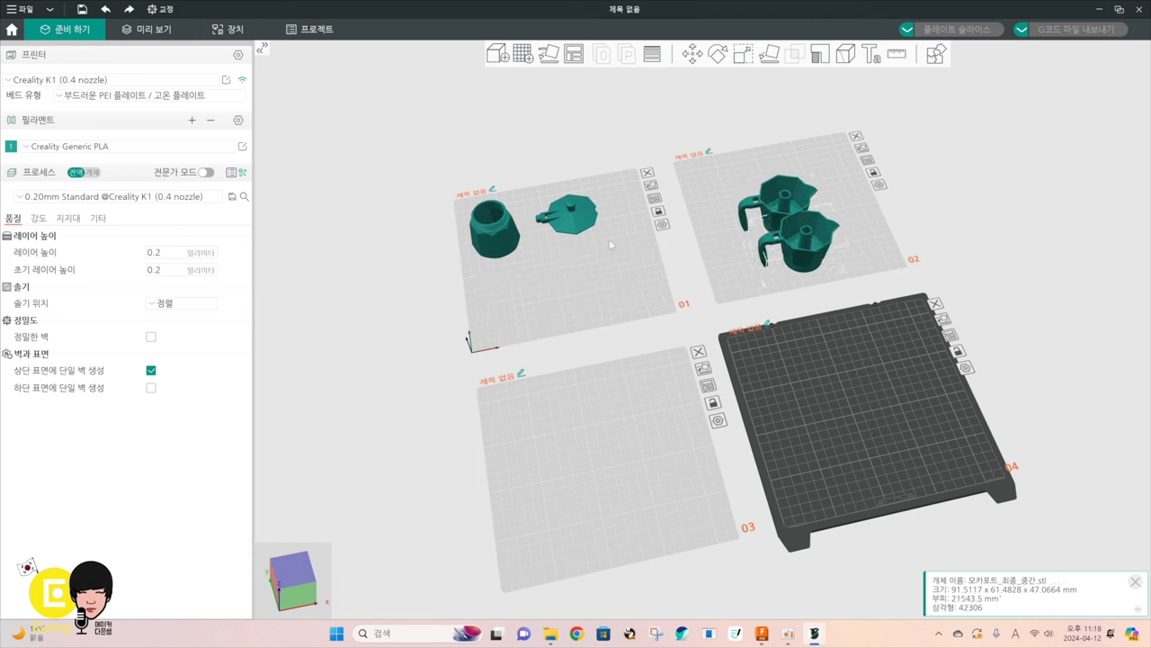
{"action": "left_click_drag", "start_coordinate": [575, 225], "coordinate": [619, 475]}
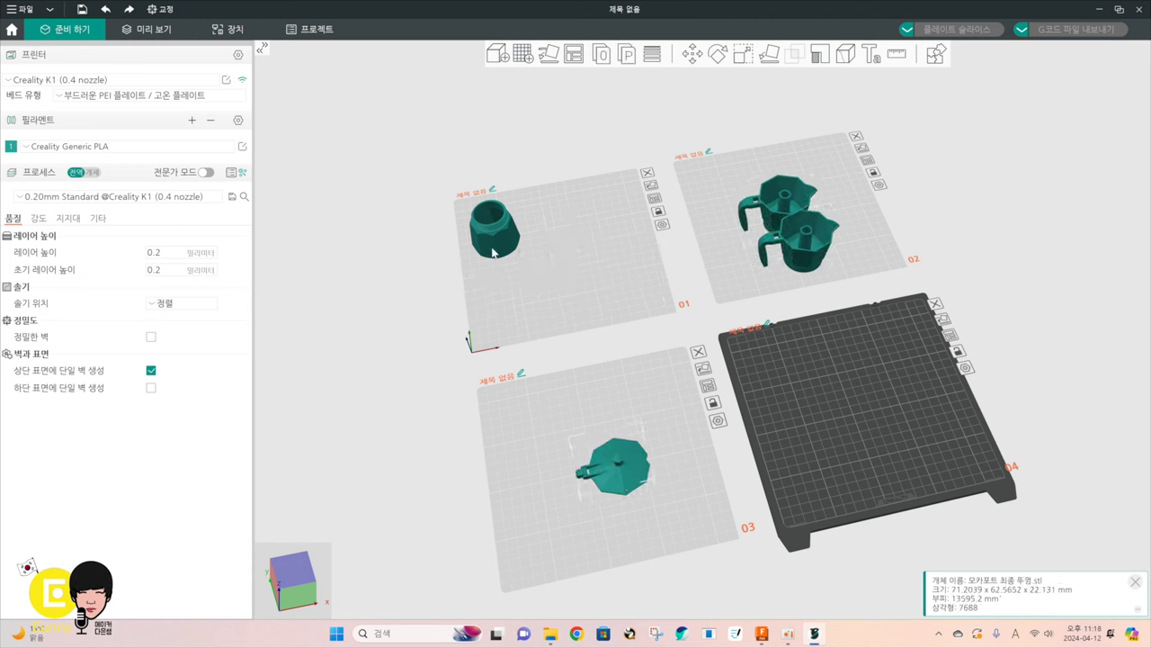
{"action": "left_click_drag", "start_coordinate": [494, 250], "coordinate": [565, 262]}
{"action": "left_click", "coordinate": [798, 243]}
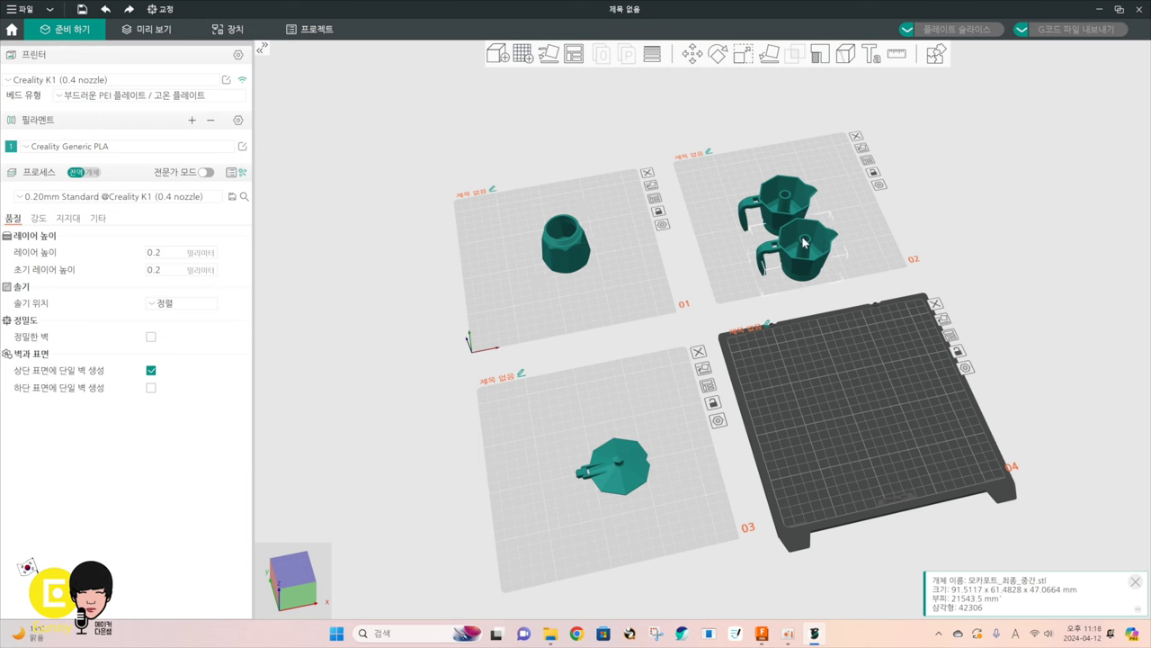
Activate plates 01, 03 and 02 in turn, and move the front pot from plate 02 to plate 04
{"action": "left_click_drag", "start_coordinate": [647, 418], "coordinate": [663, 360]}
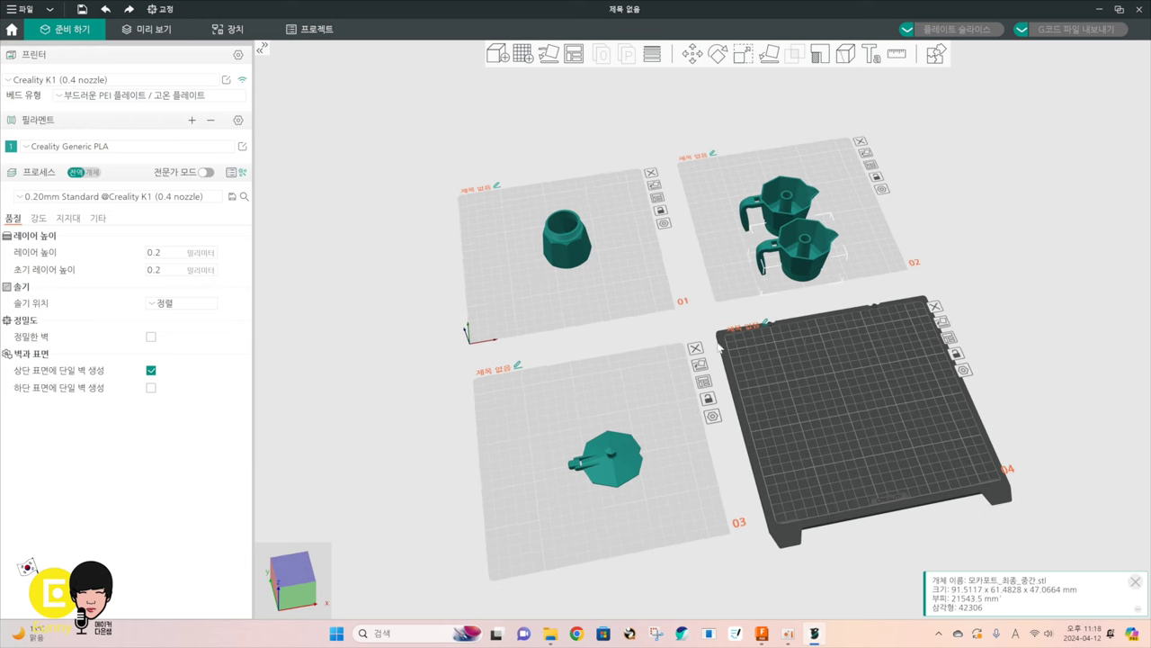
{"action": "left_click", "coordinate": [619, 286]}
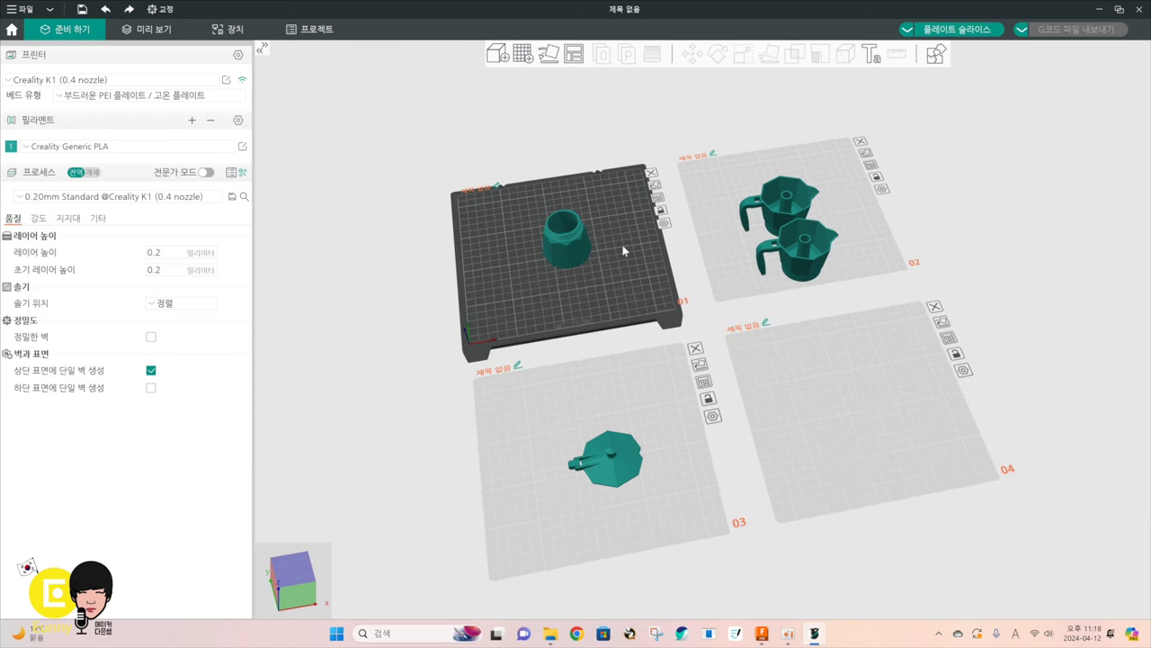
{"action": "left_click", "coordinate": [584, 406]}
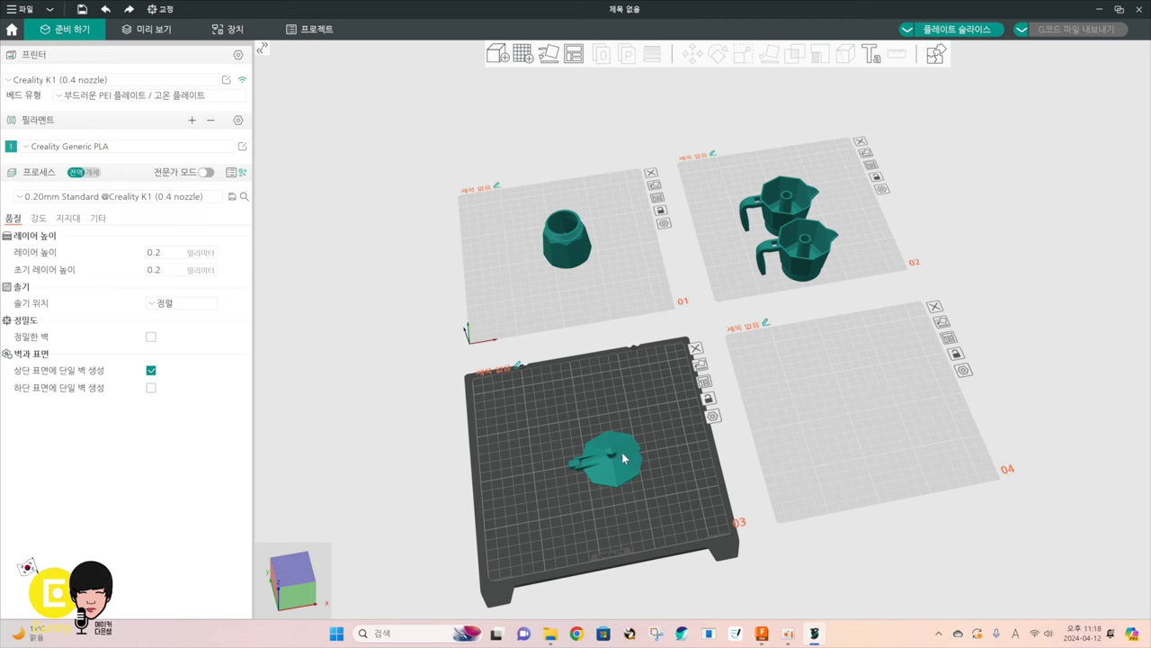
{"action": "left_click", "coordinate": [742, 242]}
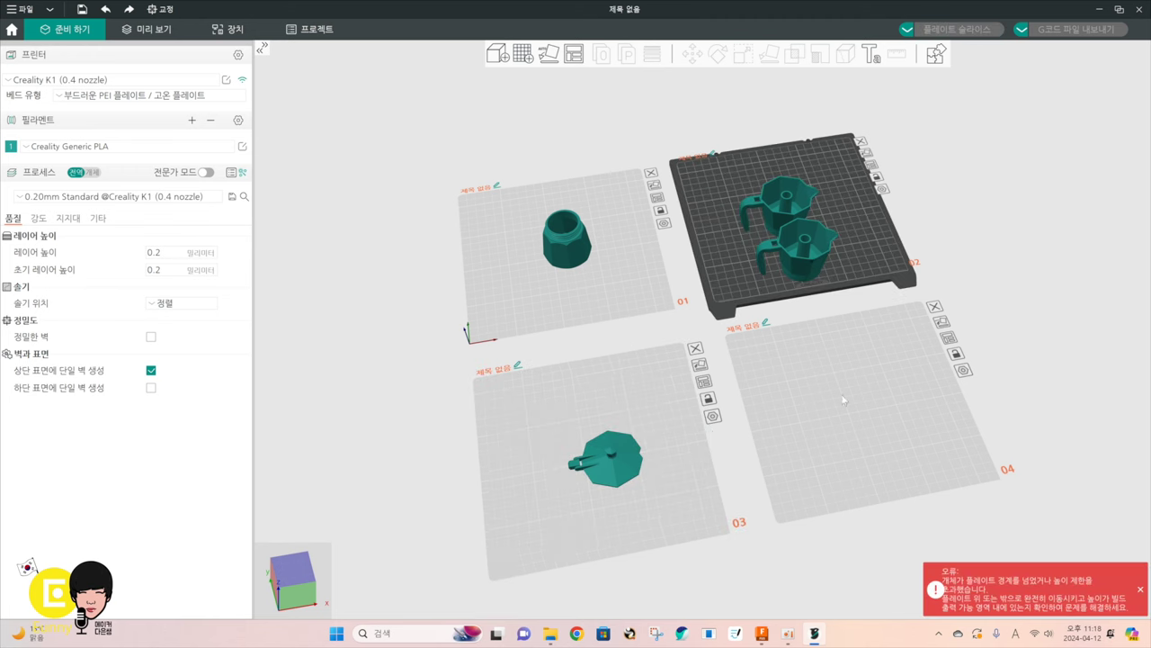
{"action": "left_click_drag", "start_coordinate": [798, 252], "coordinate": [850, 395]}
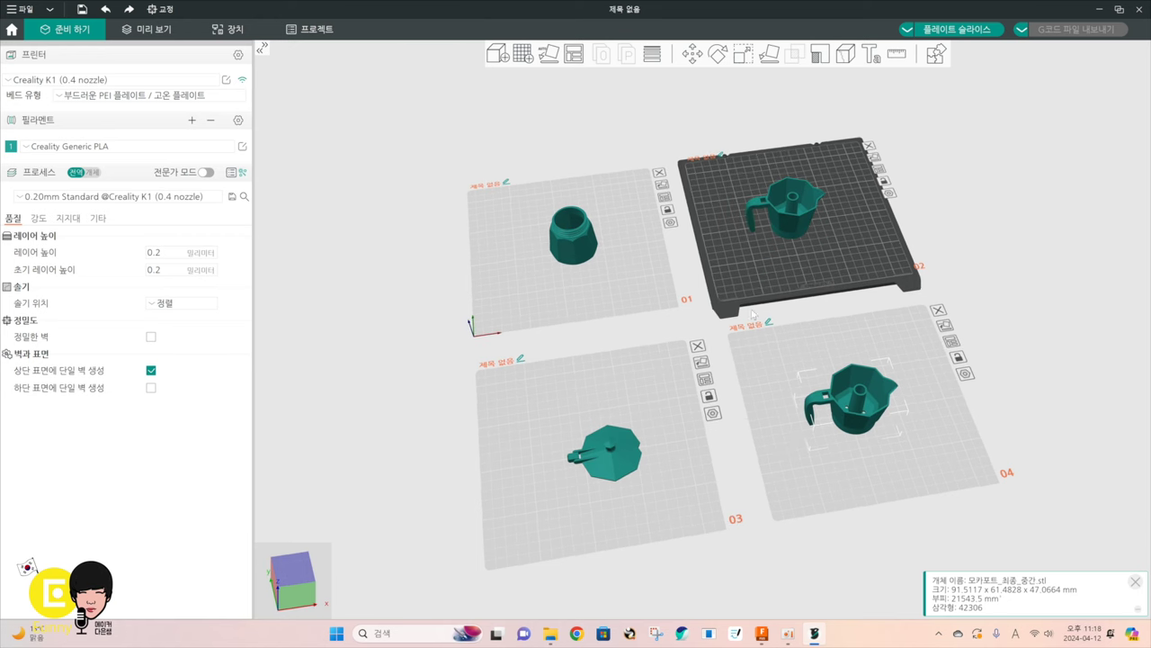
Activate plate 01, select the moka pot base on it, and slice the plate with the default settings
{"action": "left_click", "coordinate": [624, 304]}
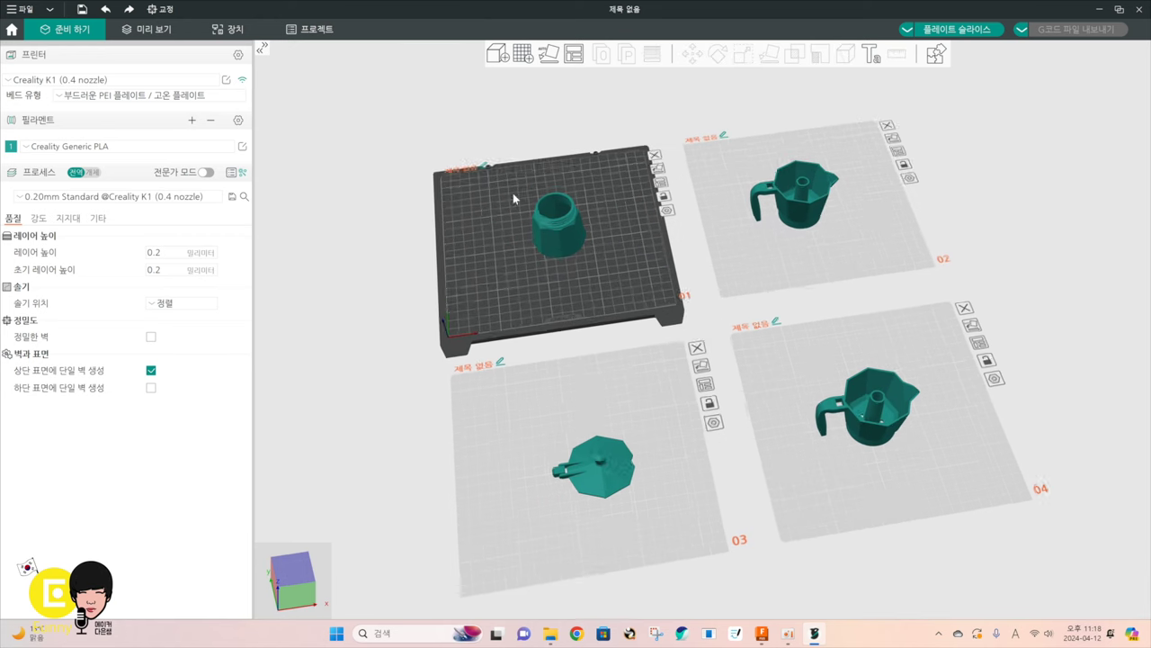
{"action": "scroll", "coordinate": [503, 184], "scroll_direction": "up", "scroll_amount": 4}
{"action": "scroll", "coordinate": [551, 241], "scroll_direction": "up", "scroll_amount": 5}
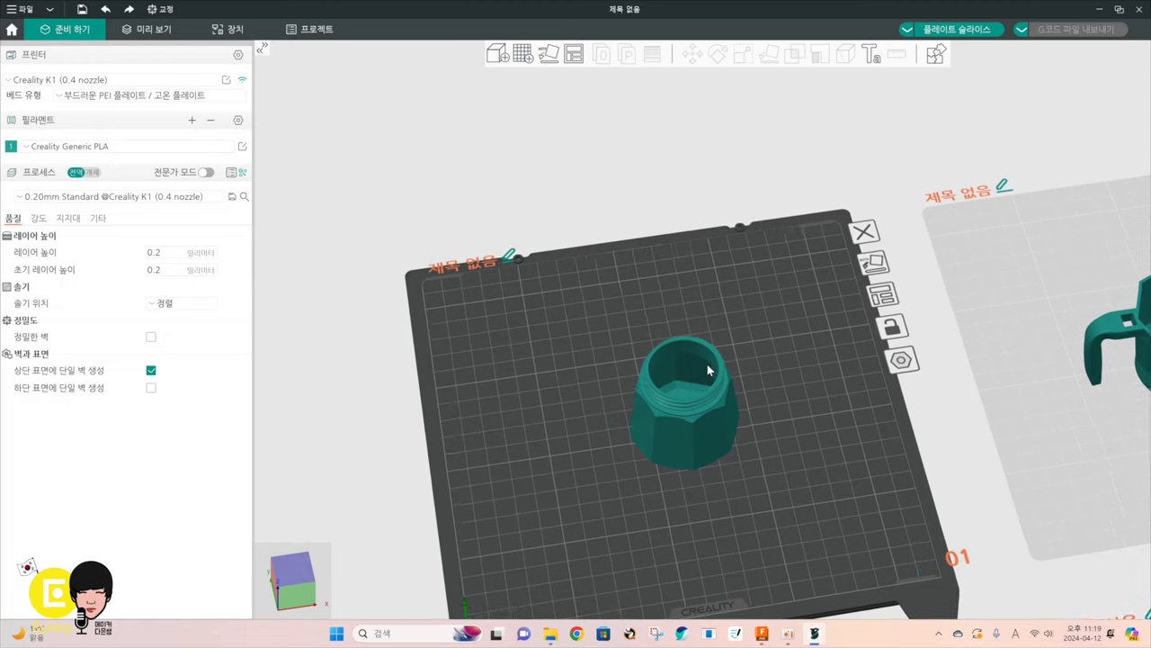
{"action": "left_click", "coordinate": [706, 363]}
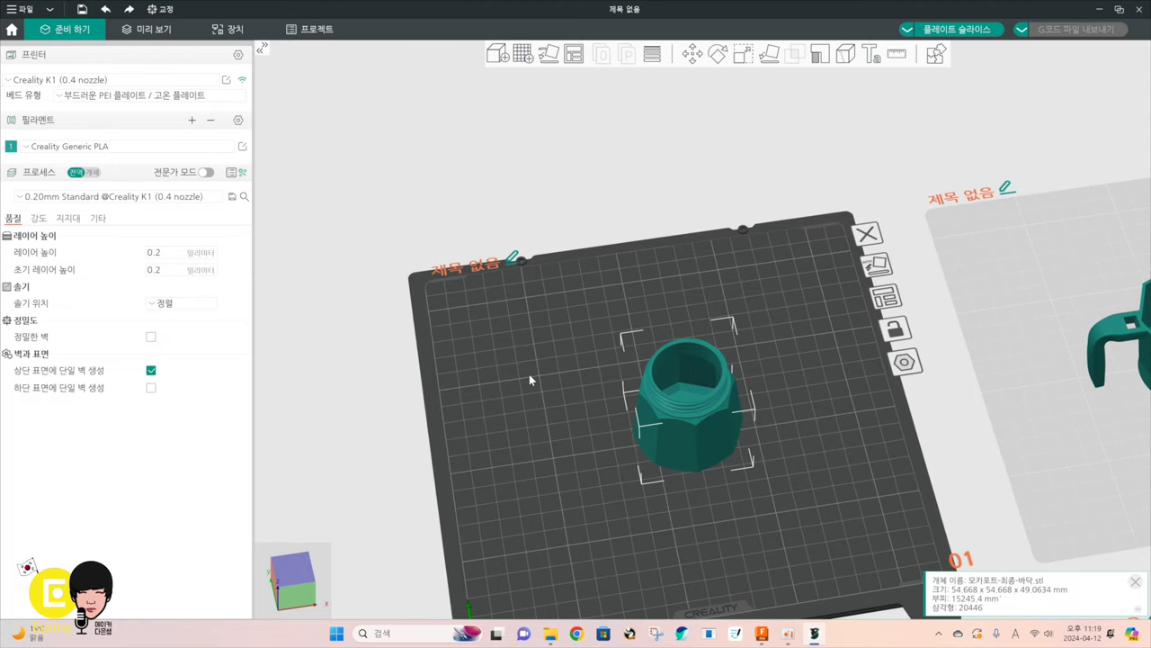
{"action": "left_click_drag", "start_coordinate": [529, 374], "coordinate": [693, 355]}
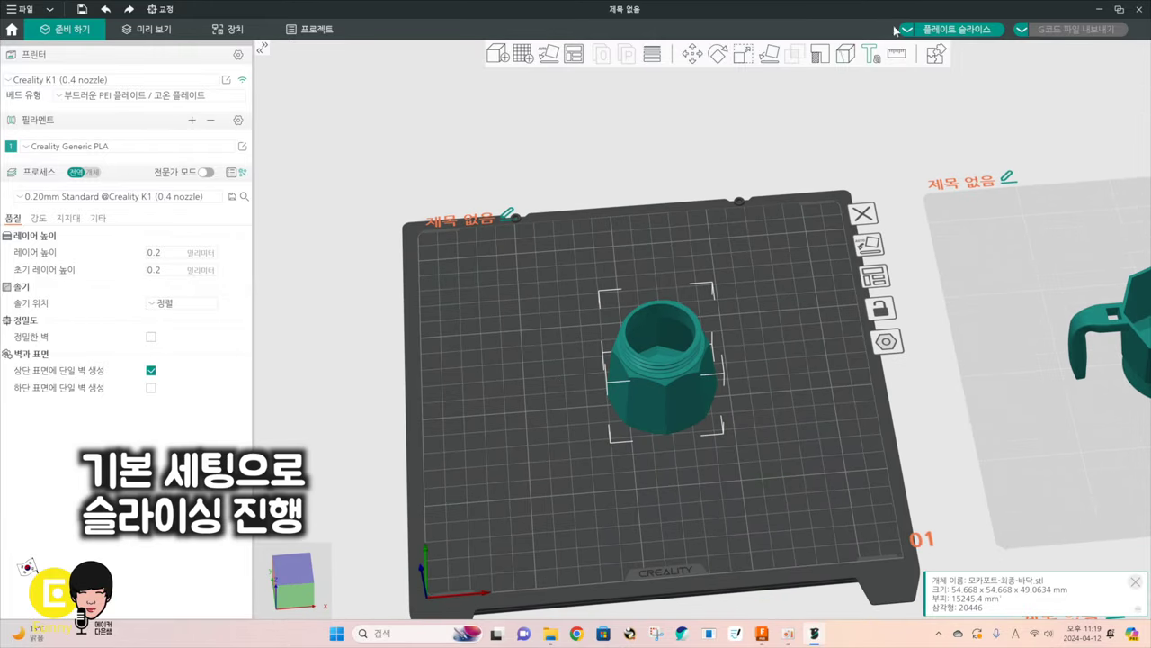
{"action": "left_click", "coordinate": [945, 30]}
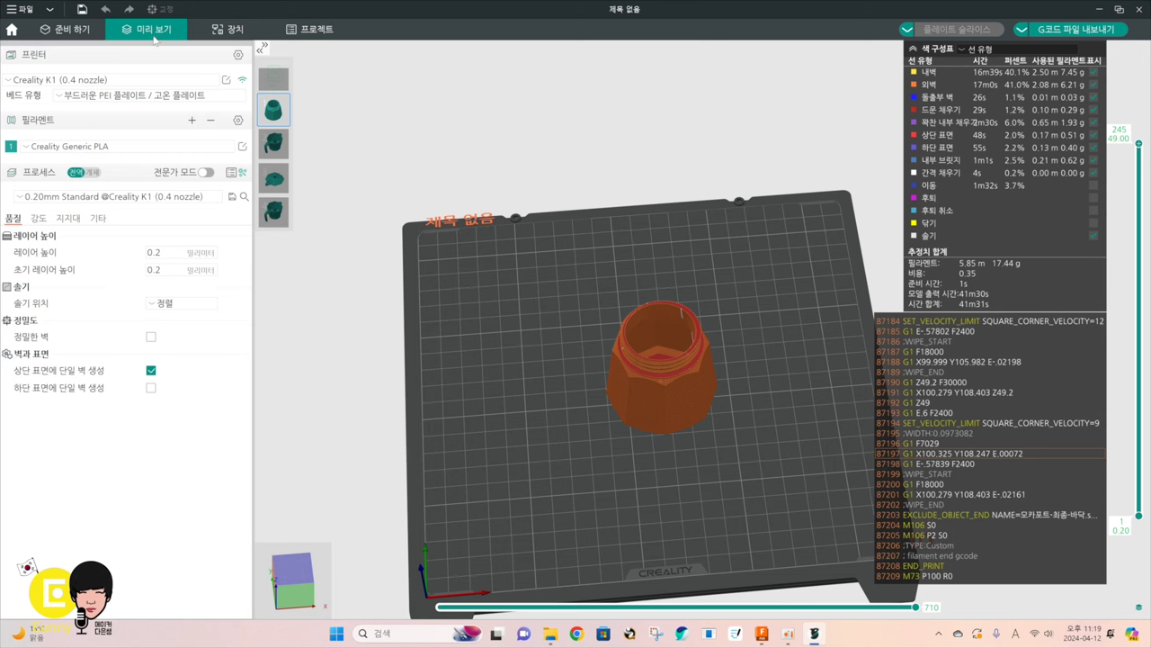
Return to model preparation and review the strength, support and other process settings, the bed type options and the system filament selection
{"action": "left_click", "coordinate": [79, 33]}
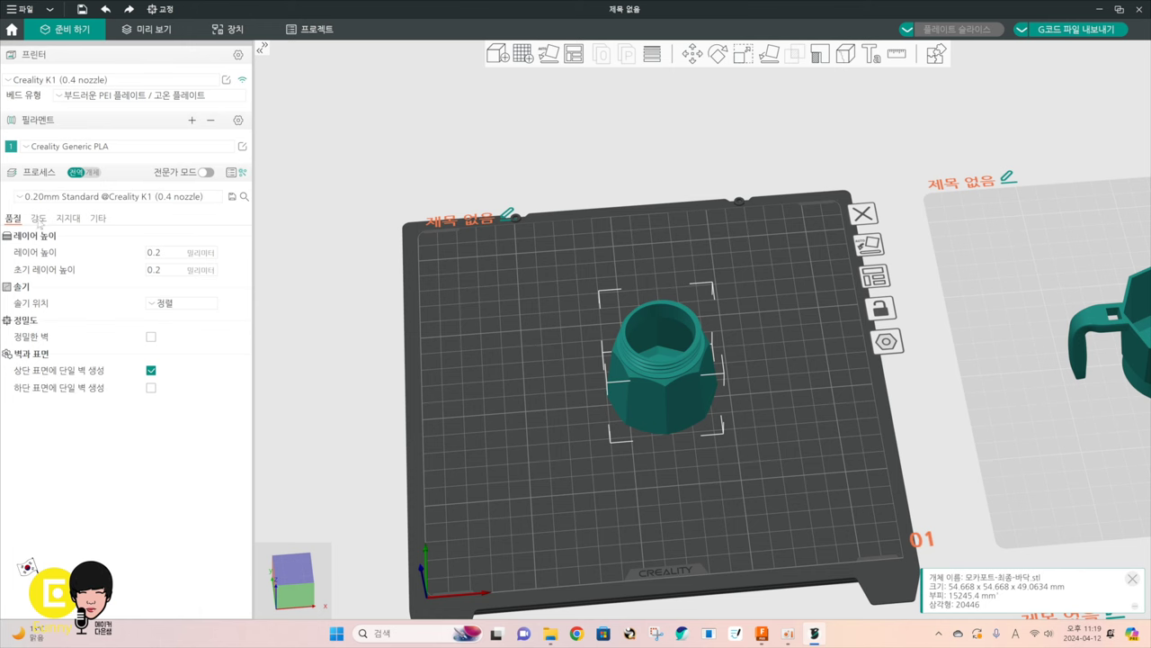
{"action": "left_click", "coordinate": [39, 219]}
{"action": "left_click", "coordinate": [66, 219]}
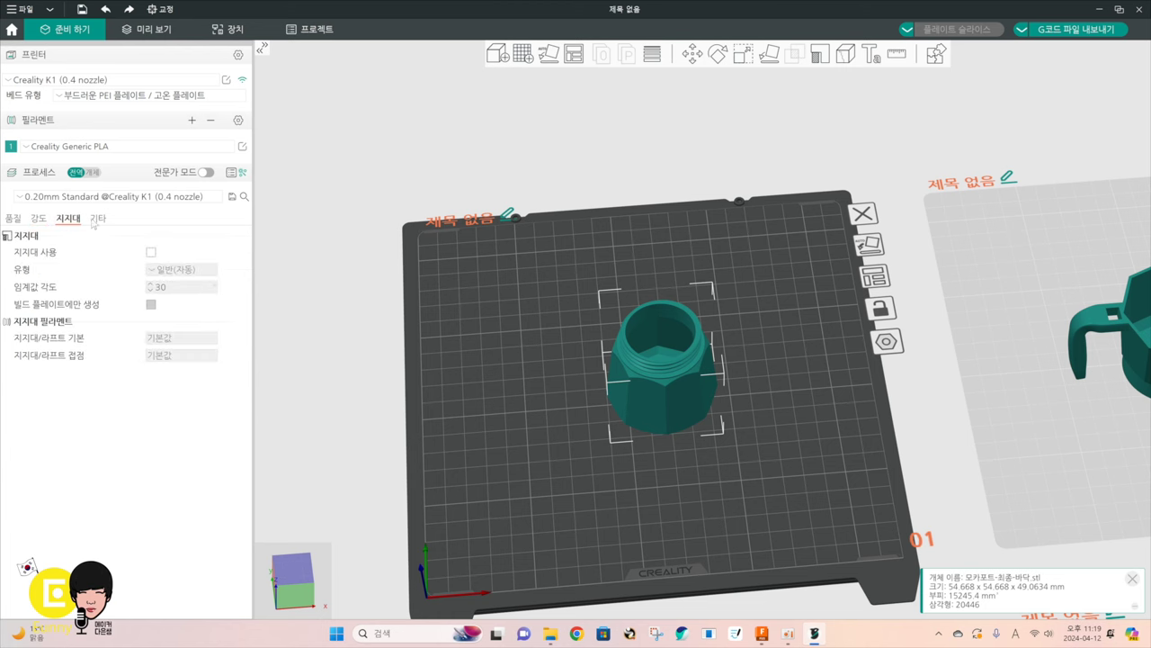
{"action": "left_click", "coordinate": [97, 219]}
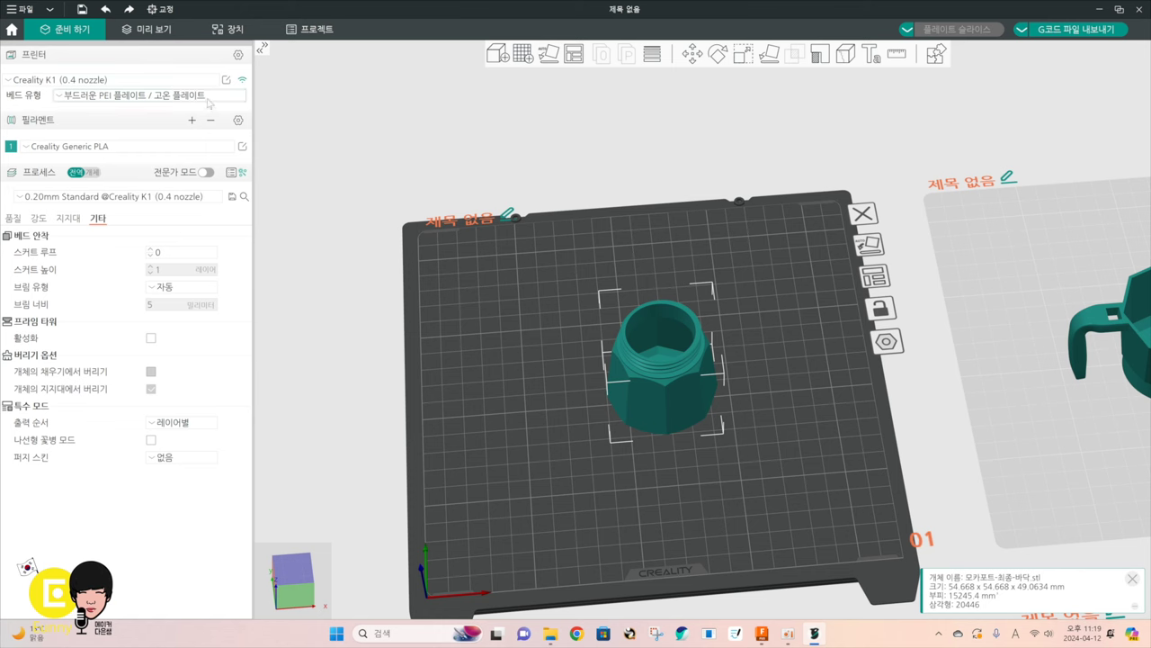
{"action": "left_click", "coordinate": [216, 96]}
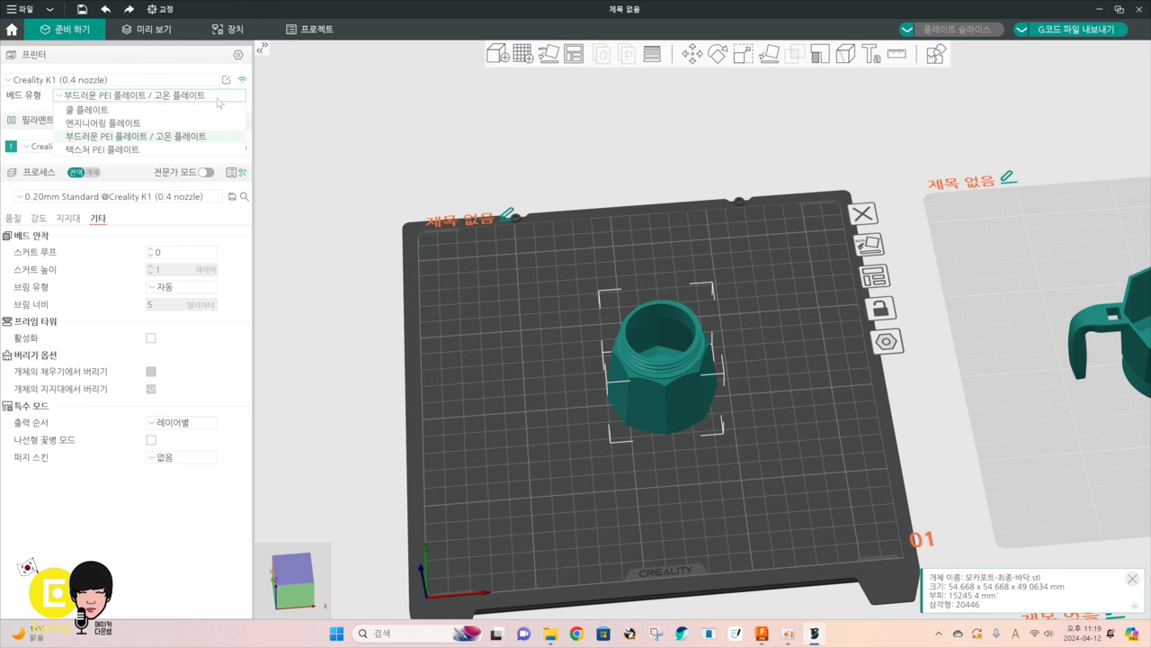
{"action": "left_click", "coordinate": [219, 102]}
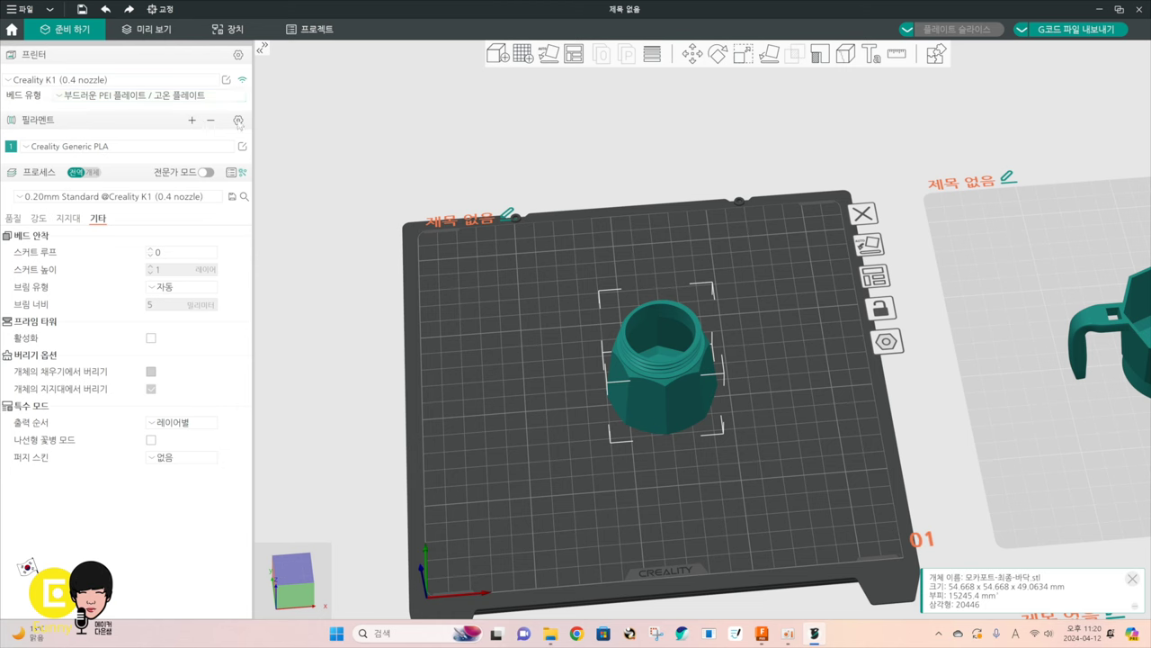
{"action": "left_click", "coordinate": [239, 121]}
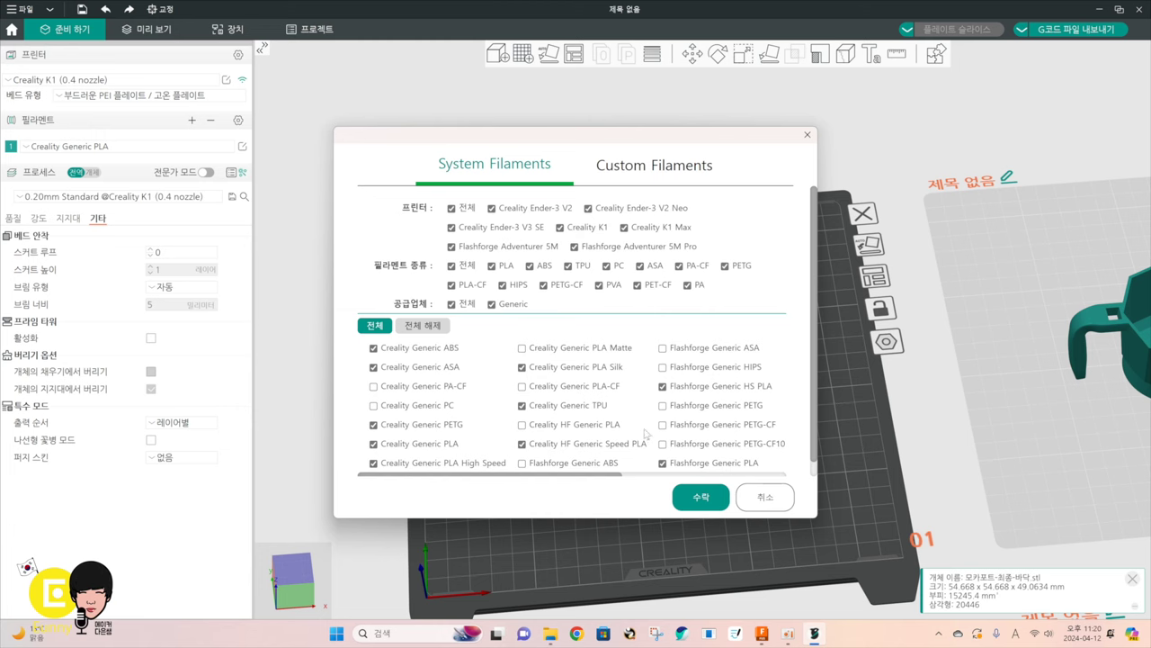
{"action": "left_click", "coordinate": [766, 498]}
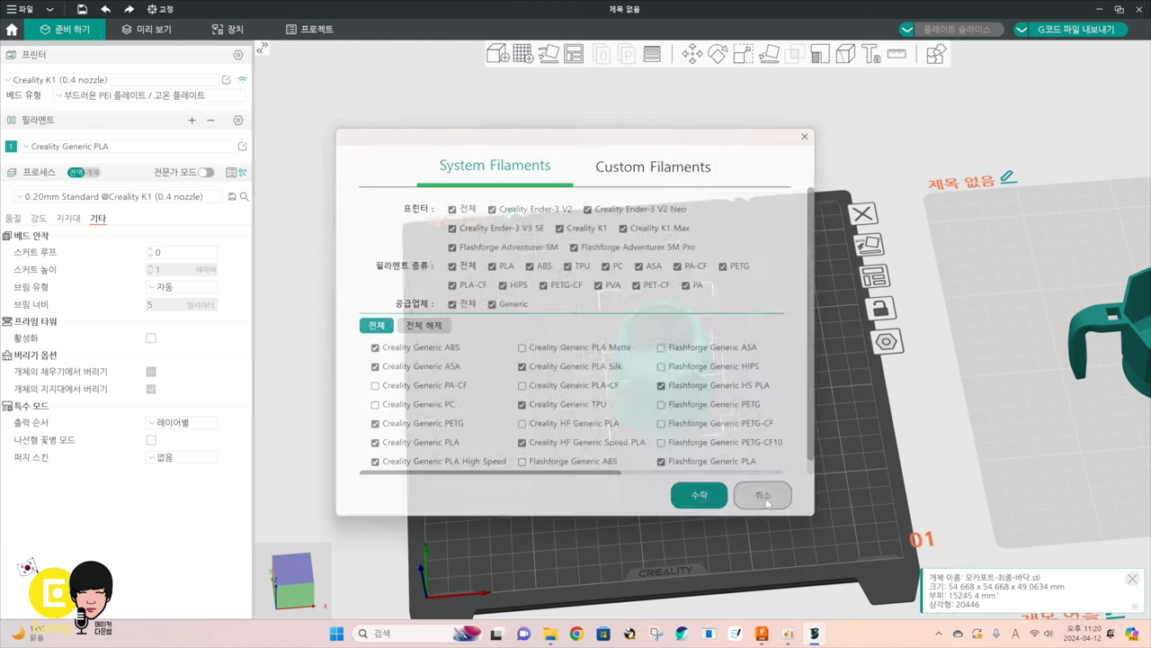
In the Creality Generic PLA filament settings, set the smooth PEI / high-temperature plate's bed temperature for other layers to 55 °C
{"action": "left_click", "coordinate": [242, 145]}
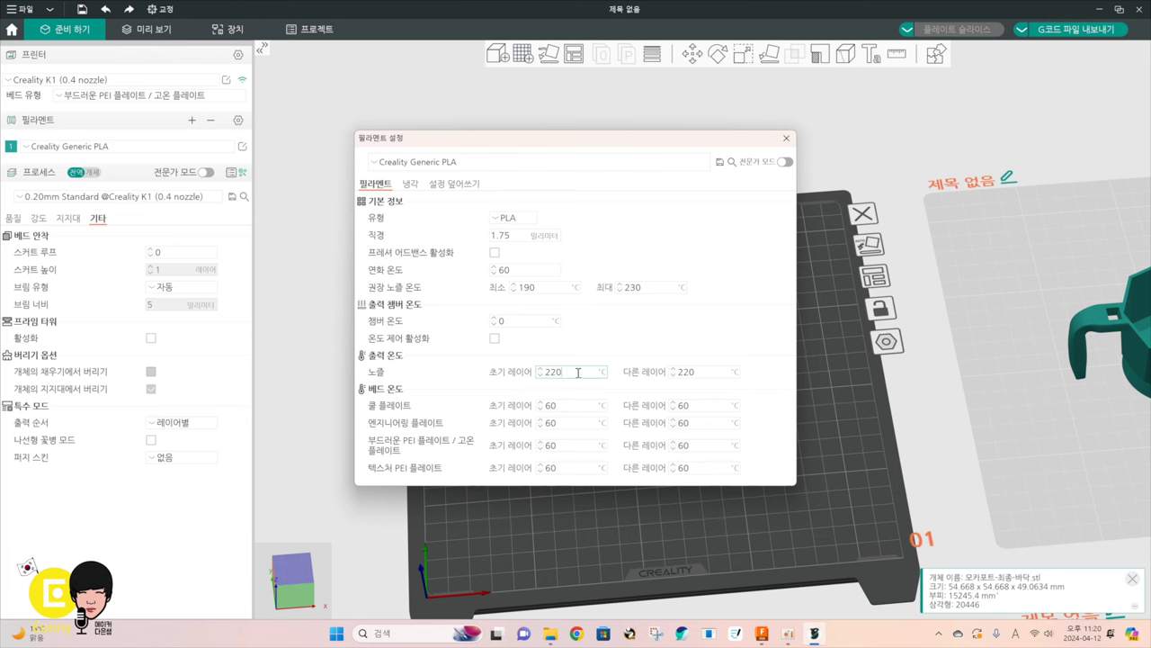
{"action": "left_click", "coordinate": [575, 467]}
{"action": "left_click", "coordinate": [673, 449]}
{"action": "left_click", "coordinate": [674, 449]}
{"action": "left_click", "coordinate": [674, 449]}
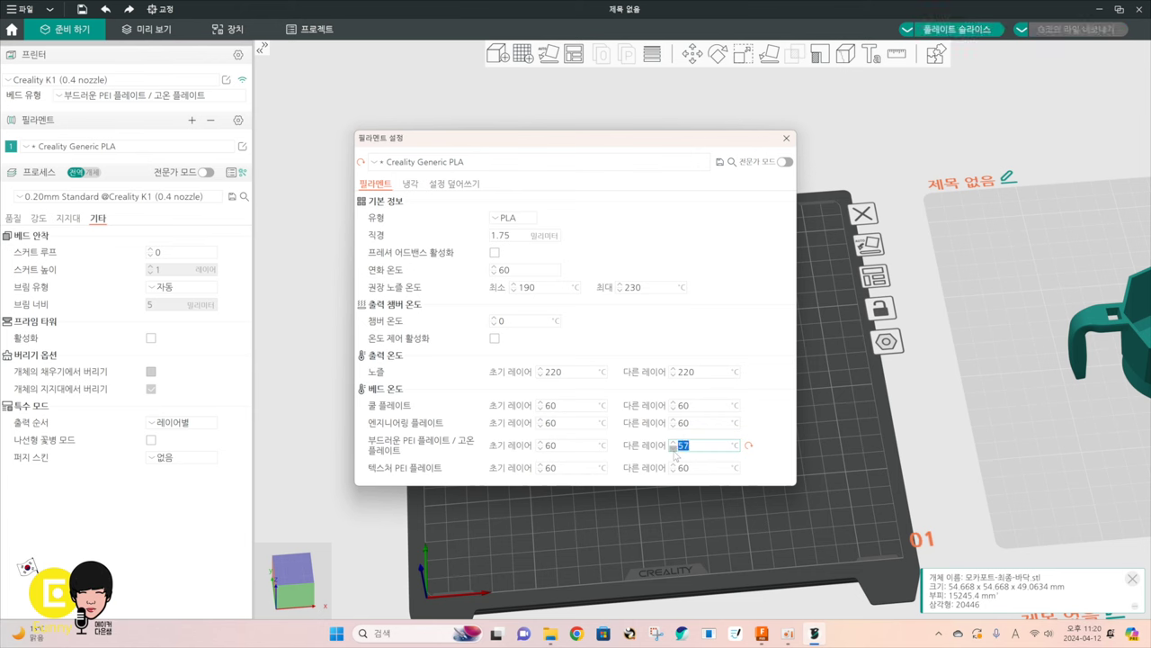
{"action": "left_click", "coordinate": [674, 449]}
{"action": "left_click", "coordinate": [673, 449]}
Lower the engineering plate's bed temperature for other layers by a few degrees in the PLA filament settings
{"action": "left_click", "coordinate": [673, 425]}
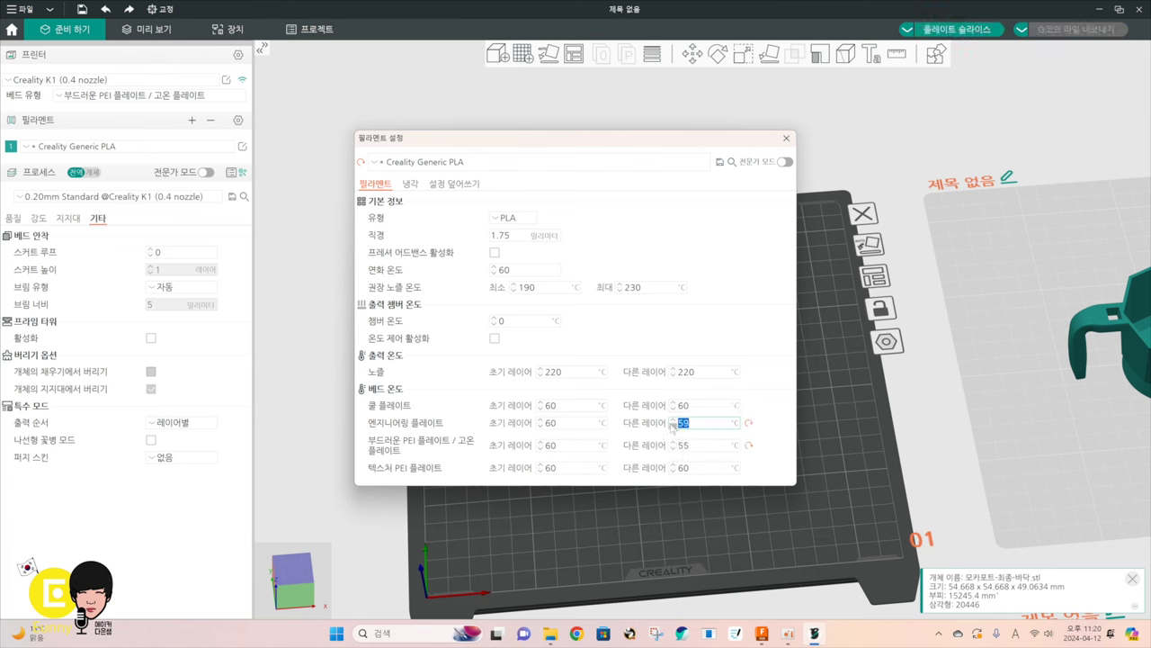
{"action": "left_click", "coordinate": [673, 425]}
{"action": "left_click", "coordinate": [674, 426]}
{"action": "left_click", "coordinate": [779, 394]}
Switch the filament preset to Creality Generic PETG and try adjusting its initial-layer bed temperature for the smooth PEI / high-temperature plate
{"action": "left_click", "coordinate": [450, 162]}
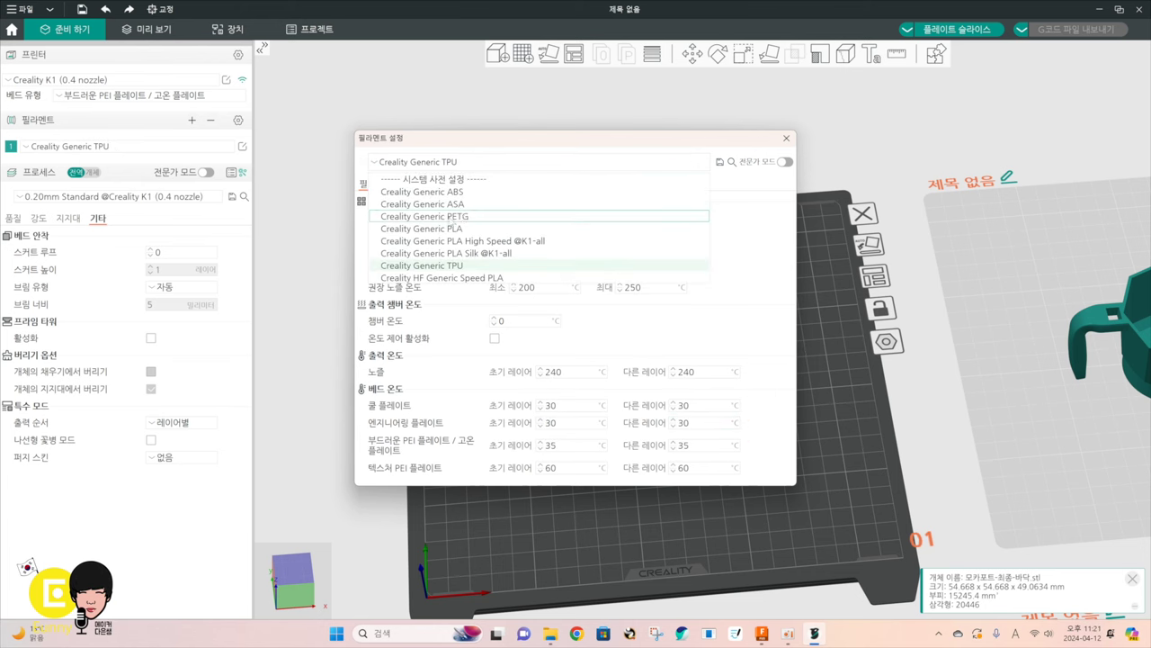
{"action": "left_click", "coordinate": [449, 217]}
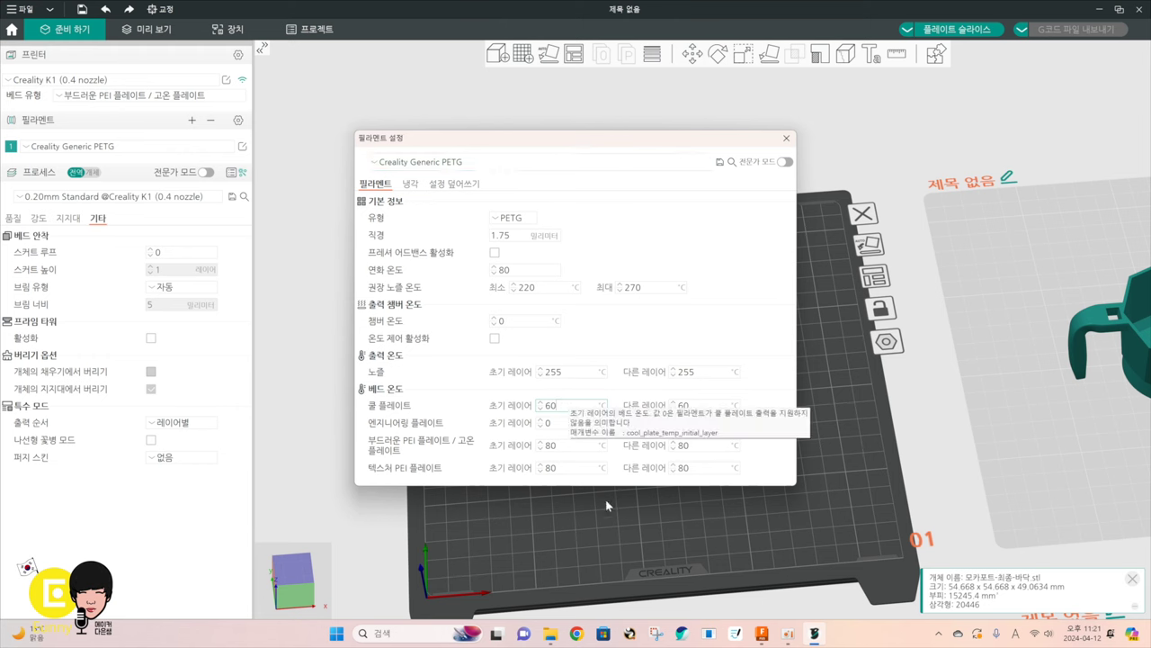
{"action": "left_click", "coordinate": [540, 448]}
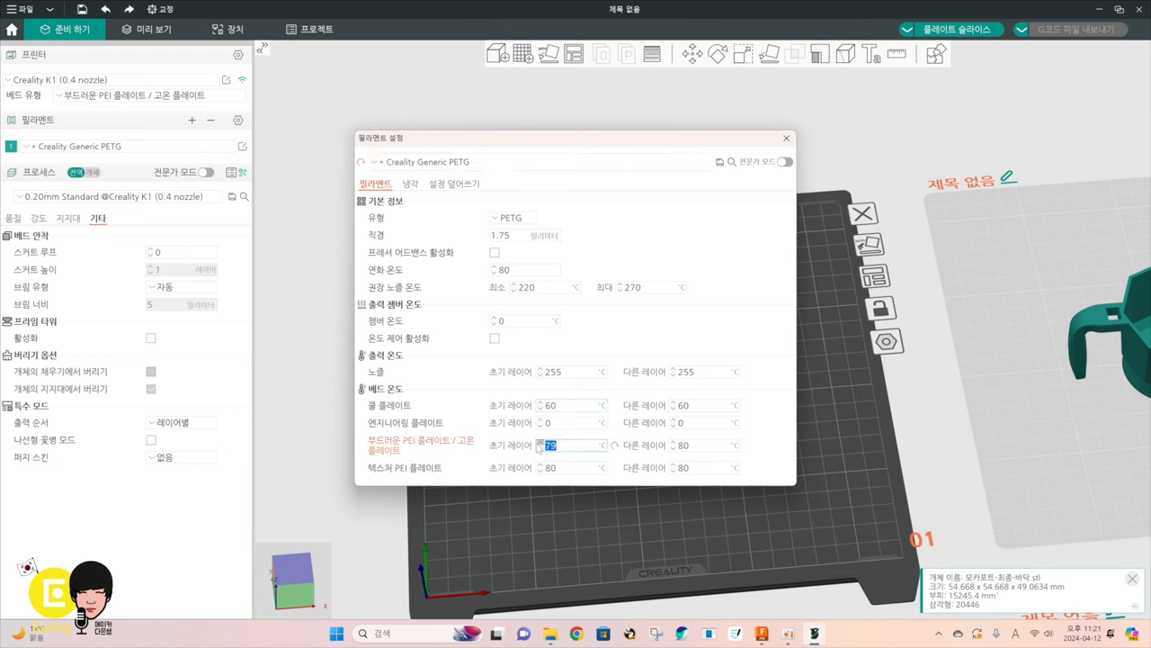
{"action": "left_click", "coordinate": [540, 441]}
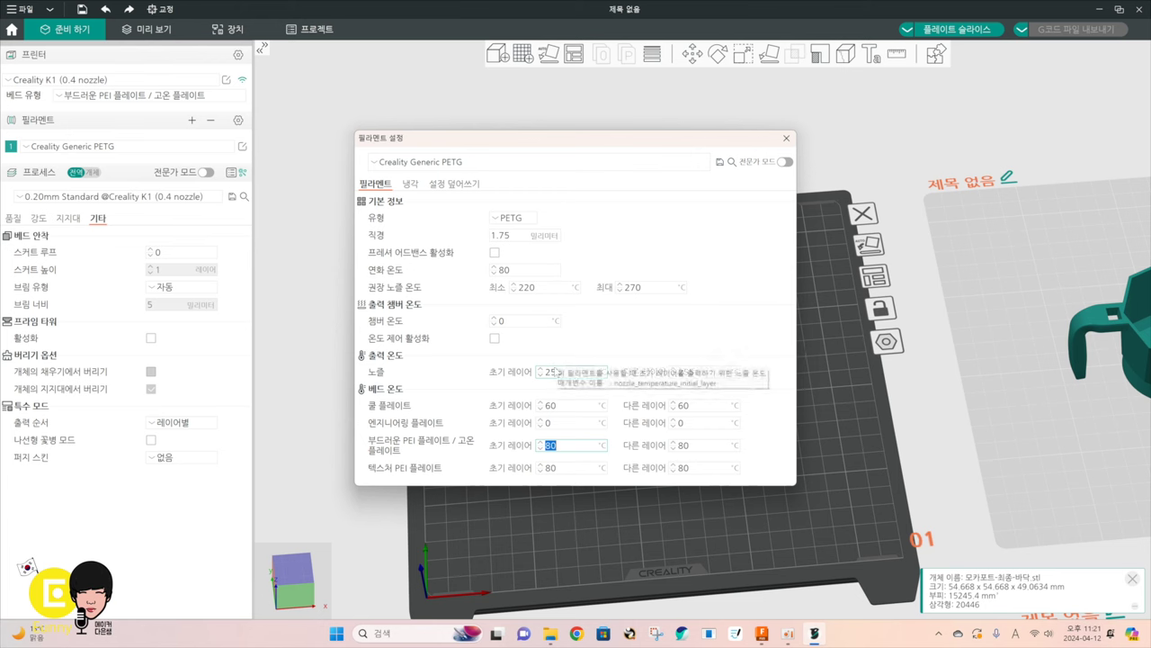
{"action": "left_click", "coordinate": [558, 371]}
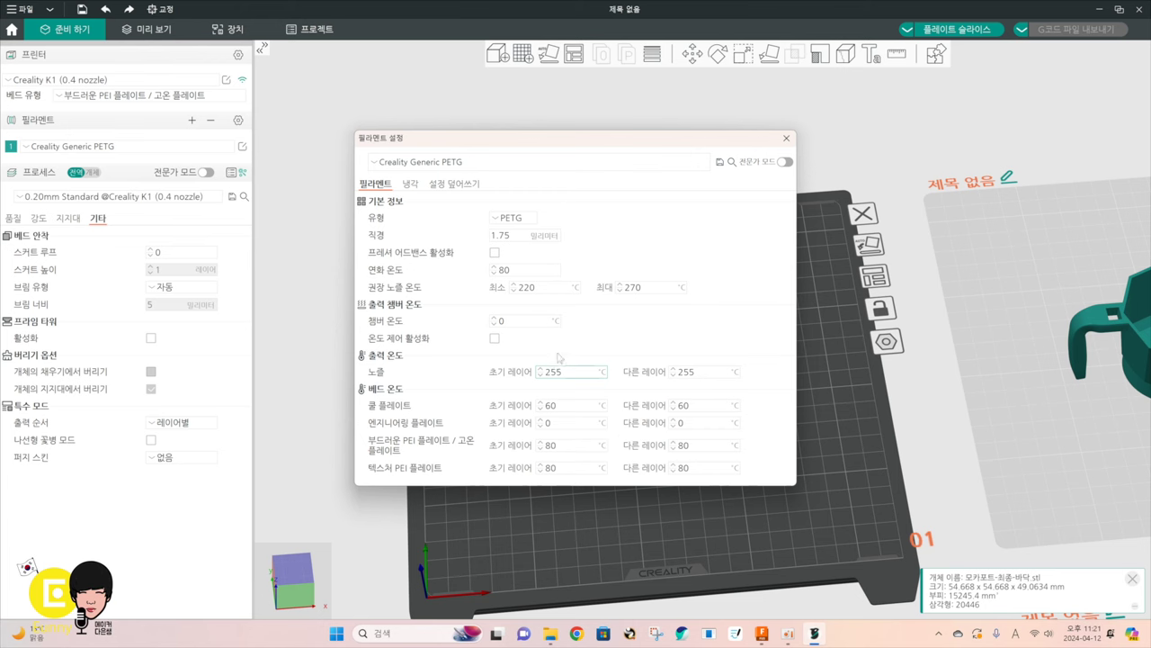
Switch the filament preset back to Creality Generic PLA and close the filament settings
{"action": "left_click", "coordinate": [500, 164]}
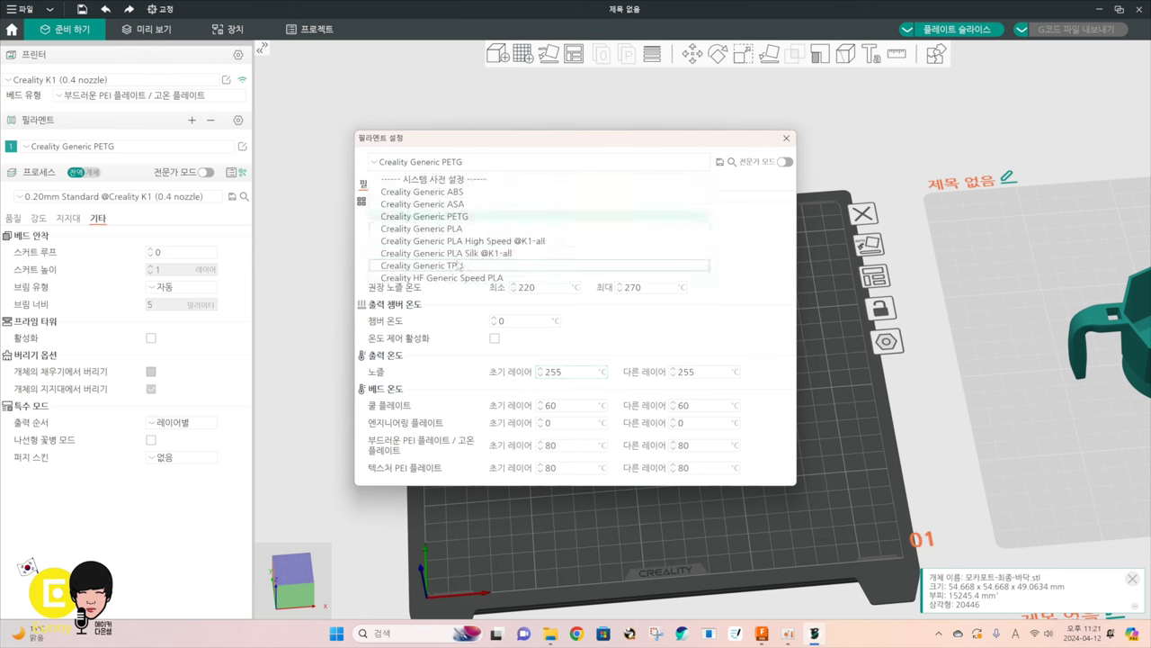
{"action": "left_click", "coordinate": [423, 231]}
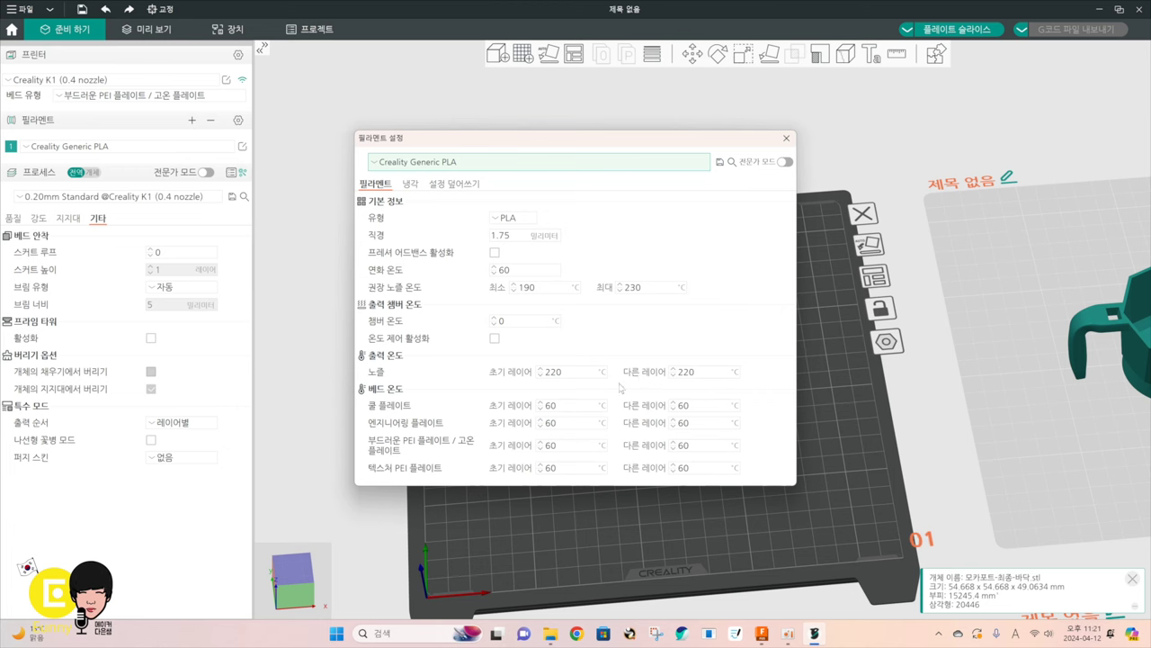
{"action": "left_click", "coordinate": [786, 137]}
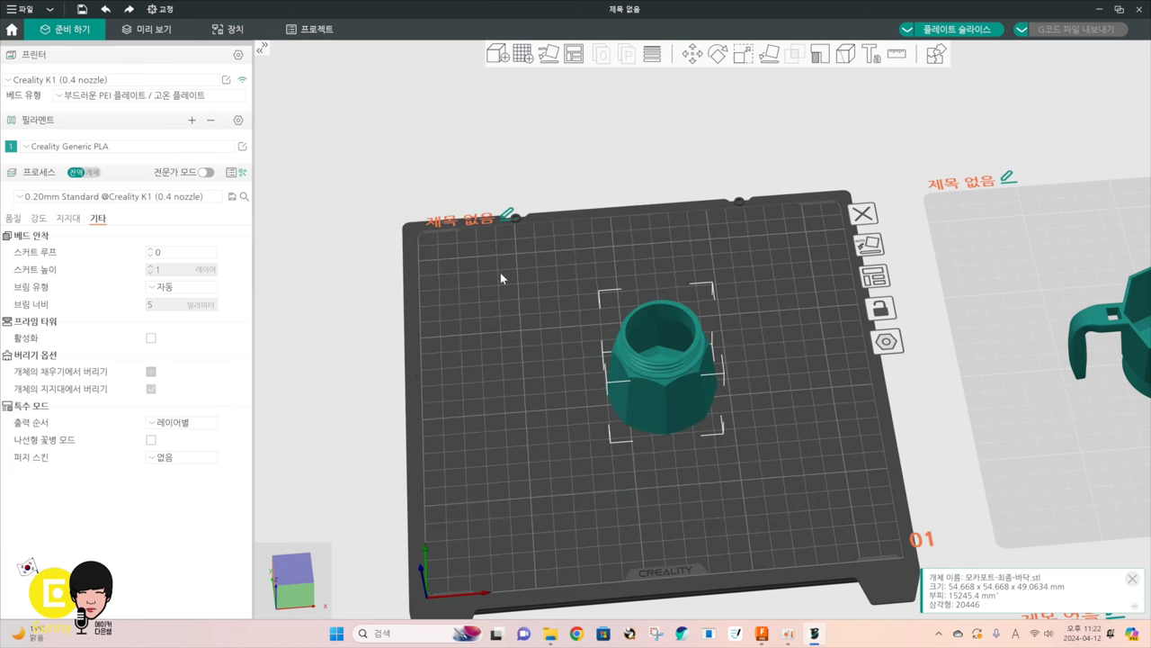
{"action": "left_click", "coordinate": [14, 218]}
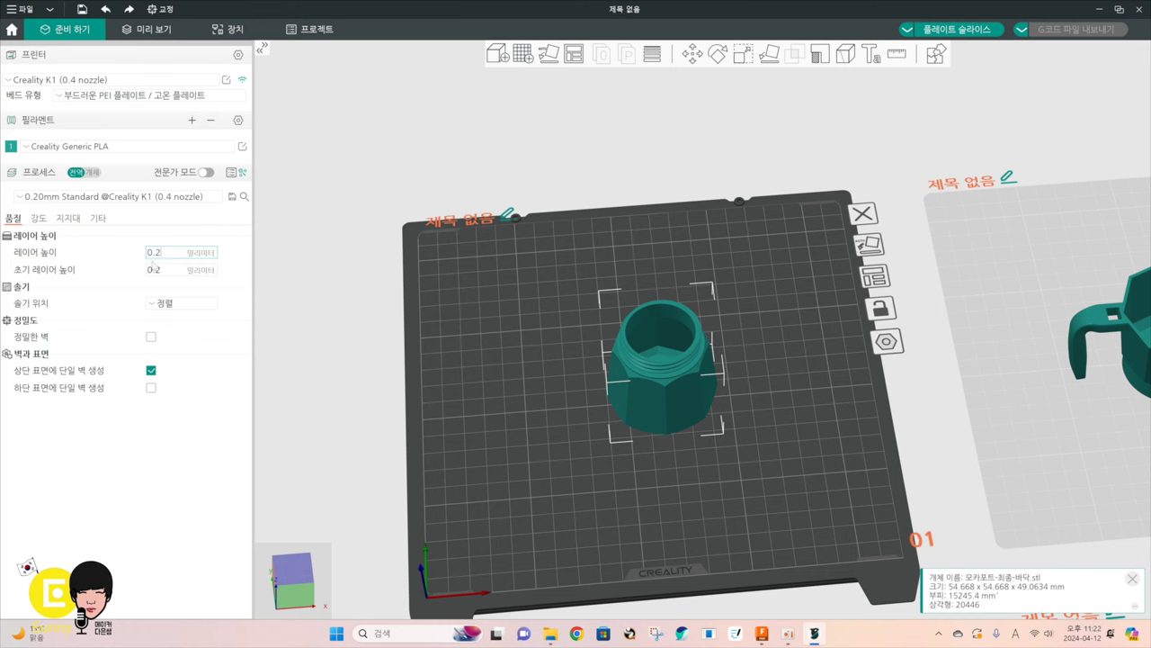
{"action": "mouse_move", "coordinate": [498, 283]}
{"action": "left_mouse_down"}
{"action": "mouse_move", "coordinate": [473, 293]}
{"action": "mouse_move", "coordinate": [500, 296]}
{"action": "left_mouse_up"}
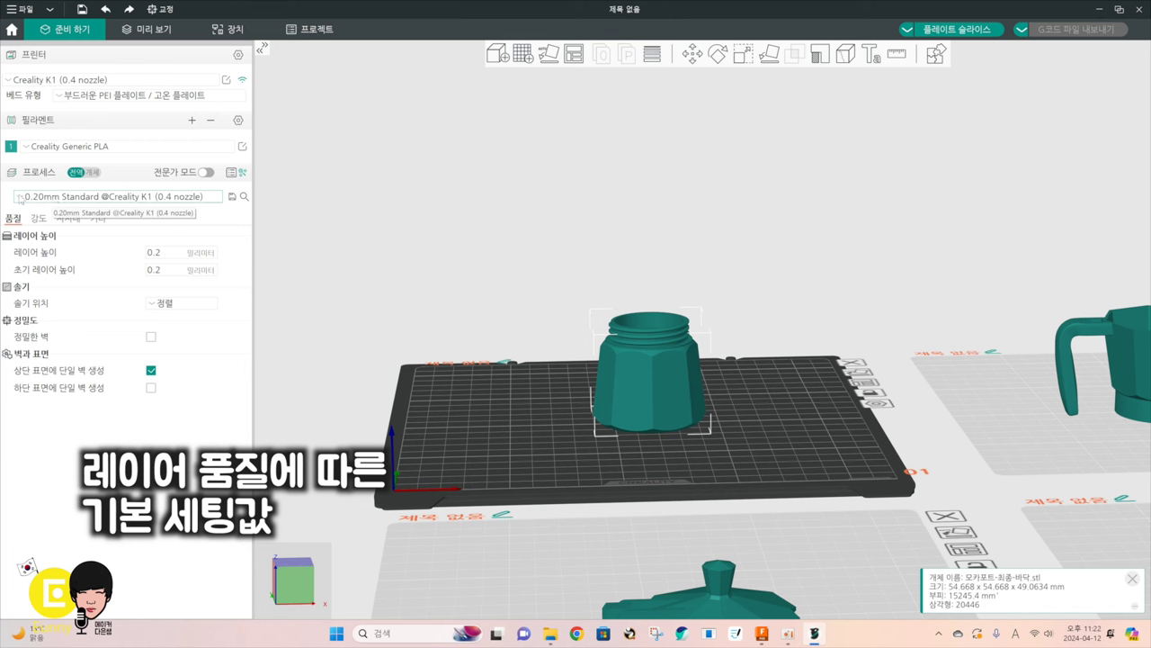
{"action": "left_click", "coordinate": [36, 198]}
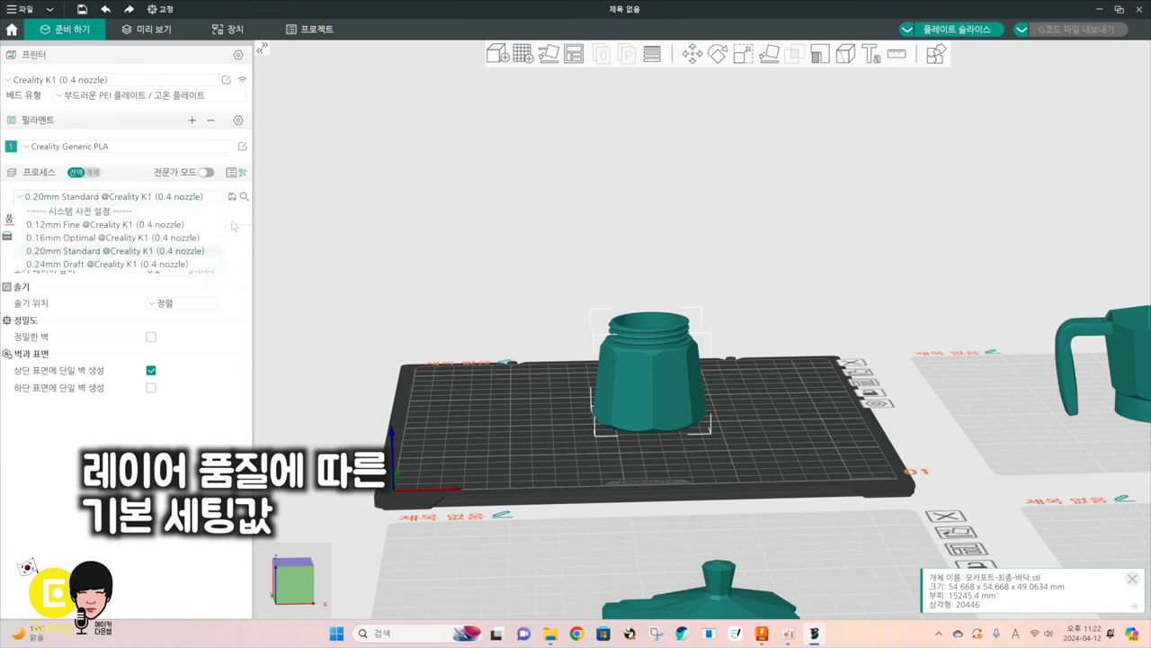
{"action": "left_click", "coordinate": [40, 197]}
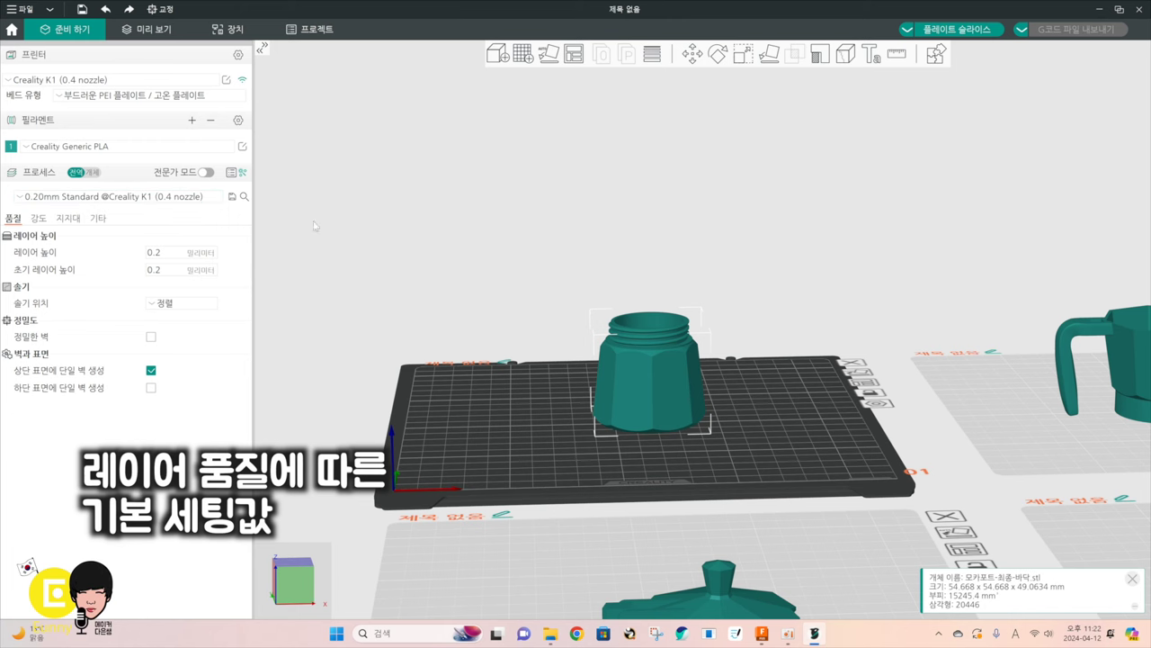
{"action": "left_click", "coordinate": [51, 197]}
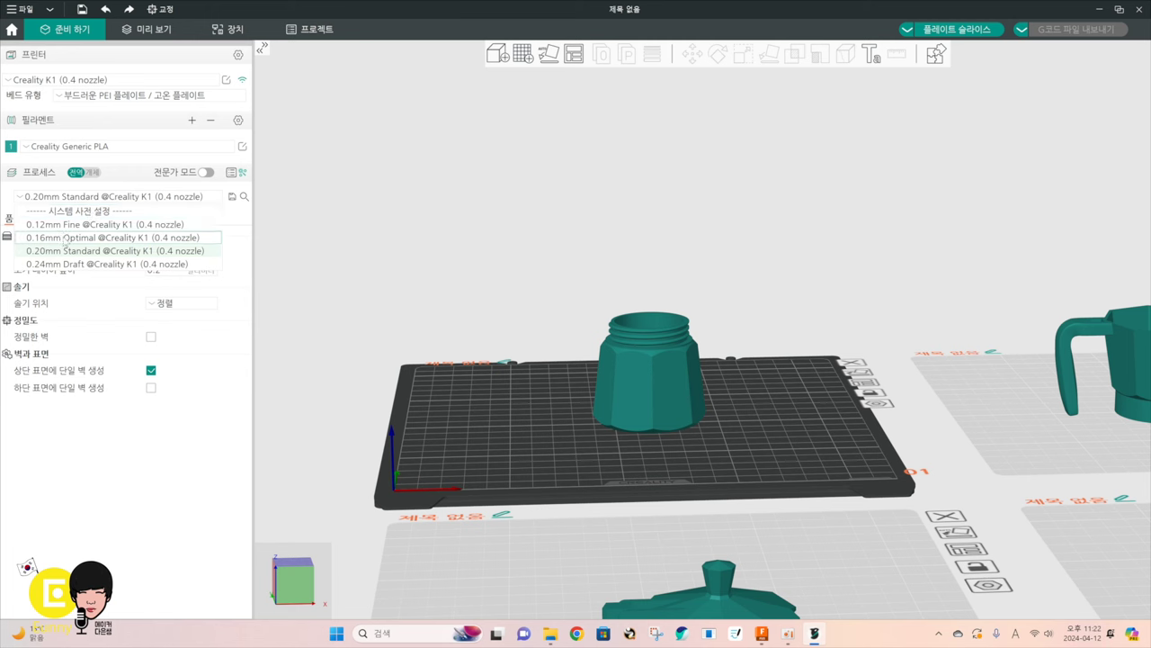
{"action": "left_click", "coordinate": [49, 263]}
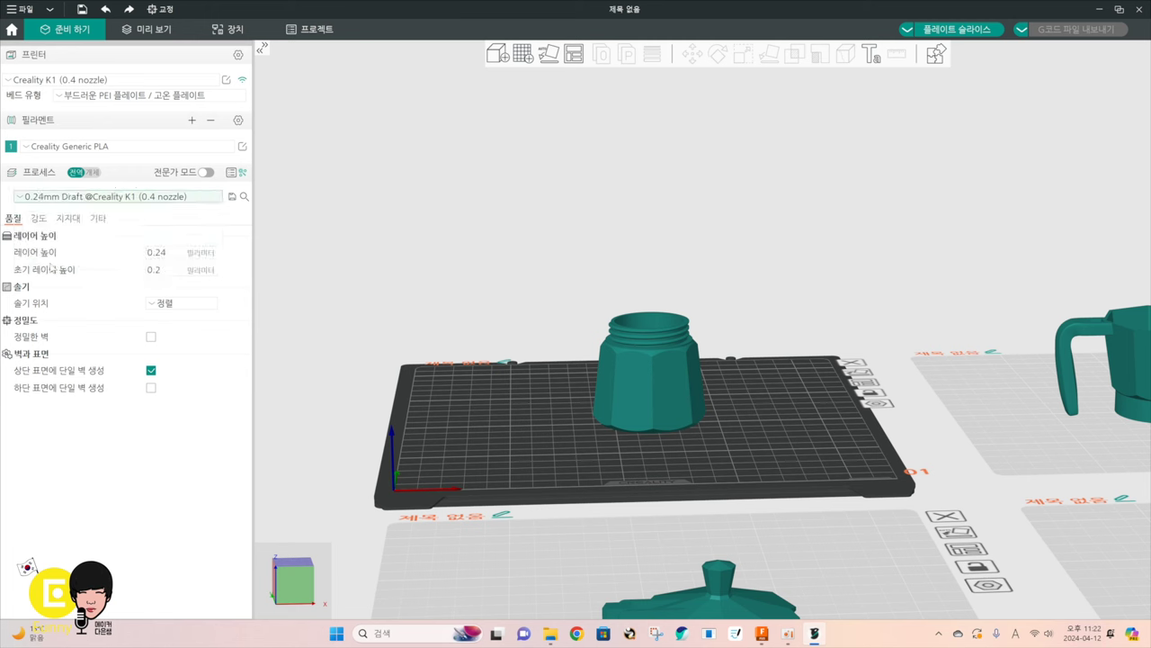
{"action": "left_click", "coordinate": [39, 219]}
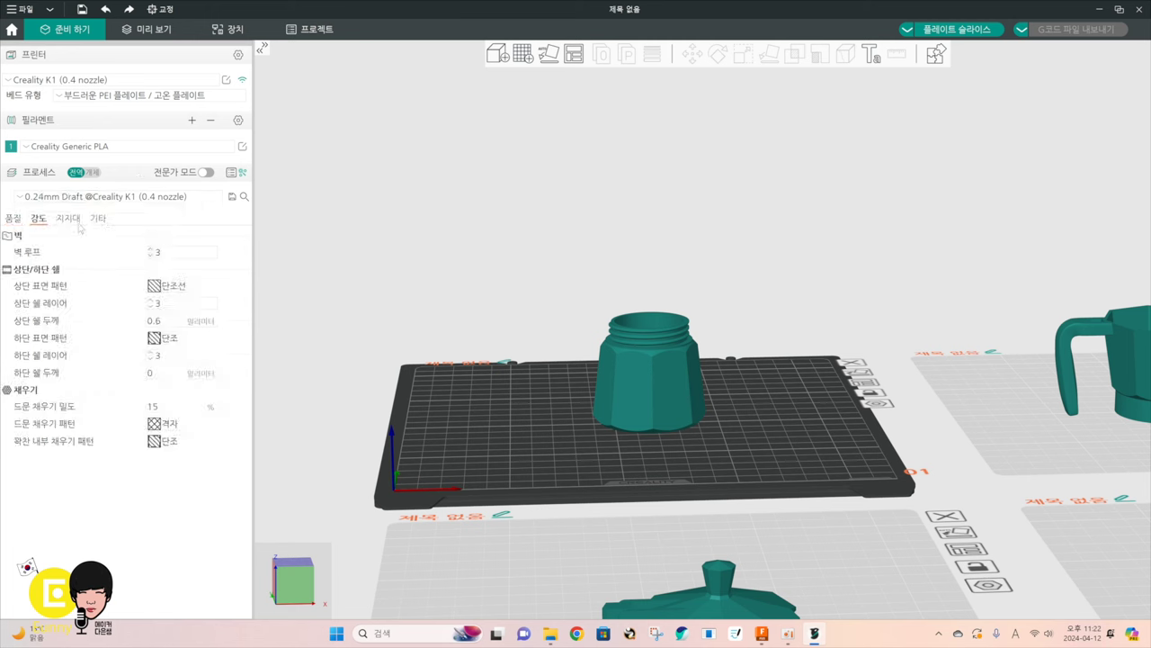
Show the process quality settings, slice plate 1 and inspect the sliced moka pot base from several angles
{"action": "left_click", "coordinate": [13, 217]}
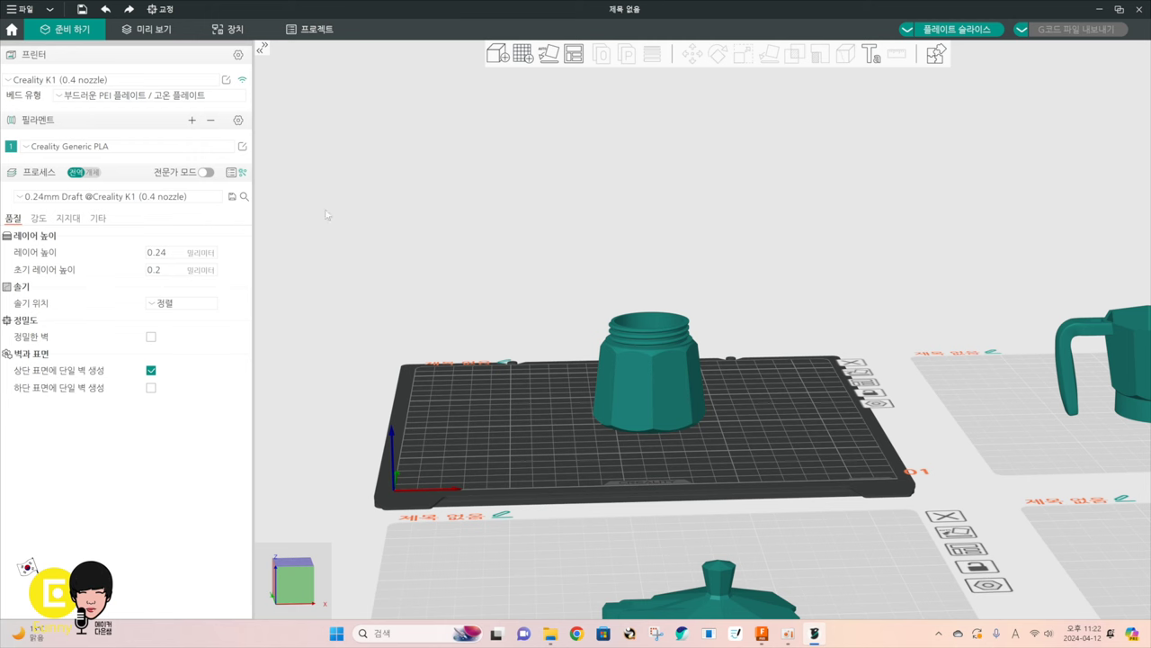
{"action": "left_click", "coordinate": [959, 28]}
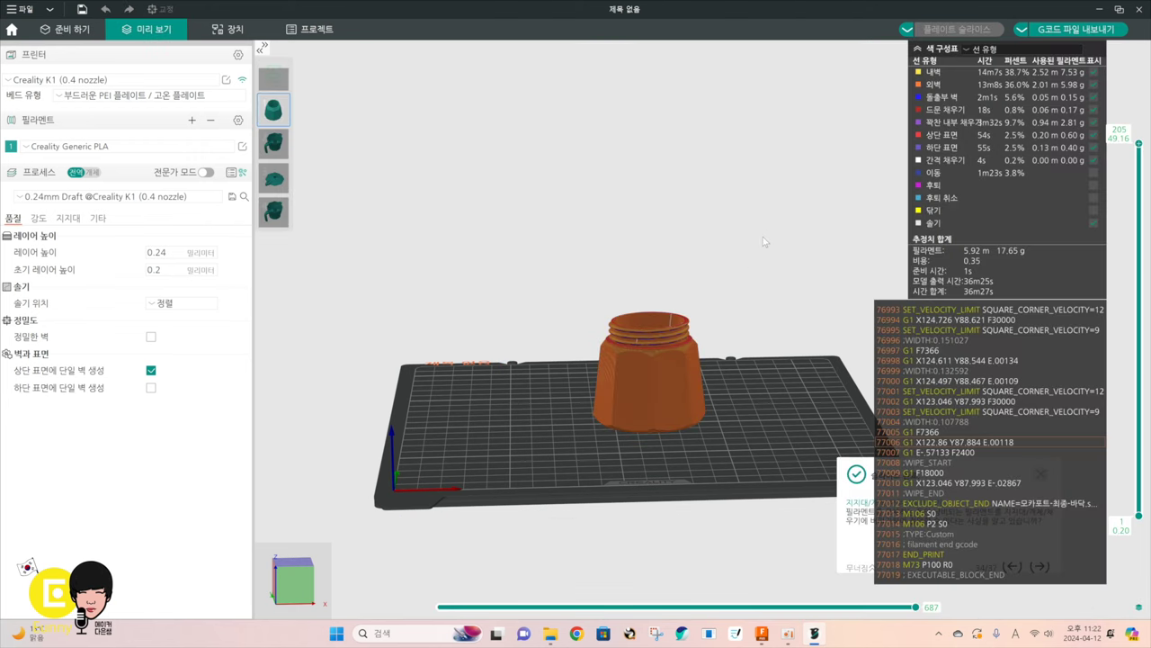
{"action": "mouse_move", "coordinate": [762, 237]}
{"action": "middle_mouse_down"}
{"action": "mouse_move", "coordinate": [765, 250]}
{"action": "mouse_move", "coordinate": [752, 223]}
{"action": "middle_mouse_up"}
{"action": "left_click_drag", "start_coordinate": [754, 236], "coordinate": [716, 360]}
{"action": "scroll", "coordinate": [716, 360], "scroll_direction": "up", "scroll_amount": 5}
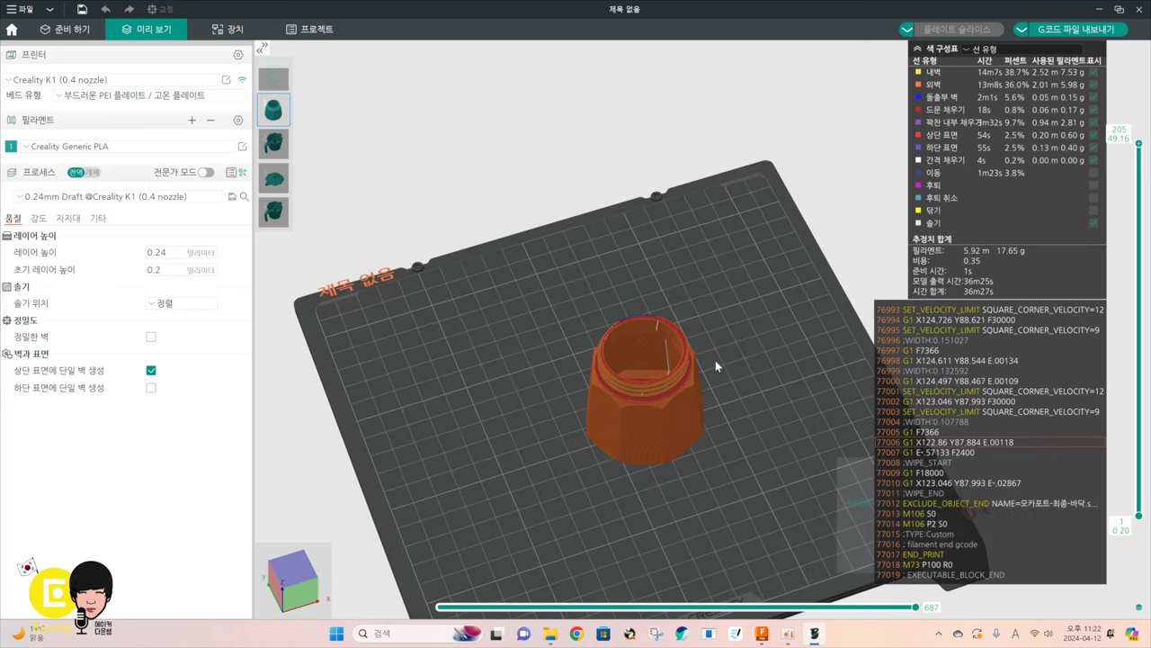
{"action": "middle_click_drag", "start_coordinate": [717, 332], "coordinate": [735, 283]}
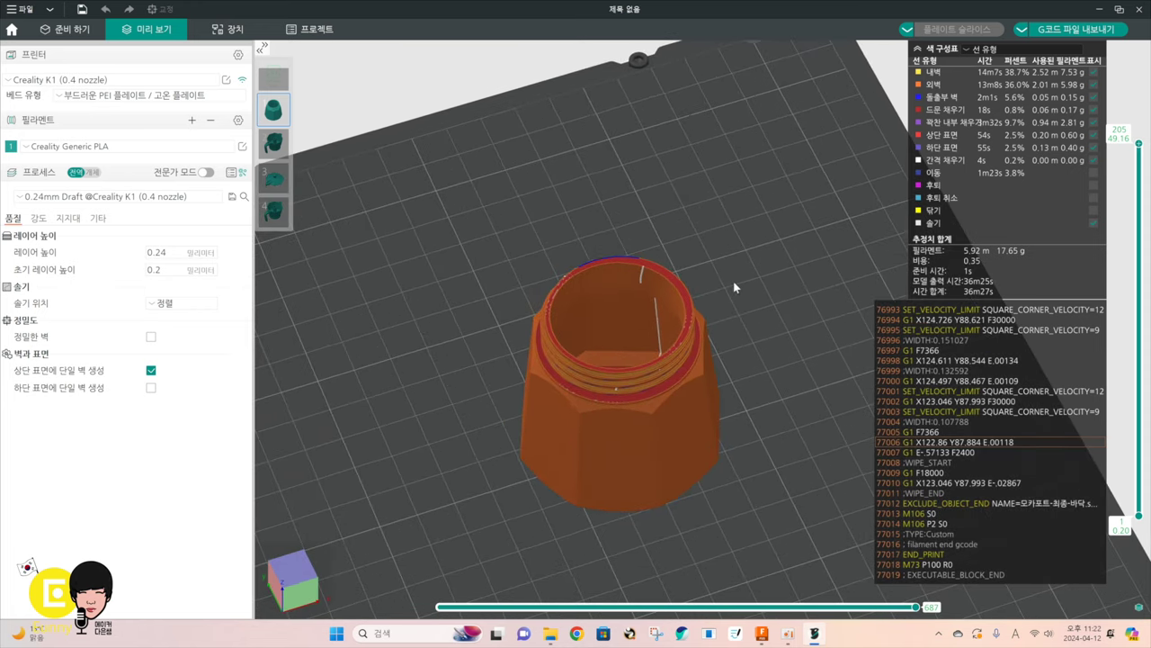
{"action": "mouse_move", "coordinate": [735, 283]}
{"action": "left_mouse_down"}
{"action": "mouse_move", "coordinate": [736, 258]}
{"action": "mouse_move", "coordinate": [738, 269]}
{"action": "left_mouse_up"}
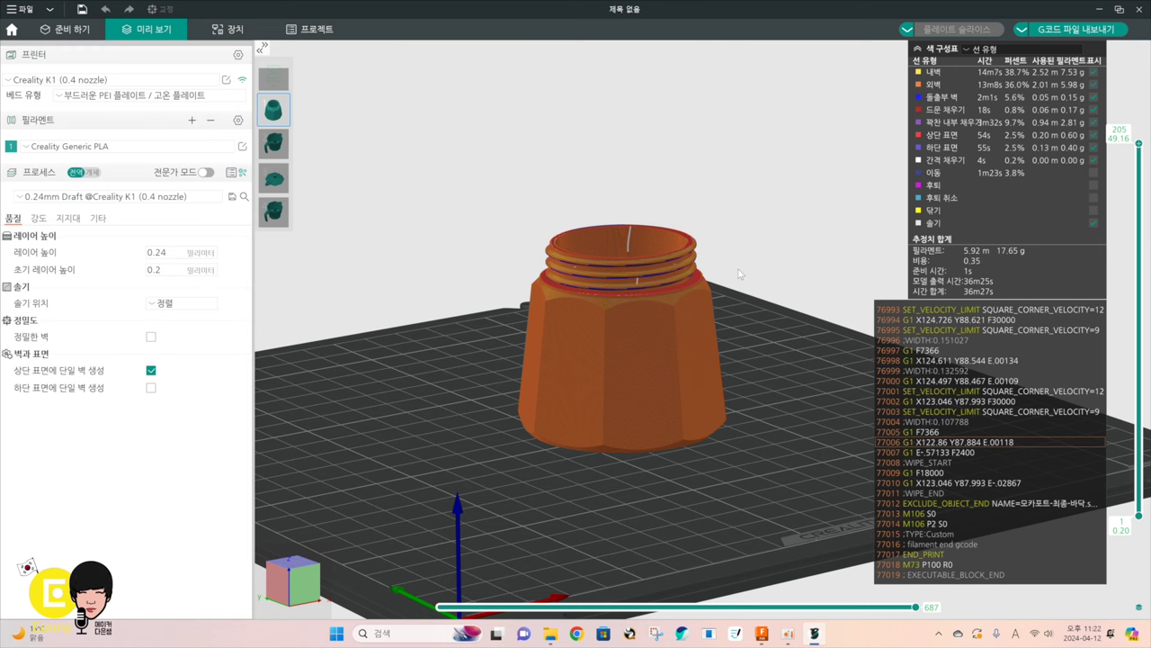
{"action": "left_click_drag", "start_coordinate": [771, 242], "coordinate": [718, 265]}
{"action": "key", "text": "0"}
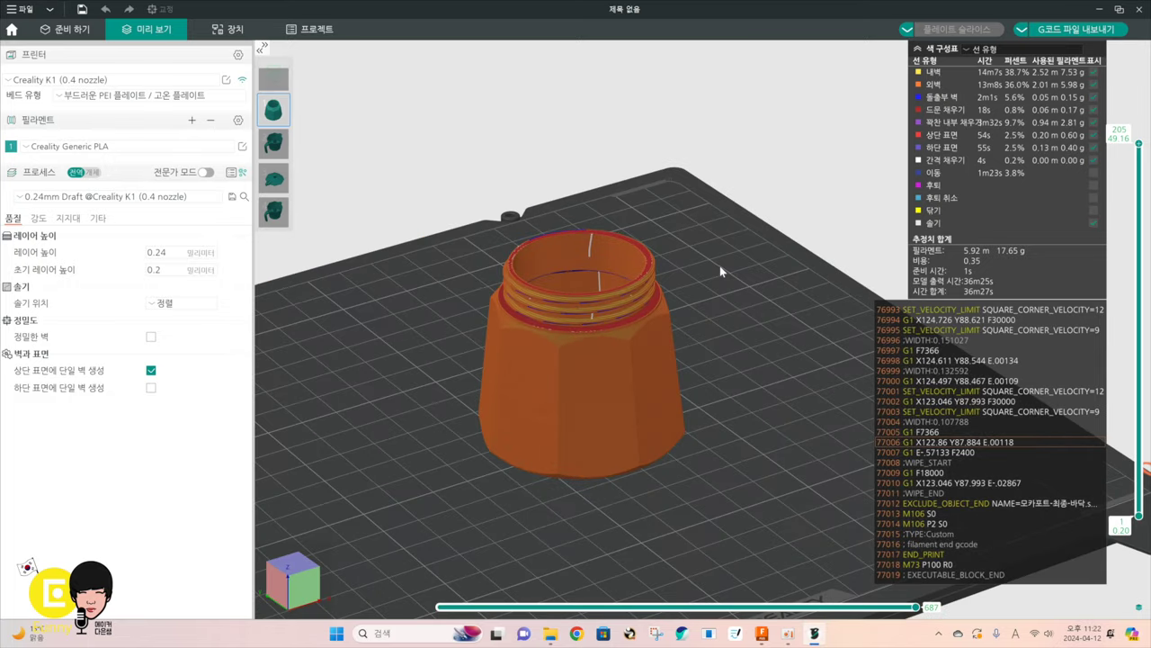
{"action": "left_click", "coordinate": [164, 270]}
{"action": "left_click", "coordinate": [171, 197]}
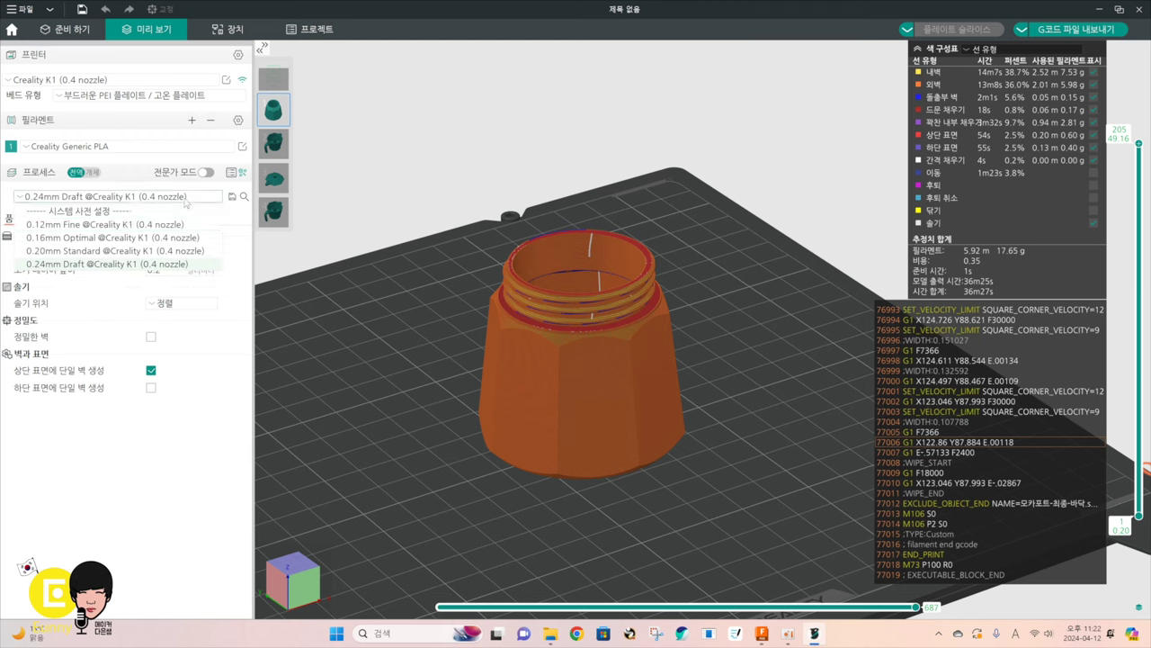
{"action": "left_click", "coordinate": [105, 224]}
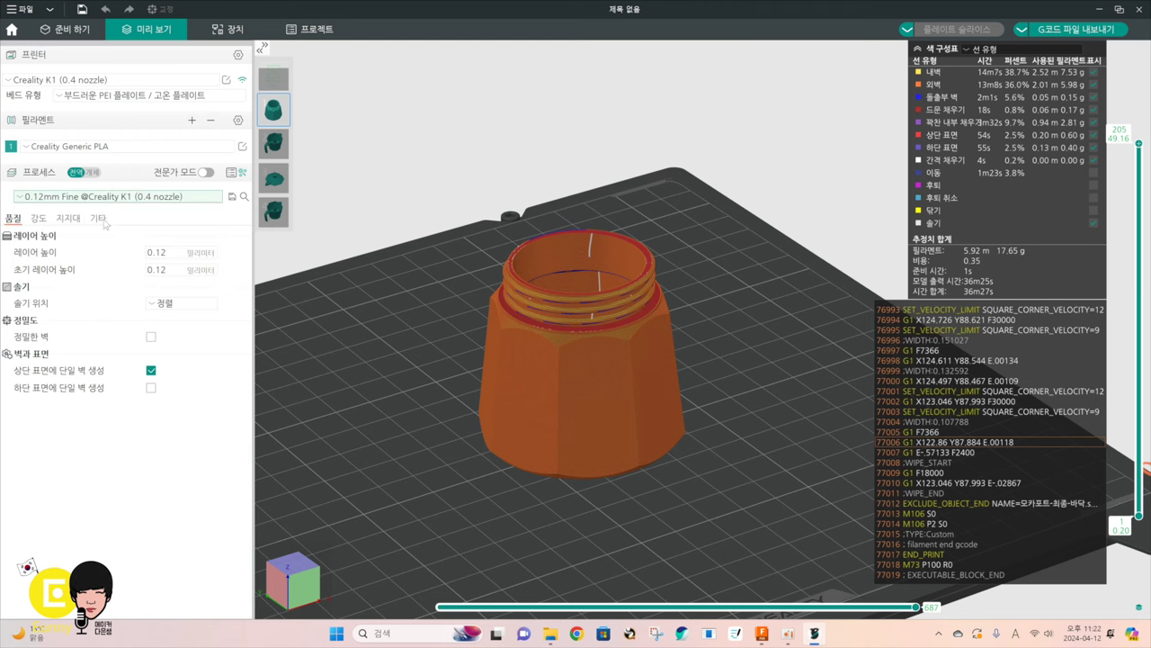
{"action": "left_click", "coordinate": [63, 200]}
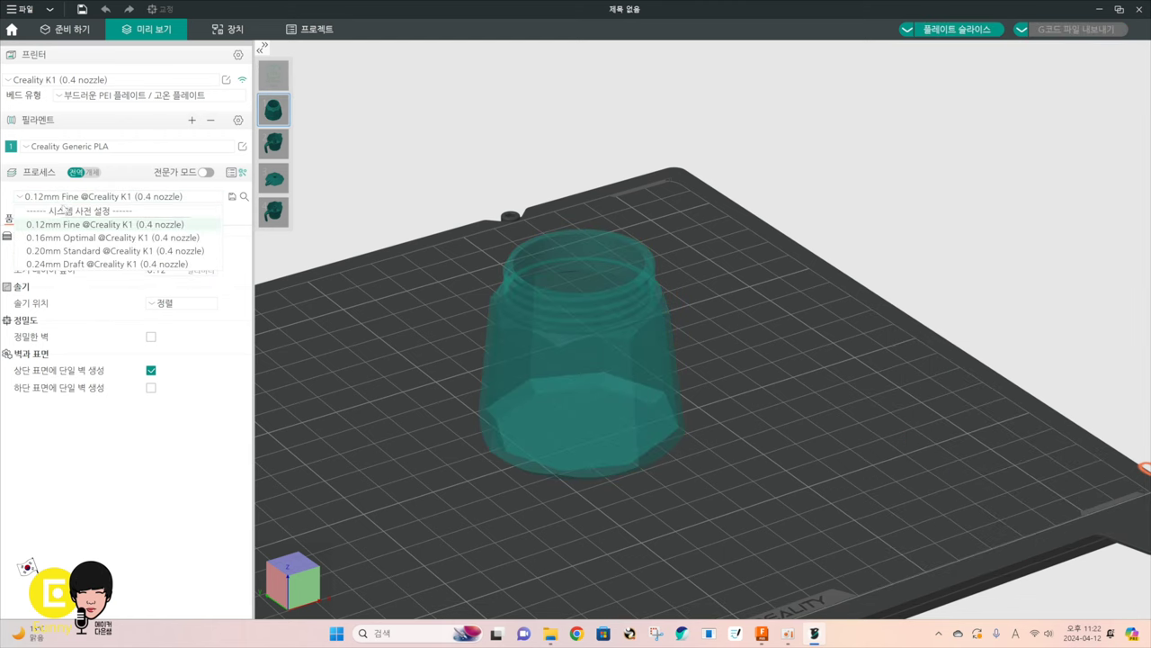
{"action": "left_click", "coordinate": [58, 251]}
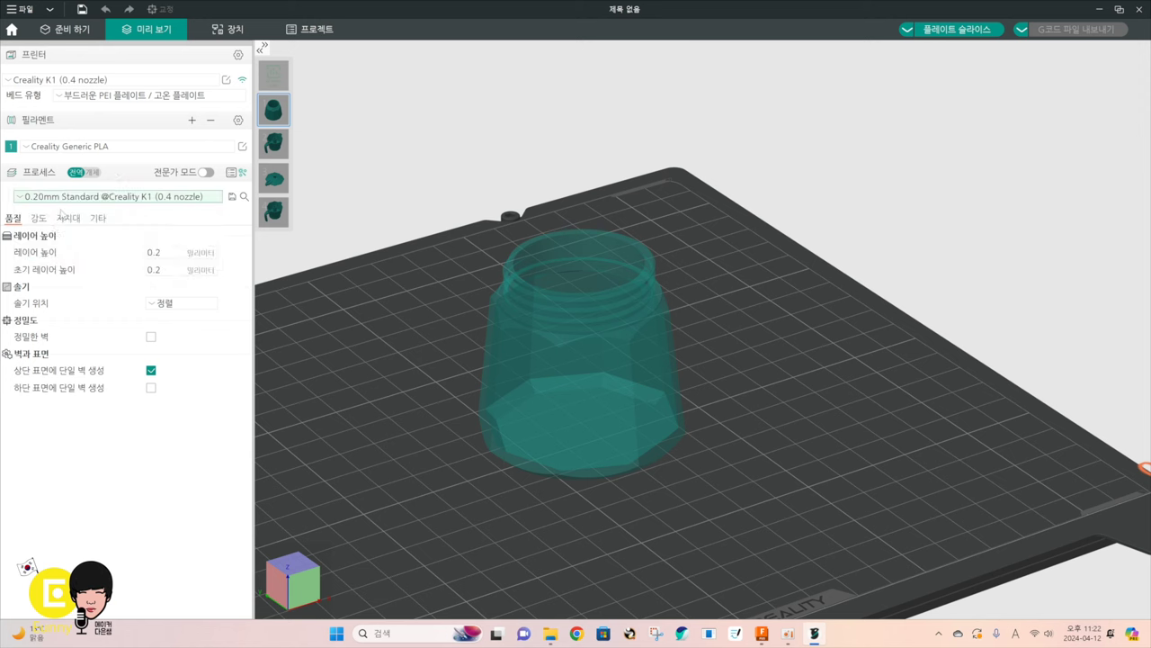
{"action": "left_click", "coordinate": [94, 201]}
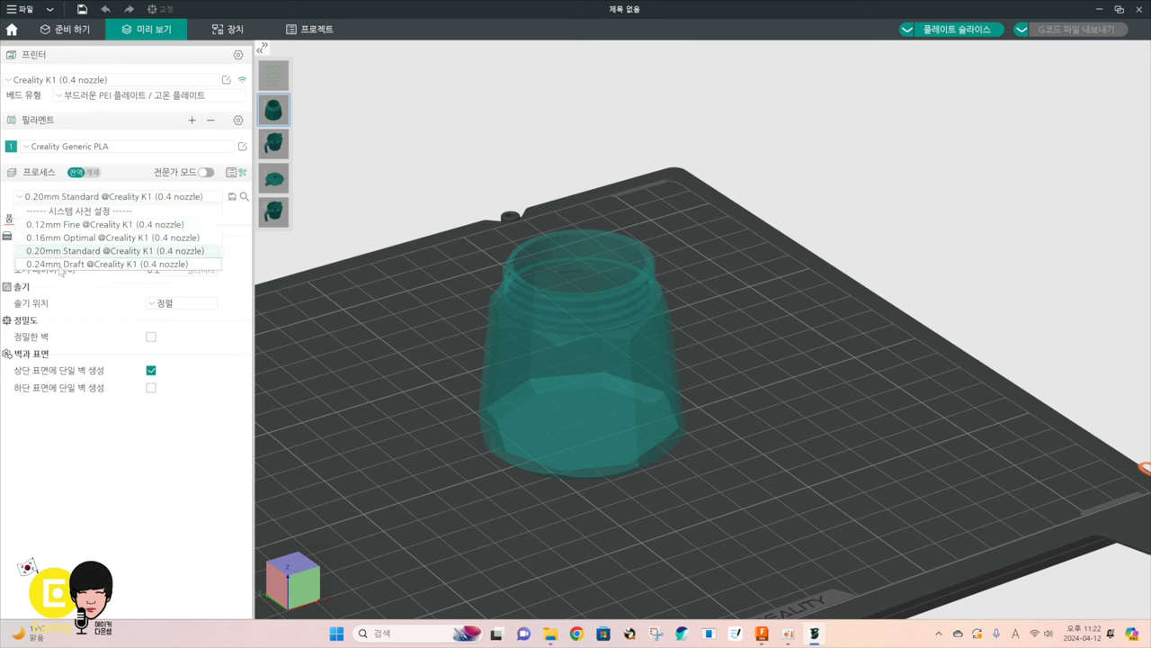
{"action": "left_click", "coordinate": [54, 264]}
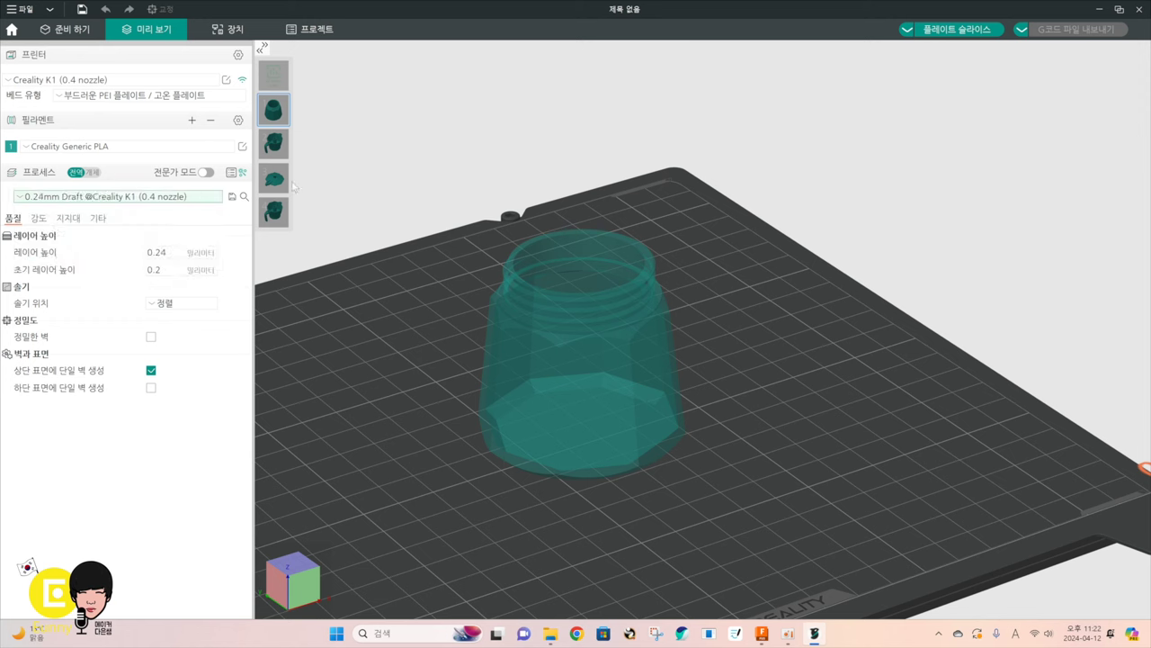
{"action": "left_click", "coordinate": [955, 30]}
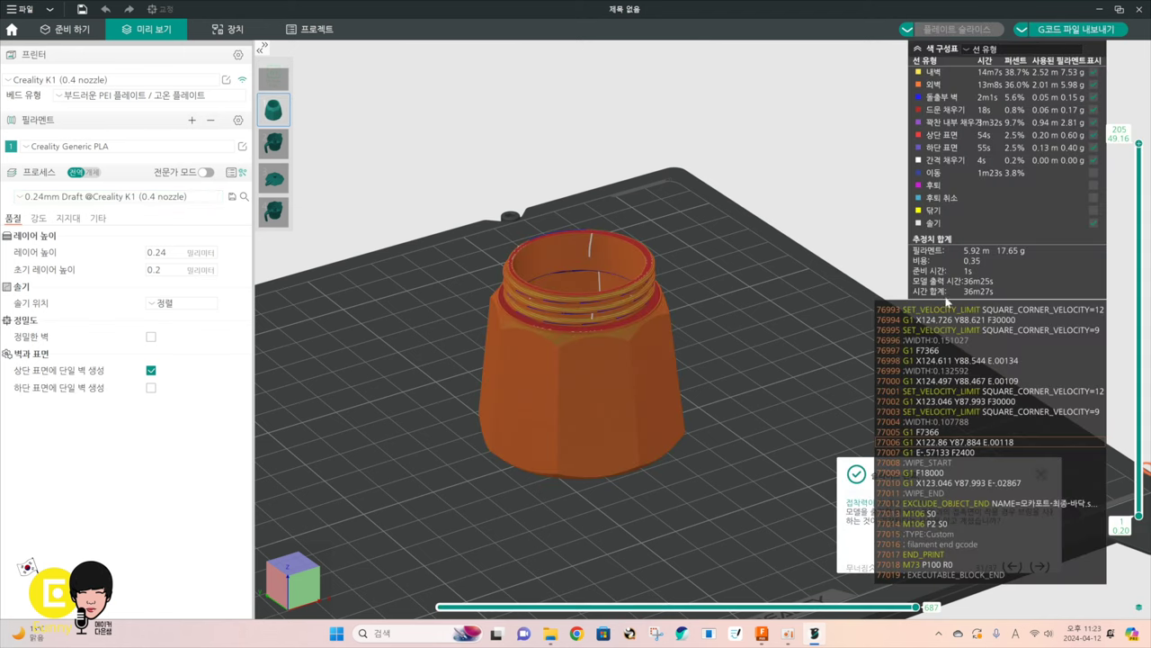
Examine the sliced base's walls from different sides and look closely at the layer lines around its threads
{"action": "left_click_drag", "start_coordinate": [757, 417], "coordinate": [740, 417]}
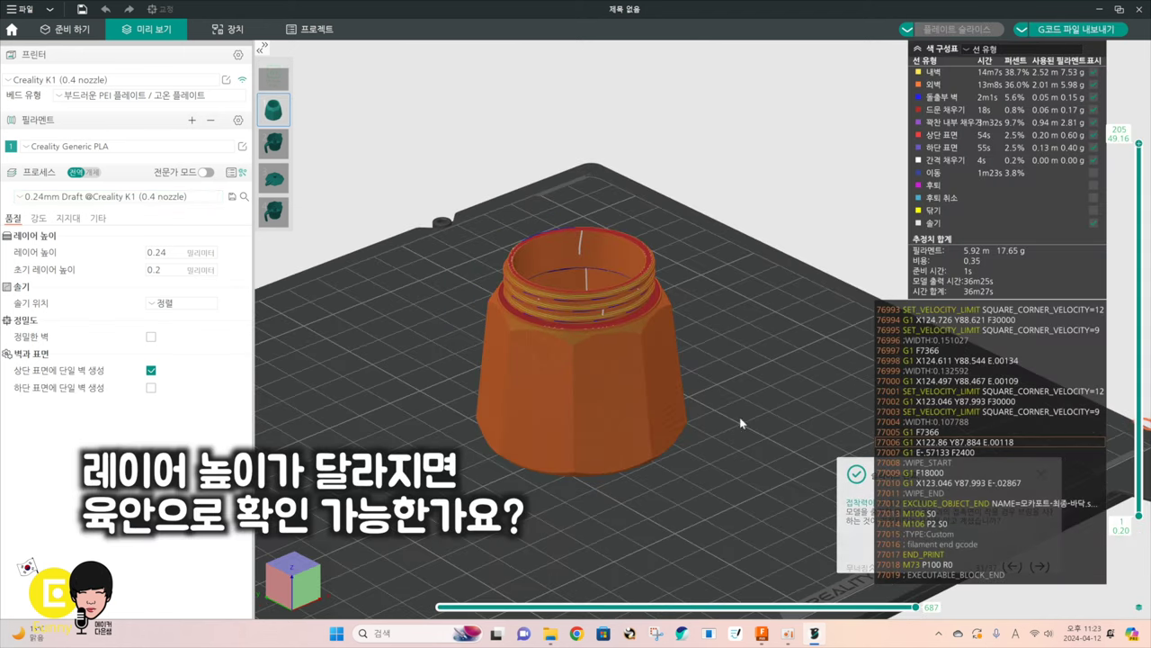
{"action": "left_click_drag", "start_coordinate": [457, 404], "coordinate": [520, 425]}
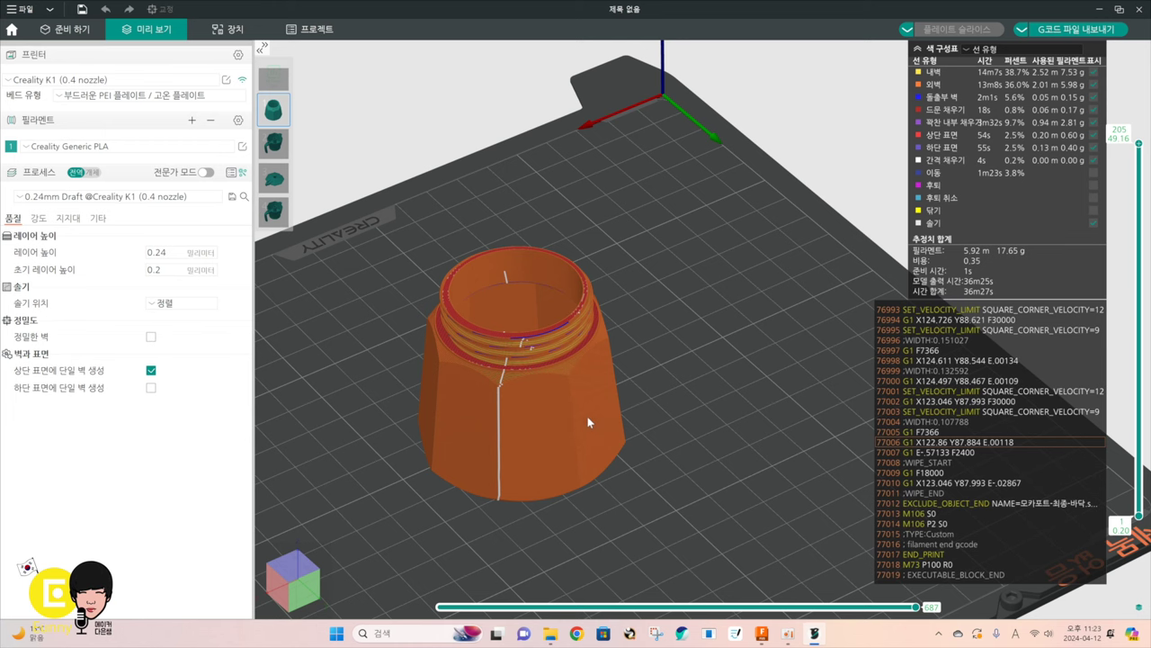
{"action": "left_click_drag", "start_coordinate": [662, 422], "coordinate": [693, 425]}
{"action": "key", "text": "0"}
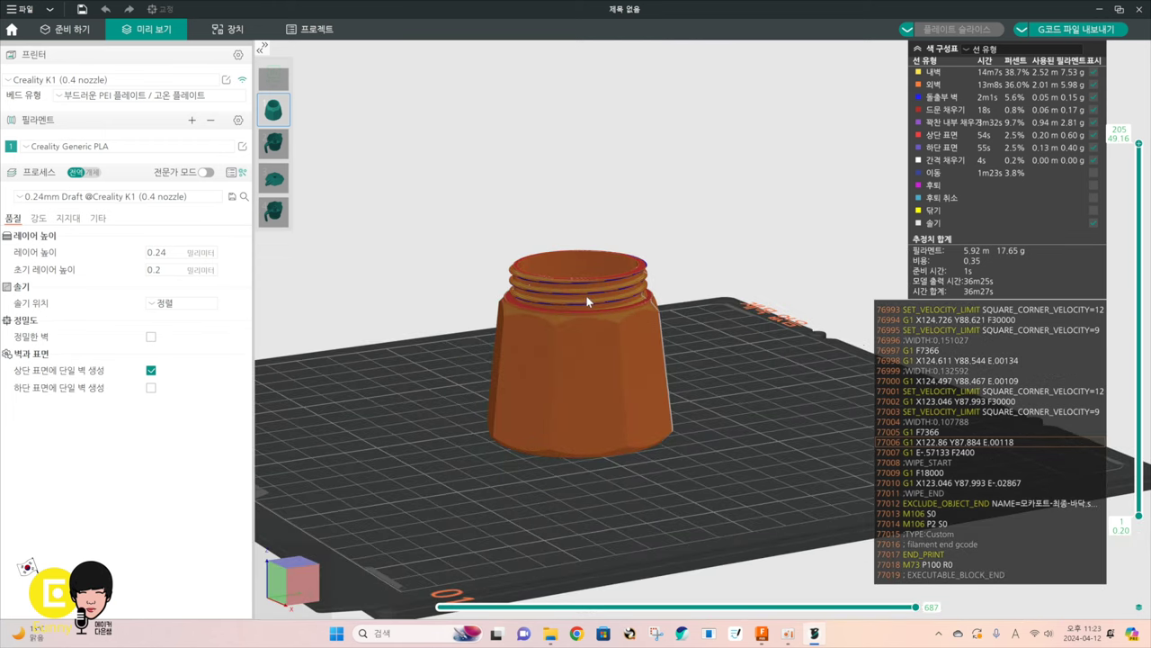
{"action": "scroll", "coordinate": [585, 297], "scroll_direction": "up", "scroll_amount": 5}
{"action": "middle_click_drag", "start_coordinate": [655, 284], "coordinate": [800, 367]}
{"action": "left_click_drag", "start_coordinate": [803, 372], "coordinate": [776, 399]}
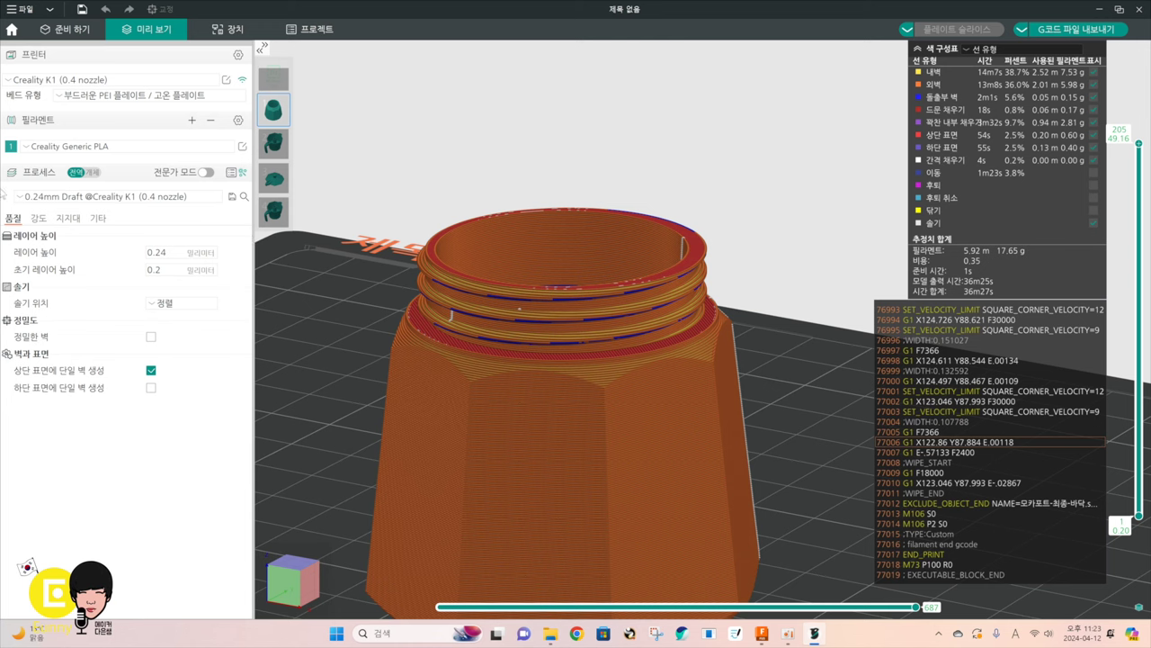
Look through the process presets, keep 0.24mm Draft, and examine the seam line along the sliced base's outer wall
{"action": "left_click", "coordinate": [54, 198]}
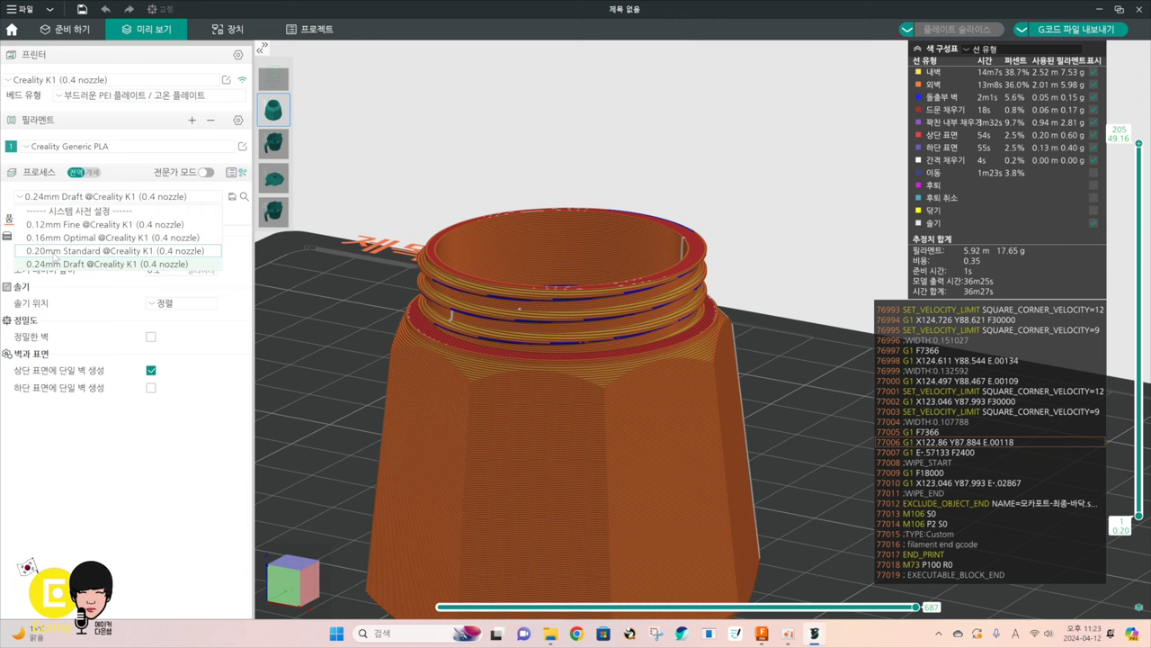
{"action": "left_click", "coordinate": [54, 260]}
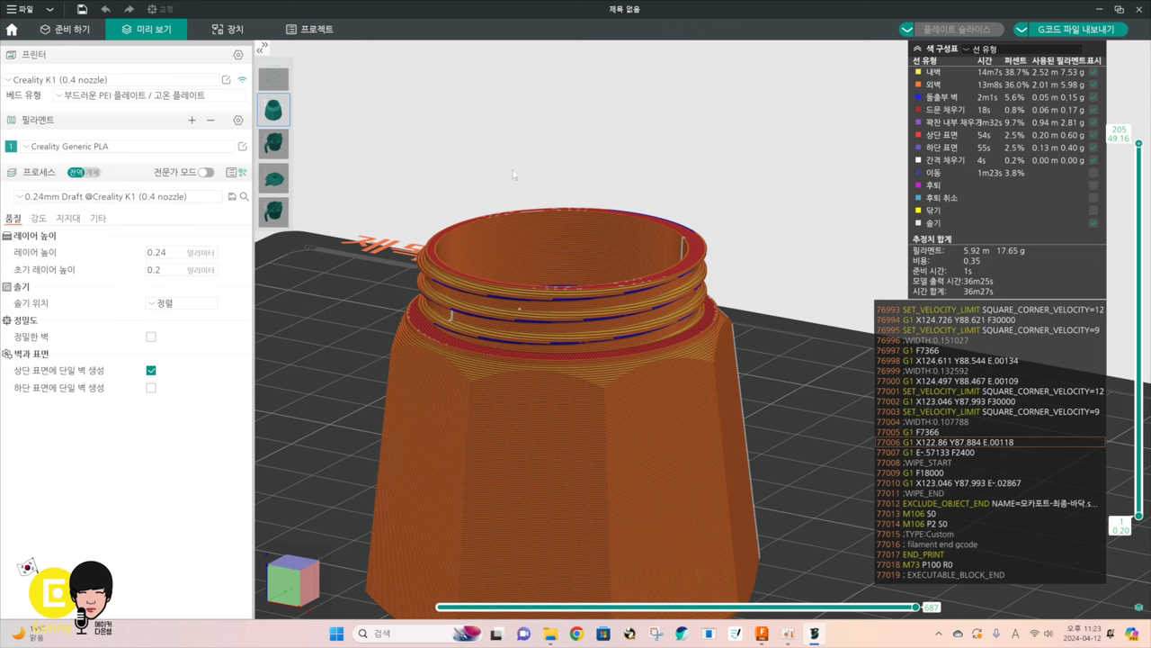
{"action": "left_click_drag", "start_coordinate": [514, 174], "coordinate": [403, 363]}
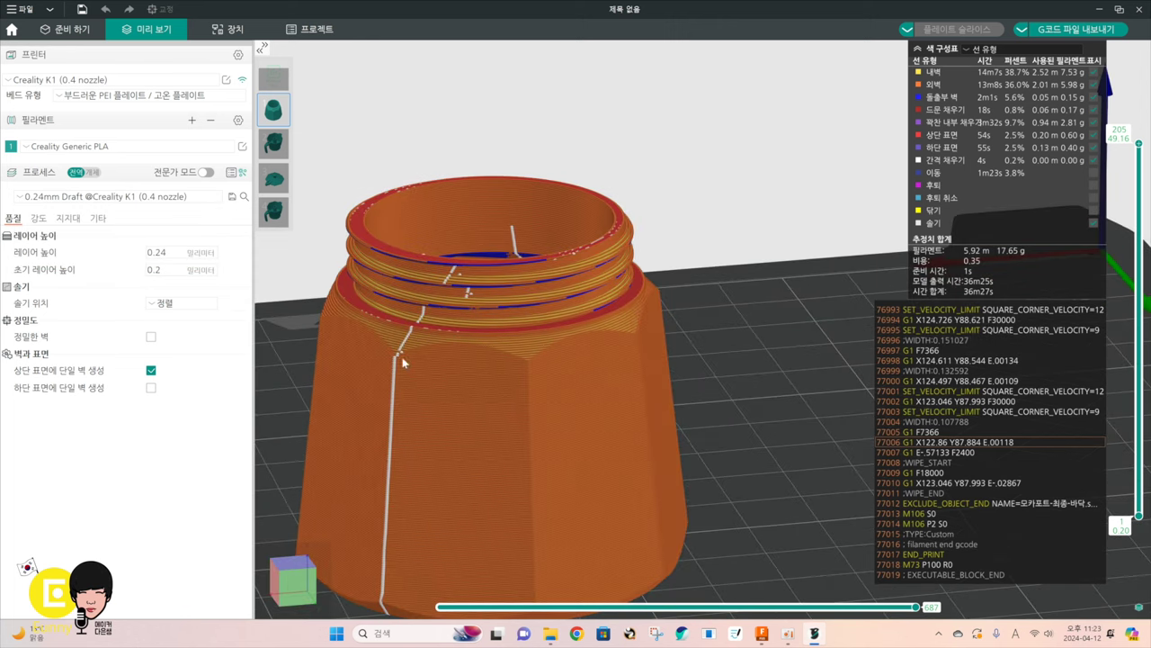
{"action": "right_click_drag", "start_coordinate": [459, 260], "coordinate": [567, 205]}
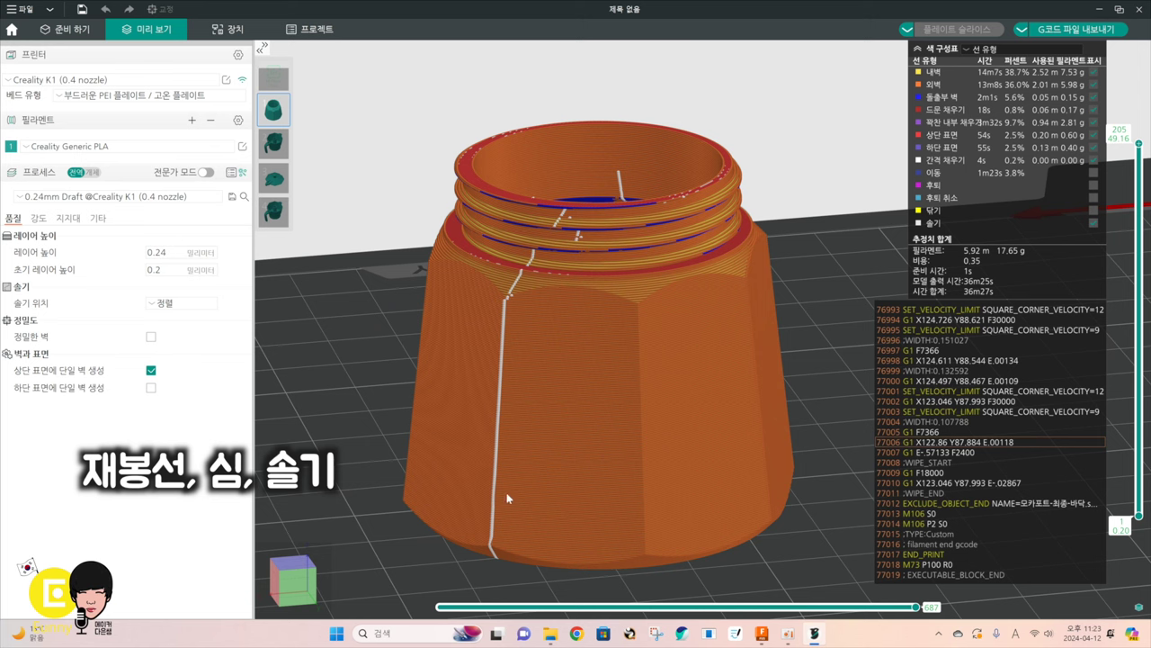
{"action": "left_click_drag", "start_coordinate": [766, 247], "coordinate": [757, 269]}
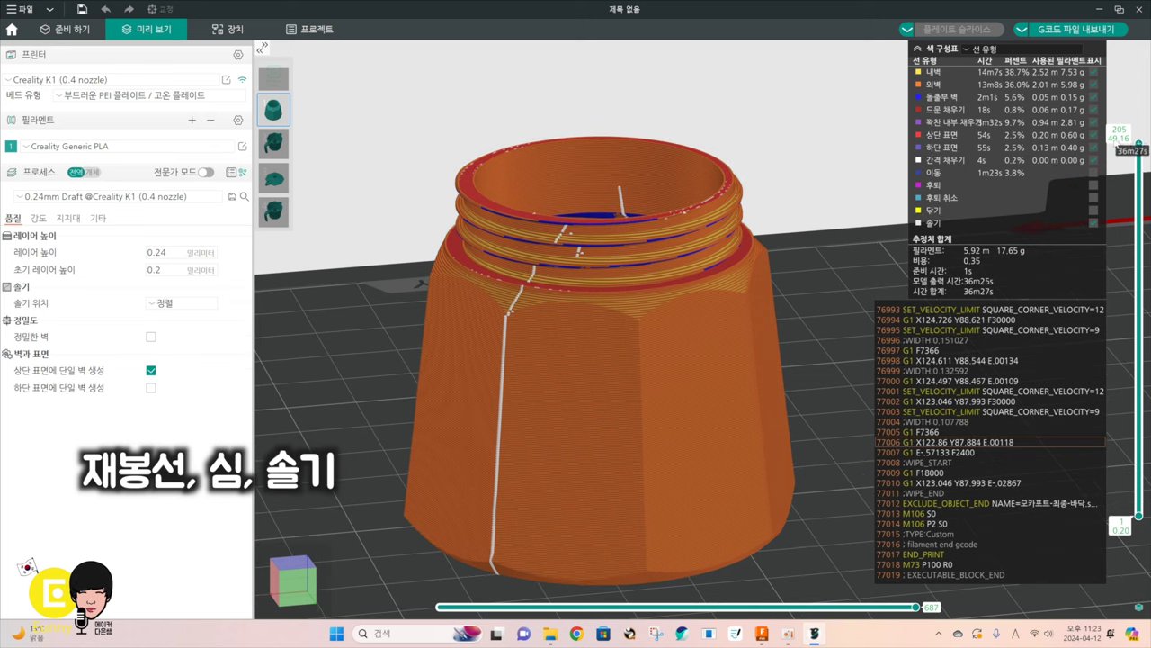
Lower the layer preview to layer 96 at 23.00 mm and run its nozzle path back to move 60 and forward to 68
{"action": "left_click_drag", "start_coordinate": [1139, 144], "coordinate": [1096, 340]}
{"action": "right_click_drag", "start_coordinate": [838, 220], "coordinate": [829, 240]}
{"action": "left_click_drag", "start_coordinate": [829, 243], "coordinate": [814, 119]}
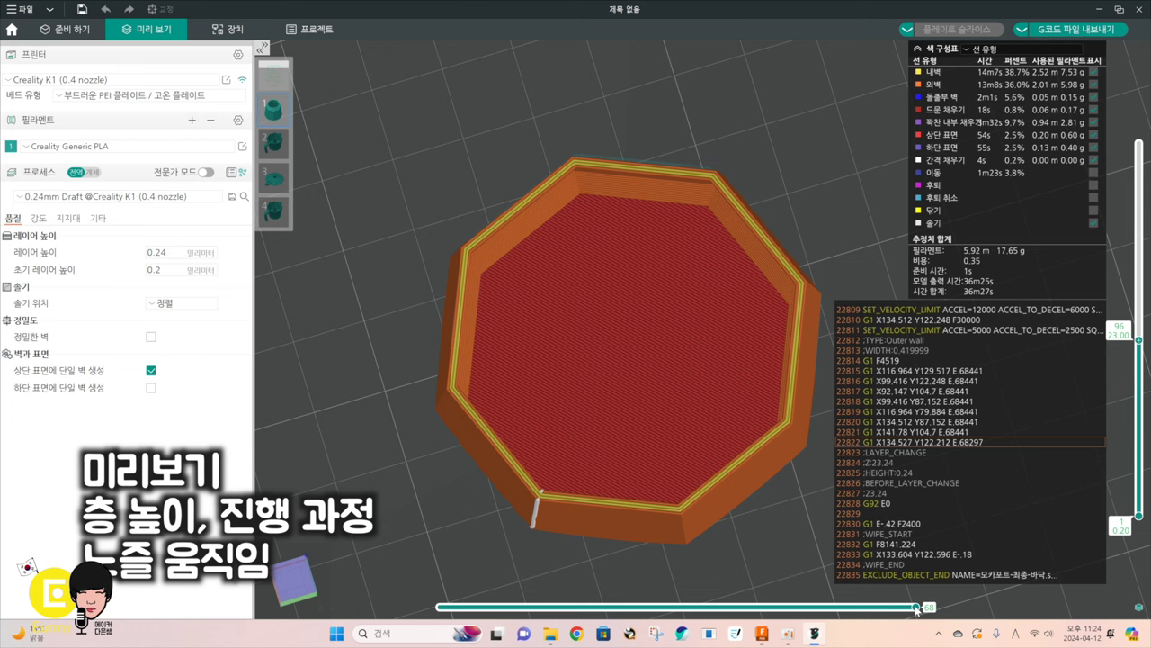
{"action": "left_click_drag", "start_coordinate": [915, 609], "coordinate": [859, 580]}
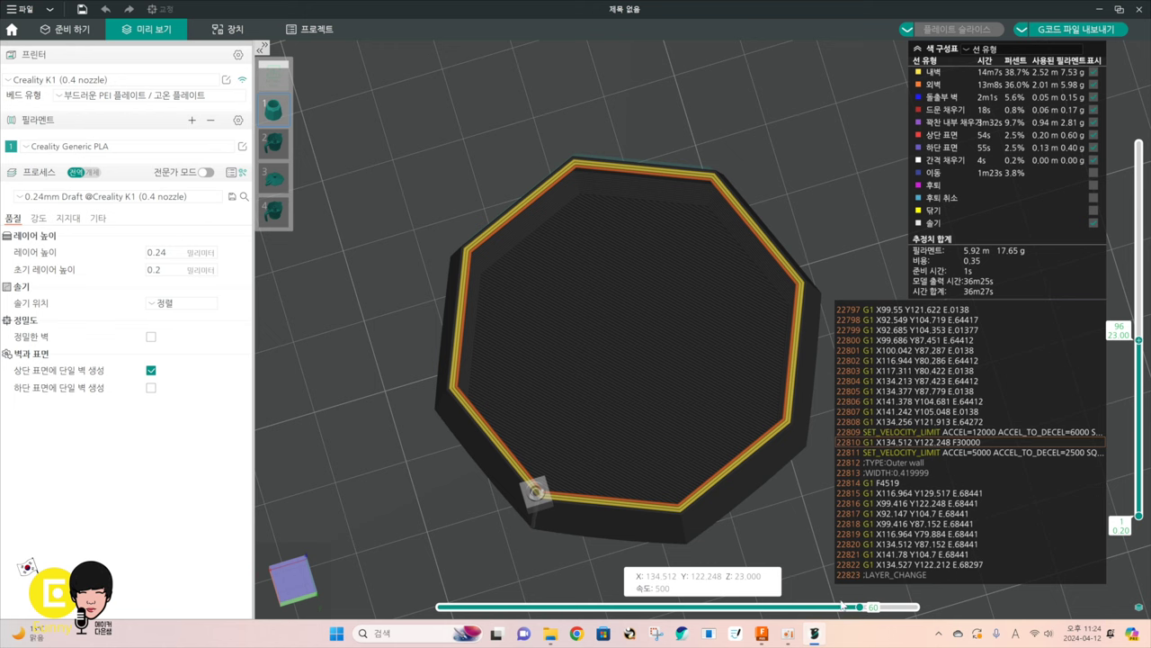
{"action": "left_click_drag", "start_coordinate": [859, 609], "coordinate": [917, 607]}
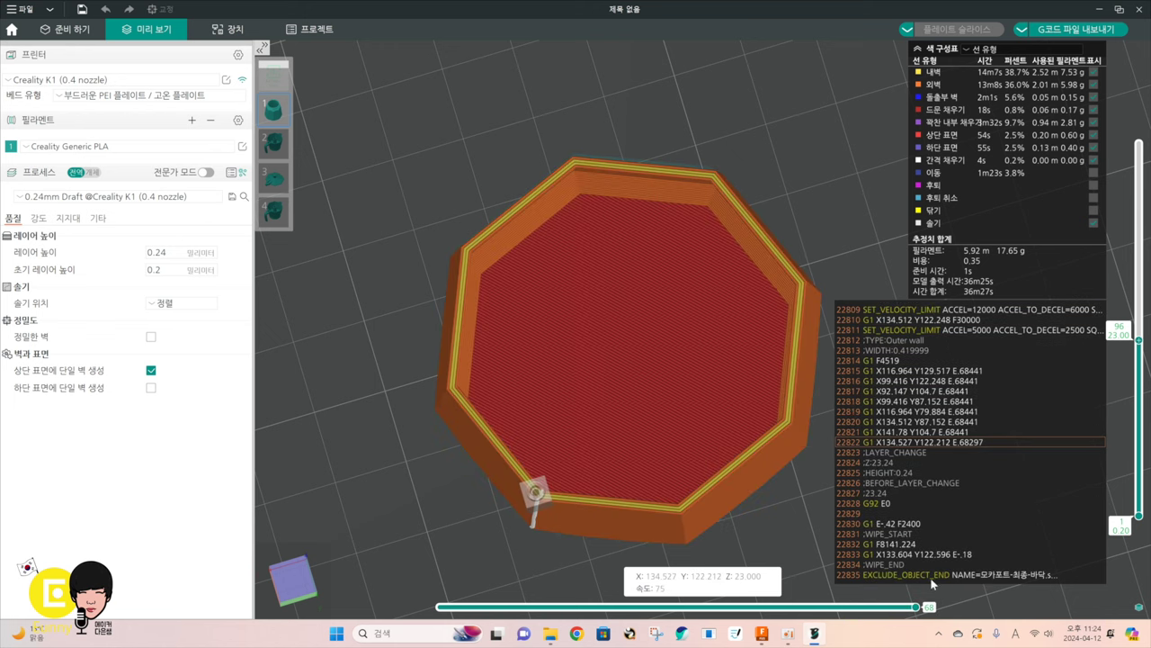
View the seam position options without changing the aligned setting, and examine the seam on the partially shown base
{"action": "left_click_drag", "start_coordinate": [802, 377], "coordinate": [691, 364]}
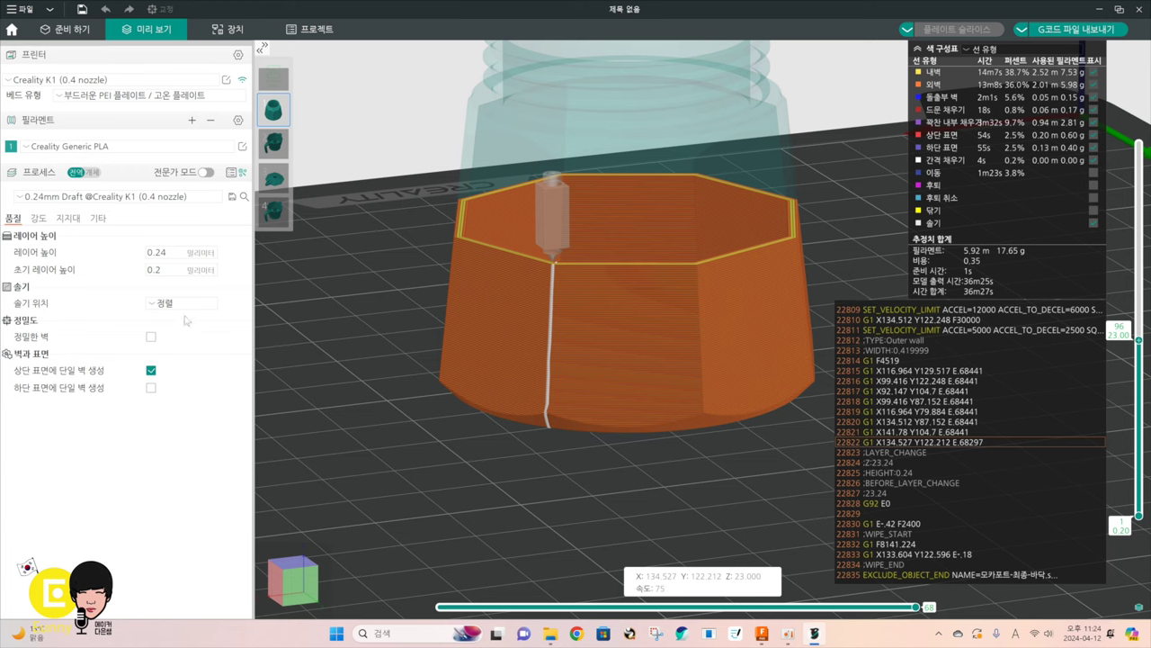
{"action": "left_click", "coordinate": [154, 304]}
{"action": "left_click", "coordinate": [469, 349]}
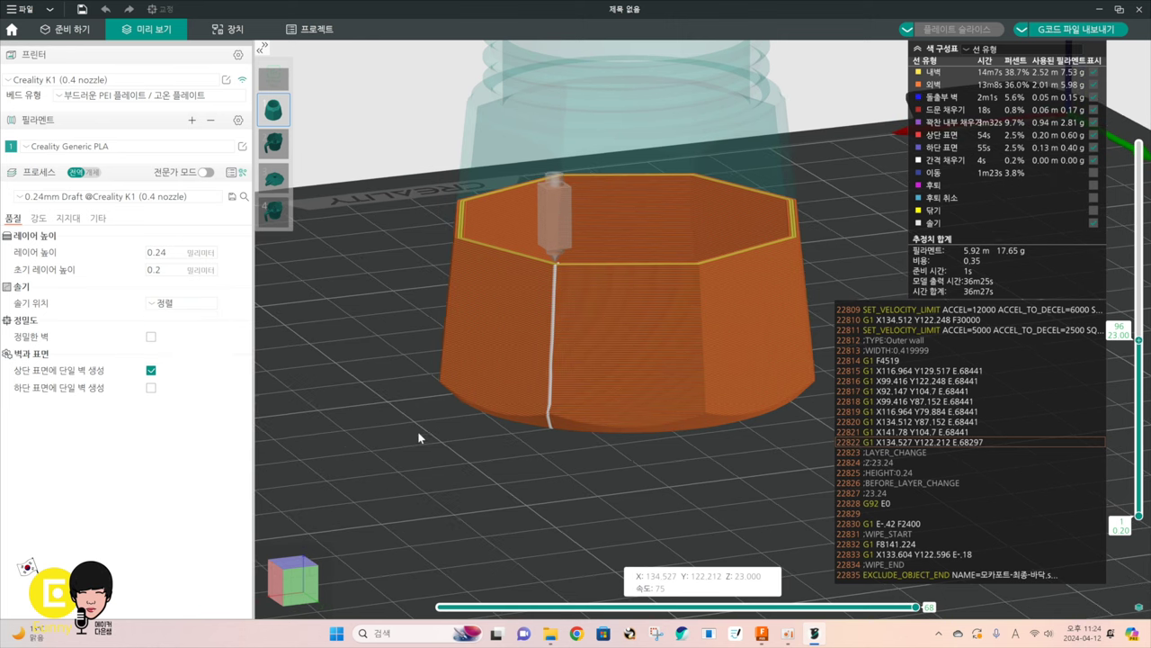
{"action": "middle_click_drag", "start_coordinate": [391, 444], "coordinate": [380, 468]}
{"action": "left_click_drag", "start_coordinate": [374, 449], "coordinate": [394, 465]}
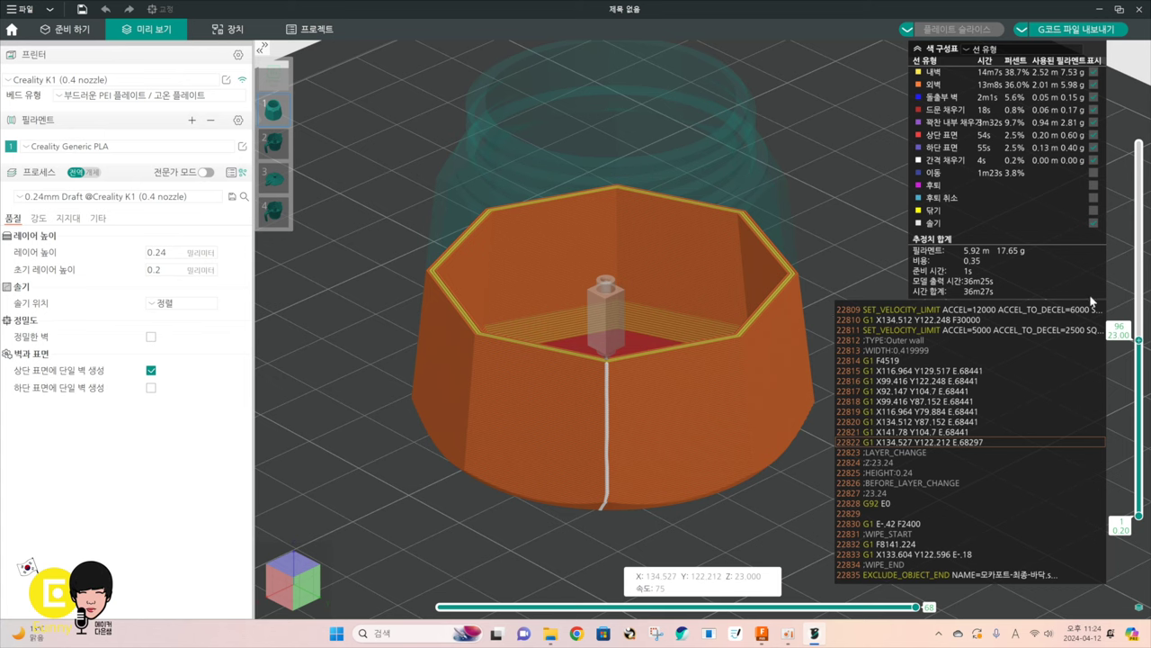
Restore the layer preview to the top layer, 205 at 49.16 mm, and examine the seam up to the threads
{"action": "mouse_move", "coordinate": [1138, 361]}
{"action": "left_click_drag", "start_coordinate": [1139, 342], "coordinate": [1139, 143]}
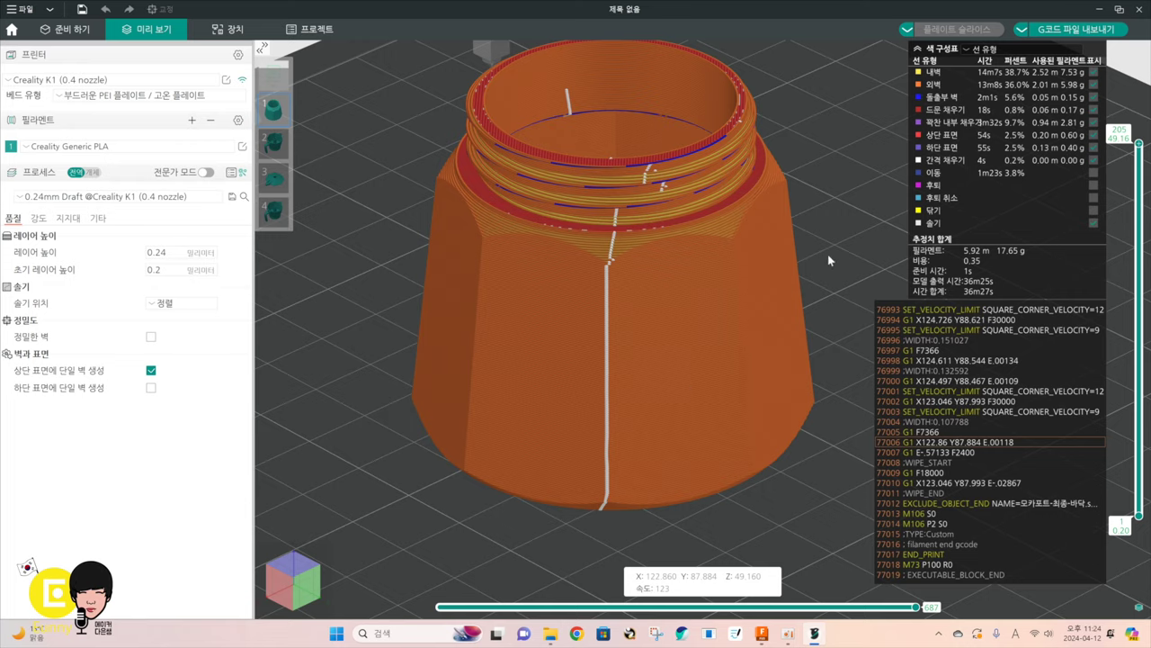
{"action": "left_click_drag", "start_coordinate": [829, 260], "coordinate": [534, 188]}
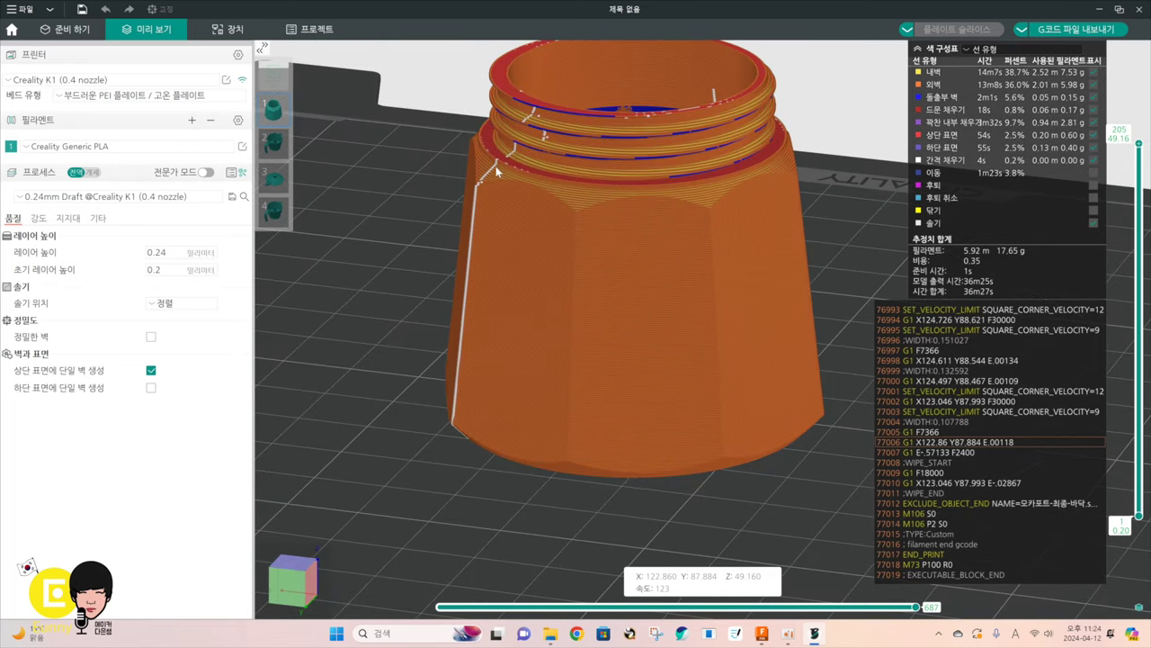
{"action": "scroll", "coordinate": [403, 410], "scroll_direction": "down", "scroll_amount": 1}
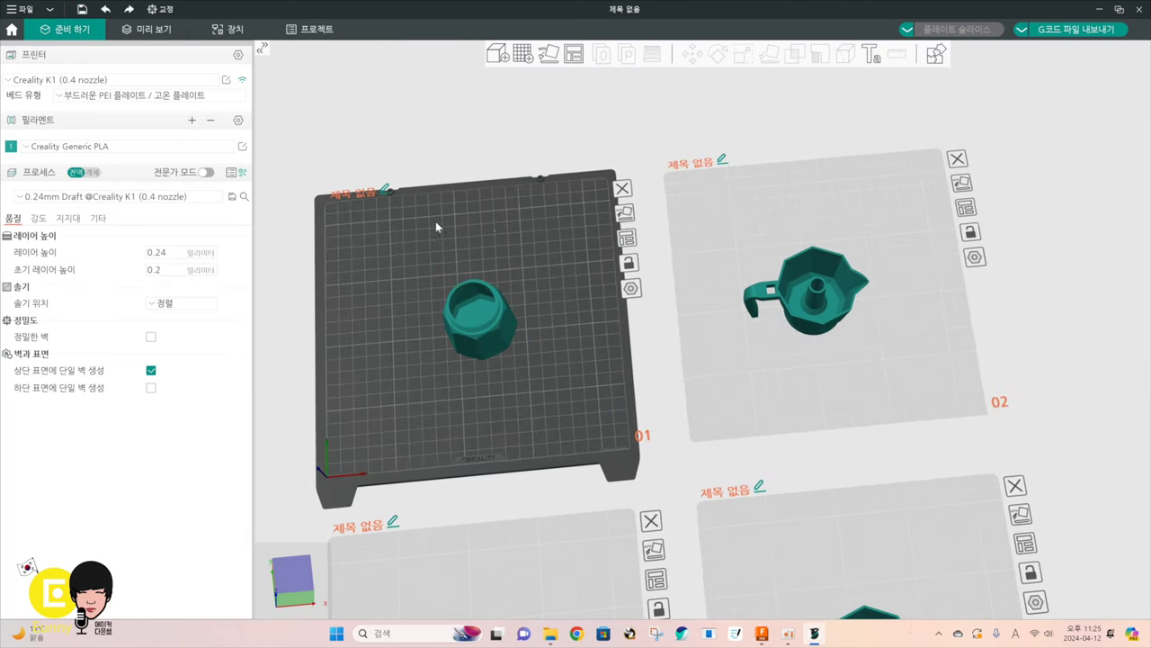
Move the base away from the centre of plate 1 in the prepare view and auto-arrange that plate's objects
{"action": "left_click_drag", "start_coordinate": [513, 340], "coordinate": [440, 316]}
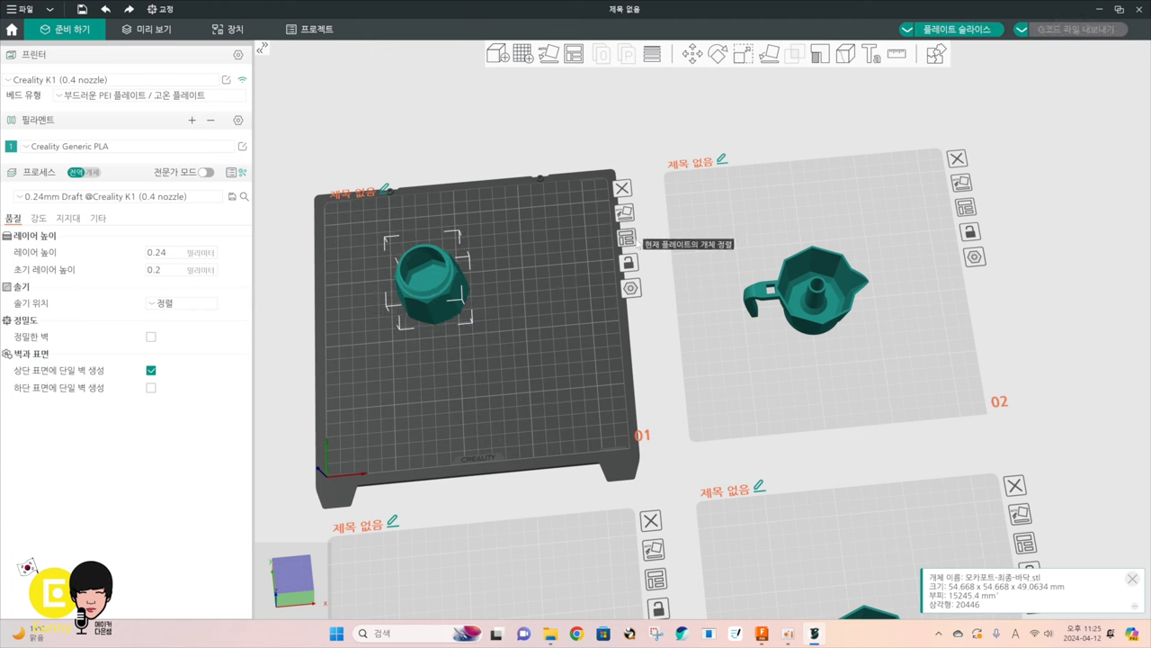
{"action": "left_click", "coordinate": [626, 239]}
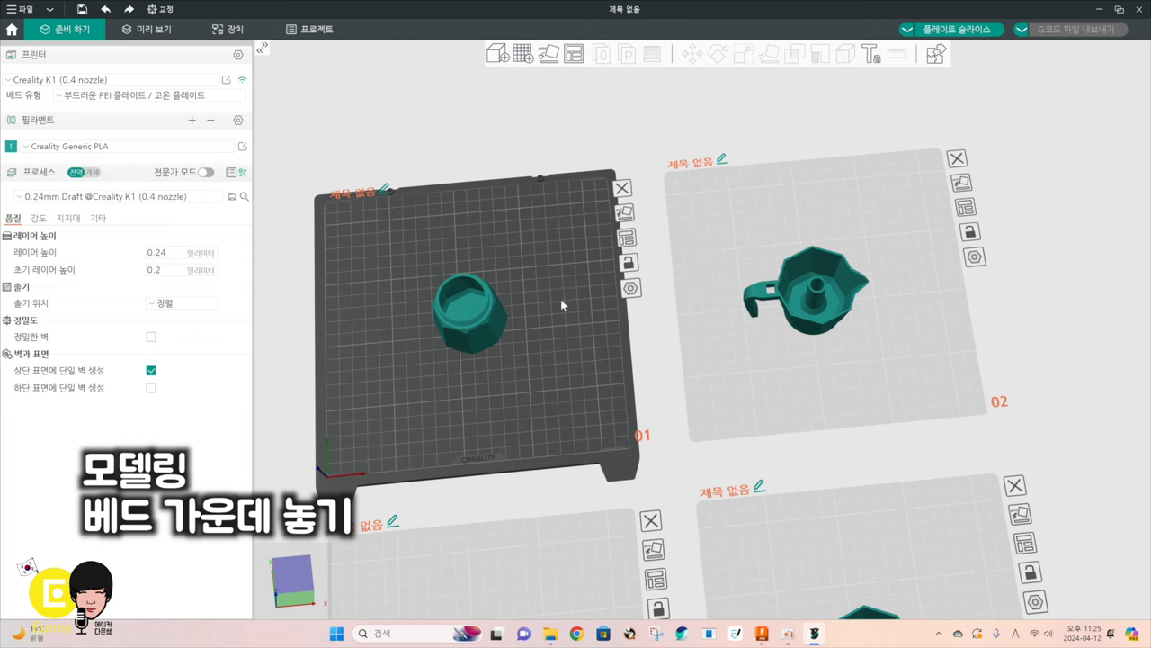
{"action": "middle_click_drag", "start_coordinate": [563, 300], "coordinate": [539, 289]}
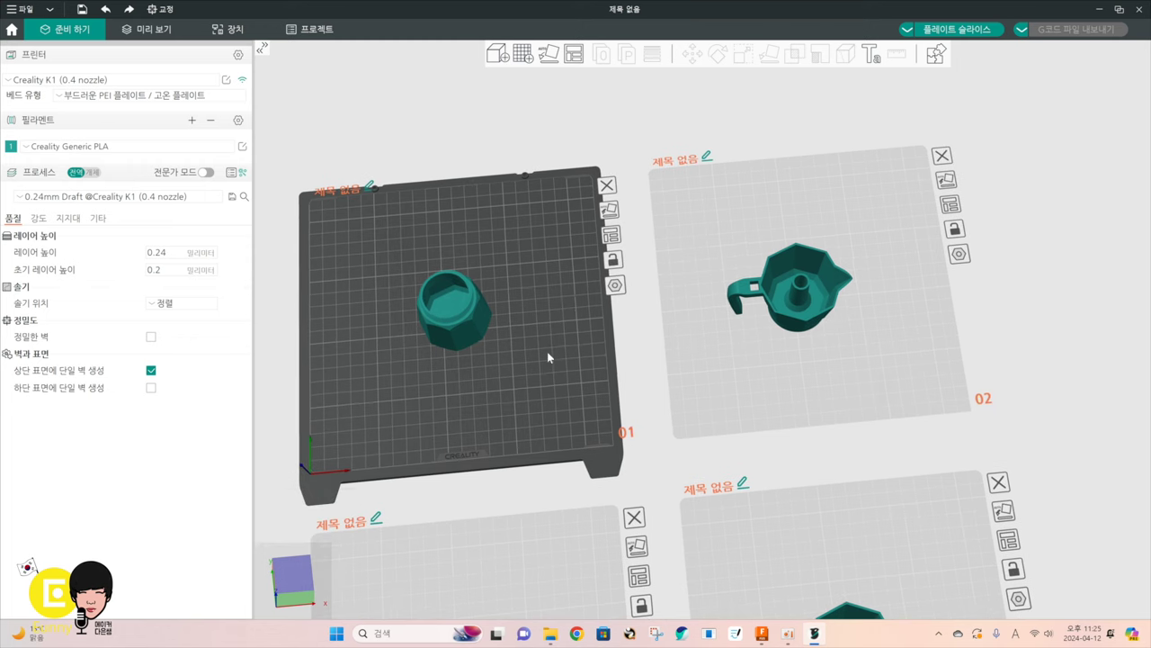
{"action": "middle_click_drag", "start_coordinate": [546, 351], "coordinate": [414, 372]}
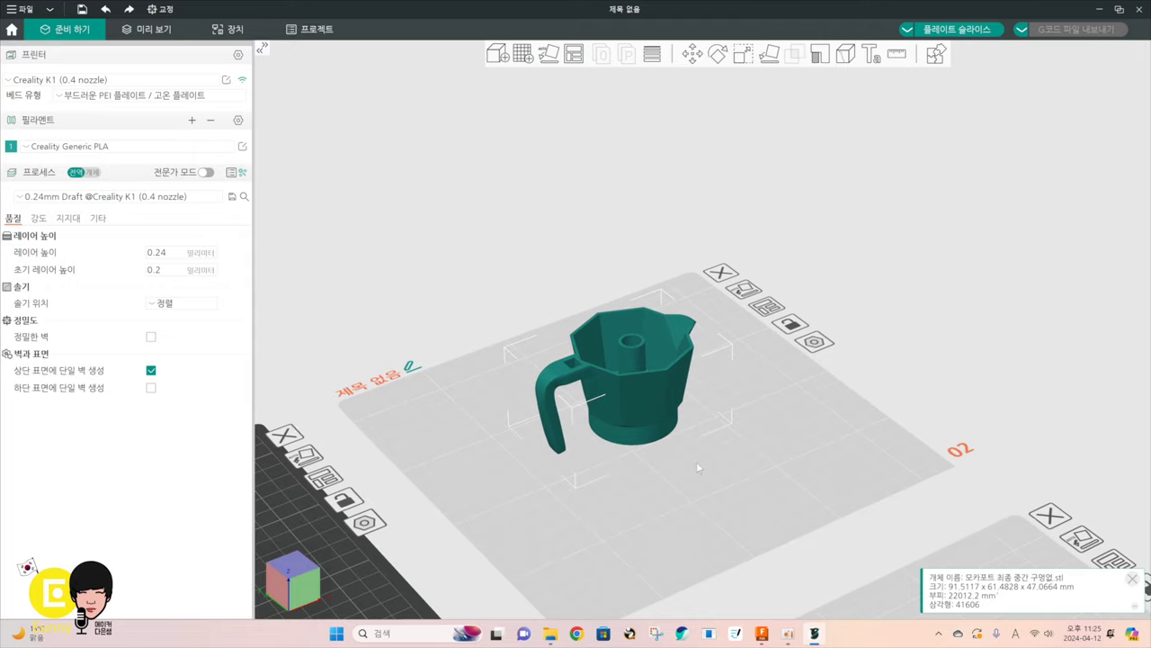
Rotate the handled pot body on plate 2 by 180° about its Y axis so it stands upside down
{"action": "left_click_drag", "start_coordinate": [696, 461], "coordinate": [765, 397]}
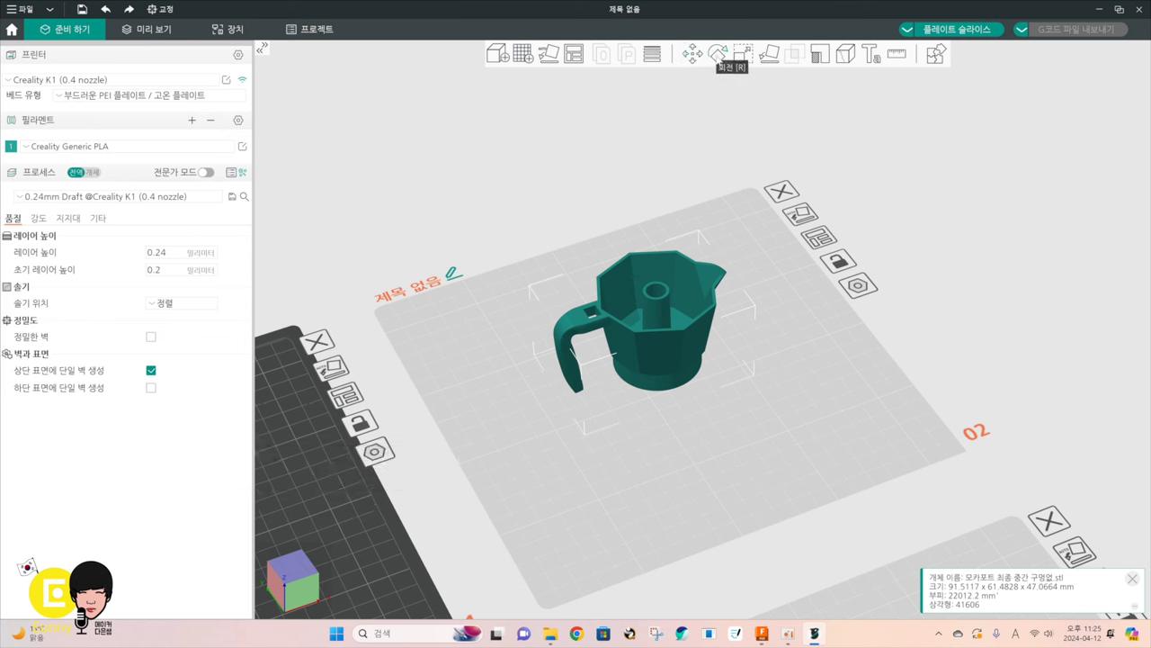
{"action": "left_click", "coordinate": [717, 54]}
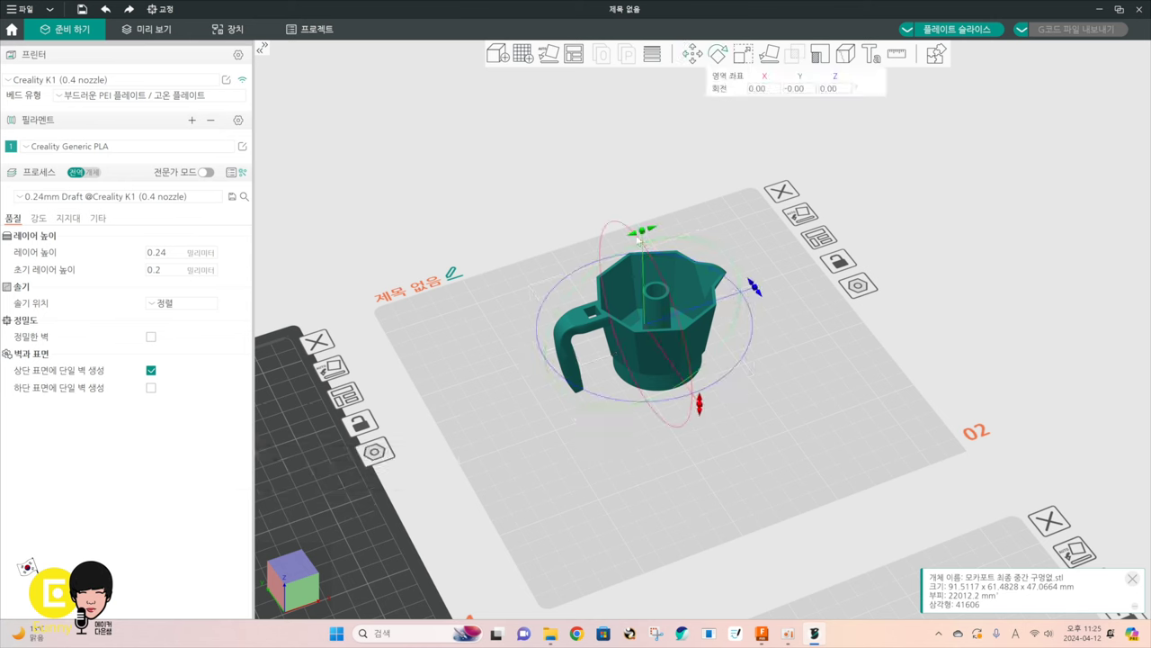
{"action": "left_click_drag", "start_coordinate": [639, 237], "coordinate": [647, 351]}
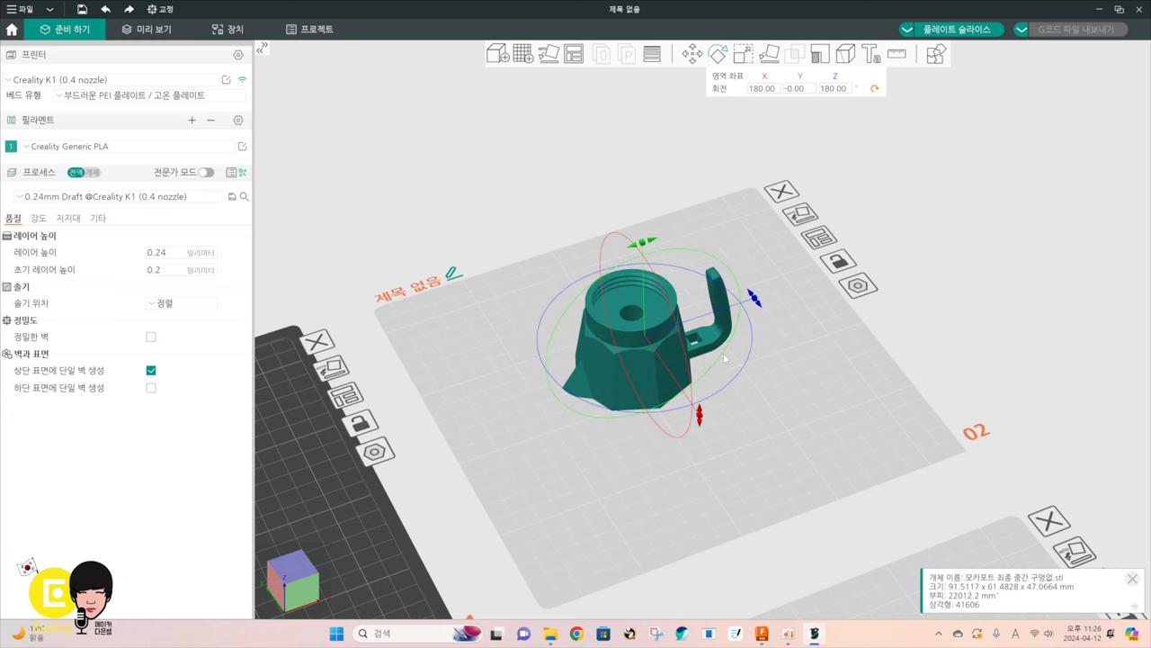
{"action": "left_click", "coordinate": [774, 352]}
{"action": "left_click", "coordinate": [665, 359]}
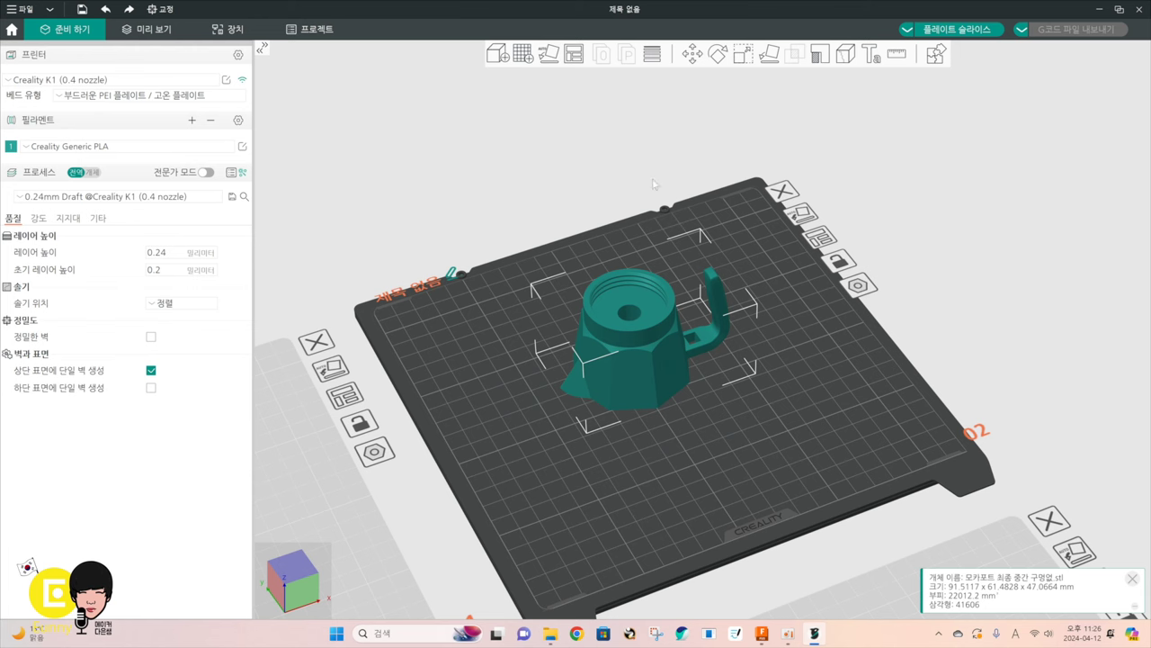
Enlarge the flipped pot body on plate 2 freehand with uniform scaling
{"action": "left_click", "coordinate": [692, 53]}
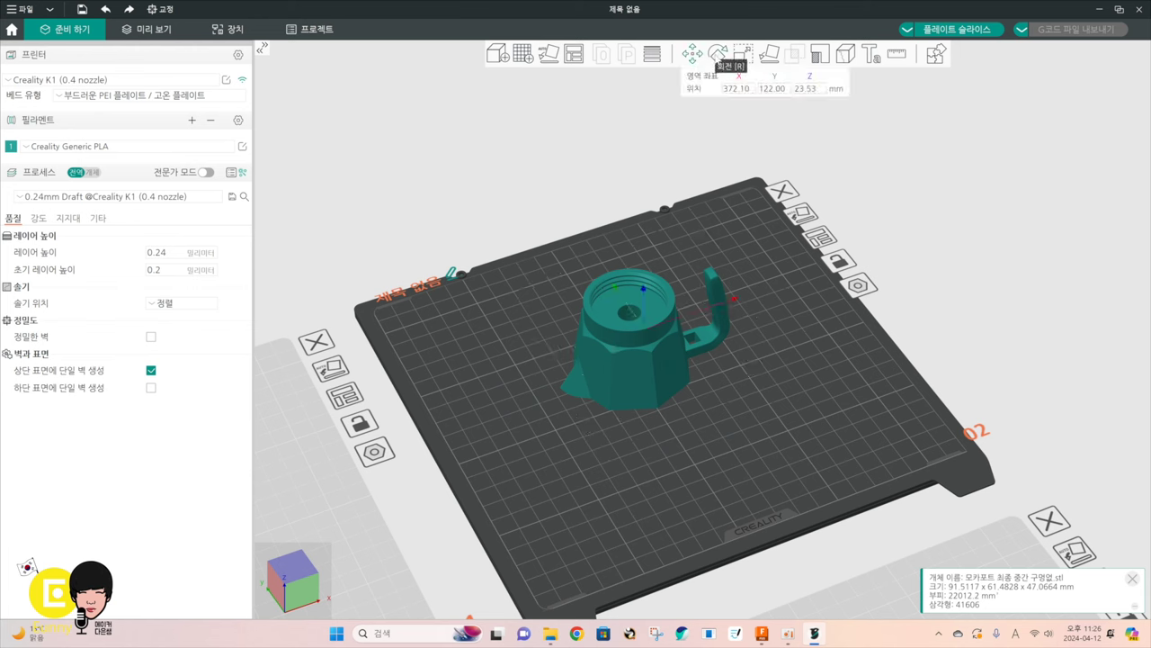
{"action": "left_click", "coordinate": [742, 53]}
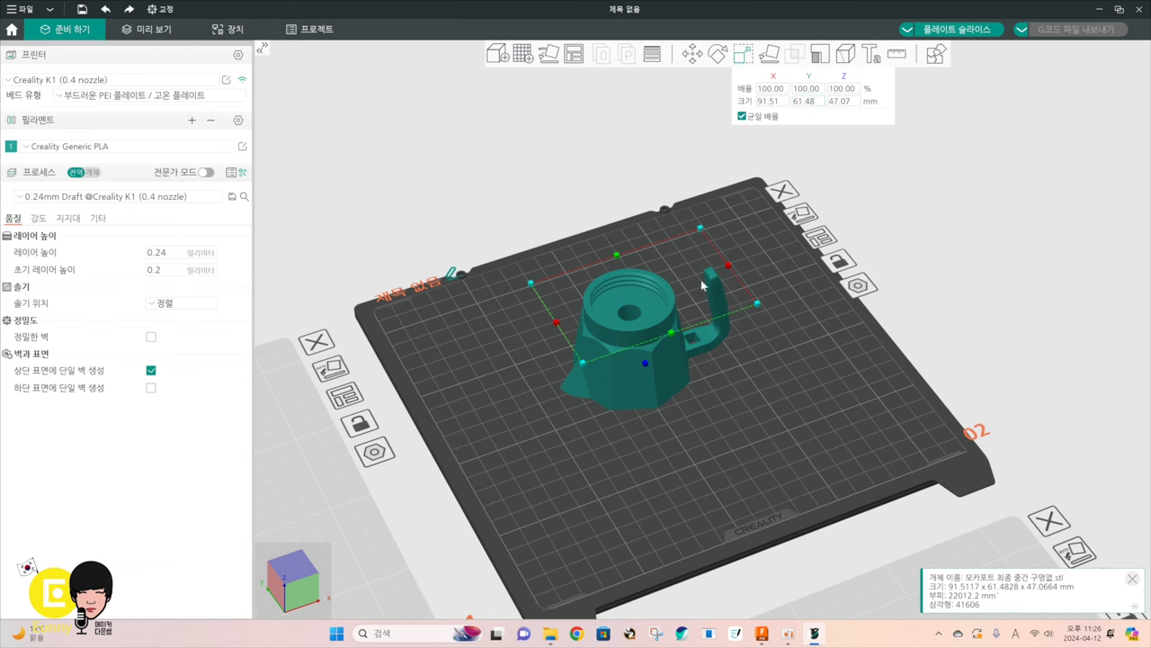
{"action": "left_click_drag", "start_coordinate": [758, 309], "coordinate": [804, 306]}
{"action": "left_click", "coordinate": [773, 388]}
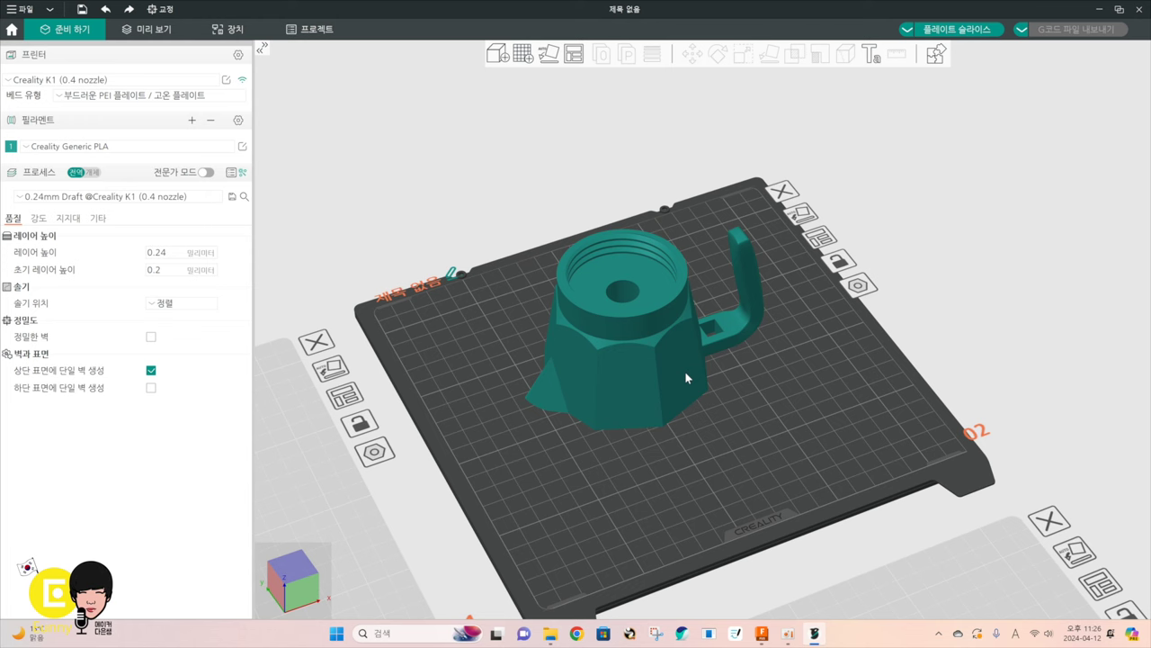
Undo the scaling and the 180° rotation of the pot body, and leave the Rotate tool
{"action": "key", "text": "ctrl+z"}
{"action": "key", "text": "ctrl+z"}
{"action": "key", "text": "ctrl+z"}
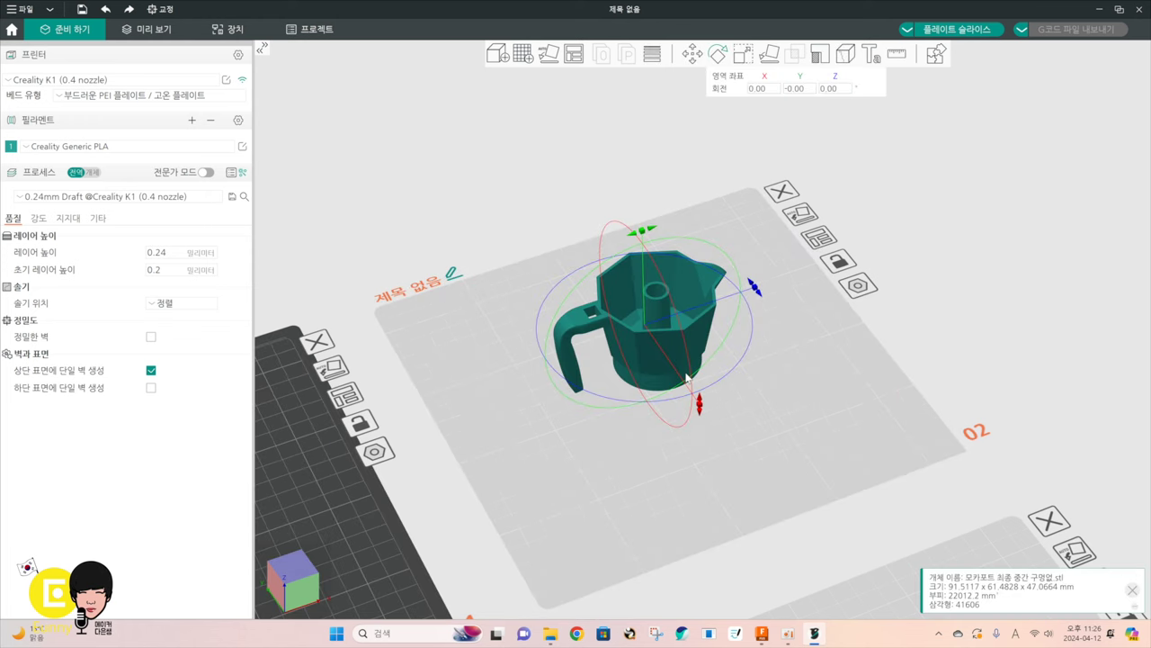
{"action": "key", "text": "Escape"}
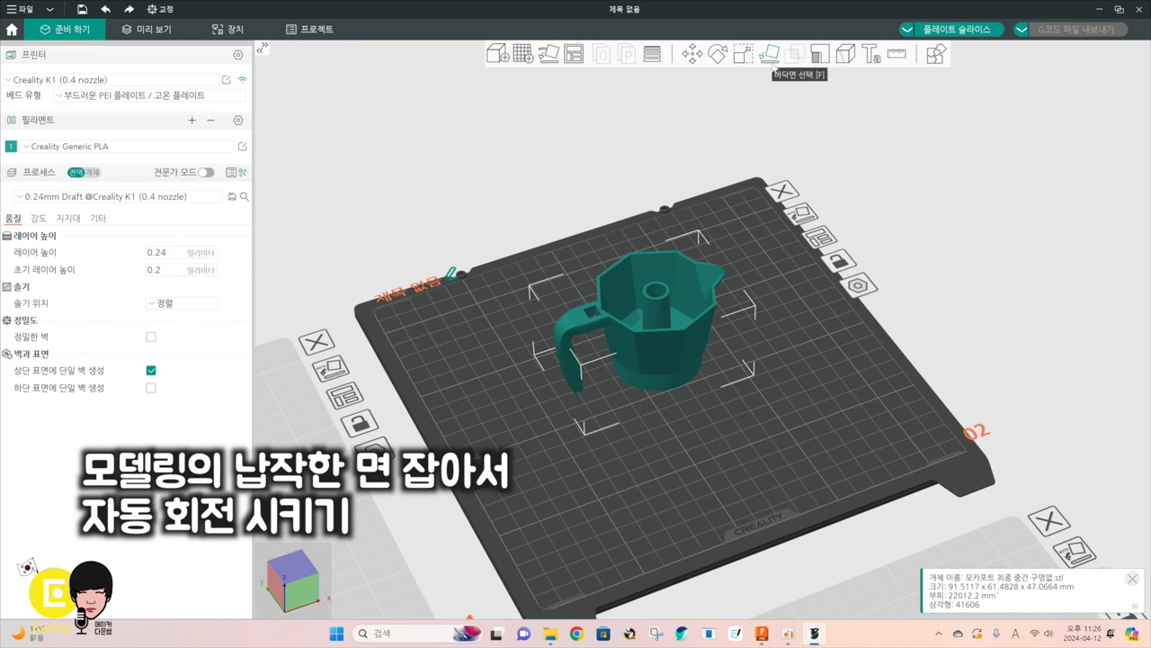
Lay the pot body on its open top rim with the place-on-face tool, and undo that placement
{"action": "left_click", "coordinate": [769, 55]}
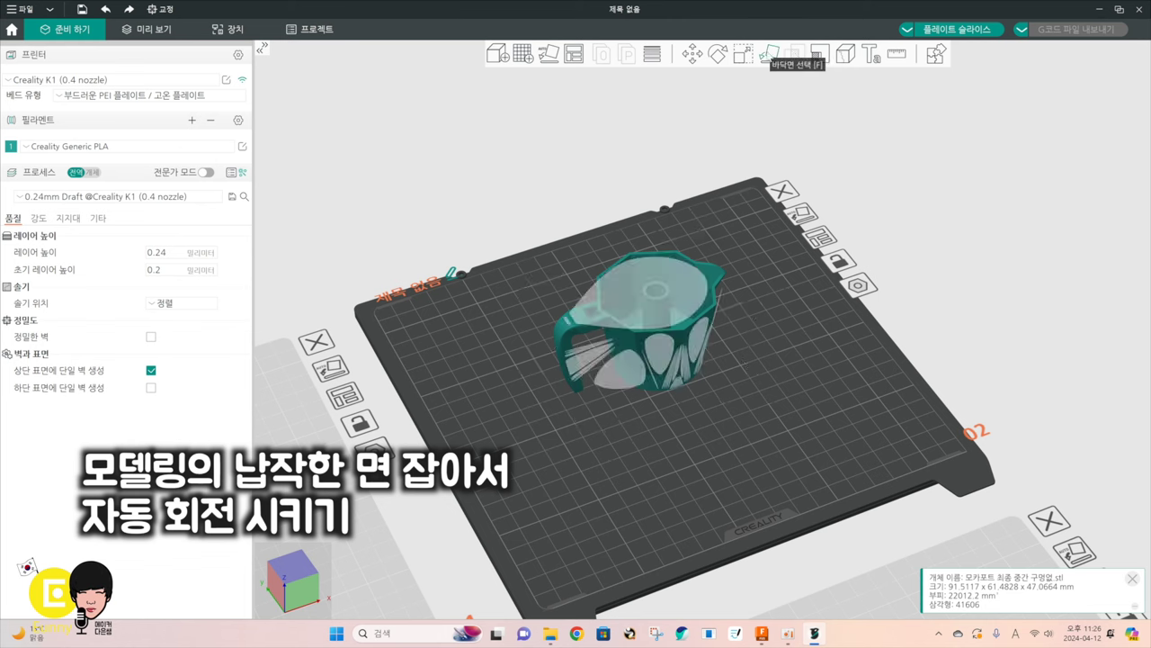
{"action": "left_click", "coordinate": [632, 282]}
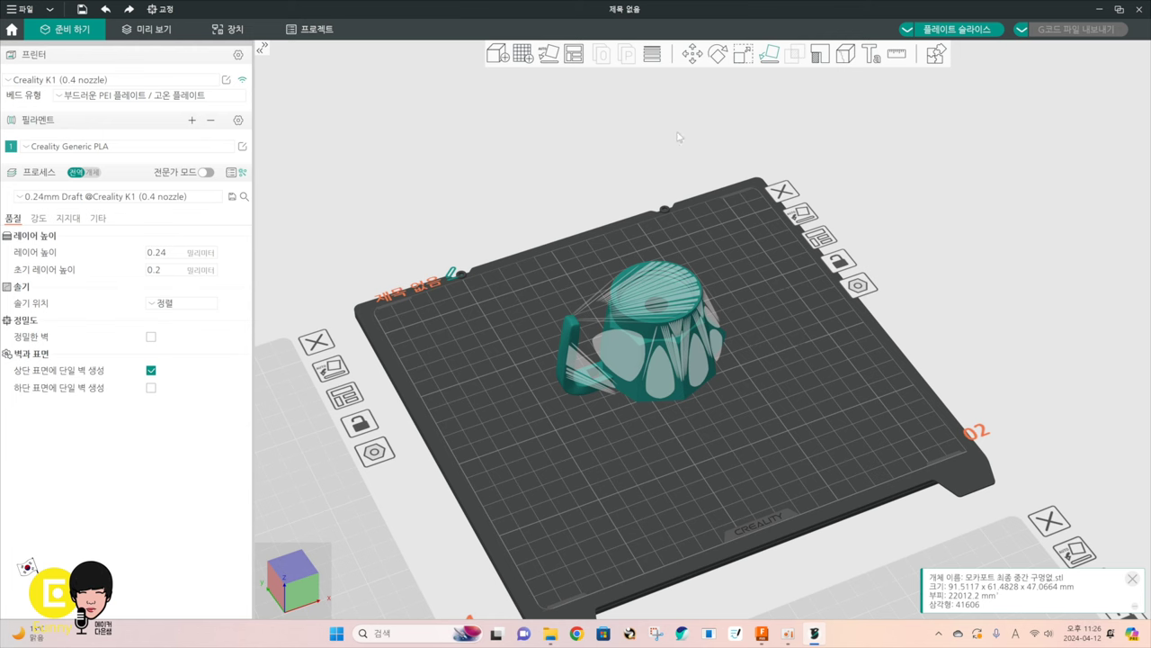
{"action": "left_click", "coordinate": [691, 56]}
{"action": "left_click_drag", "start_coordinate": [762, 314], "coordinate": [793, 422]}
{"action": "left_click", "coordinate": [793, 423]}
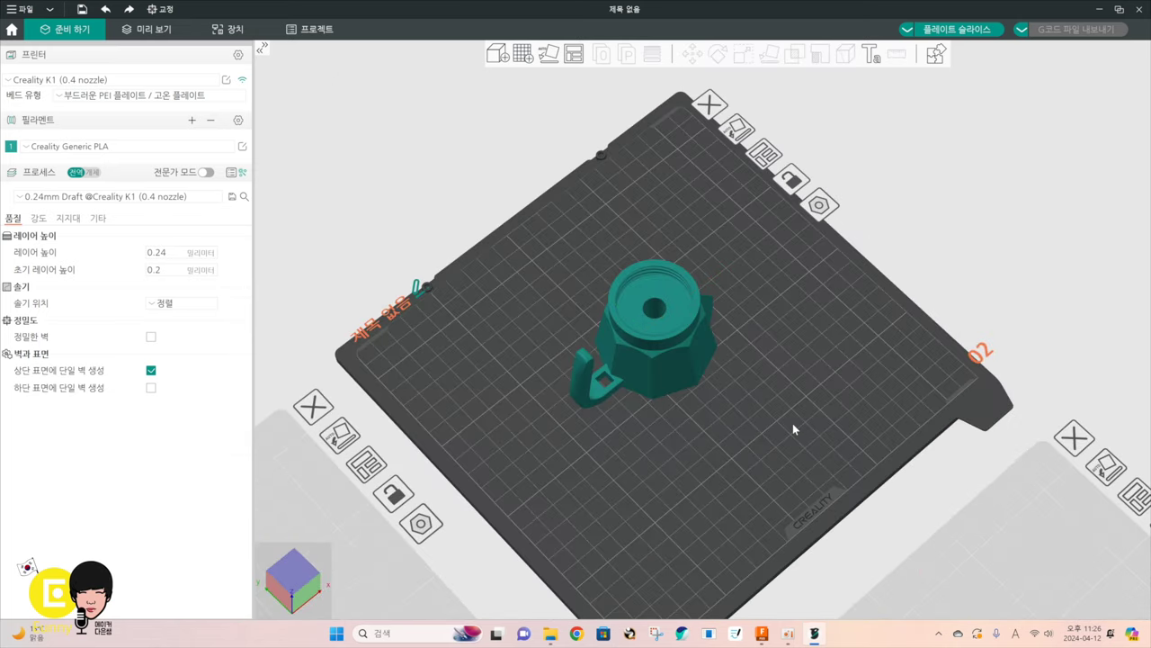
{"action": "key", "text": "ctrl+z"}
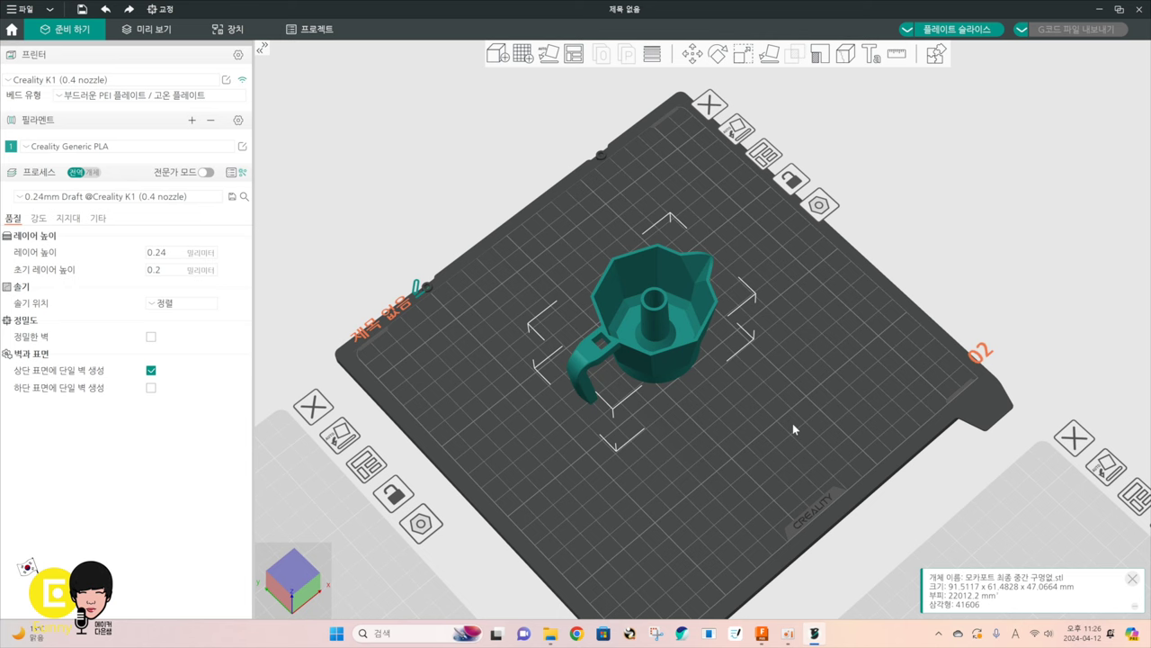
Lay the pot body on one of its flat side facets with the place-on-face tool, and return it upright
{"action": "left_click", "coordinate": [790, 419]}
{"action": "left_click_drag", "start_coordinate": [789, 417], "coordinate": [782, 416]}
{"action": "left_click", "coordinate": [671, 330]}
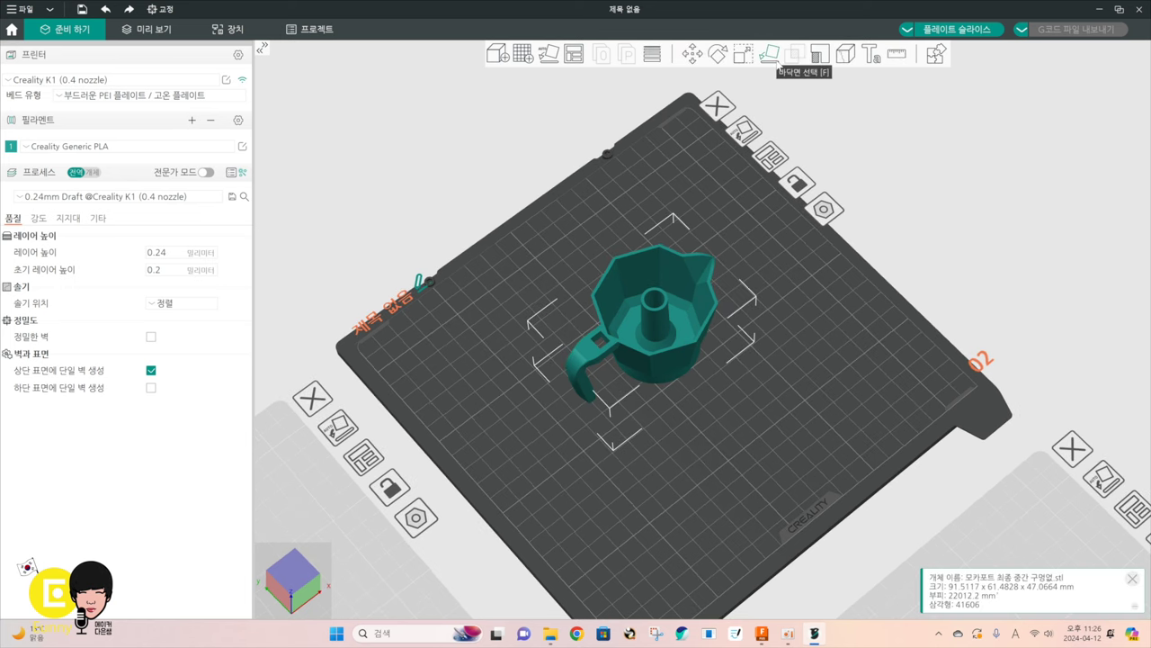
{"action": "left_click", "coordinate": [770, 56]}
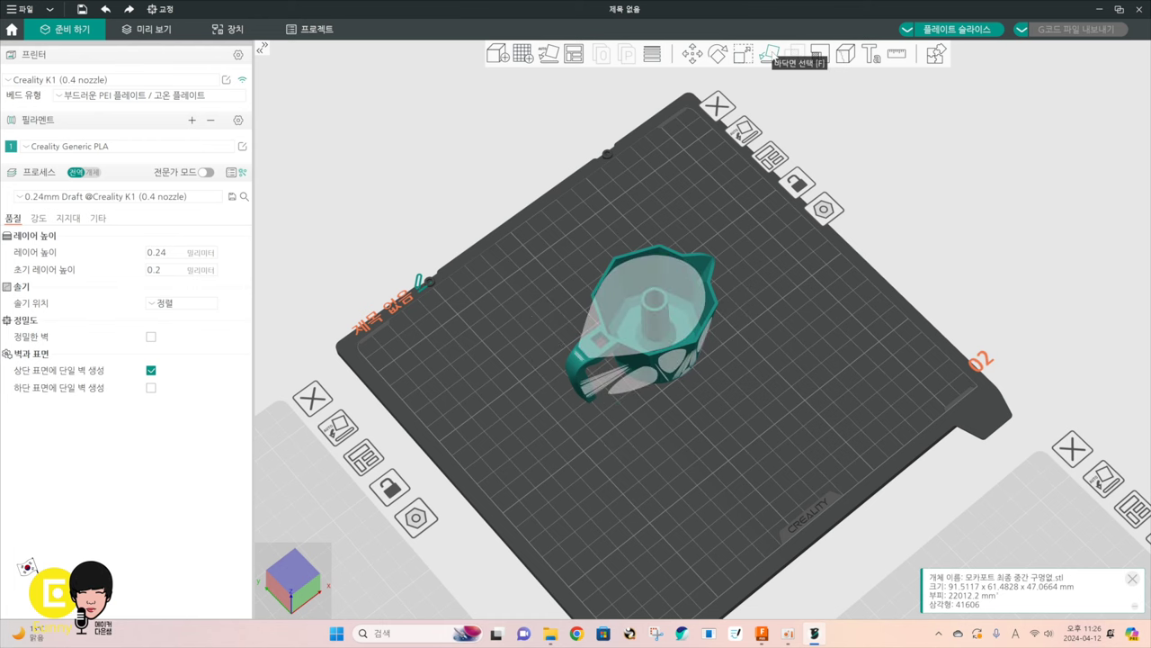
{"action": "mouse_move", "coordinate": [761, 396]}
{"action": "left_mouse_down"}
{"action": "mouse_move", "coordinate": [748, 407]}
{"action": "mouse_move", "coordinate": [742, 390]}
{"action": "left_mouse_up"}
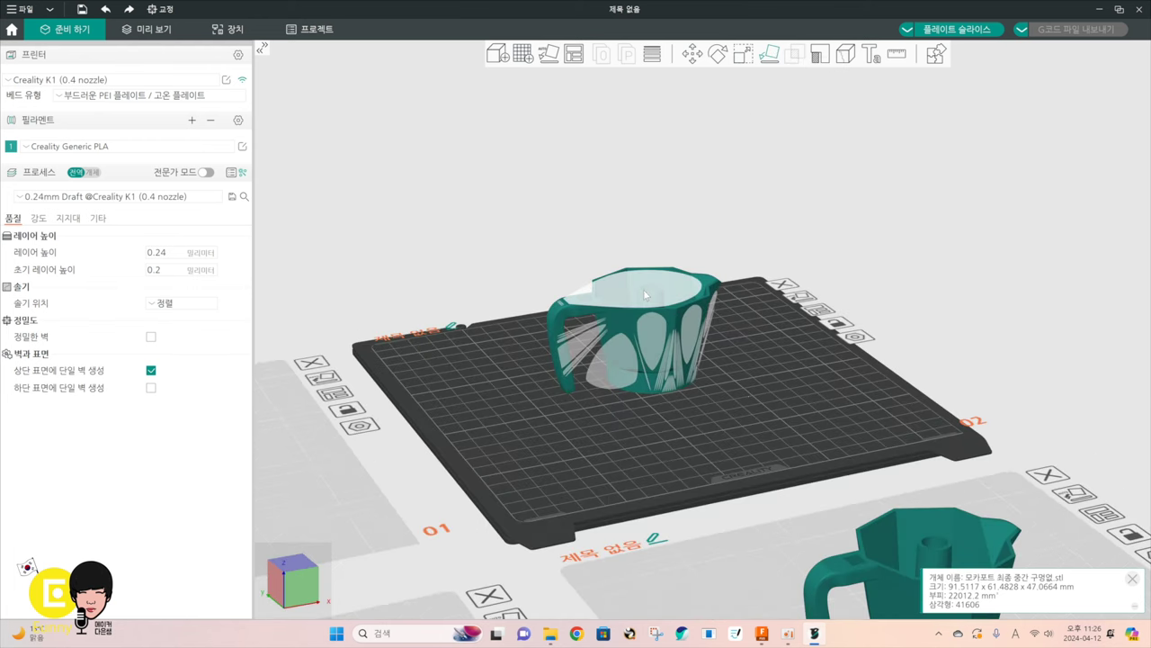
{"action": "left_click", "coordinate": [657, 343]}
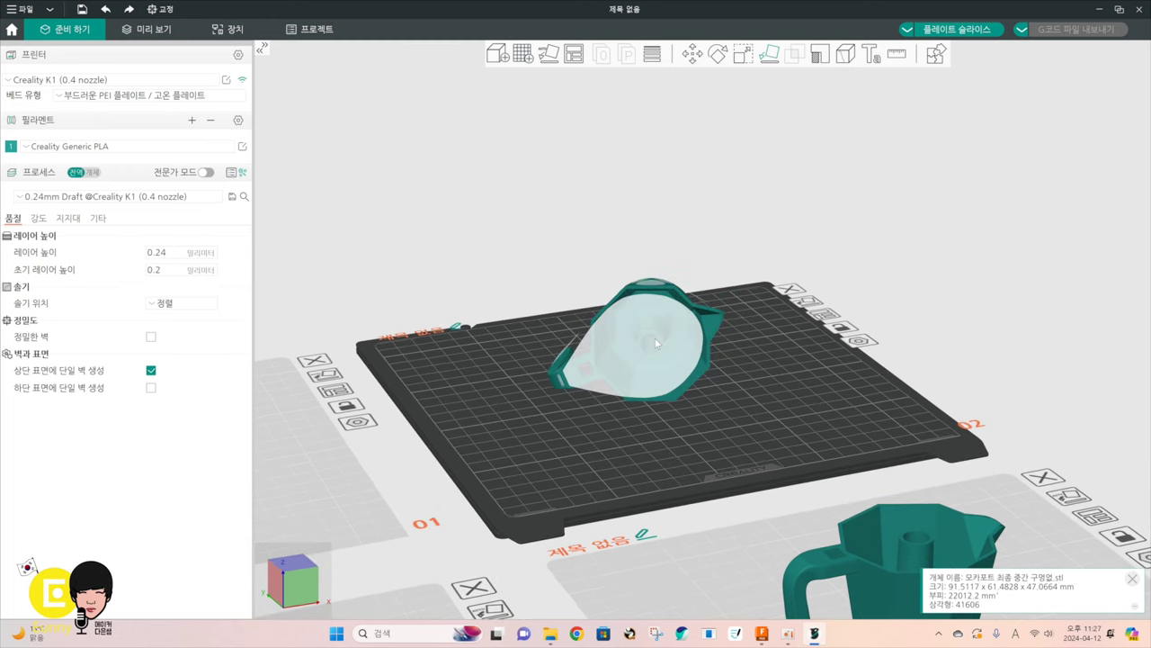
{"action": "left_click", "coordinate": [655, 338]}
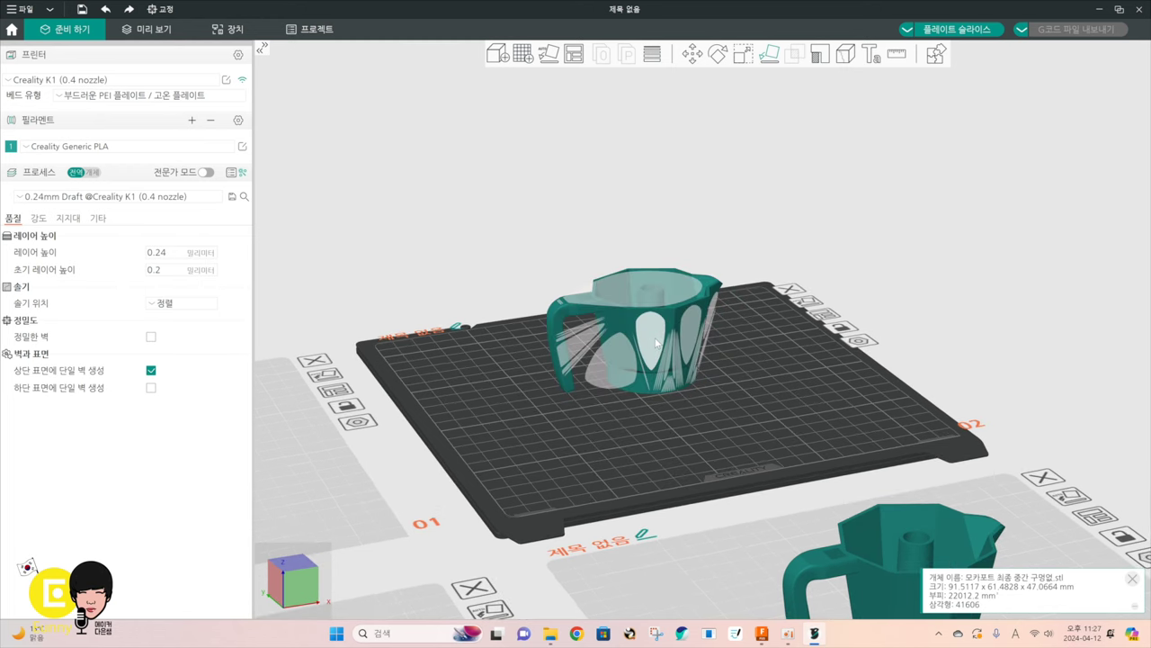
Lay the pot body upside down on its open top rim with place-on-face, and deselect it
{"action": "left_click_drag", "start_coordinate": [748, 265], "coordinate": [756, 280]}
{"action": "left_click", "coordinate": [633, 310]}
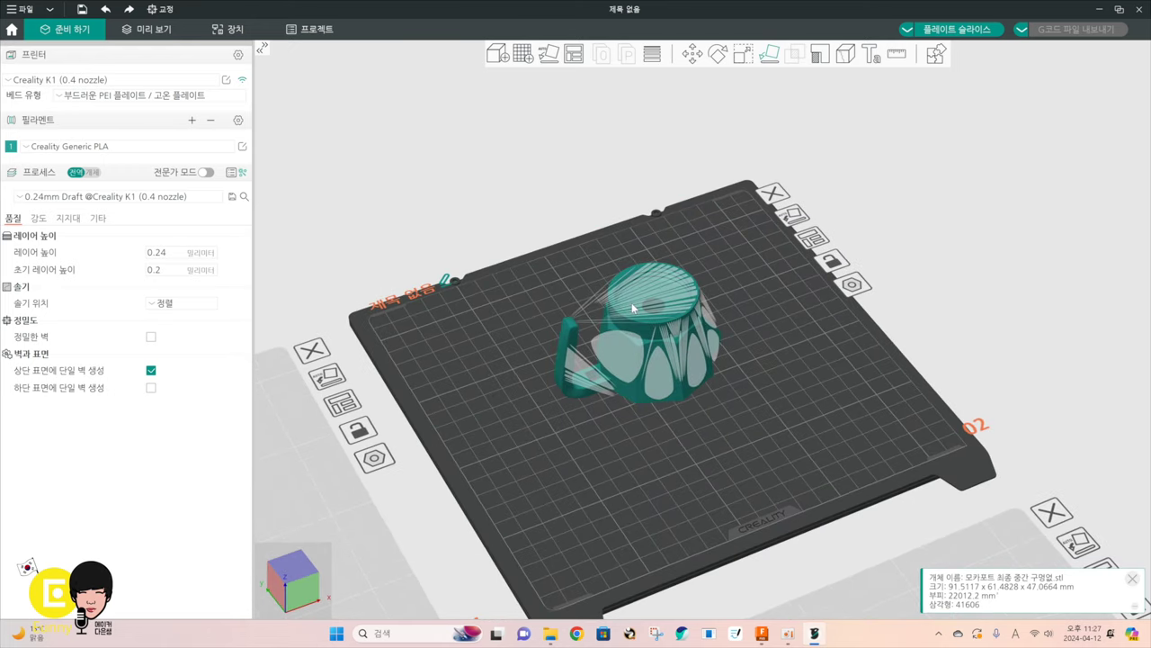
{"action": "left_click_drag", "start_coordinate": [793, 376], "coordinate": [781, 398]}
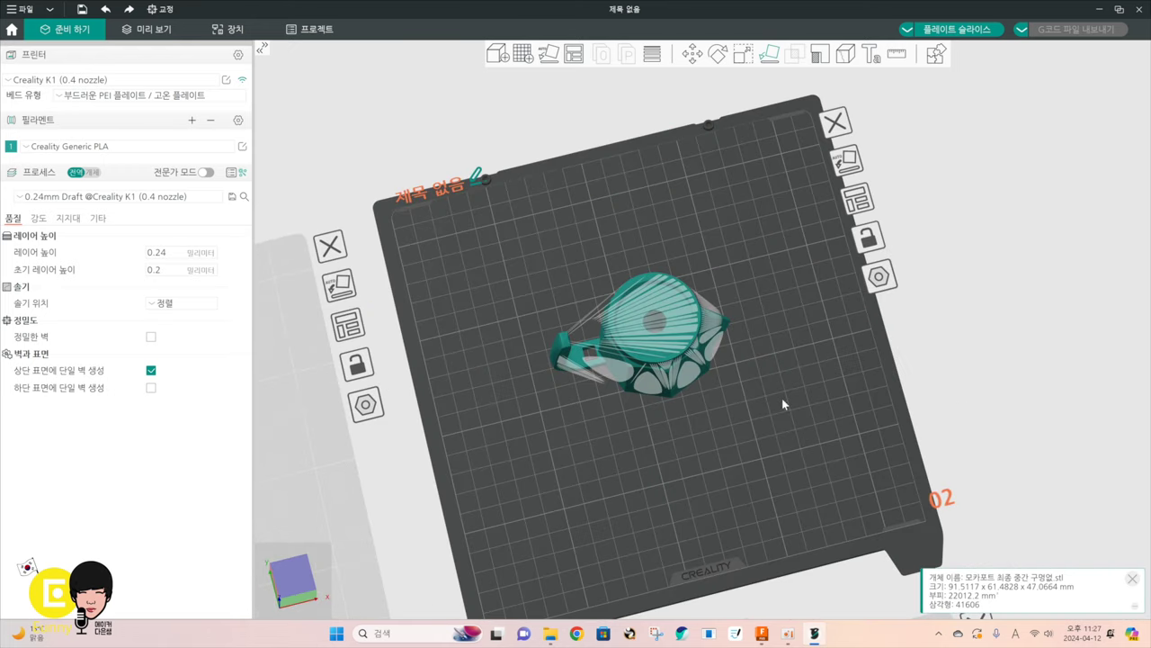
{"action": "right_click", "coordinate": [782, 398]}
{"action": "left_click", "coordinate": [720, 432]}
{"action": "mouse_move", "coordinate": [721, 433]}
{"action": "left_mouse_down"}
{"action": "mouse_move", "coordinate": [717, 467]}
{"action": "mouse_move", "coordinate": [729, 403]}
{"action": "mouse_move", "coordinate": [726, 435]}
{"action": "left_mouse_up"}
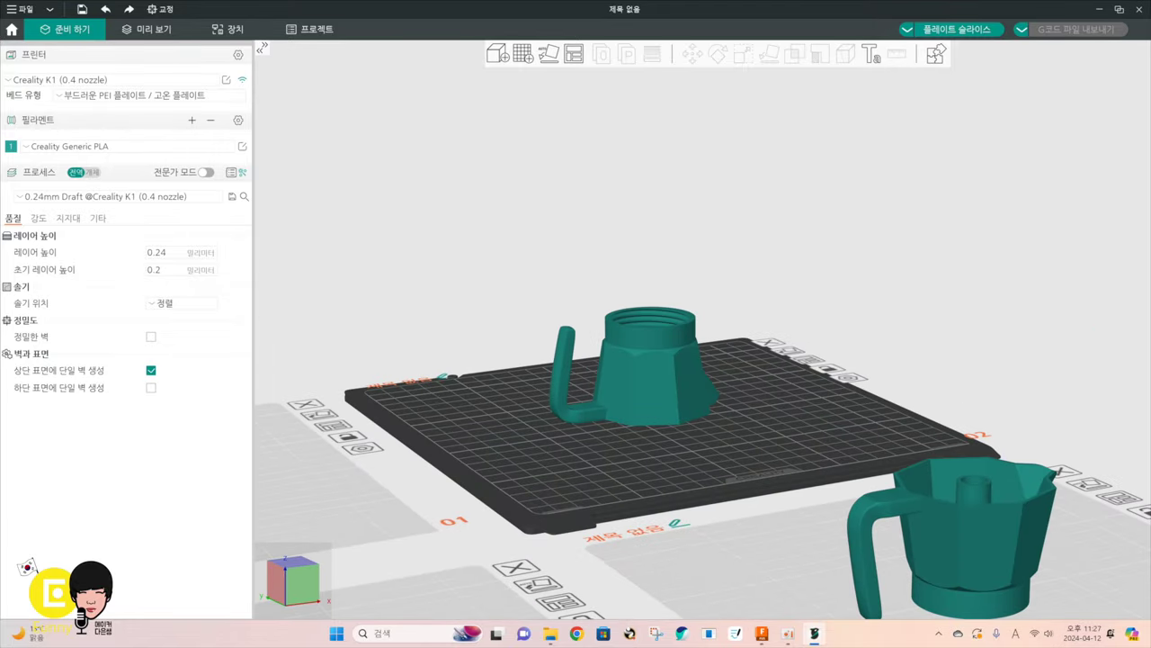
Slice plate 2 with the flipped pot body and lower its layer preview to layer 1 at 0.20 mm
{"action": "left_click", "coordinate": [153, 29]}
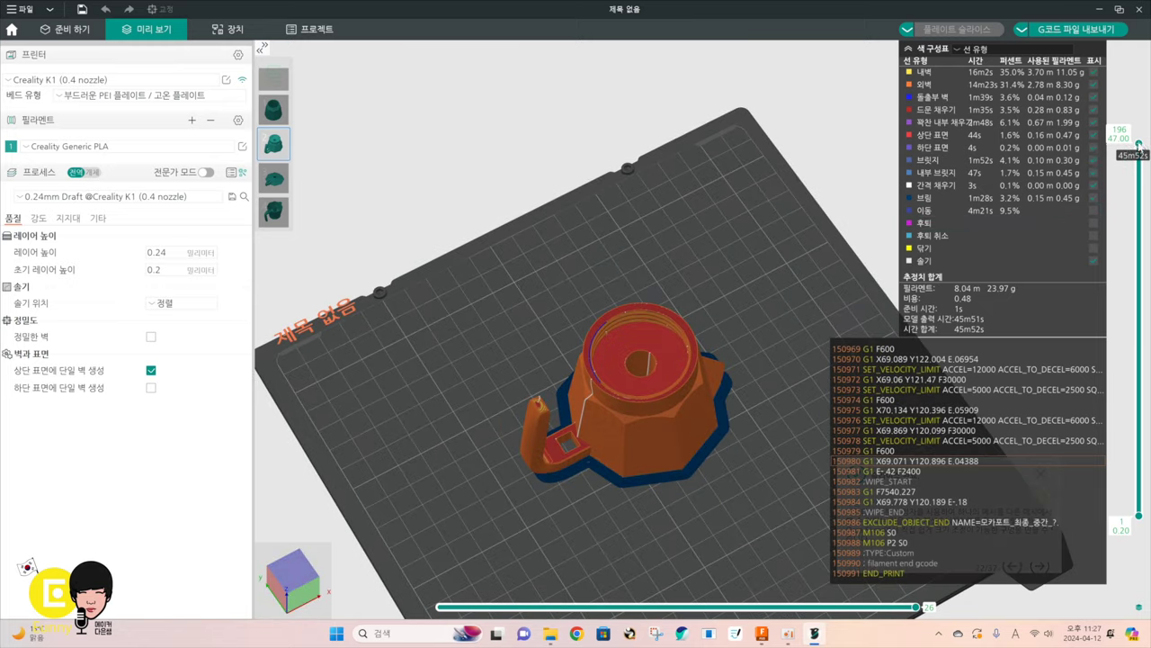
{"action": "left_click_drag", "start_coordinate": [1138, 145], "coordinate": [871, 592]}
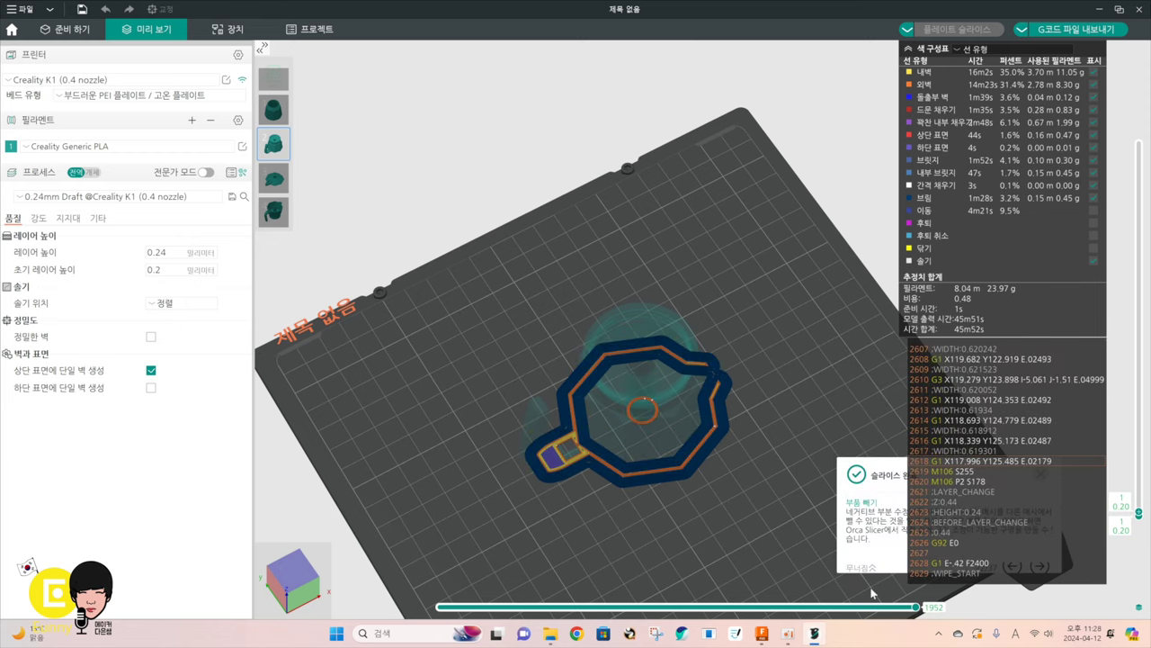
{"action": "left_click_drag", "start_coordinate": [911, 483], "coordinate": [968, 540]}
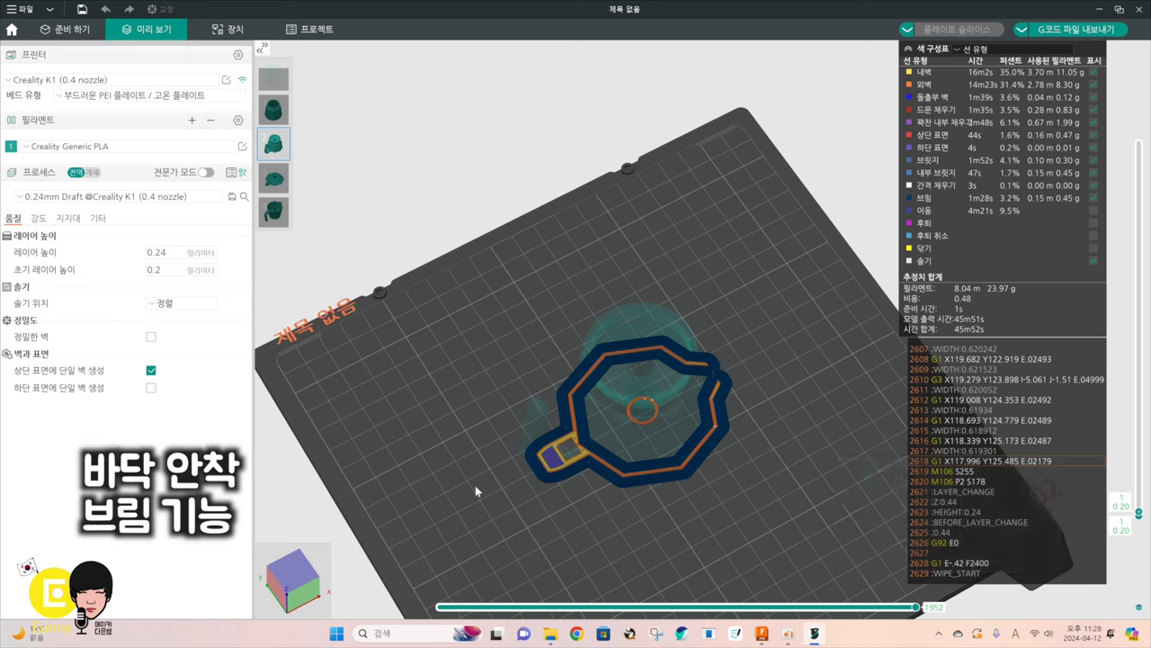
Set the brim type to outer brim only (외부 브림만) and re-slice plate 2
{"action": "left_click", "coordinate": [97, 221]}
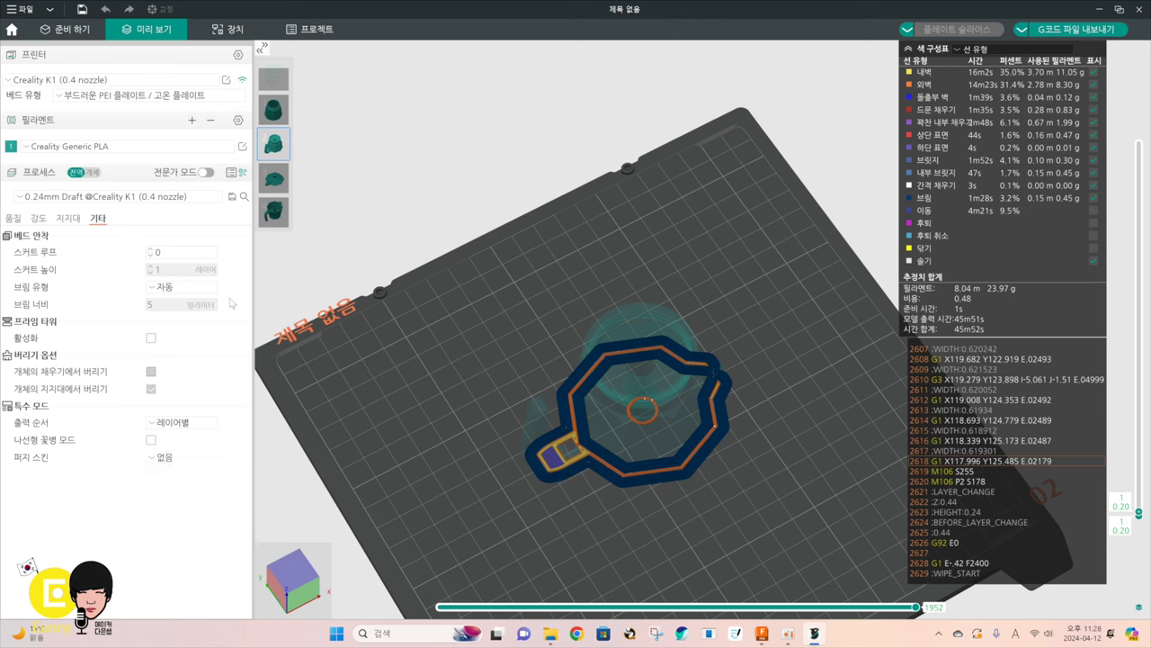
{"action": "left_click", "coordinate": [176, 287]}
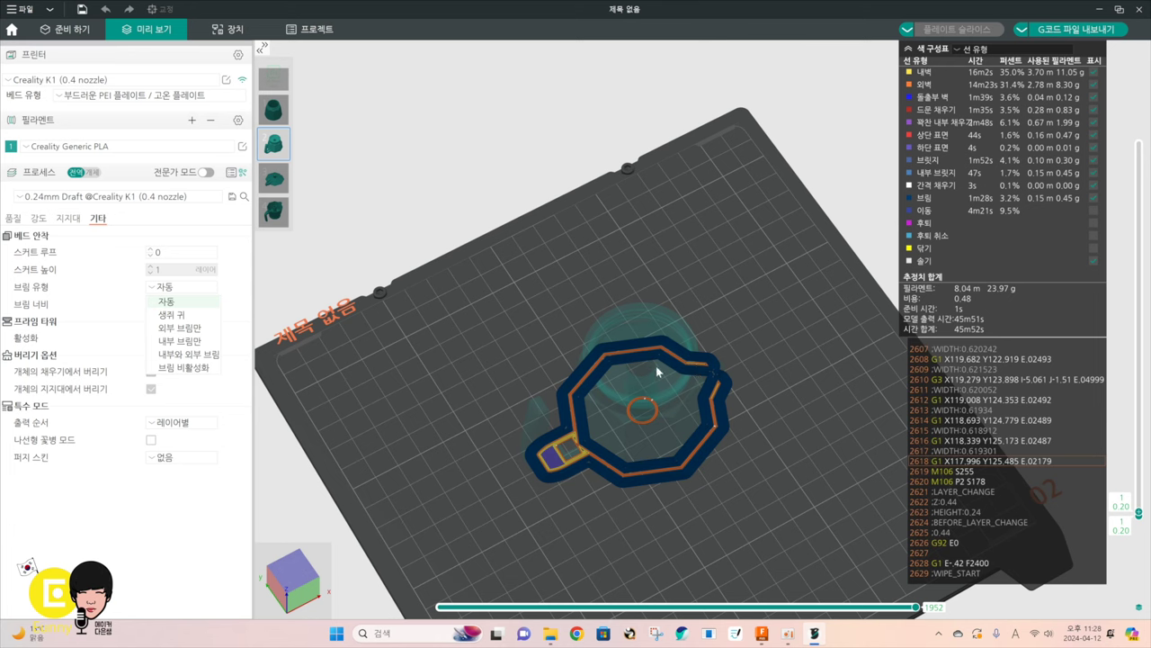
{"action": "left_click", "coordinate": [175, 330]}
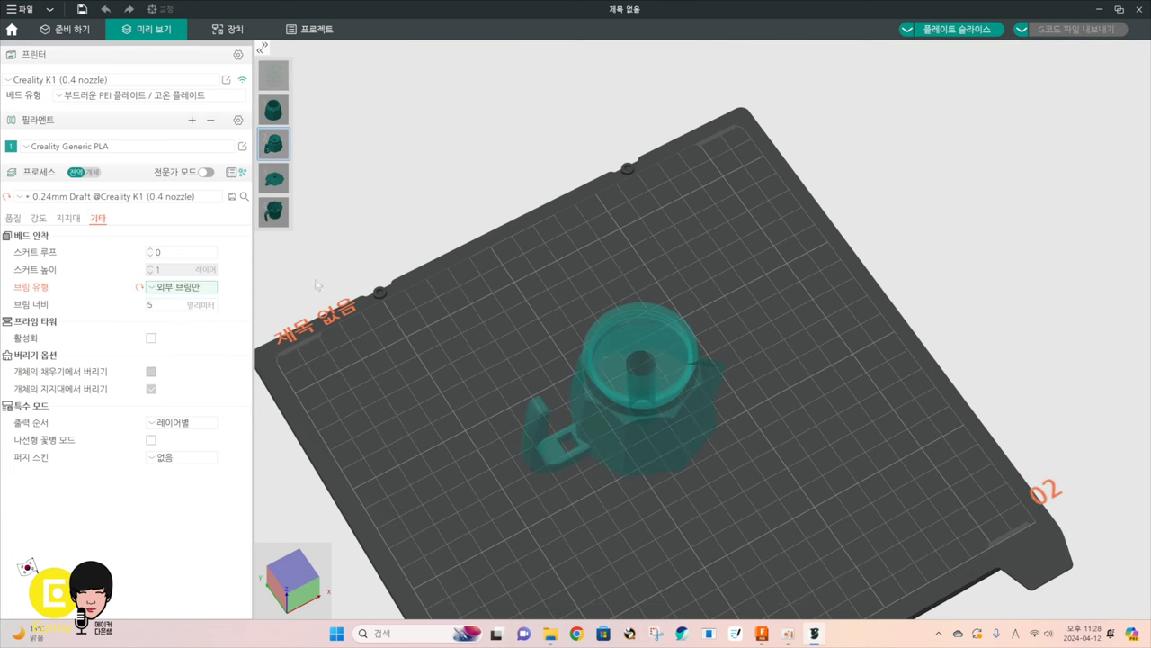
{"action": "left_click", "coordinate": [938, 29]}
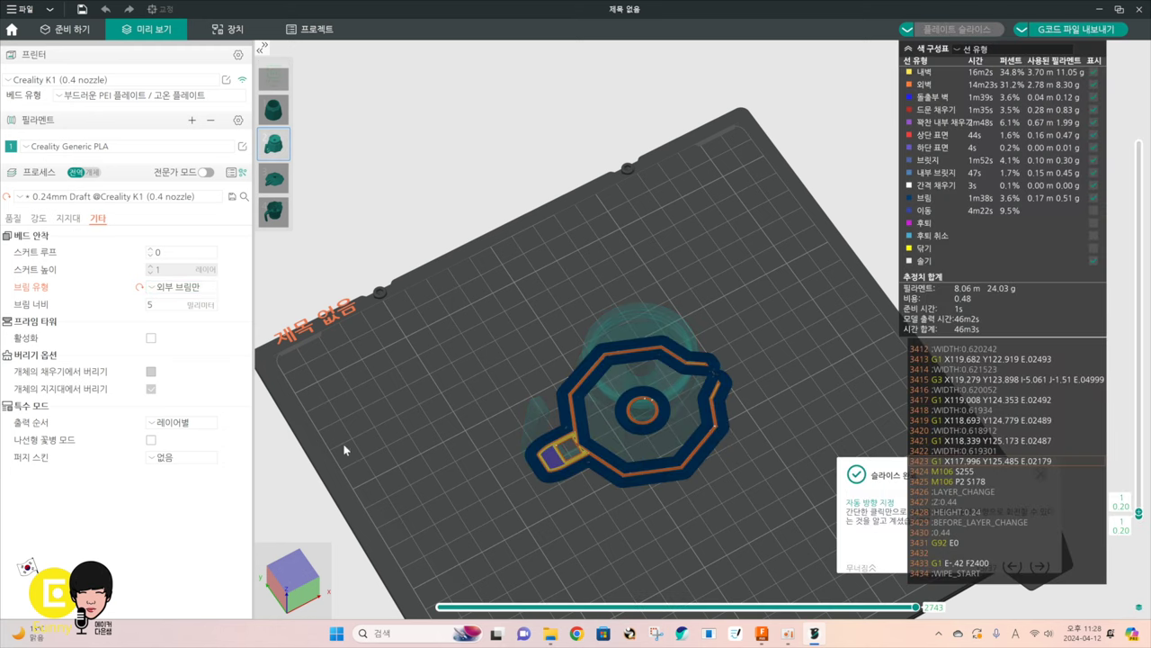
Set the brim type to inner and outer brim (내부와 외부 브림), re-slice plate 2, and examine the first layer closely
{"action": "left_click", "coordinate": [207, 290]}
{"action": "left_click", "coordinate": [191, 354]}
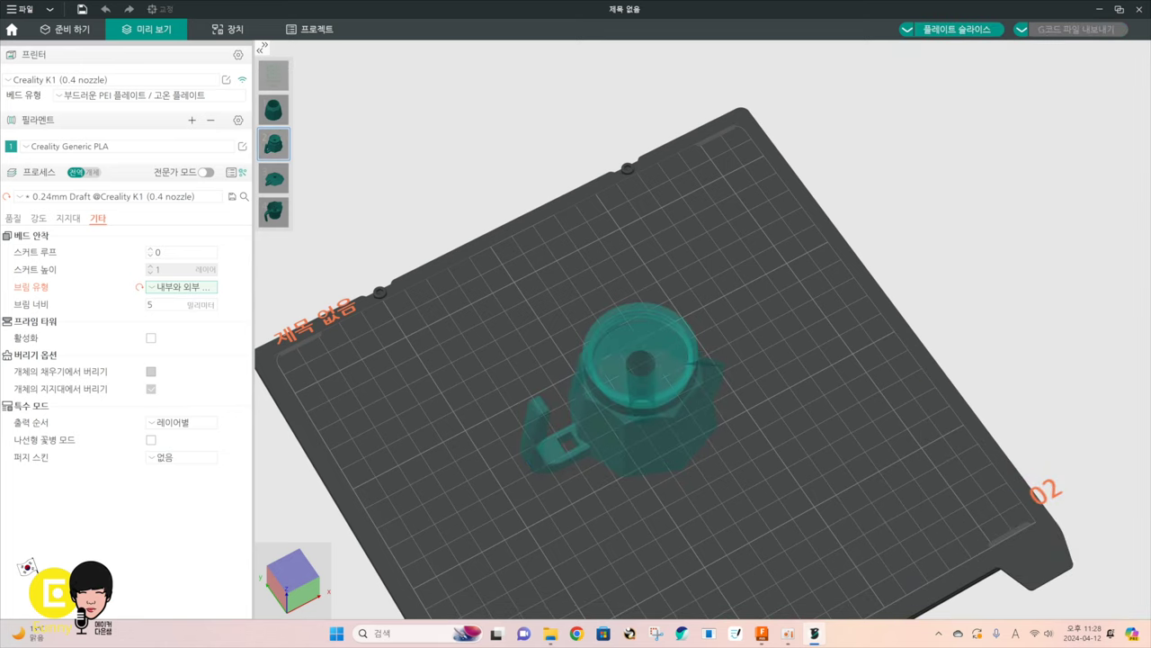
{"action": "left_click", "coordinate": [930, 30]}
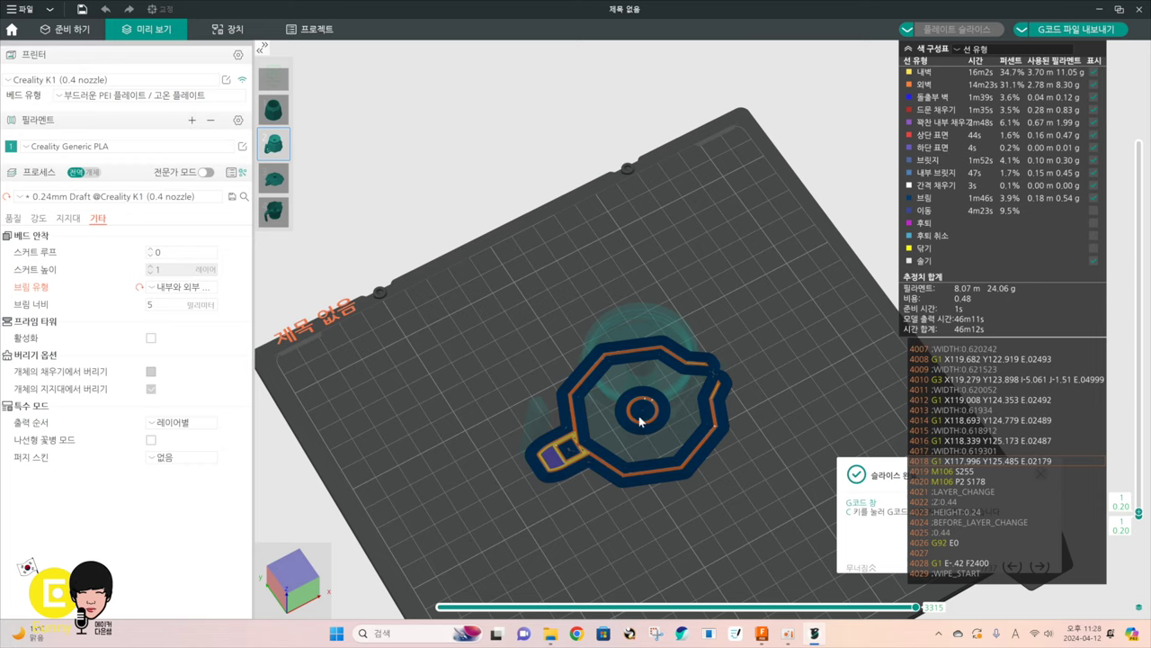
{"action": "scroll", "coordinate": [640, 421], "scroll_direction": "up", "scroll_amount": 3}
{"action": "middle_click_drag", "start_coordinate": [584, 480], "coordinate": [637, 382]}
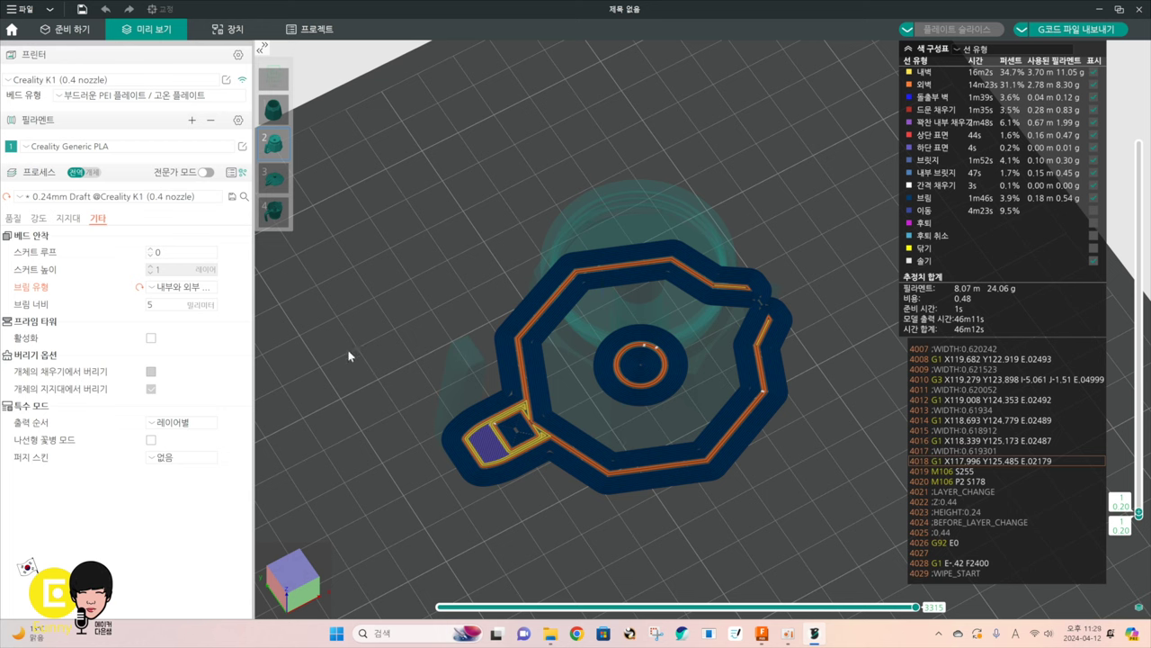
Return the brim type to outer brim only (외부 브림만) and slice plate 2 again
{"action": "left_click", "coordinate": [180, 286]}
{"action": "left_click", "coordinate": [176, 332]}
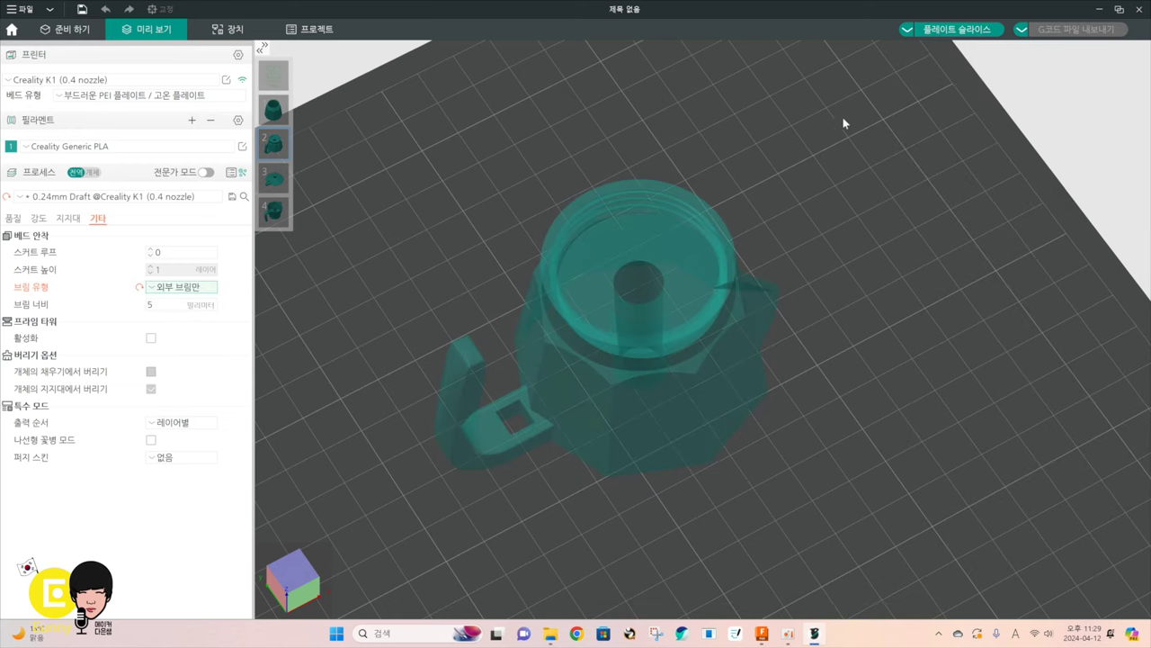
{"action": "left_click", "coordinate": [950, 30]}
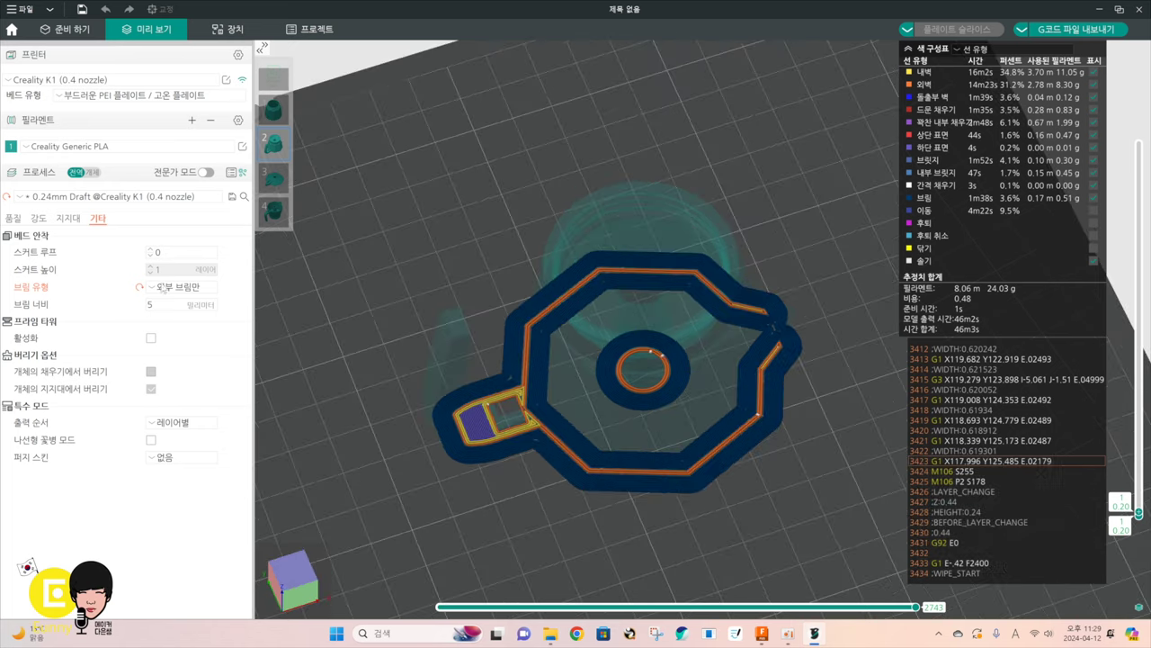
Disable the brim (브림 비활성화) and slice plate 2
{"action": "left_click", "coordinate": [179, 286]}
{"action": "left_click", "coordinate": [178, 287]}
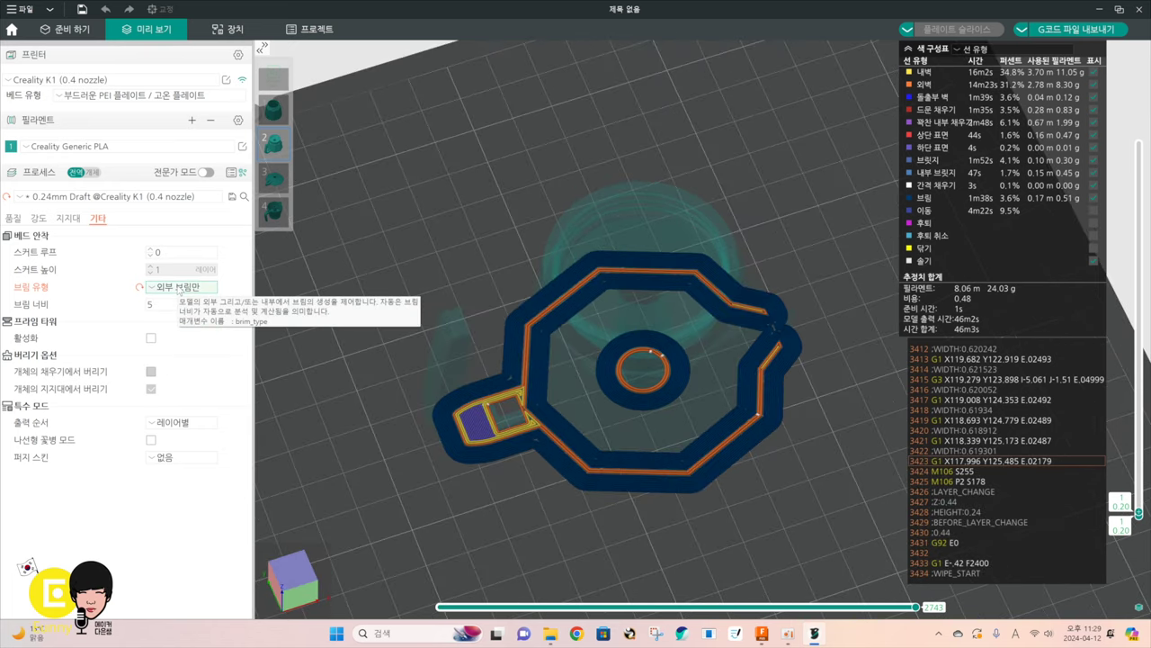
{"action": "left_click", "coordinate": [178, 287]}
{"action": "left_click", "coordinate": [178, 287]}
{"action": "left_click", "coordinate": [170, 303]}
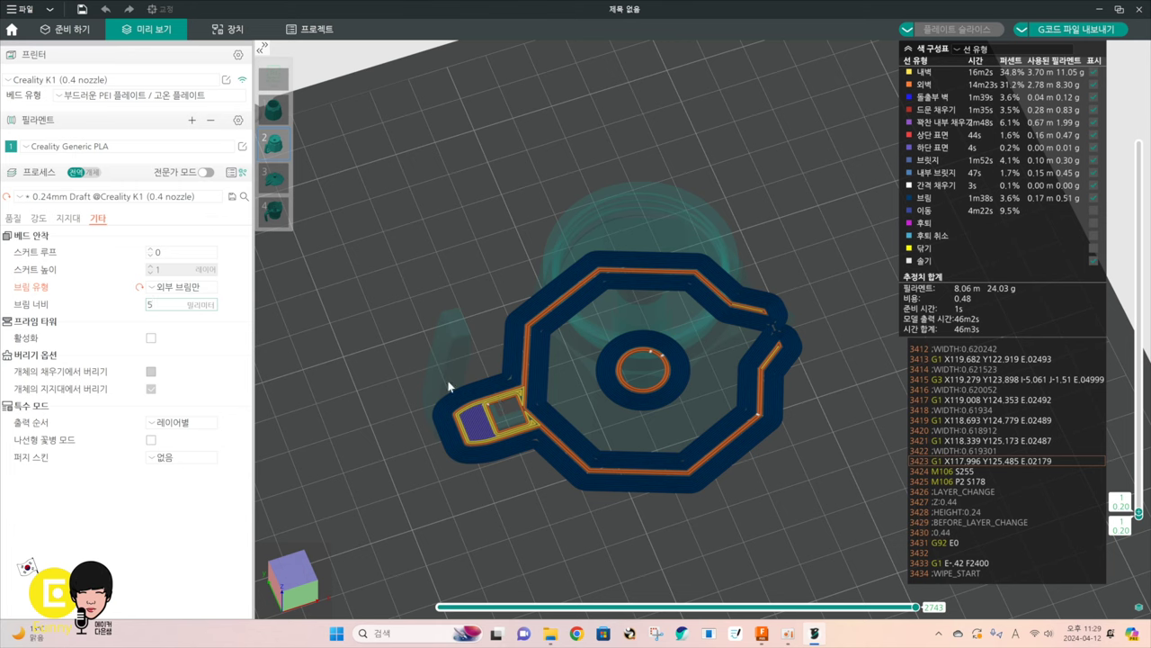
{"action": "left_click", "coordinate": [183, 287]}
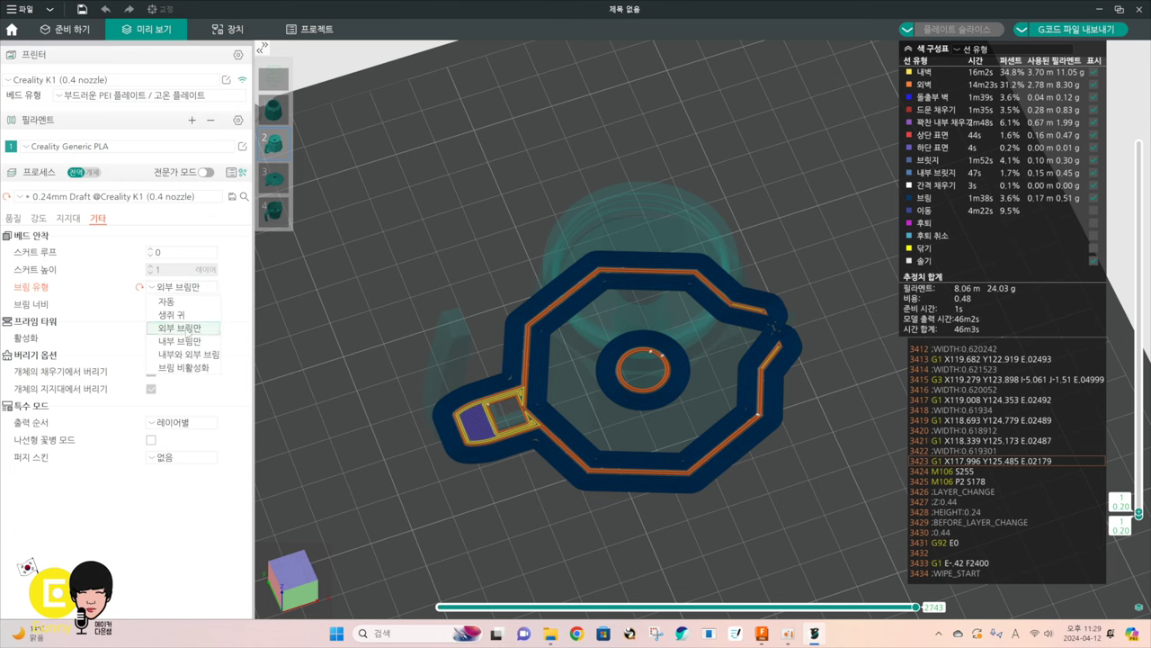
{"action": "left_click", "coordinate": [187, 369]}
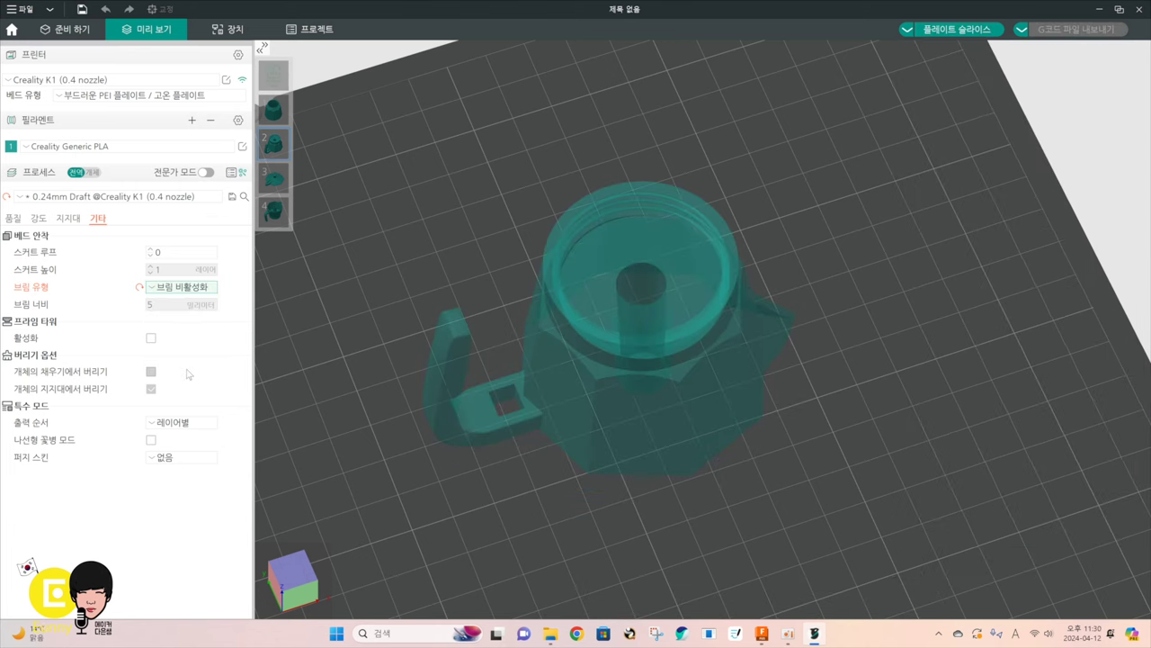
{"action": "left_click", "coordinate": [948, 29]}
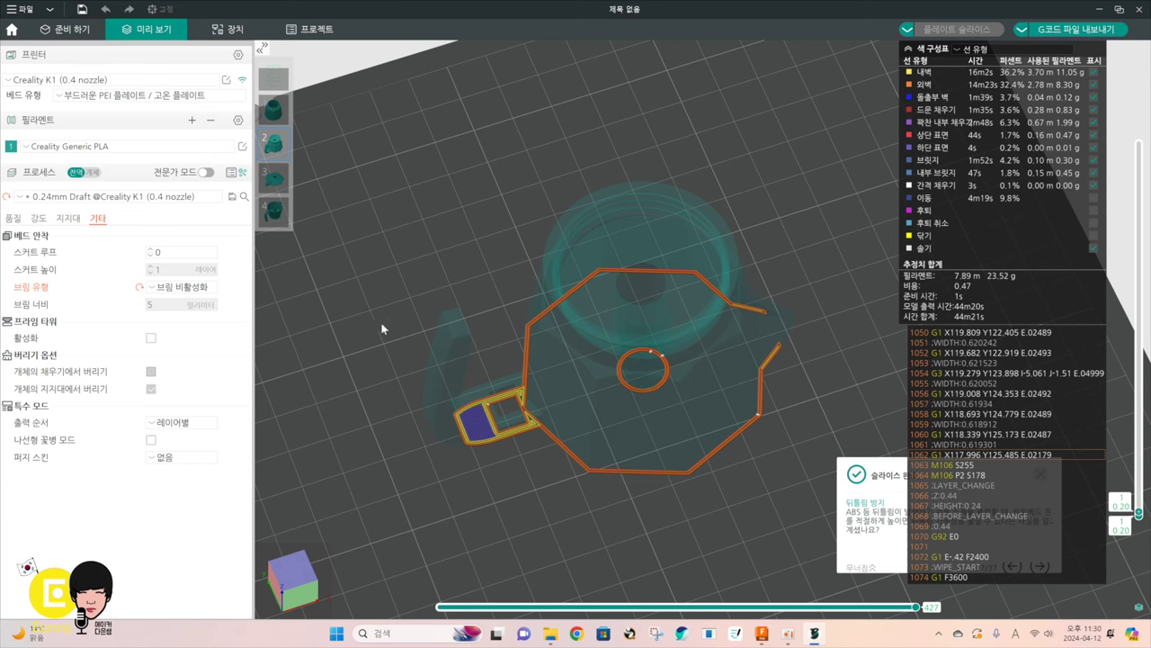
Set the brim type to outer brim only (외부 브림만) with a 3 mm width, re-slice plate 2, and raise the layer preview to layer 113
{"action": "left_click", "coordinate": [204, 293]}
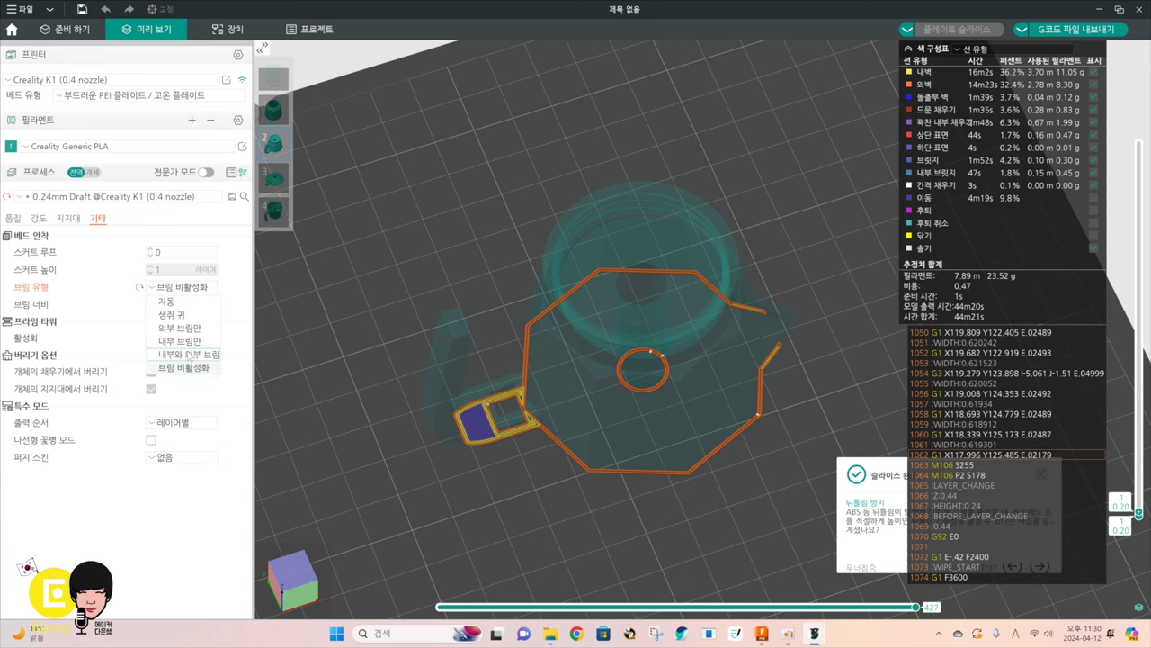
{"action": "left_click", "coordinate": [191, 331]}
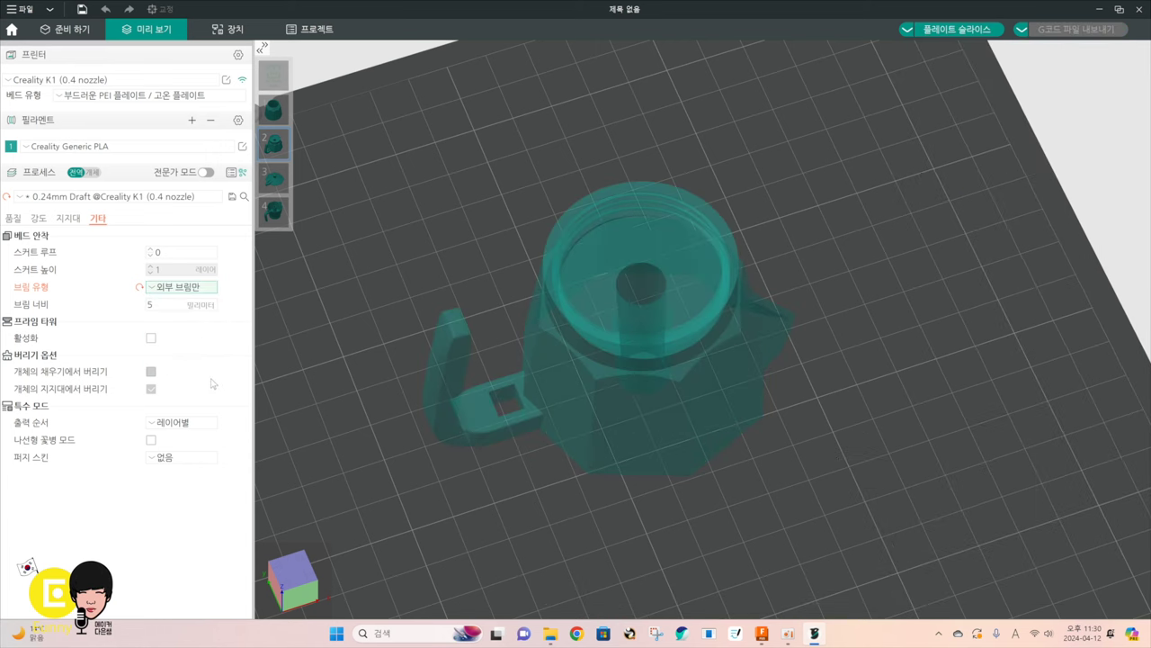
{"action": "left_click", "coordinate": [167, 308]}
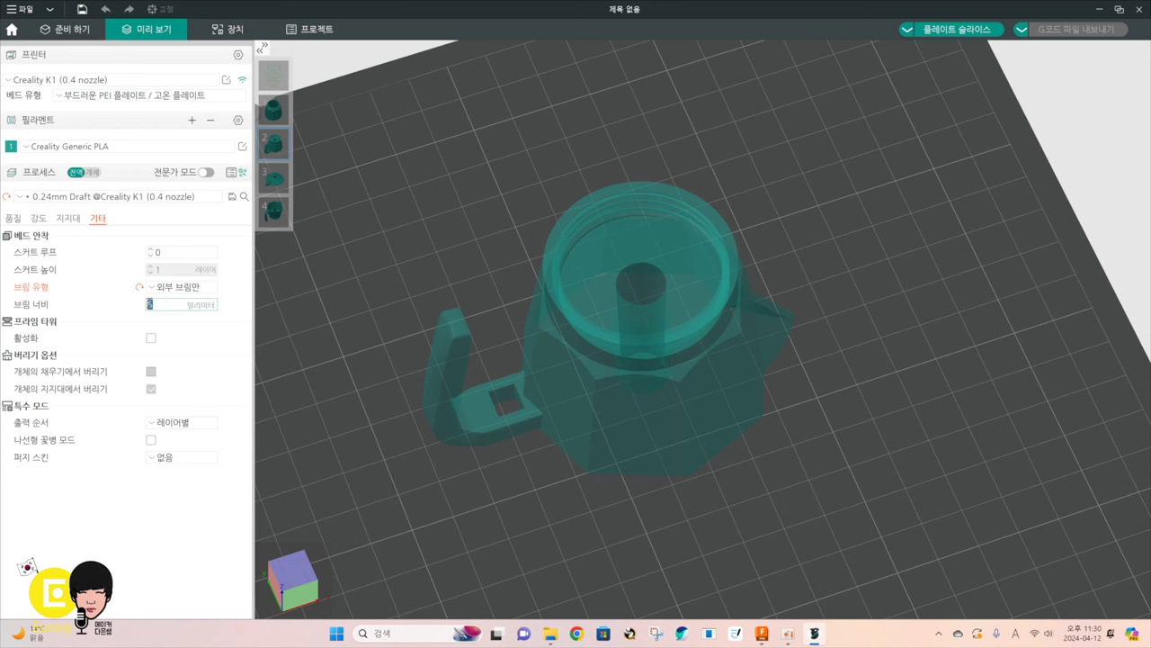
{"action": "type", "text": "3"}
{"action": "left_click", "coordinate": [926, 33]}
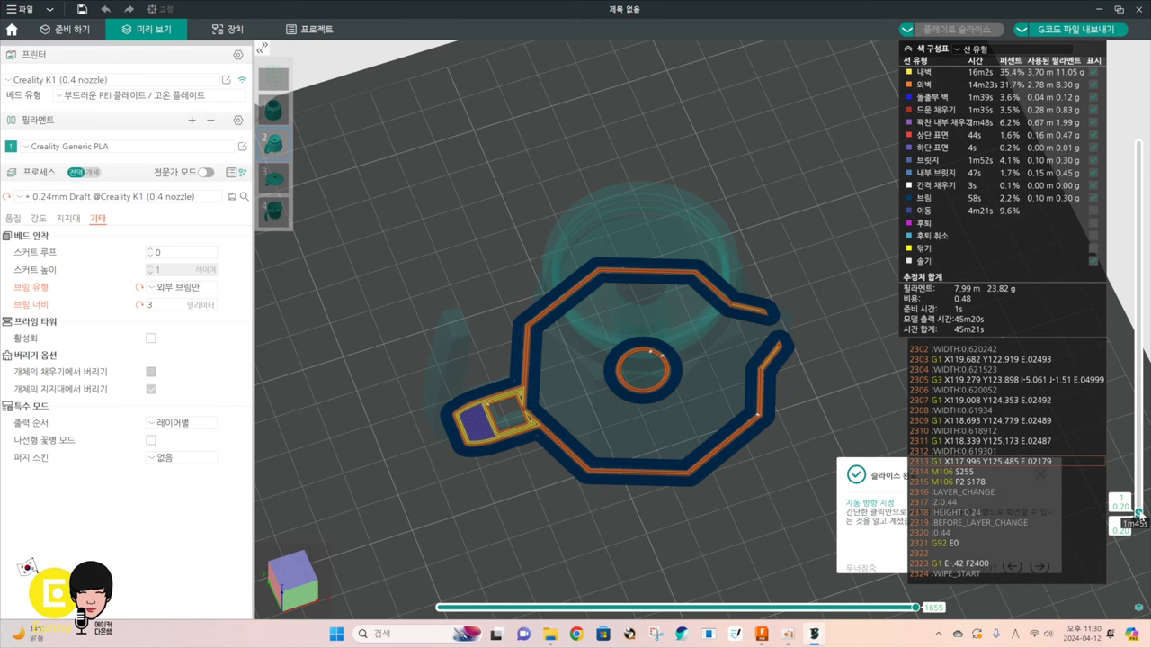
{"action": "left_click_drag", "start_coordinate": [1138, 514], "coordinate": [1017, 344]}
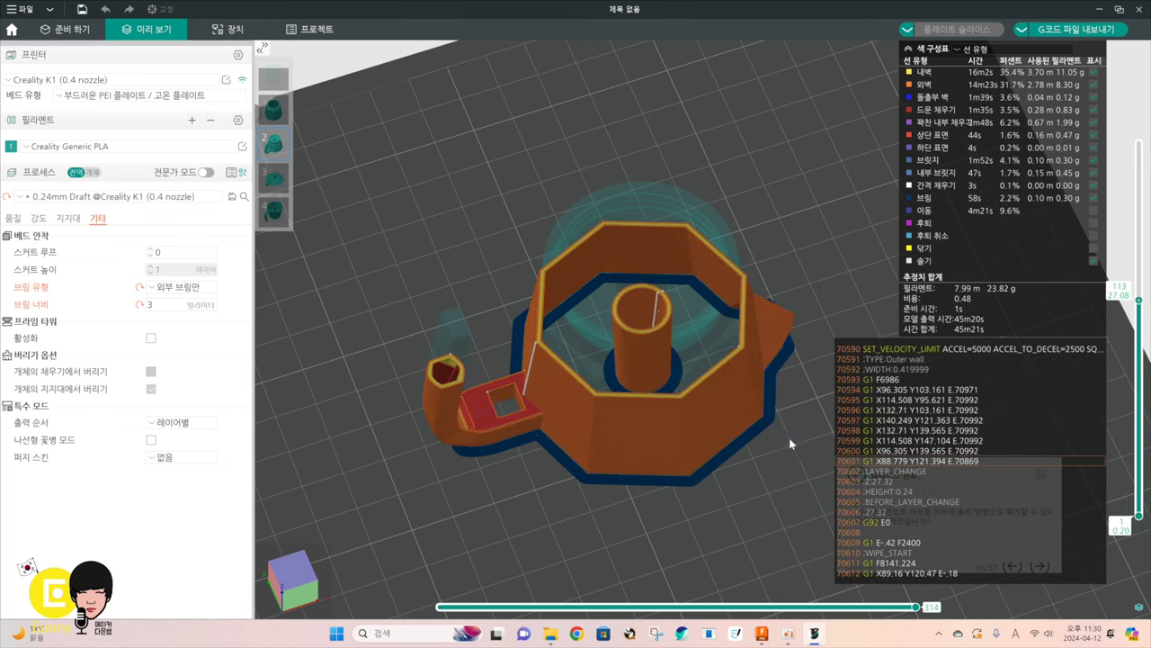
{"action": "mouse_move", "coordinate": [790, 443]}
{"action": "left_mouse_down"}
{"action": "mouse_move", "coordinate": [789, 470]}
{"action": "mouse_move", "coordinate": [779, 424]}
{"action": "mouse_move", "coordinate": [789, 454]}
{"action": "left_mouse_up"}
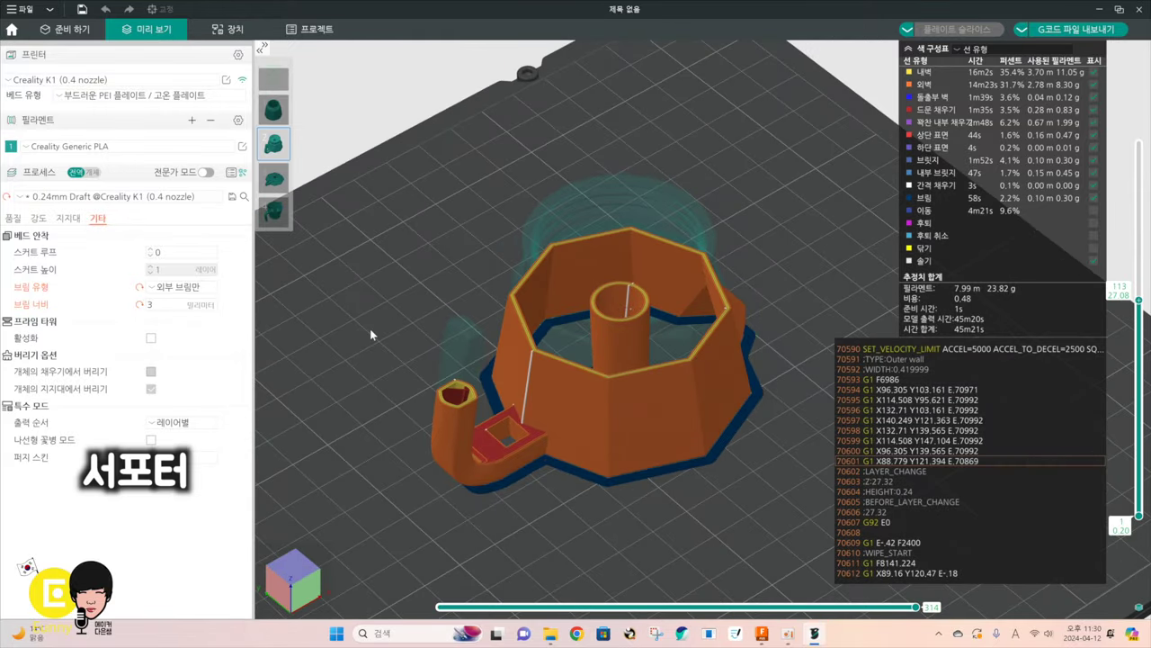
Enable supports with the normal auto type (일반(자동)), slice plate 2, and inspect the supports at full height, layer 350
{"action": "left_click", "coordinate": [68, 218]}
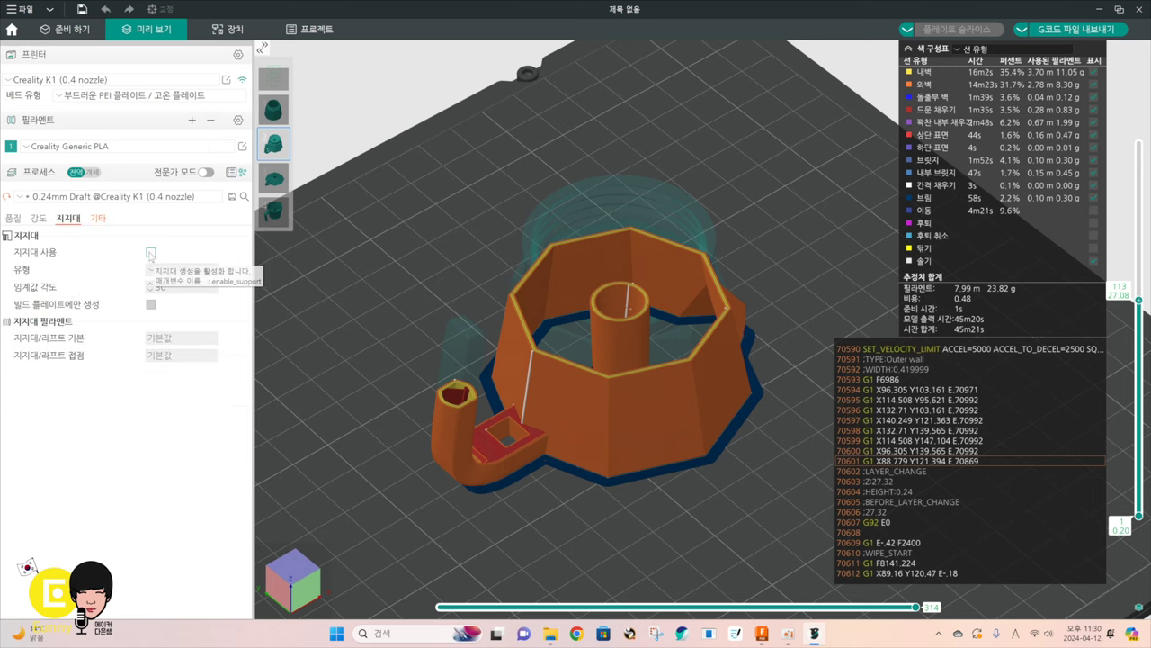
{"action": "left_click", "coordinate": [150, 253]}
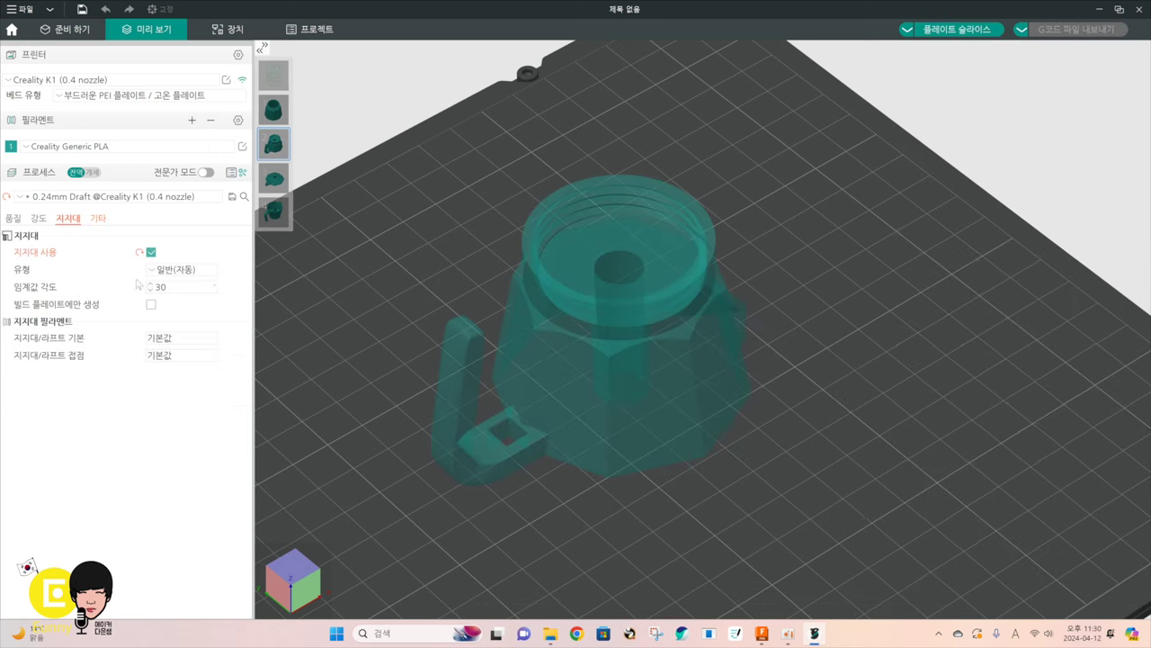
{"action": "left_click", "coordinate": [956, 29]}
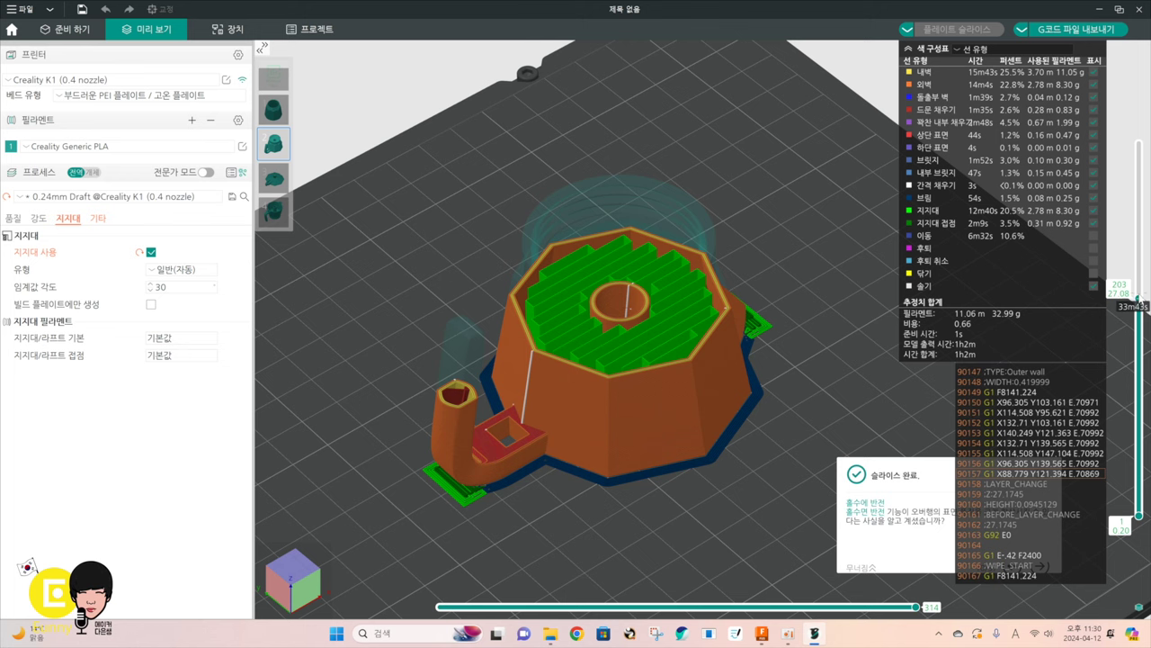
{"action": "left_click_drag", "start_coordinate": [1139, 300], "coordinate": [1139, 143]}
{"action": "left_click_drag", "start_coordinate": [791, 207], "coordinate": [734, 315]}
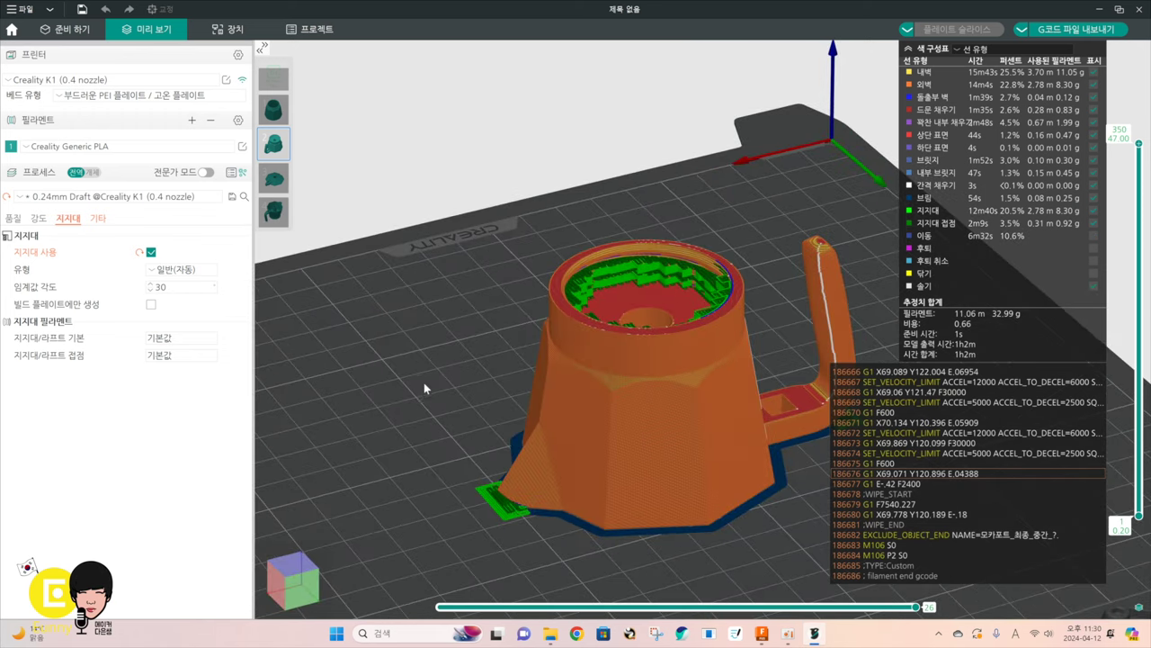
{"action": "left_click_drag", "start_coordinate": [423, 382], "coordinate": [547, 259]}
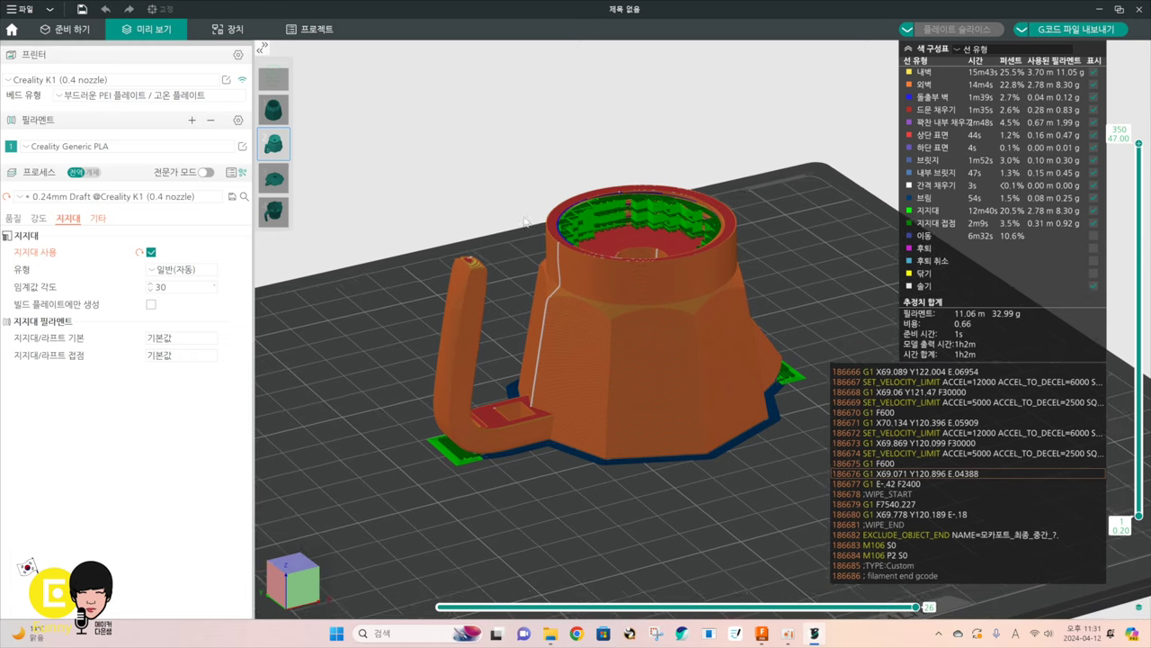
{"action": "left_click_drag", "start_coordinate": [524, 220], "coordinate": [534, 245]}
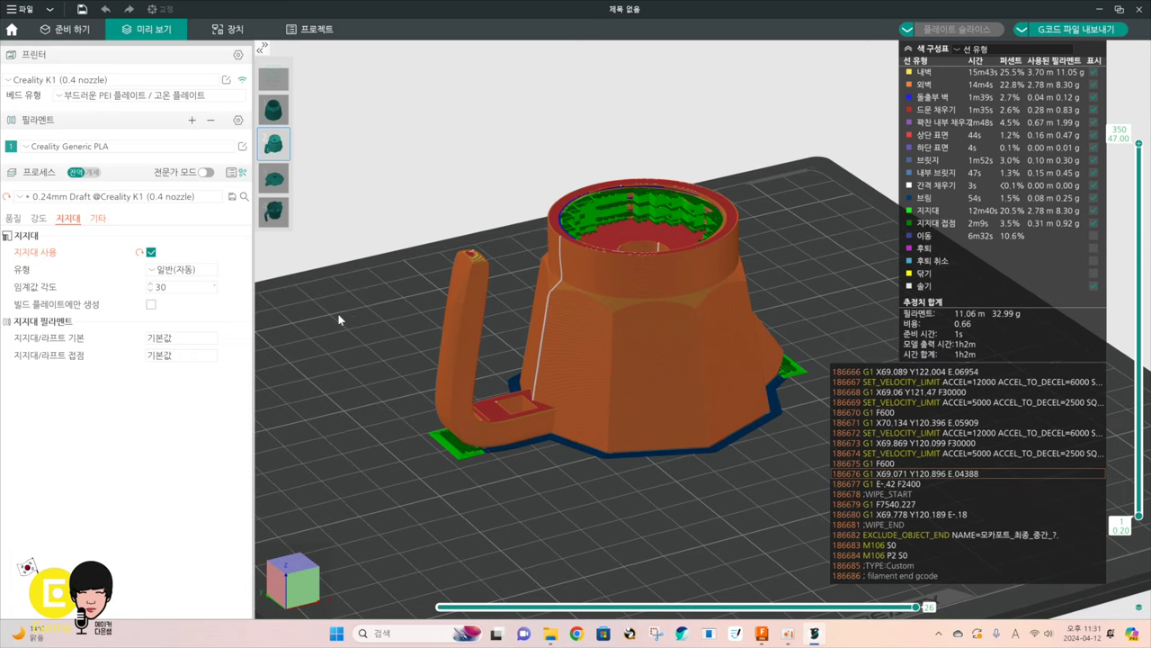
Change the support type to tree auto (나무(자동)), re-slice plate 2, and inspect the tree supports around the pot body
{"action": "left_click", "coordinate": [178, 269]}
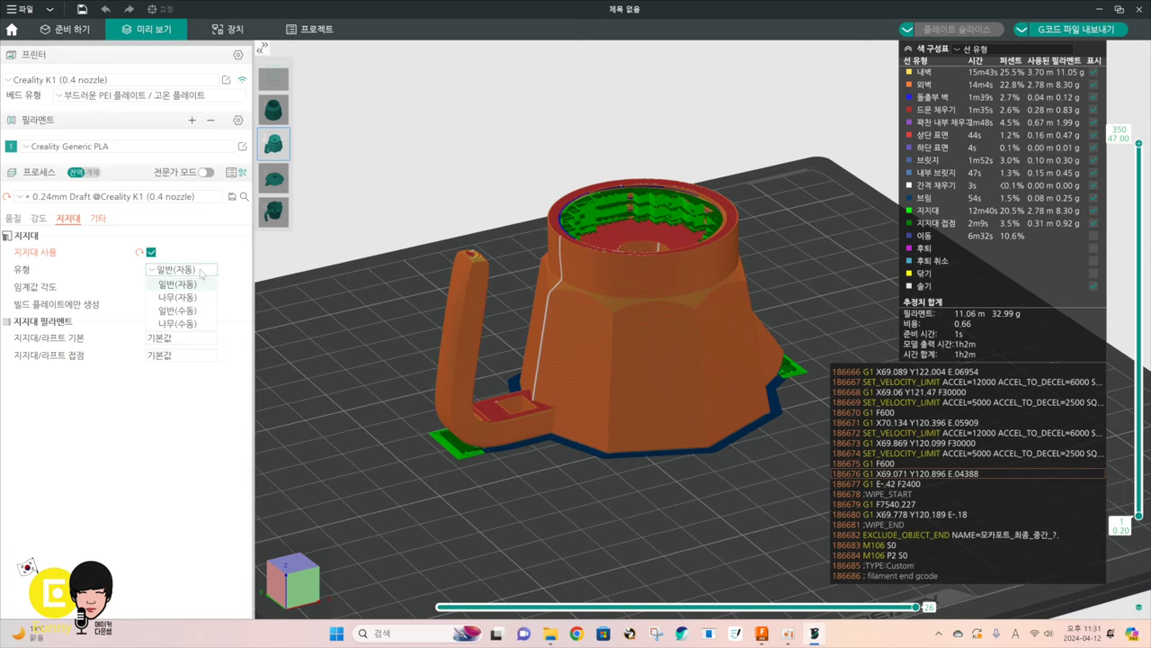
{"action": "left_click", "coordinate": [179, 297]}
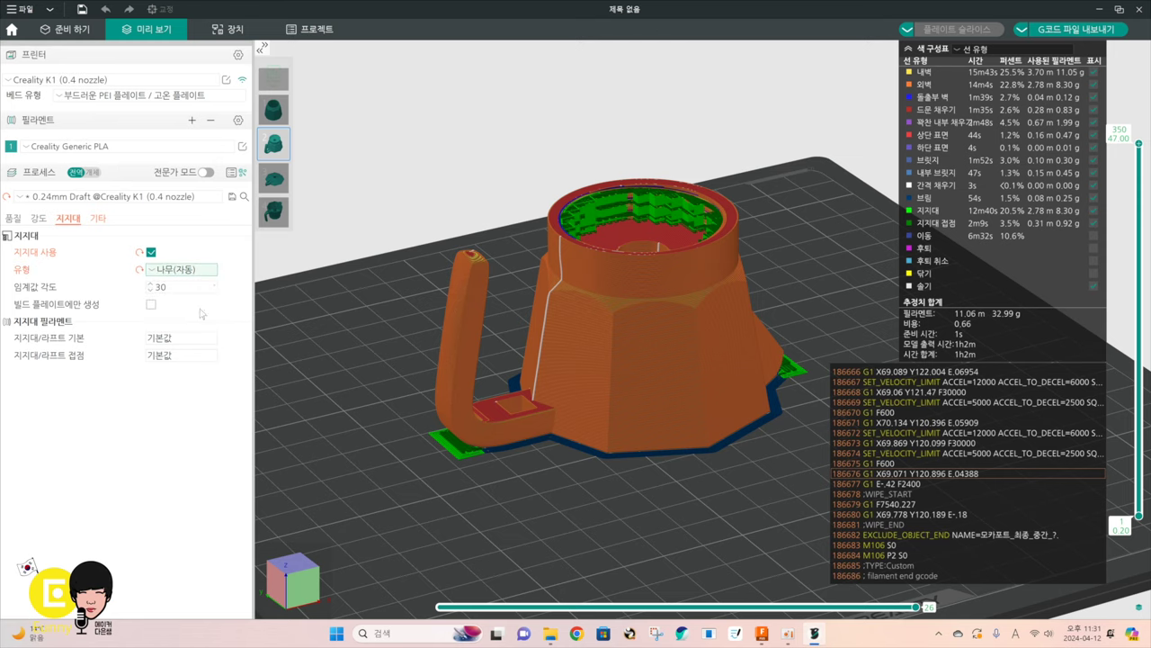
{"action": "left_click", "coordinate": [960, 30]}
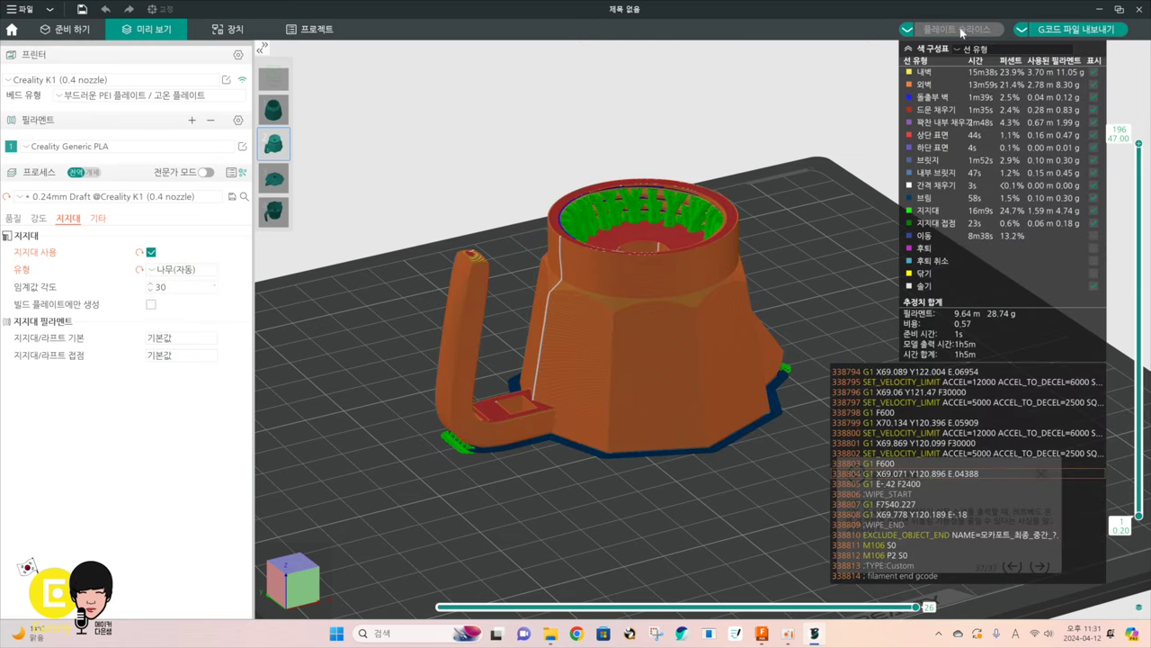
{"action": "left_click_drag", "start_coordinate": [792, 219], "coordinate": [681, 264]}
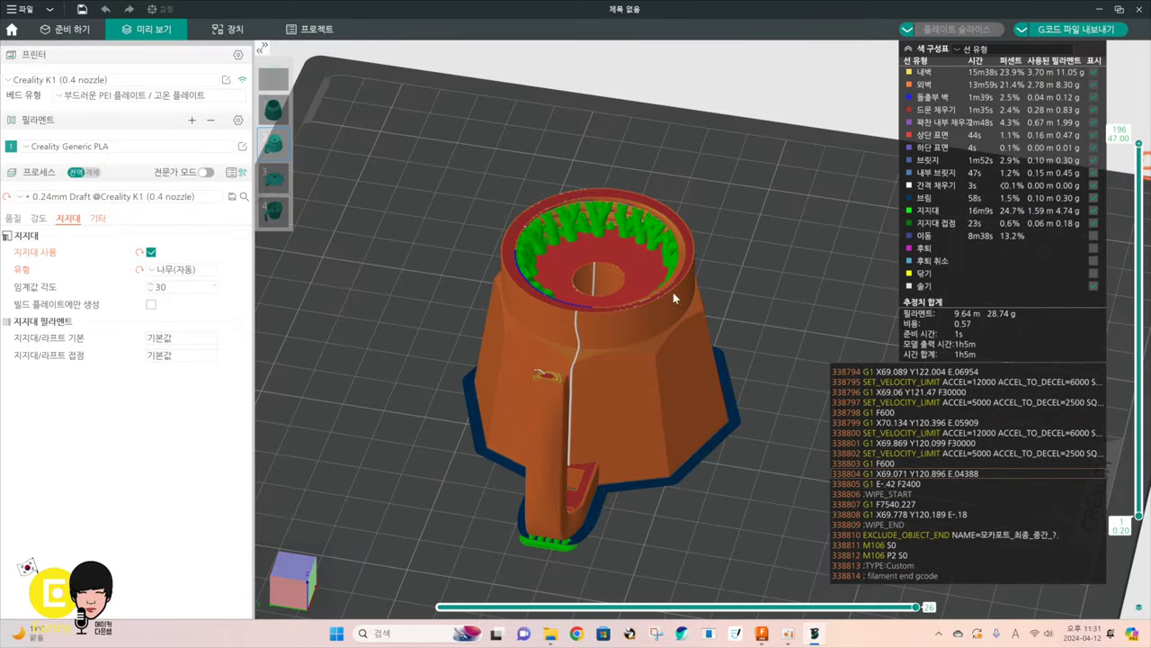
{"action": "left_click_drag", "start_coordinate": [781, 296], "coordinate": [747, 285]}
Restrict supports to the build plate only (빌드 플레이트에만 생성), re-slice plate 2, and inspect the remaining supports
{"action": "key", "text": "0"}
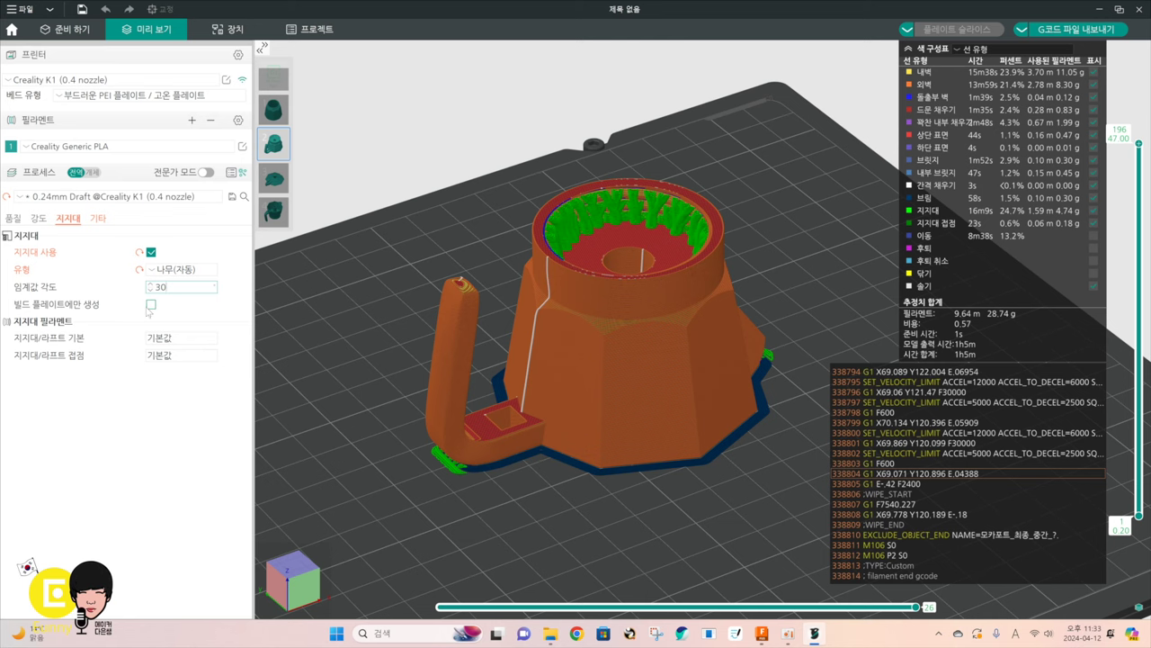
{"action": "left_click", "coordinate": [151, 304]}
{"action": "left_click_drag", "start_coordinate": [521, 554], "coordinate": [500, 544]}
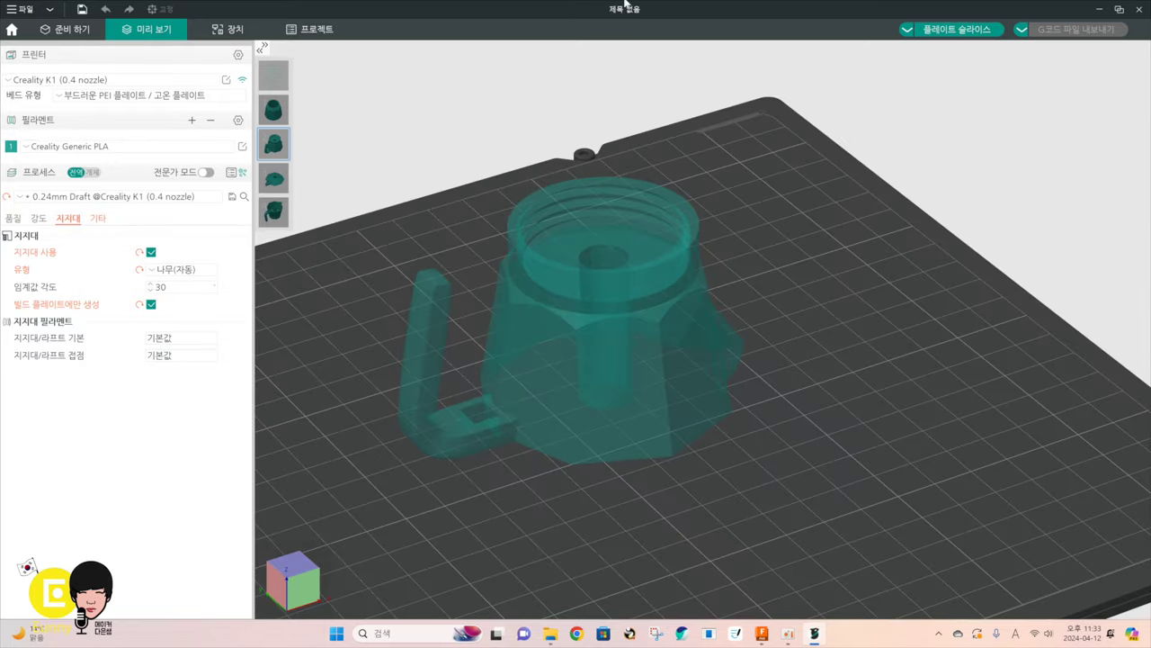
{"action": "left_click", "coordinate": [938, 33]}
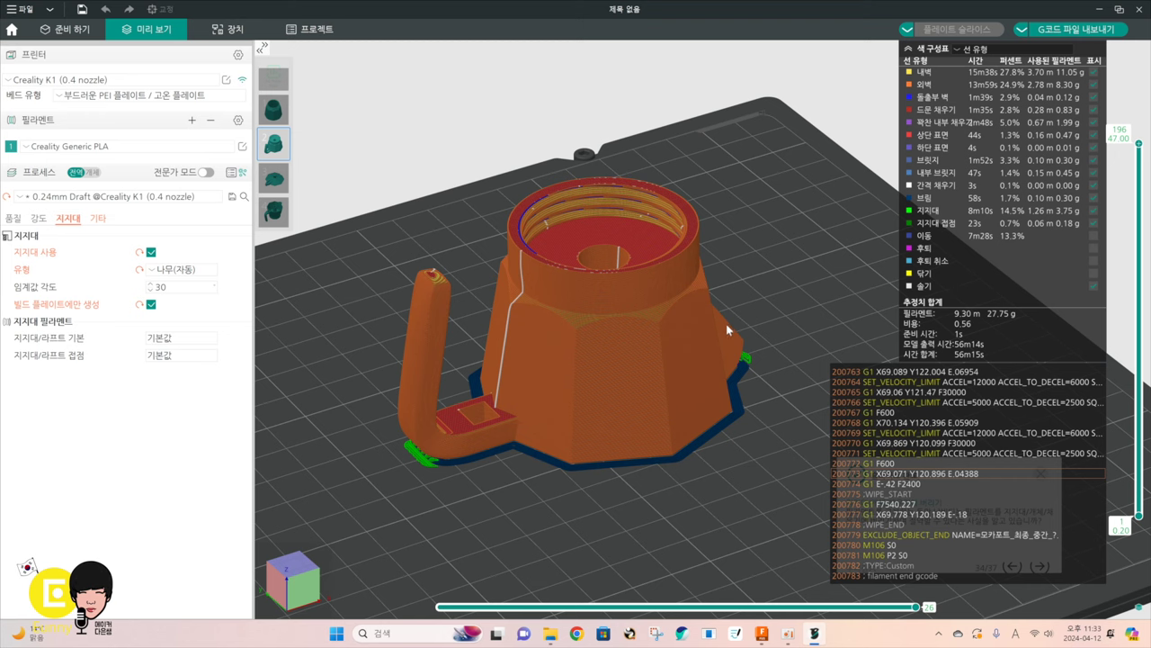
{"action": "mouse_move", "coordinate": [709, 508]}
{"action": "left_mouse_down"}
{"action": "mouse_move", "coordinate": [704, 489]}
{"action": "mouse_move", "coordinate": [718, 515]}
{"action": "mouse_move", "coordinate": [711, 459]}
{"action": "mouse_move", "coordinate": [718, 522]}
{"action": "mouse_move", "coordinate": [711, 500]}
{"action": "left_mouse_up"}
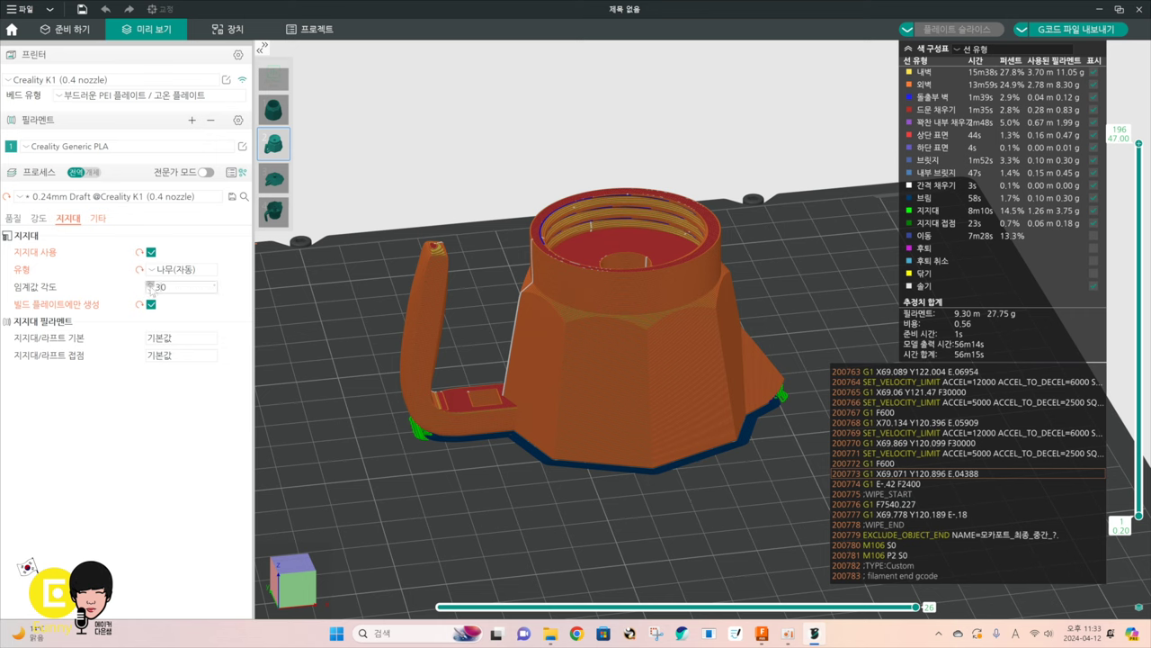
Set the support threshold angle (임계값 각도) to 50°, re-slice plate 2, and inspect the supports under the handle and spout
{"action": "type", "text": "1"}
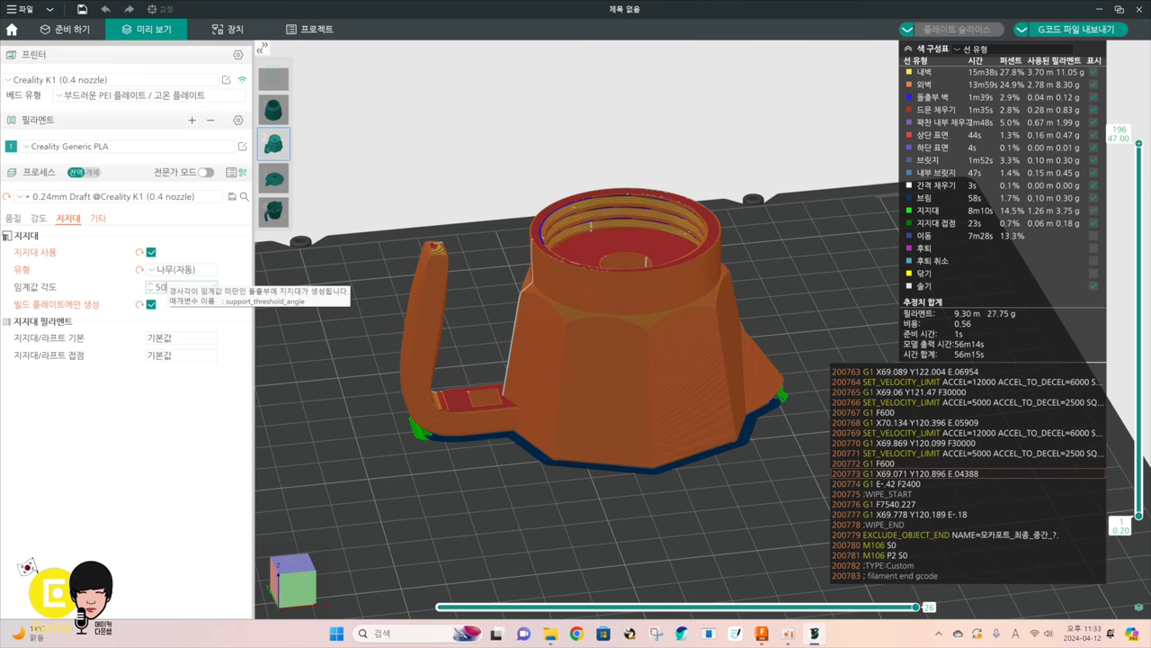
{"action": "type", "text": "50"}
{"action": "left_click", "coordinate": [515, 62]}
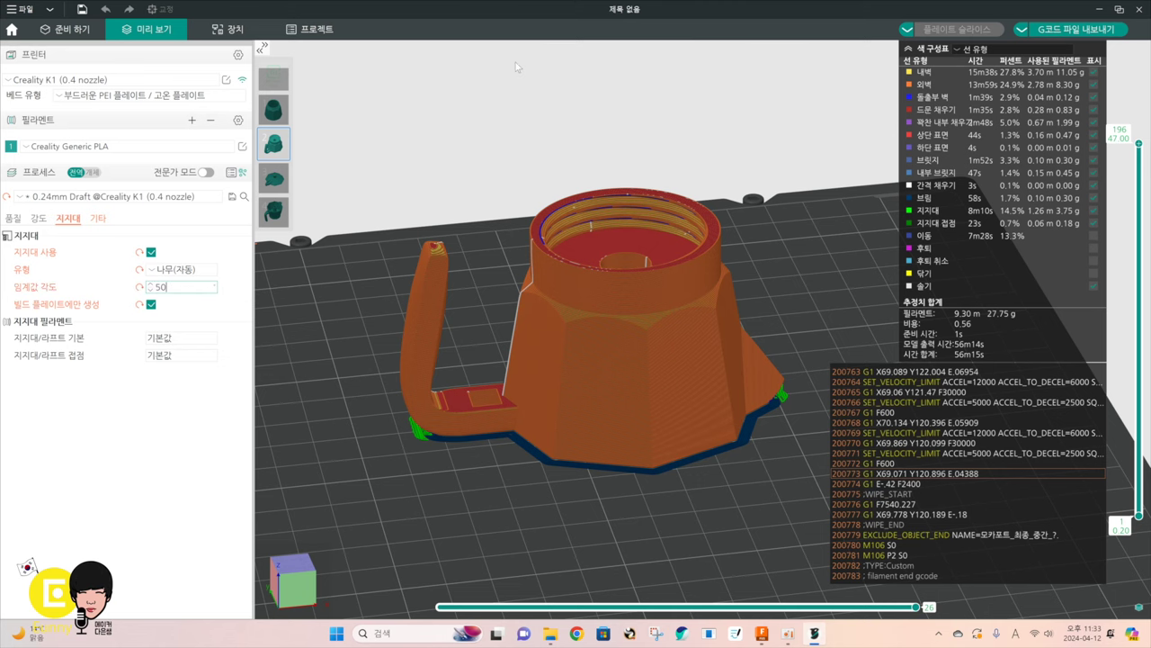
{"action": "left_click", "coordinate": [955, 29]}
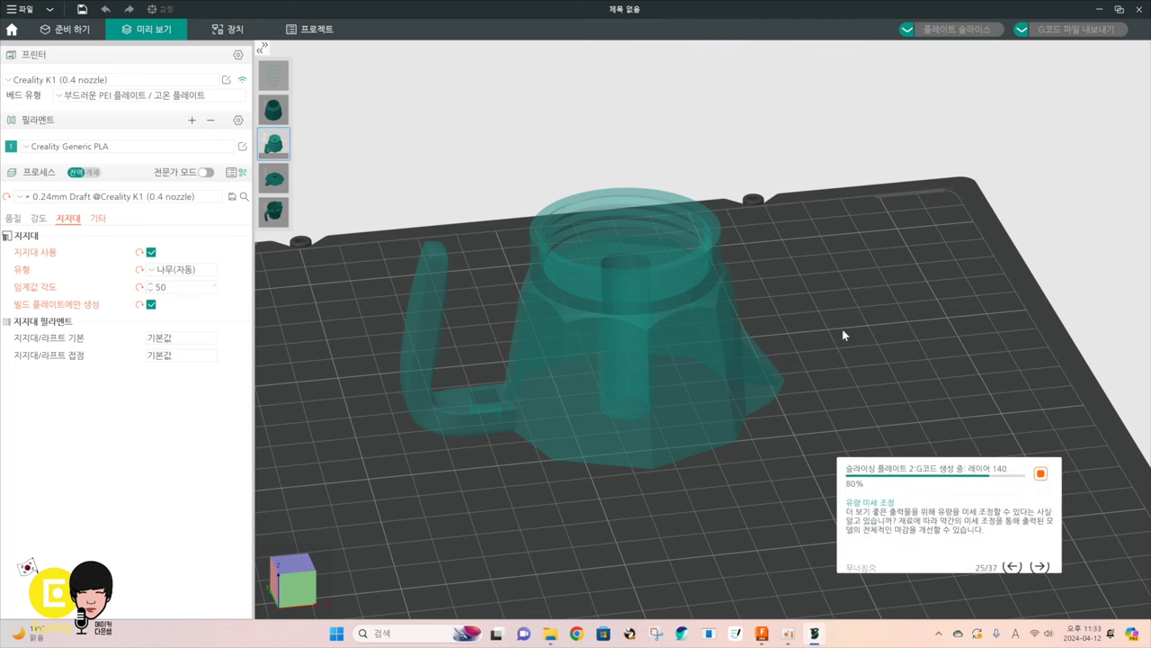
{"action": "left_click_drag", "start_coordinate": [834, 307], "coordinate": [789, 285]}
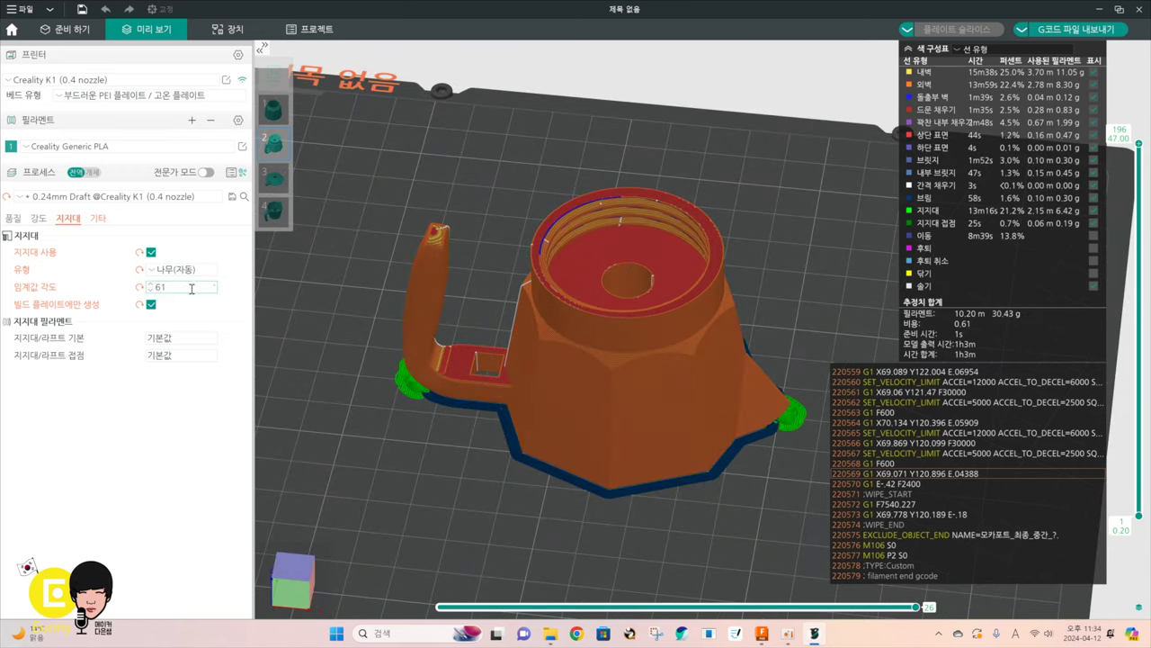
Return the support threshold angle to 30°, re-slice plate 2, and inspect the supports from below and above
{"action": "left_click", "coordinate": [182, 288]}
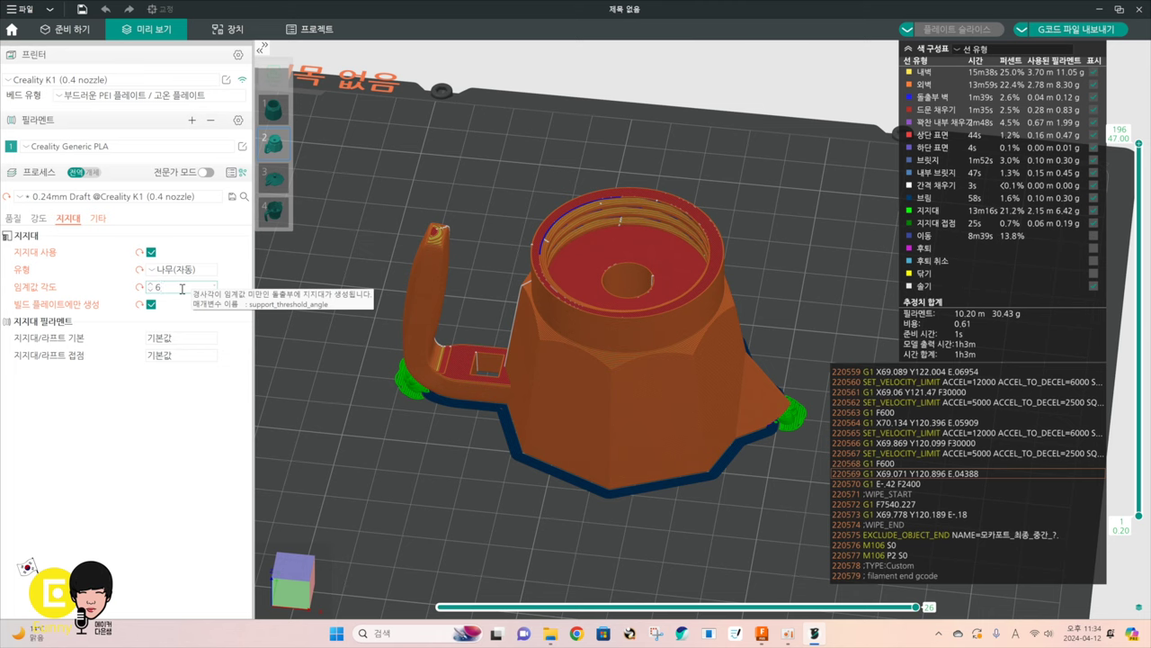
{"action": "type", "text": "30"}
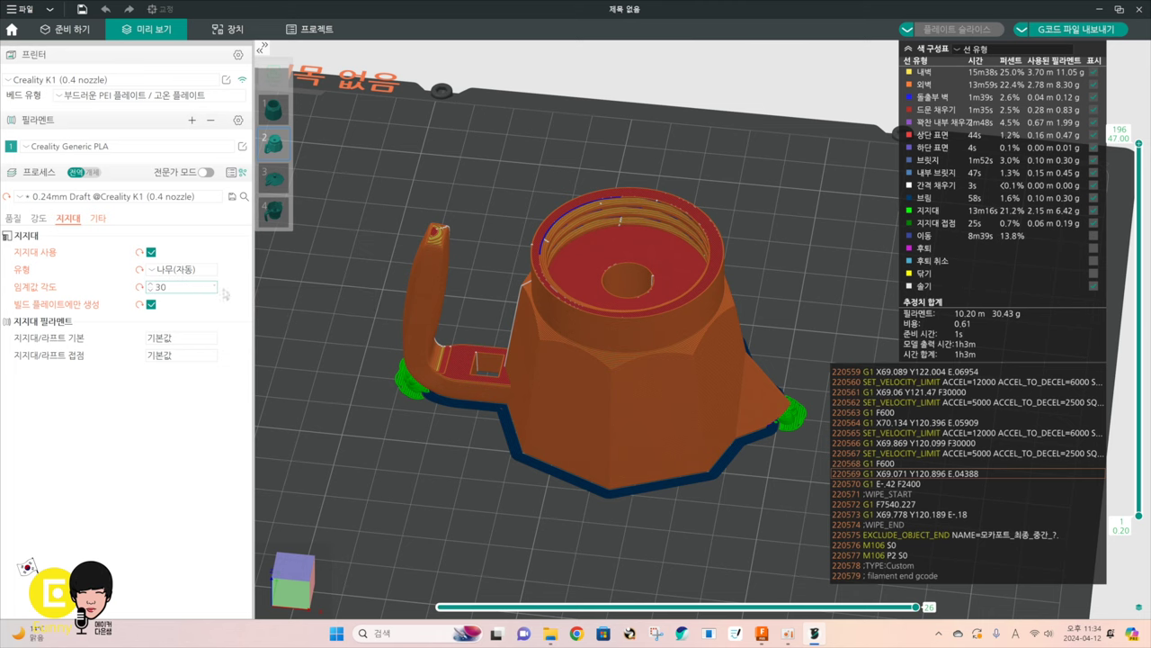
{"action": "left_click", "coordinate": [337, 303]}
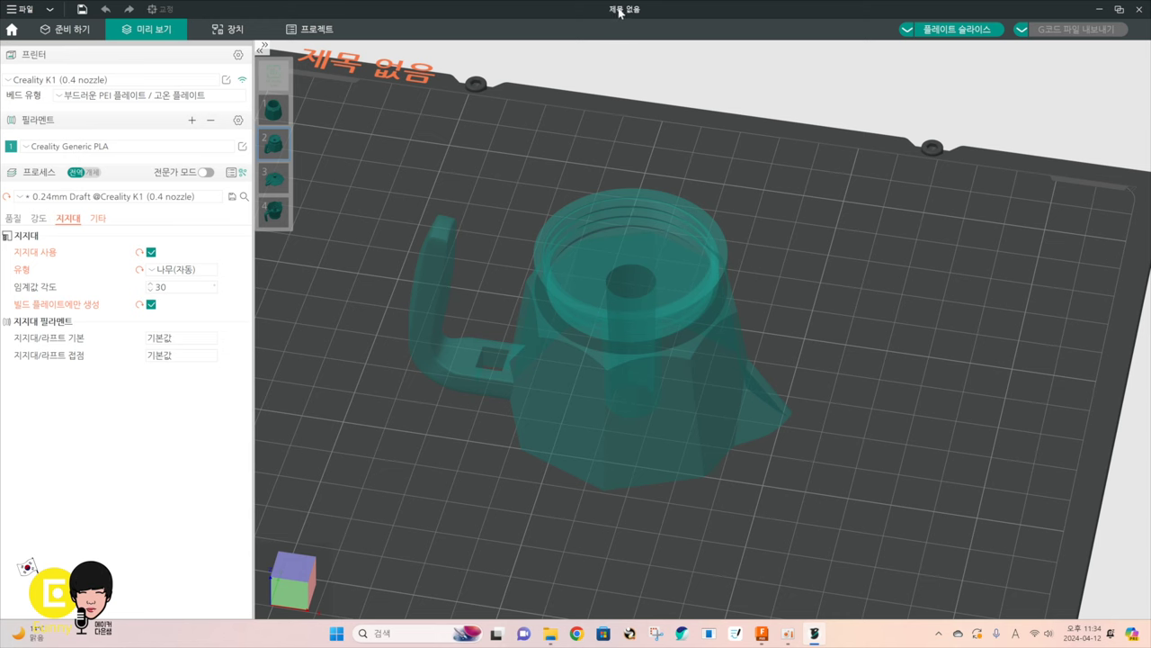
{"action": "left_click", "coordinate": [939, 30]}
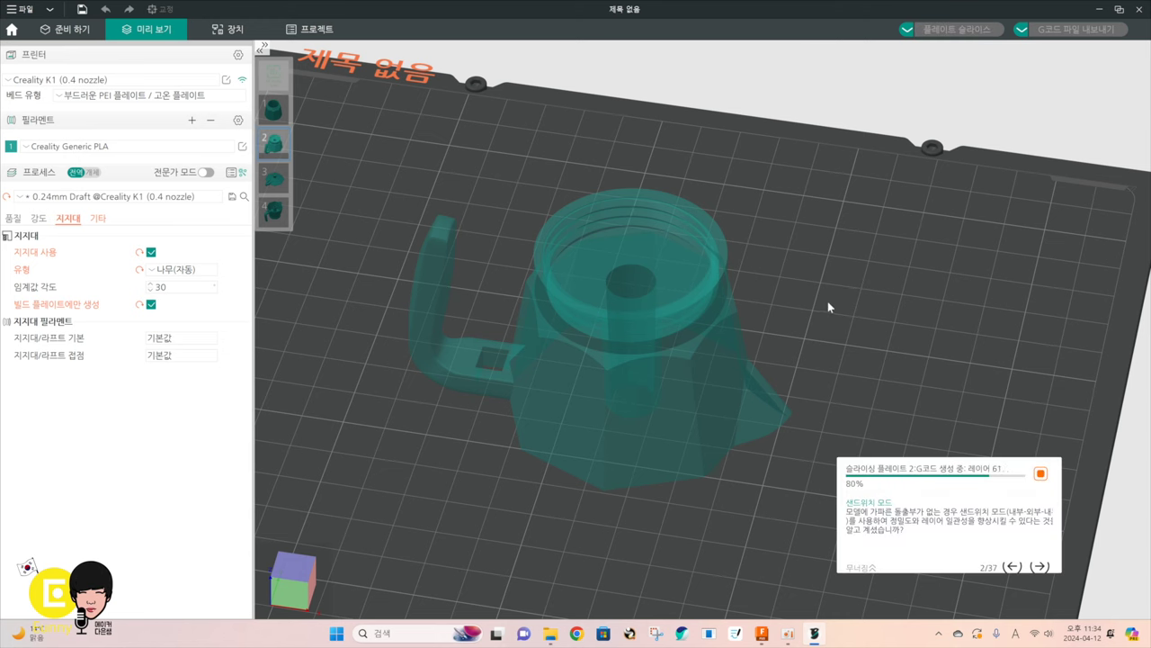
{"action": "left_click_drag", "start_coordinate": [783, 294], "coordinate": [761, 302]}
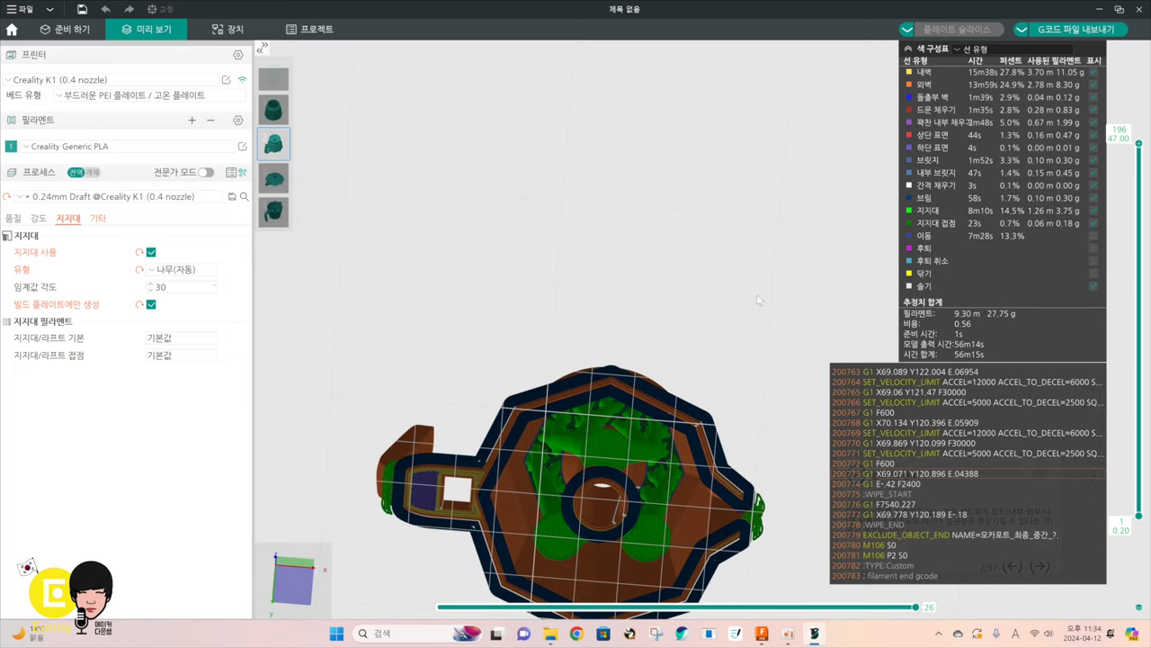
{"action": "left_click_drag", "start_coordinate": [705, 275], "coordinate": [710, 317]}
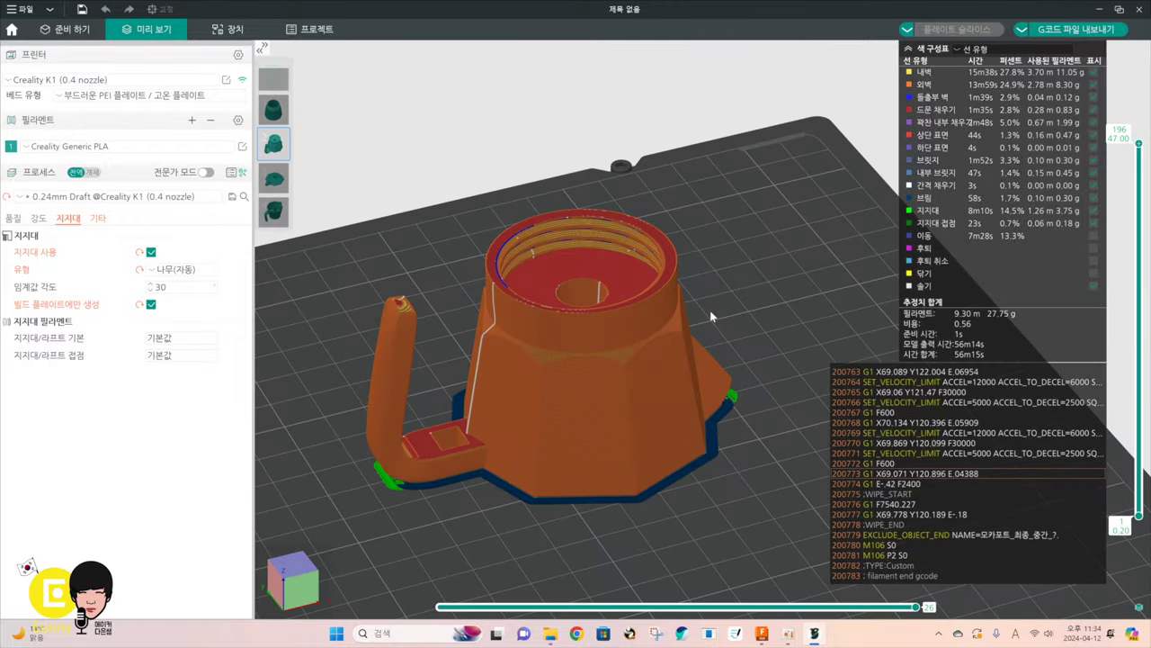
{"action": "left_click", "coordinate": [180, 269]}
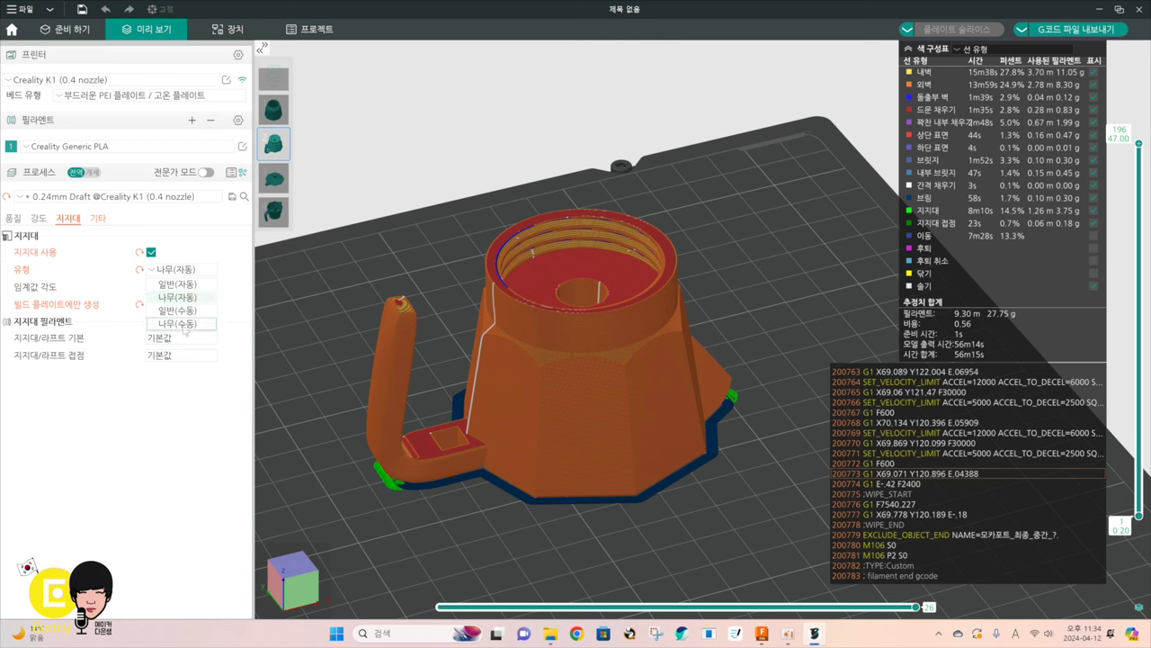
{"action": "left_click", "coordinate": [359, 265]}
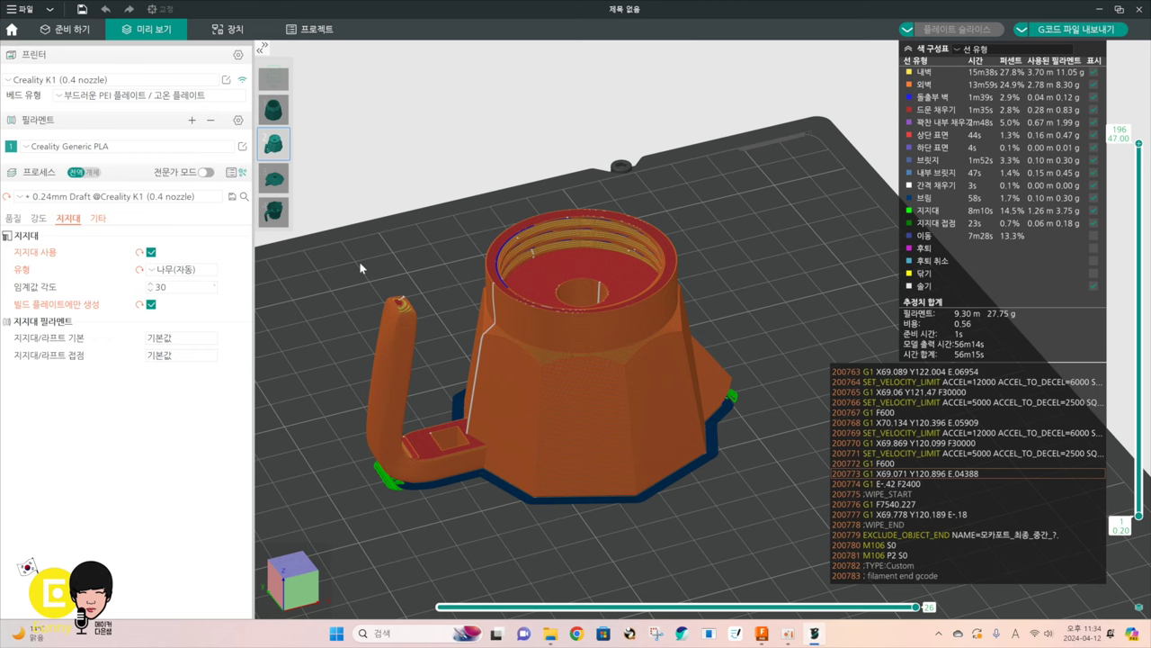
{"action": "left_click_drag", "start_coordinate": [359, 262], "coordinate": [364, 260]}
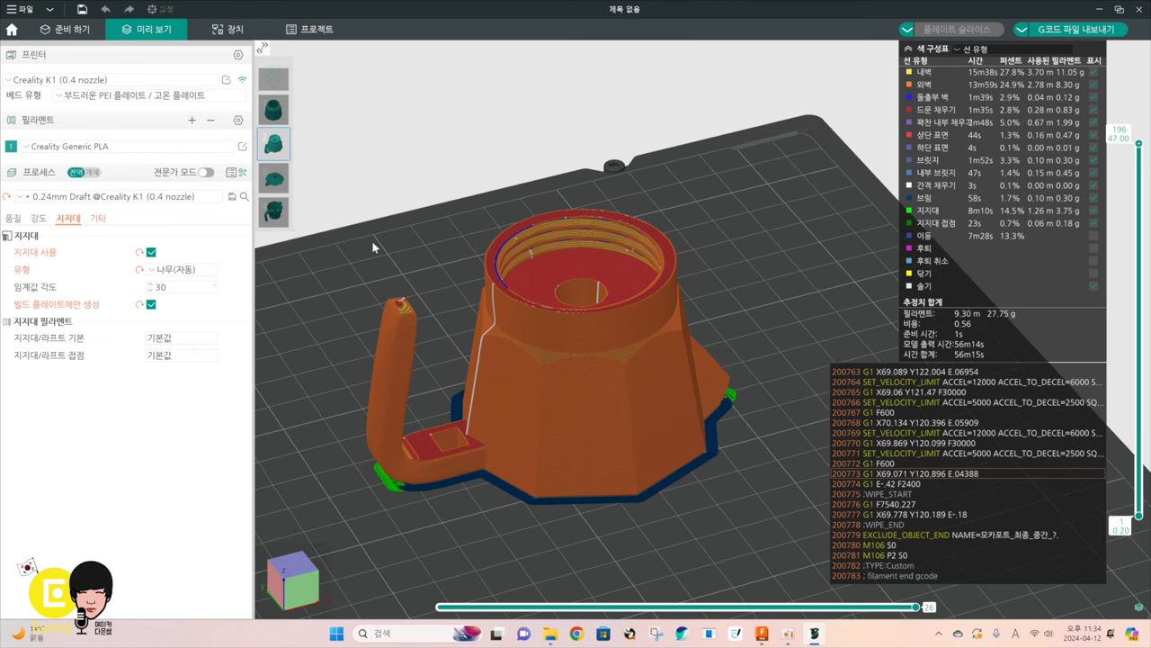
Return to the preparation view and change the support type to normal manual (일반(수동))
{"action": "left_click", "coordinate": [97, 39]}
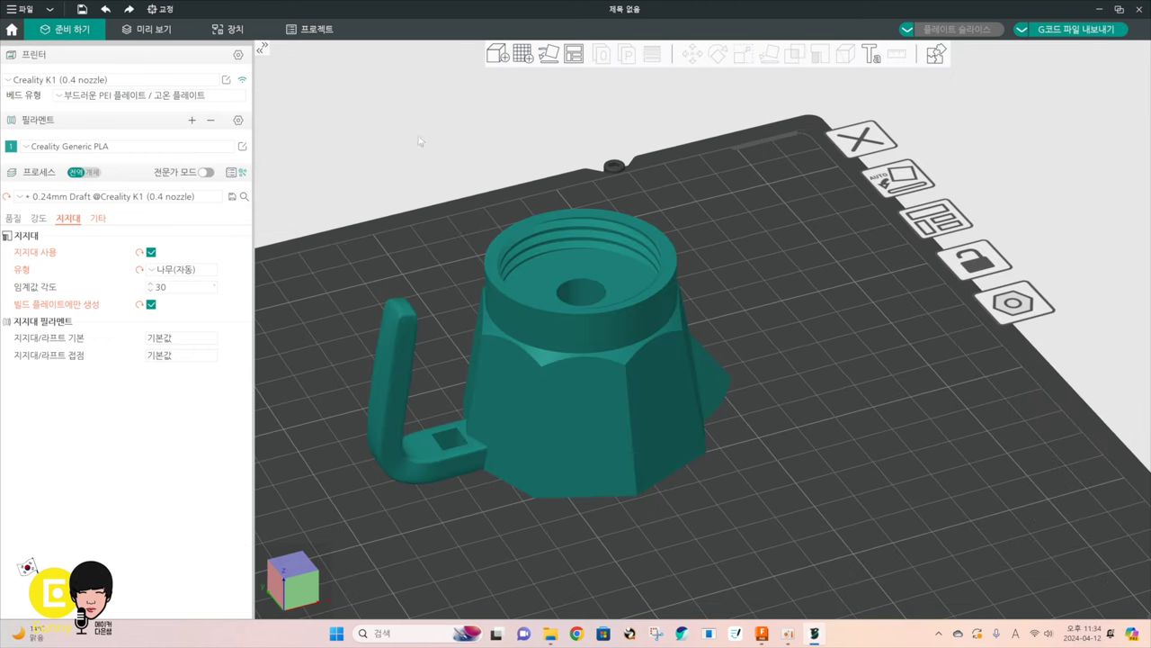
{"action": "left_click", "coordinate": [180, 269]}
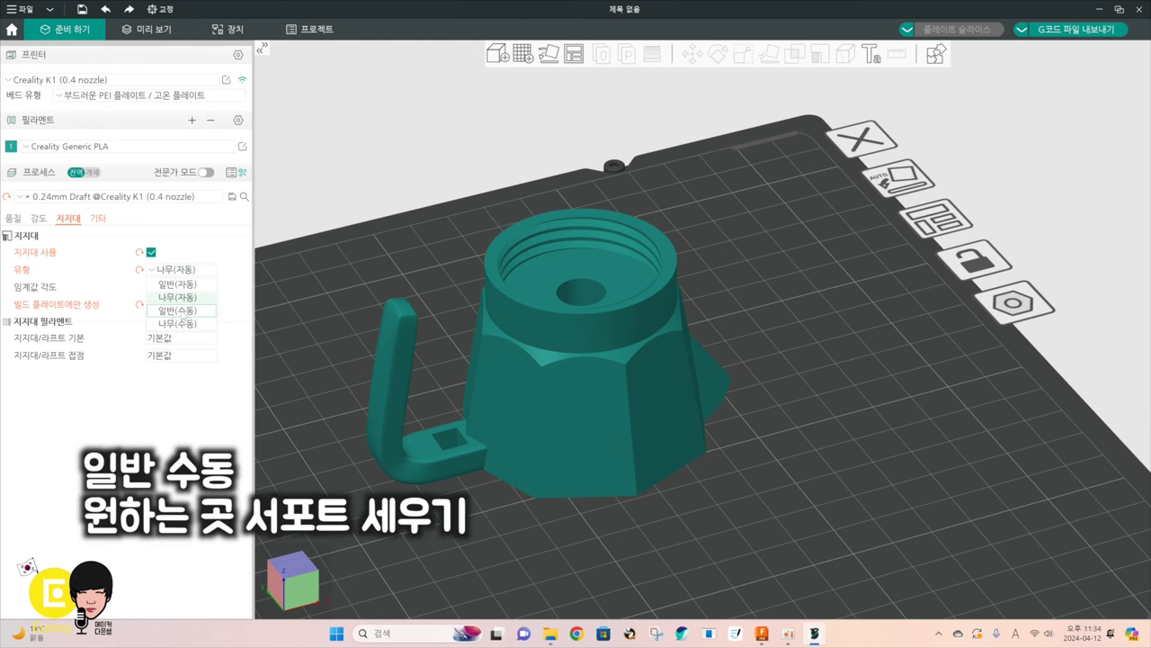
{"action": "left_click", "coordinate": [180, 310]}
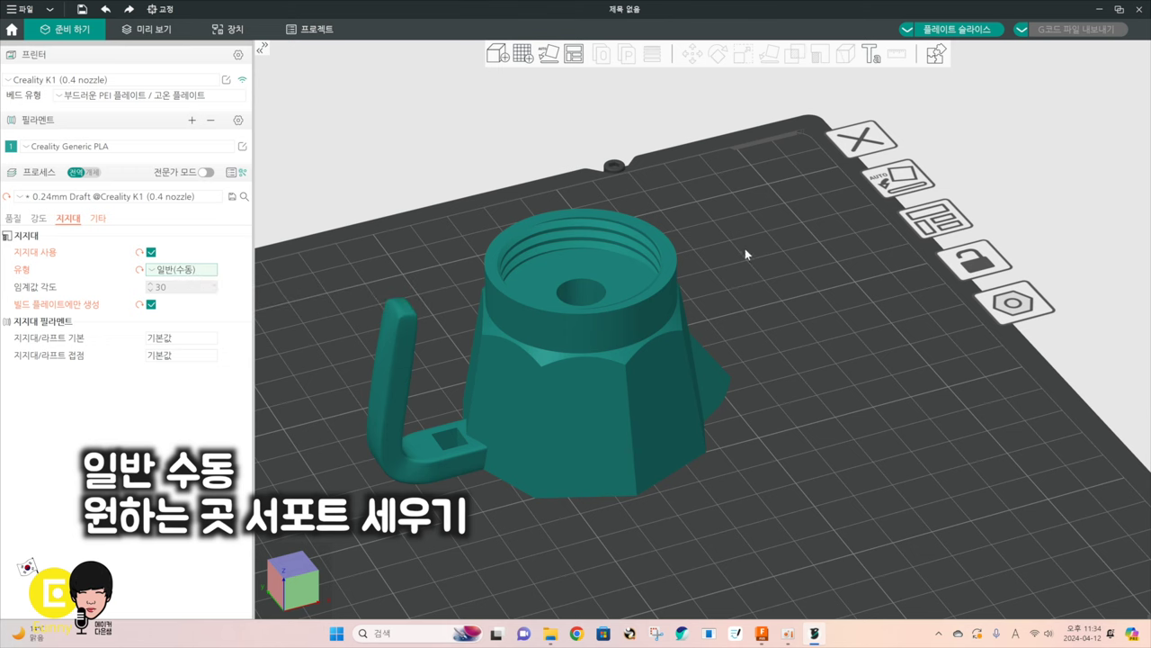
Open support painting for the pot body, set the pen size to 2.49, and paint one support spot on the inner ceiling beside the central tube
{"action": "left_click_drag", "start_coordinate": [832, 340], "coordinate": [875, 352]}
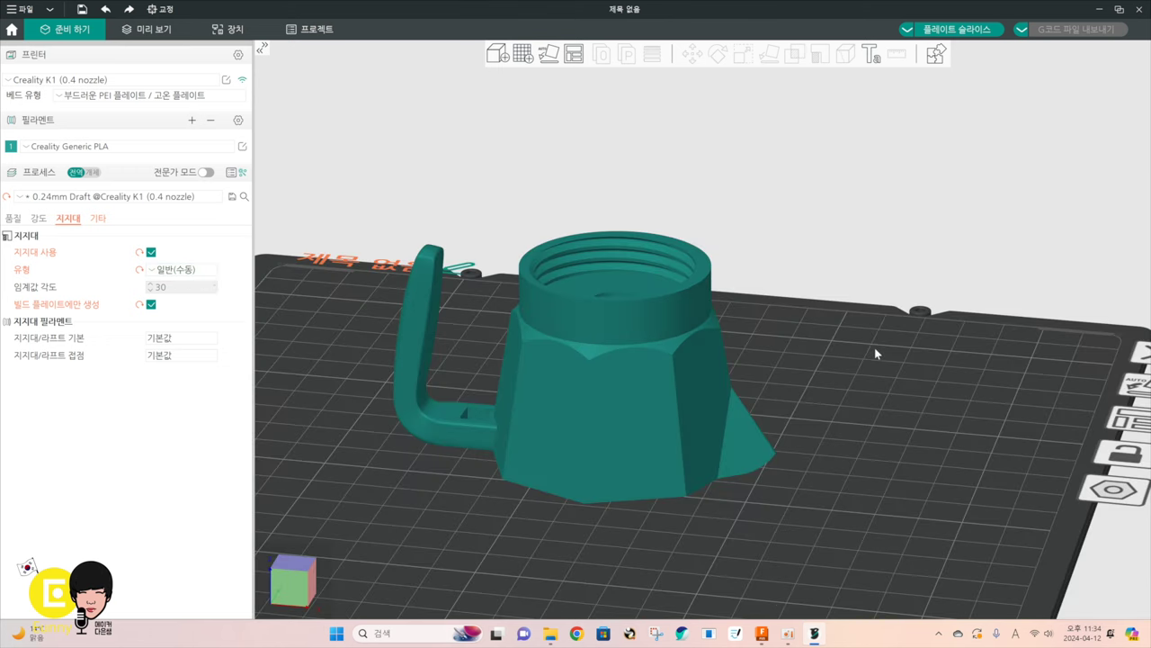
{"action": "left_click", "coordinate": [675, 392]}
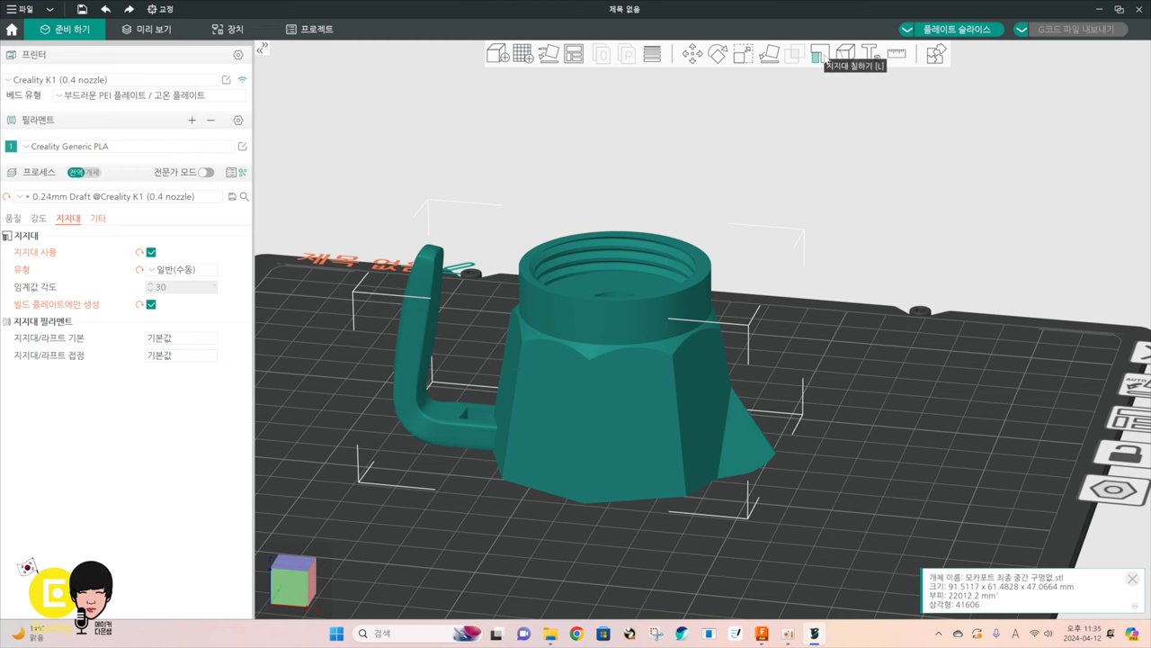
{"action": "left_click", "coordinate": [818, 56]}
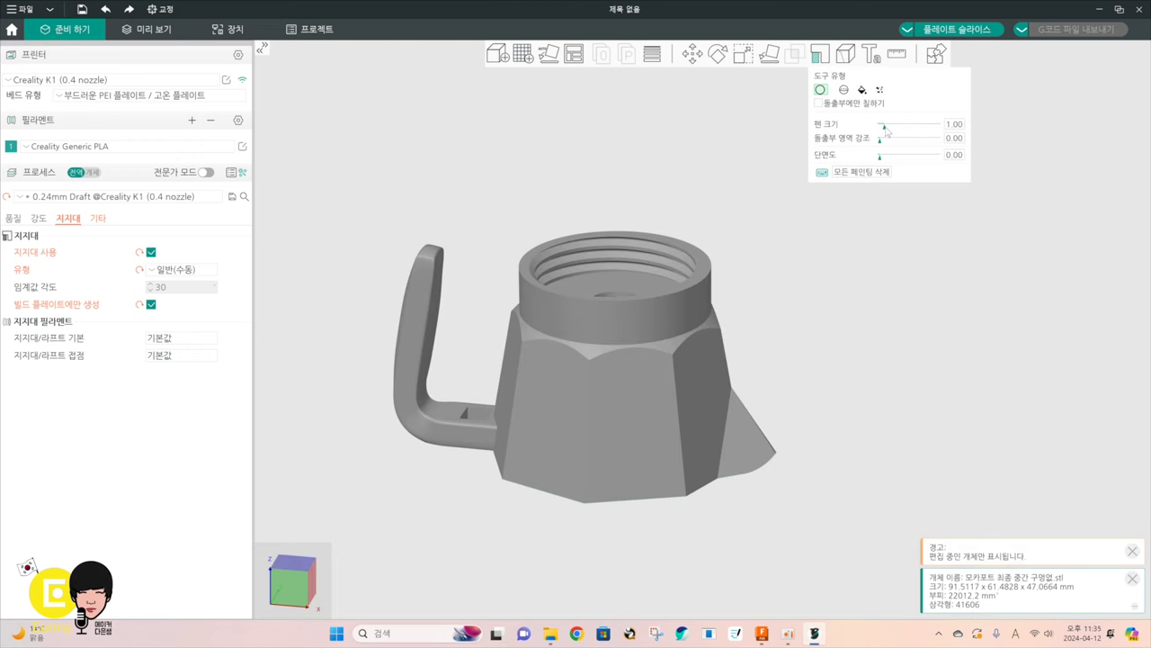
{"action": "left_click_drag", "start_coordinate": [884, 127], "coordinate": [895, 127]}
{"action": "left_click_drag", "start_coordinate": [613, 566], "coordinate": [603, 514]}
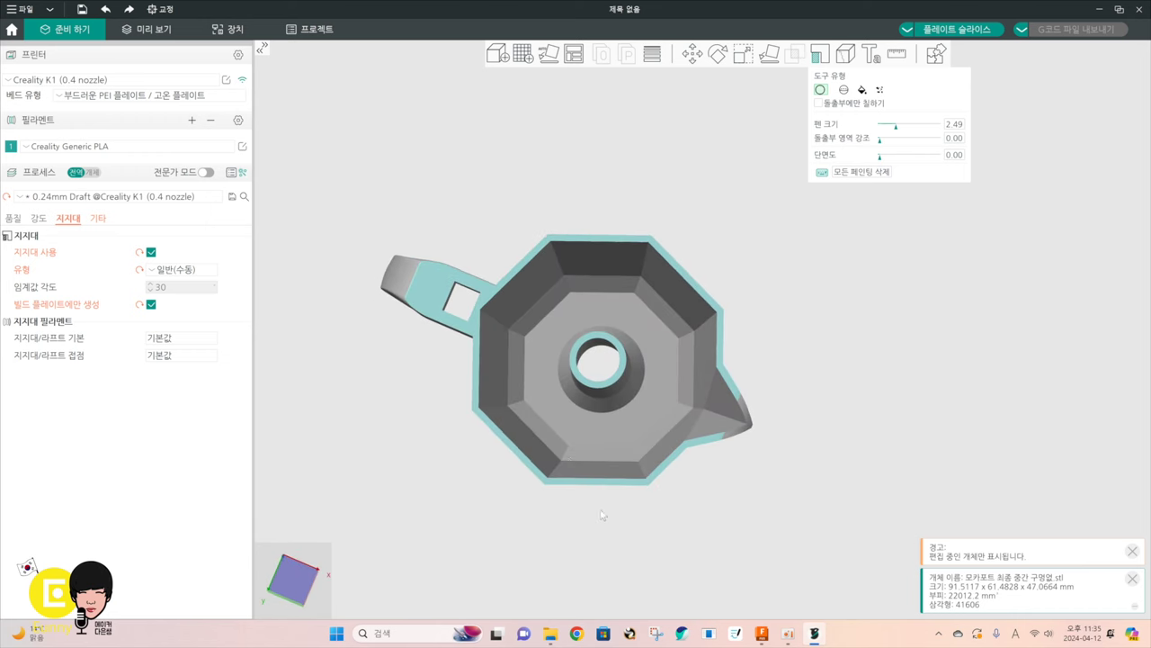
{"action": "left_click_drag", "start_coordinate": [554, 395], "coordinate": [551, 391]}
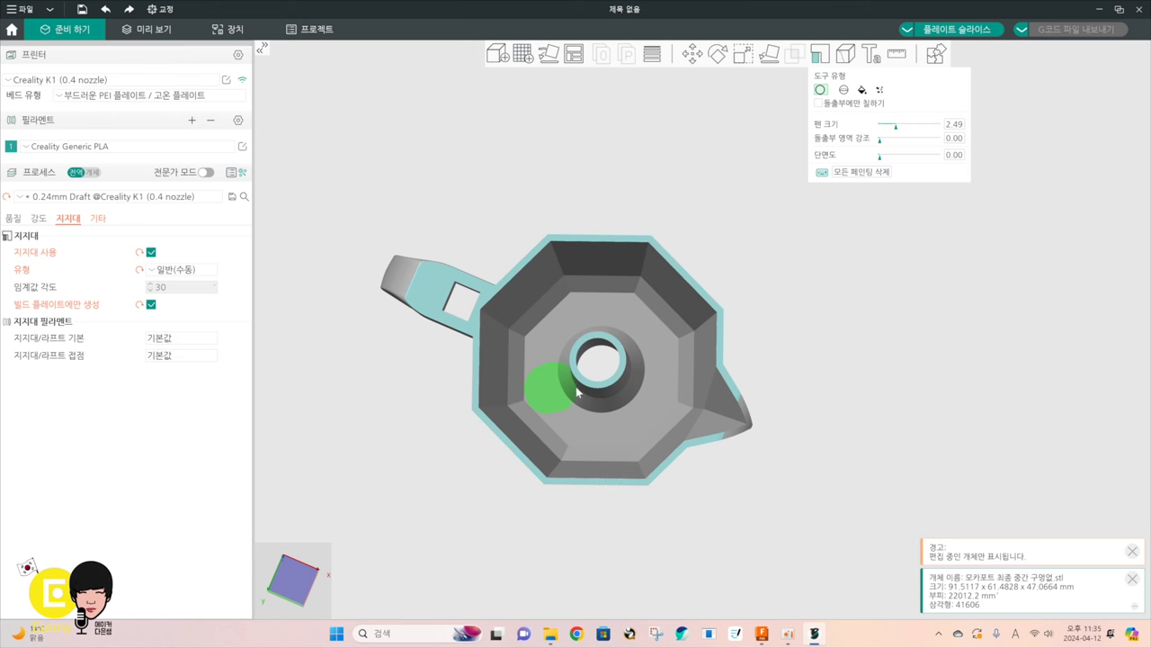
Slice plate 2 with the painted support spot and inspect the resulting support from below
{"action": "left_click", "coordinate": [957, 30]}
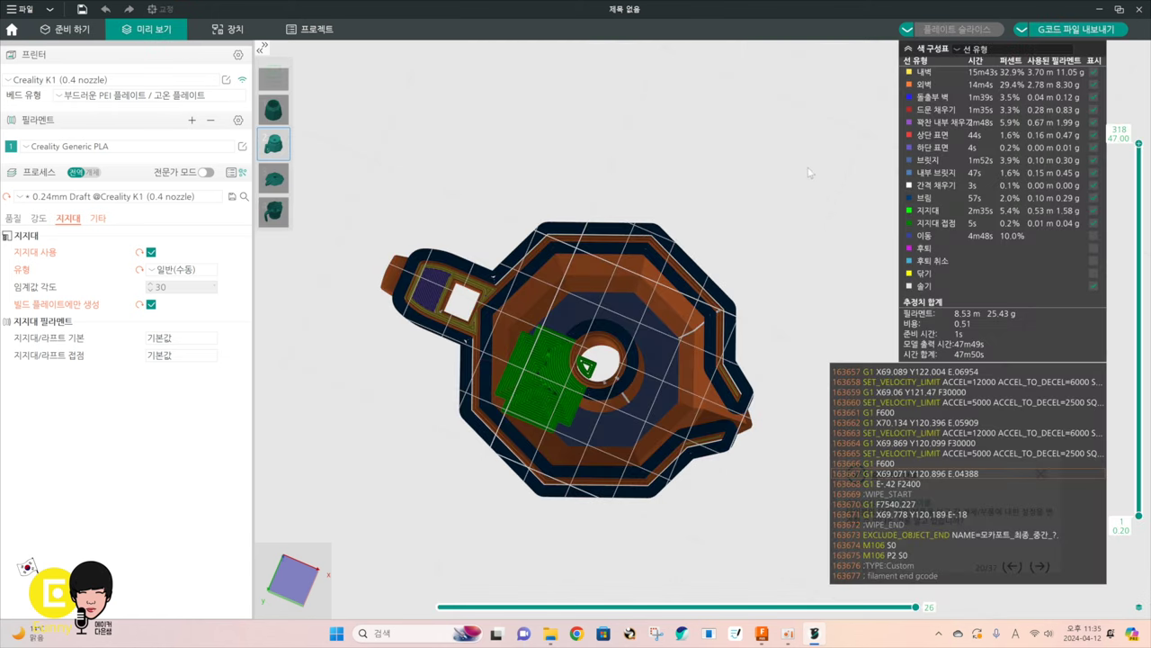
{"action": "left_click_drag", "start_coordinate": [746, 231], "coordinate": [590, 320]}
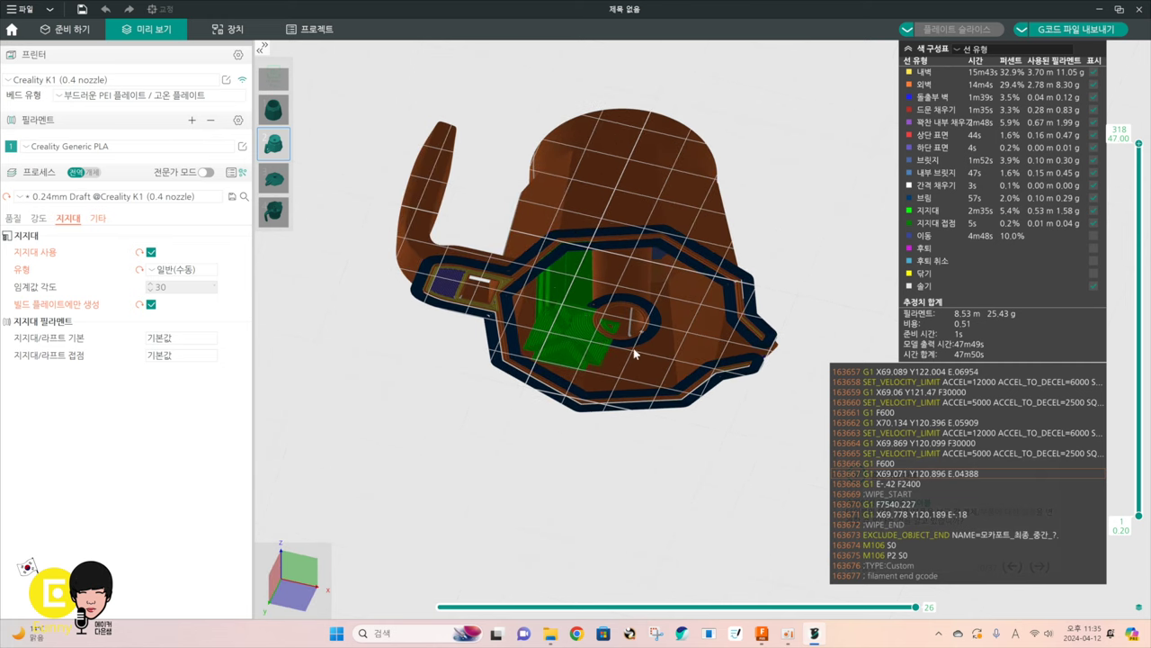
{"action": "left_click_drag", "start_coordinate": [634, 354], "coordinate": [608, 377]}
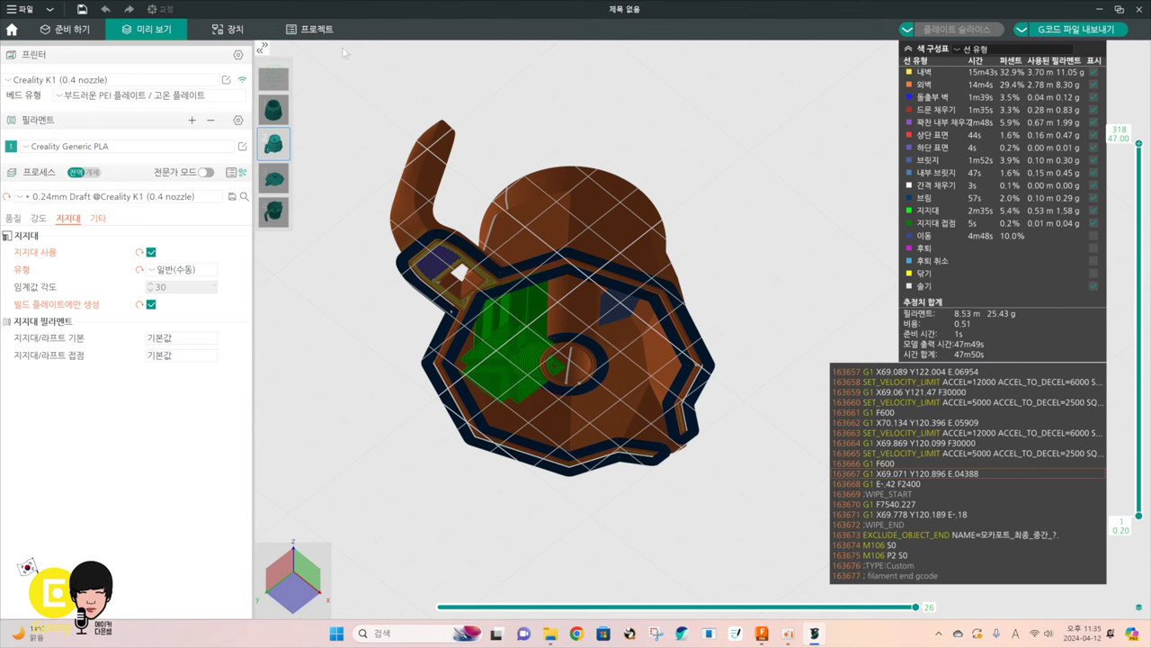
Paint another support spot and a support-blocking spot around the pot body's central tube, and erase all support painting
{"action": "left_click", "coordinate": [90, 34]}
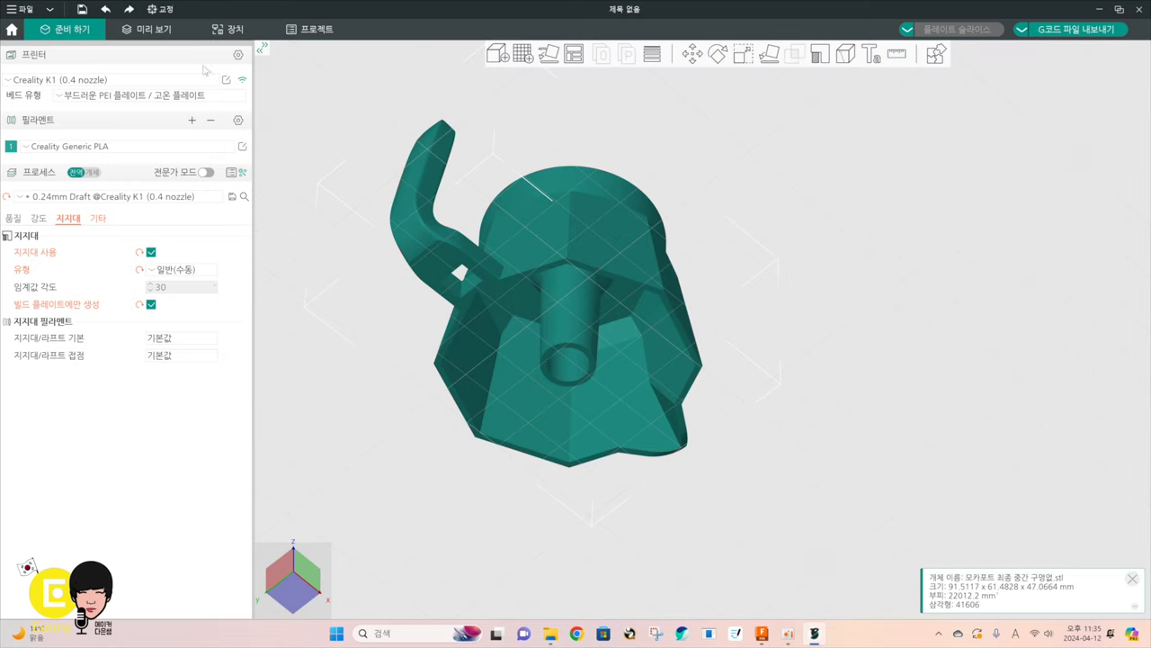
{"action": "left_click_drag", "start_coordinate": [755, 310], "coordinate": [794, 338]}
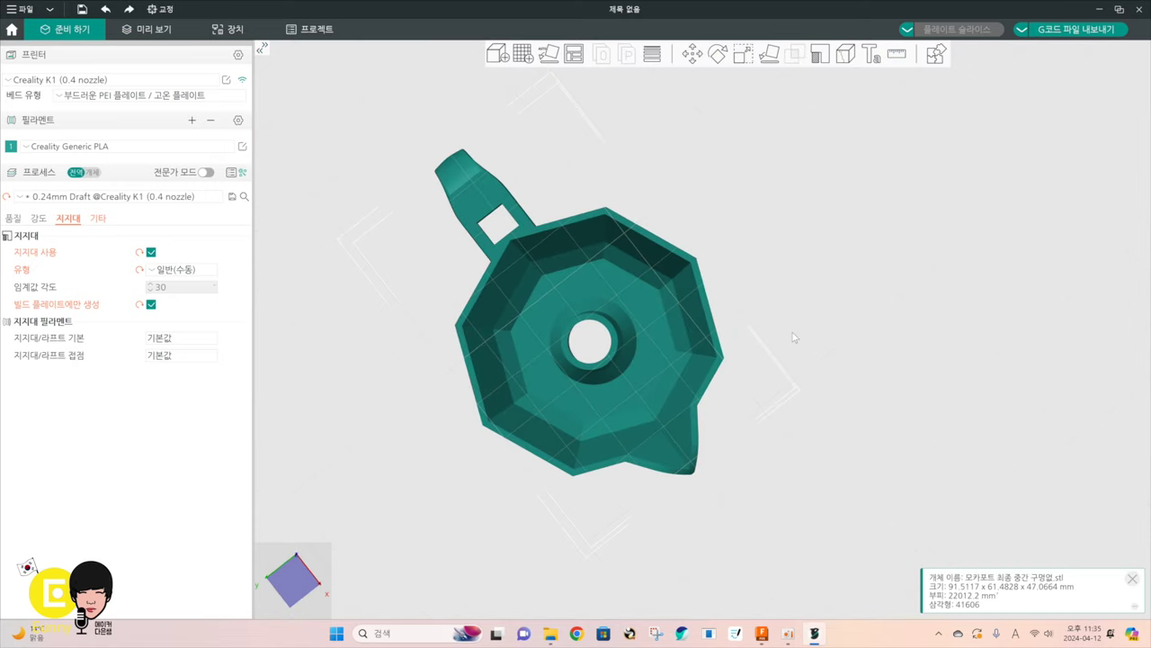
{"action": "left_click", "coordinate": [821, 56]}
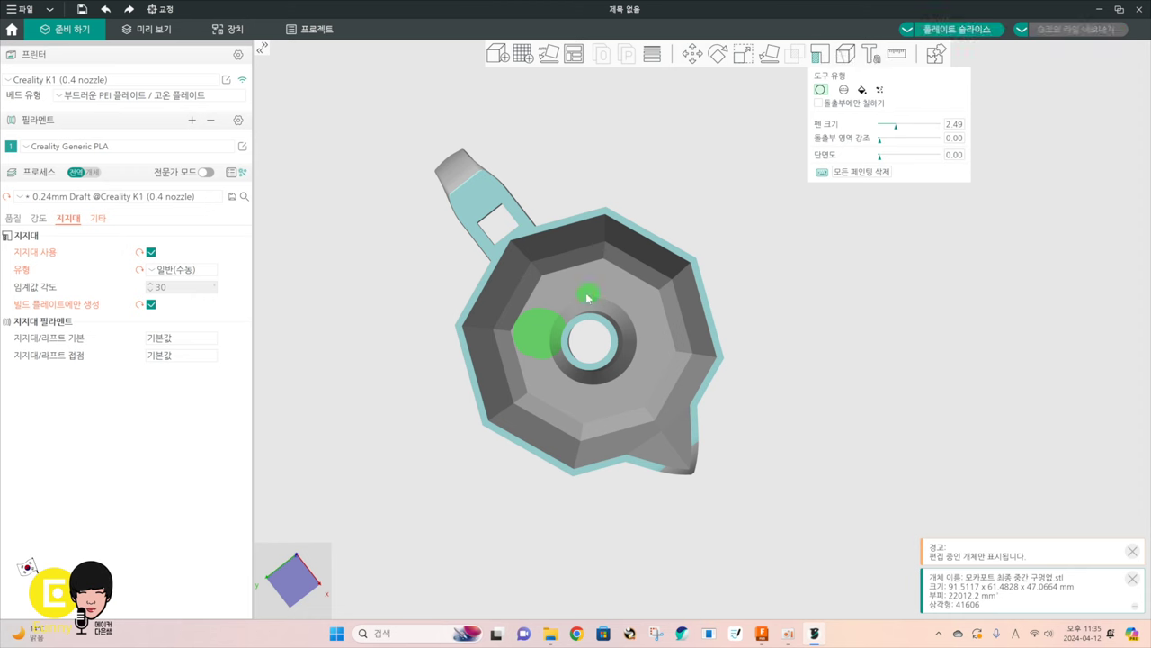
{"action": "mouse_move", "coordinate": [586, 296]}
{"action": "left_mouse_down"}
{"action": "mouse_move", "coordinate": [584, 281]}
{"action": "mouse_move", "coordinate": [587, 310]}
{"action": "mouse_move", "coordinate": [598, 282]}
{"action": "mouse_move", "coordinate": [583, 290]}
{"action": "left_mouse_up"}
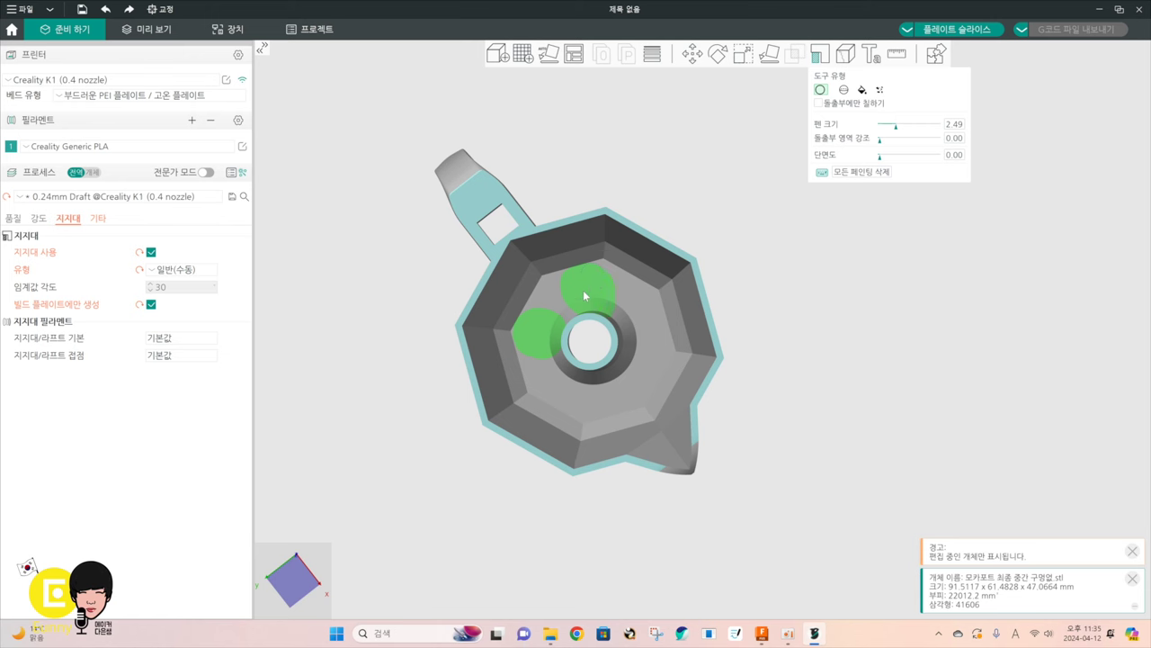
{"action": "mouse_move", "coordinate": [652, 334]}
{"action": "right_mouse_down"}
{"action": "mouse_move", "coordinate": [638, 326]}
{"action": "mouse_move", "coordinate": [648, 347]}
{"action": "mouse_move", "coordinate": [676, 301]}
{"action": "mouse_move", "coordinate": [661, 344]}
{"action": "right_mouse_up"}
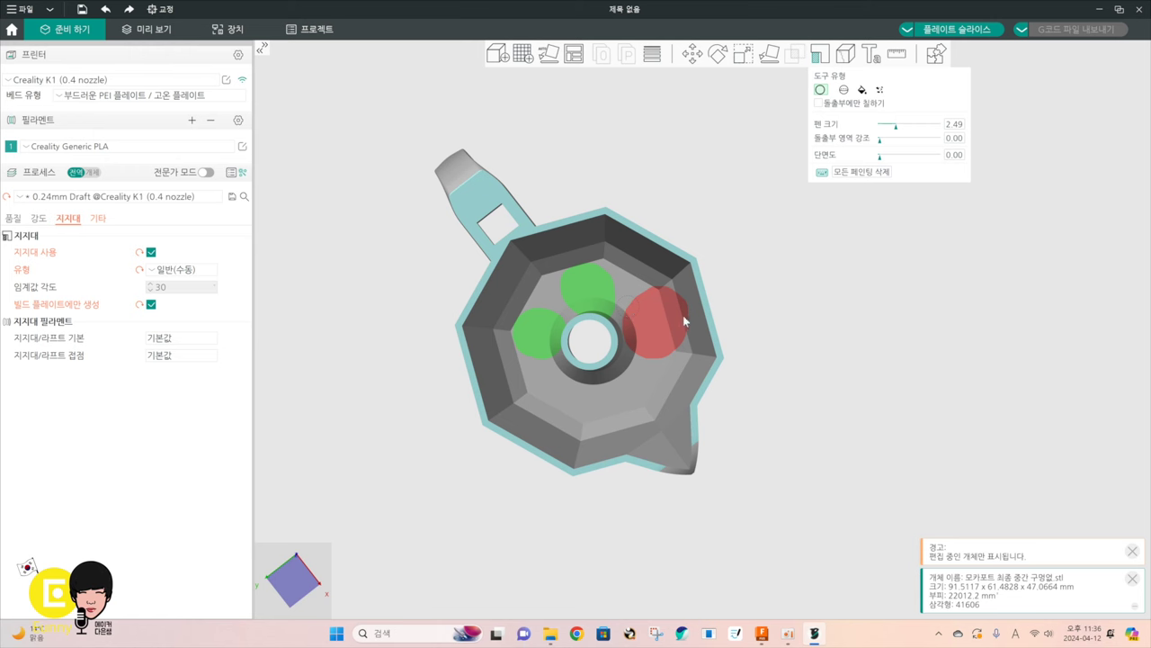
{"action": "left_click", "coordinate": [861, 172]}
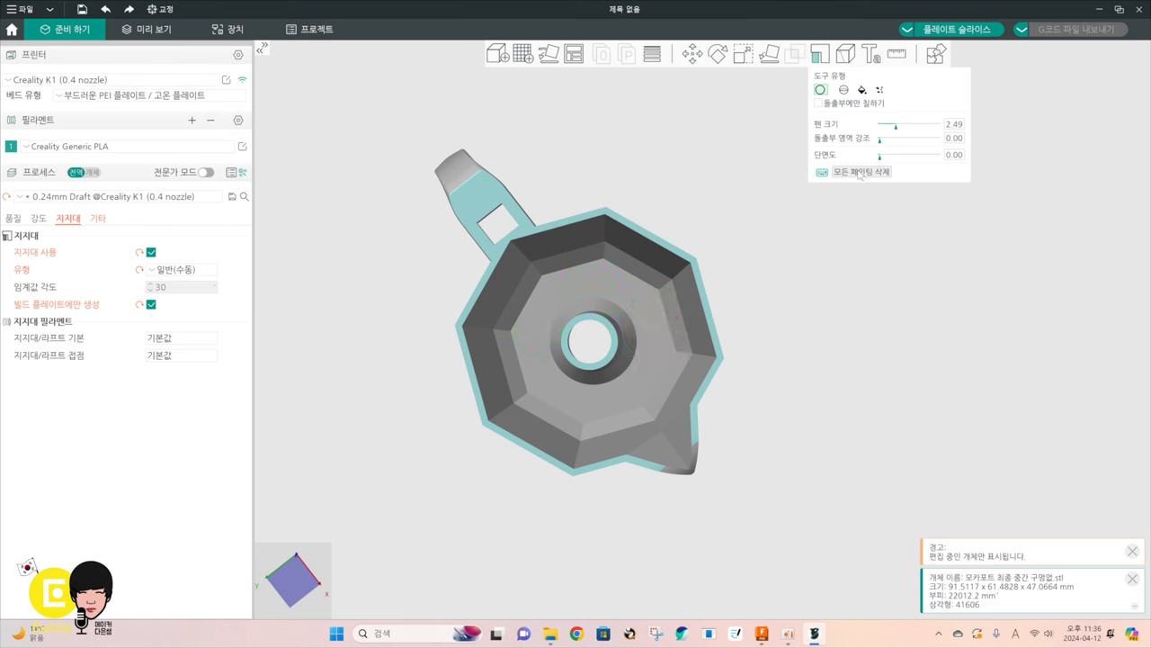
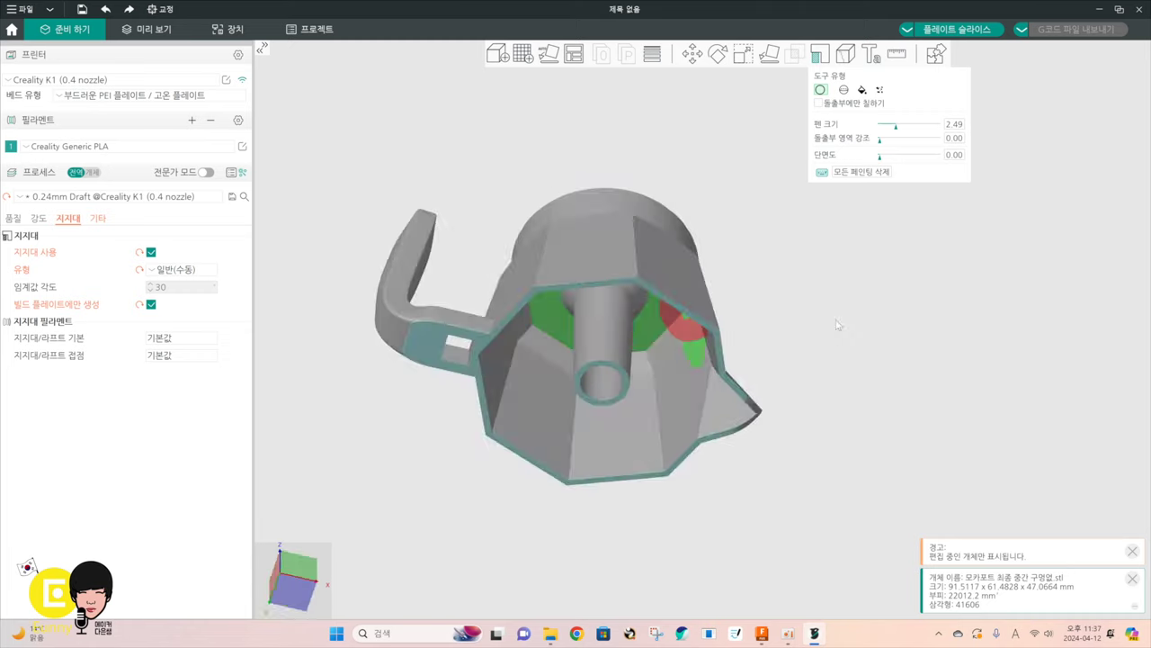
Re-slice plate 2 with the painted support and blocker areas, and inspect the normal supports with the preview lowered to layer 130
{"action": "mouse_move", "coordinate": [787, 331]}
{"action": "left_mouse_down"}
{"action": "mouse_move", "coordinate": [801, 358]}
{"action": "mouse_move", "coordinate": [928, 363]}
{"action": "left_mouse_up"}
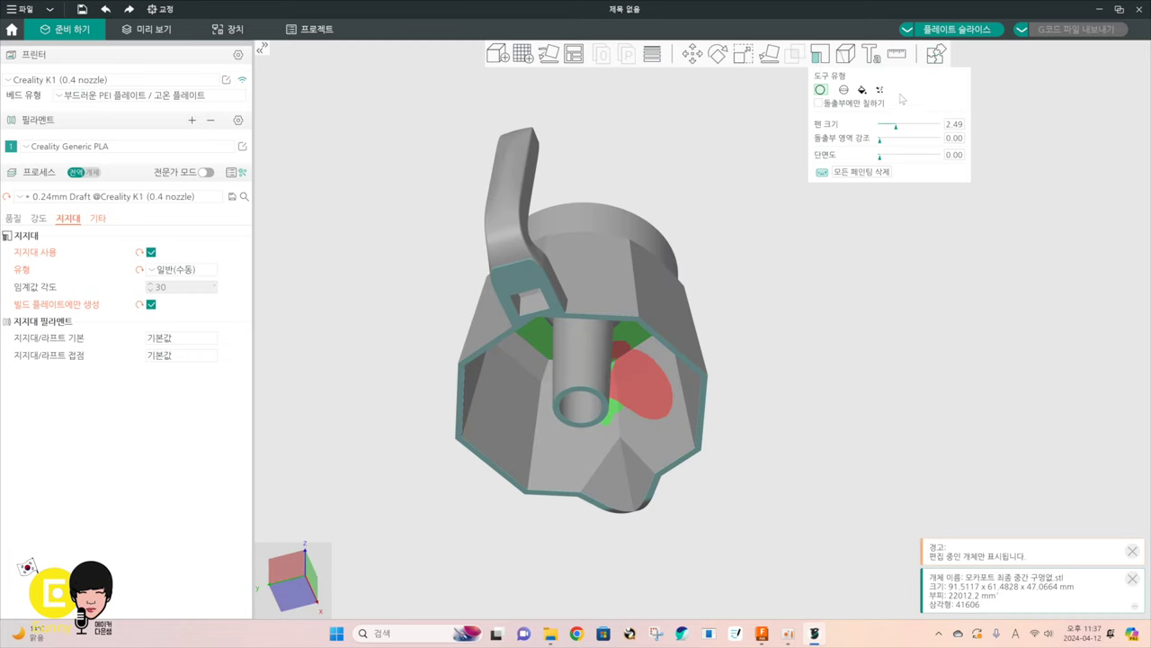
{"action": "left_click", "coordinate": [927, 30]}
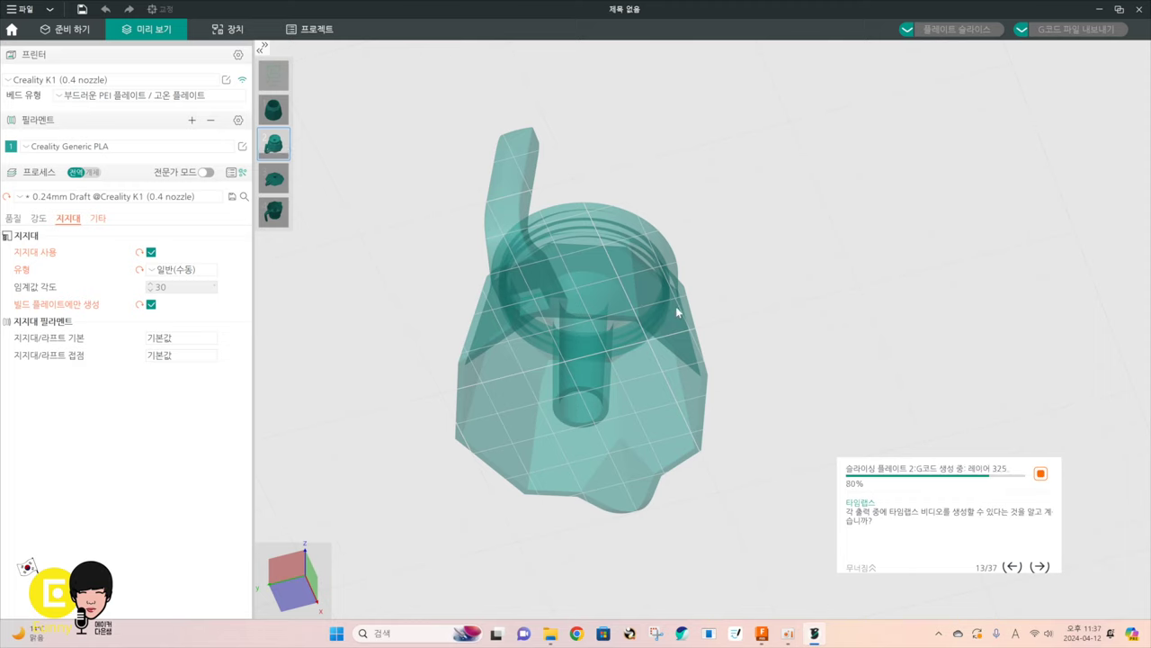
{"action": "left_click_drag", "start_coordinate": [778, 379], "coordinate": [764, 397]}
{"action": "key", "text": "1"}
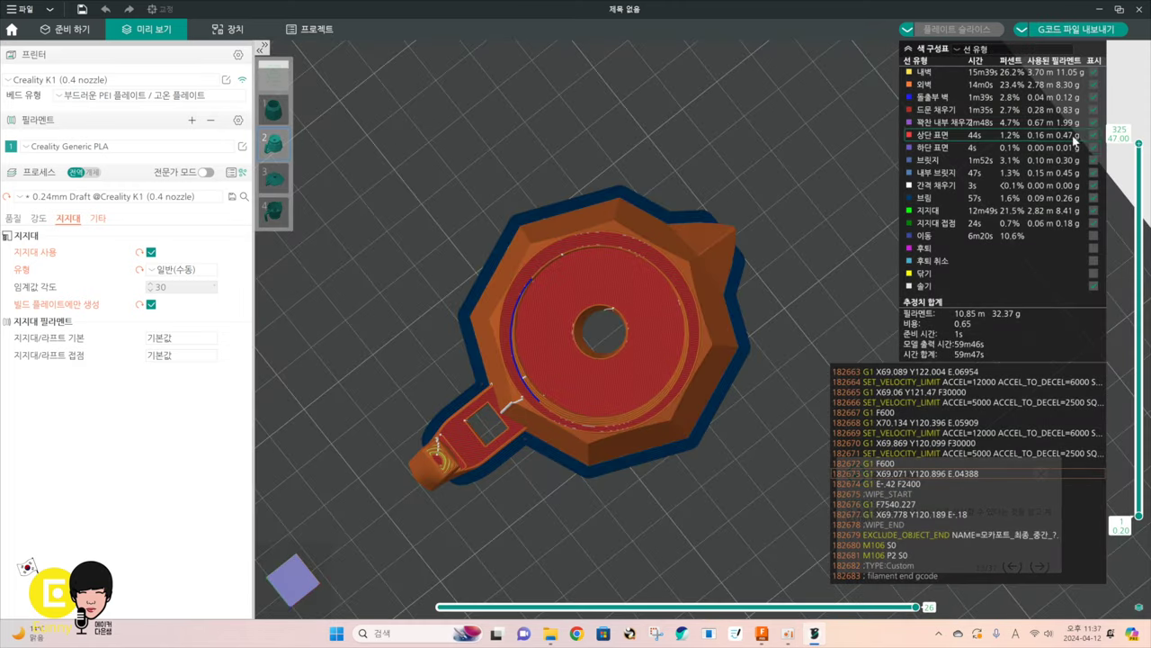
{"action": "left_click_drag", "start_coordinate": [1136, 146], "coordinate": [1092, 375]}
{"action": "mouse_move", "coordinate": [846, 331]}
{"action": "left_mouse_down"}
{"action": "mouse_move", "coordinate": [848, 315]}
{"action": "mouse_move", "coordinate": [839, 344]}
{"action": "mouse_move", "coordinate": [843, 328]}
{"action": "left_mouse_up"}
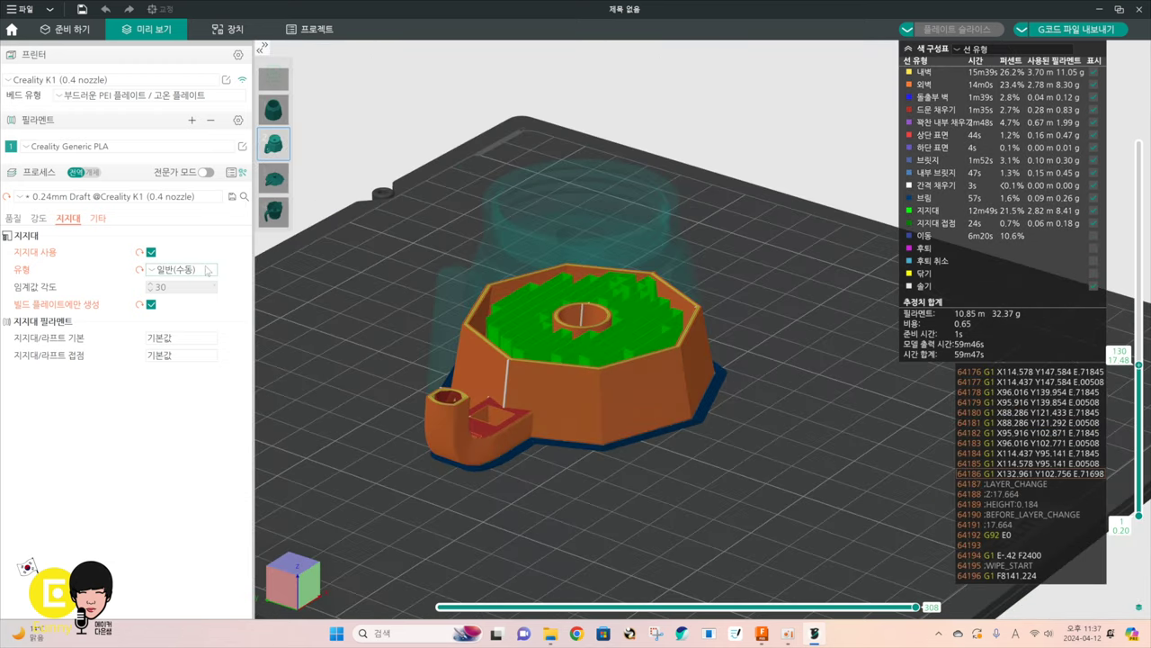
Change the support type to tree manual (나무(수동)), re-slice plate 2, and inspect the supports with the preview raised to layer 149
{"action": "left_click", "coordinate": [178, 269]}
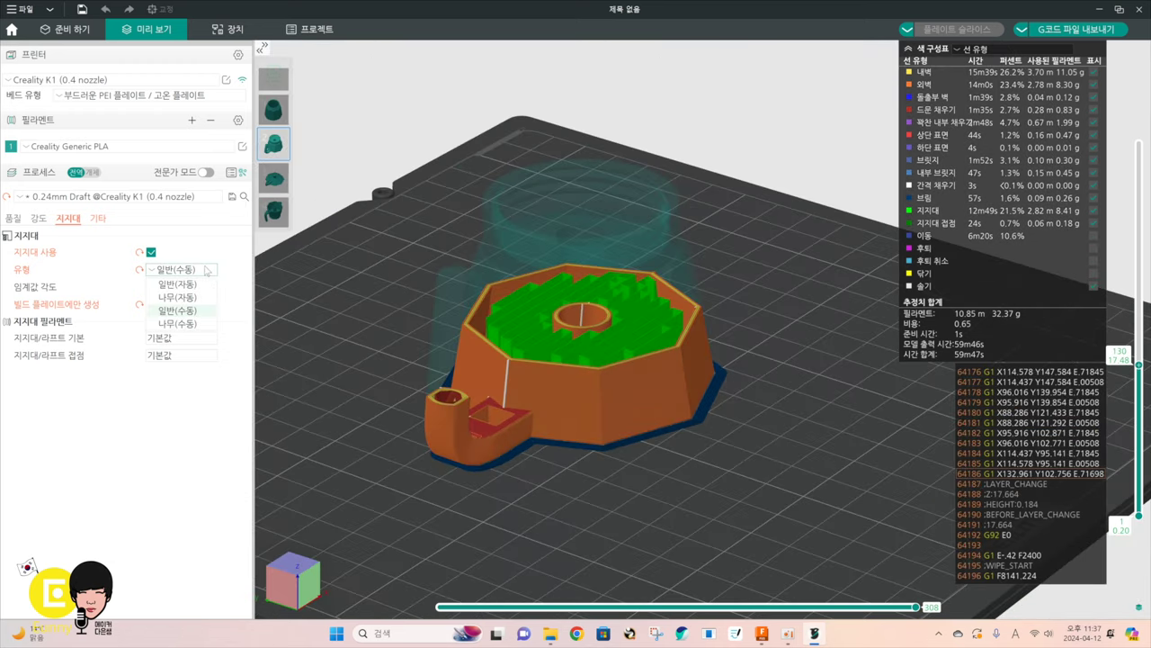
{"action": "left_click", "coordinate": [187, 326]}
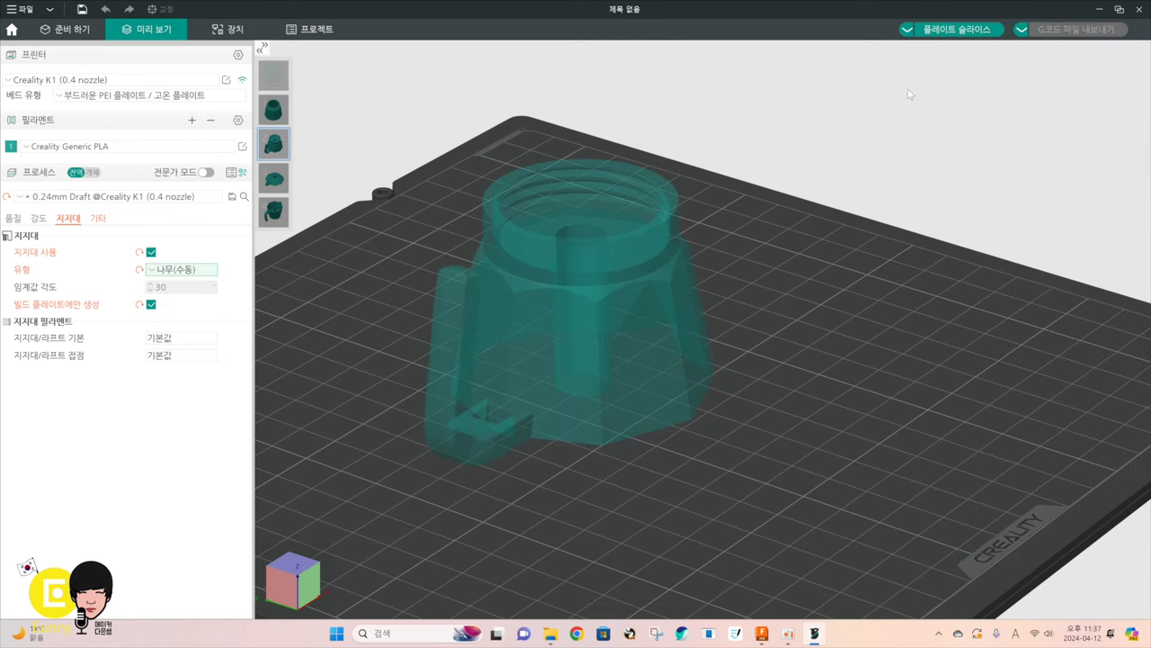
{"action": "left_click", "coordinate": [956, 29]}
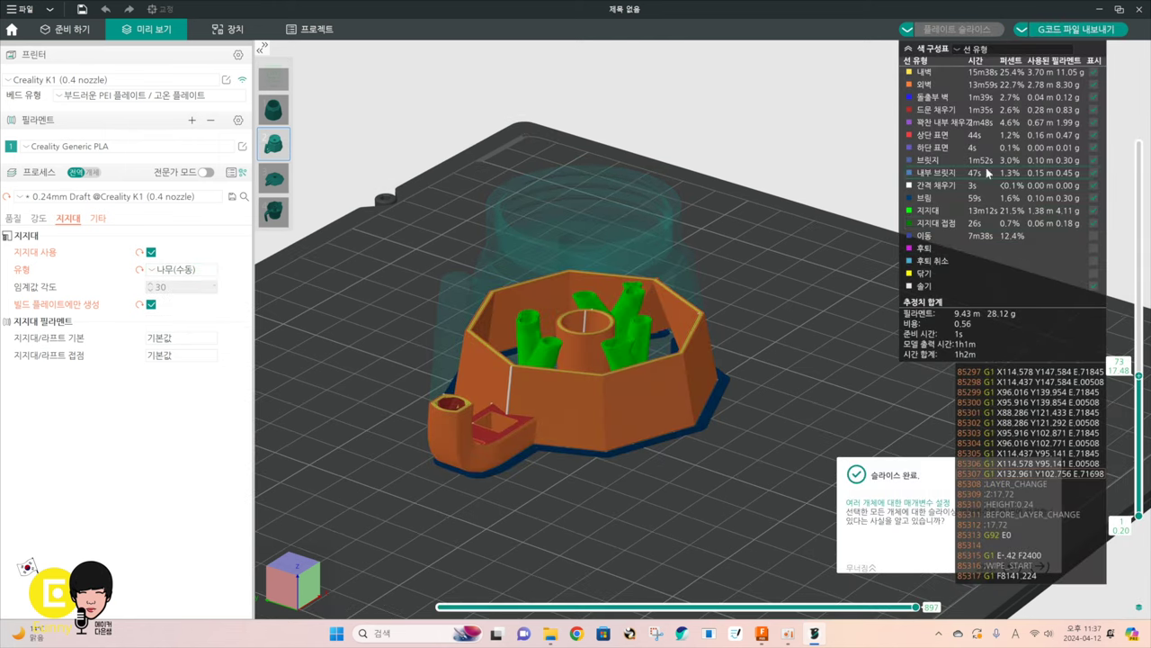
{"action": "left_click_drag", "start_coordinate": [1138, 376], "coordinate": [1087, 232]}
{"action": "left_click_drag", "start_coordinate": [781, 421], "coordinate": [793, 451]}
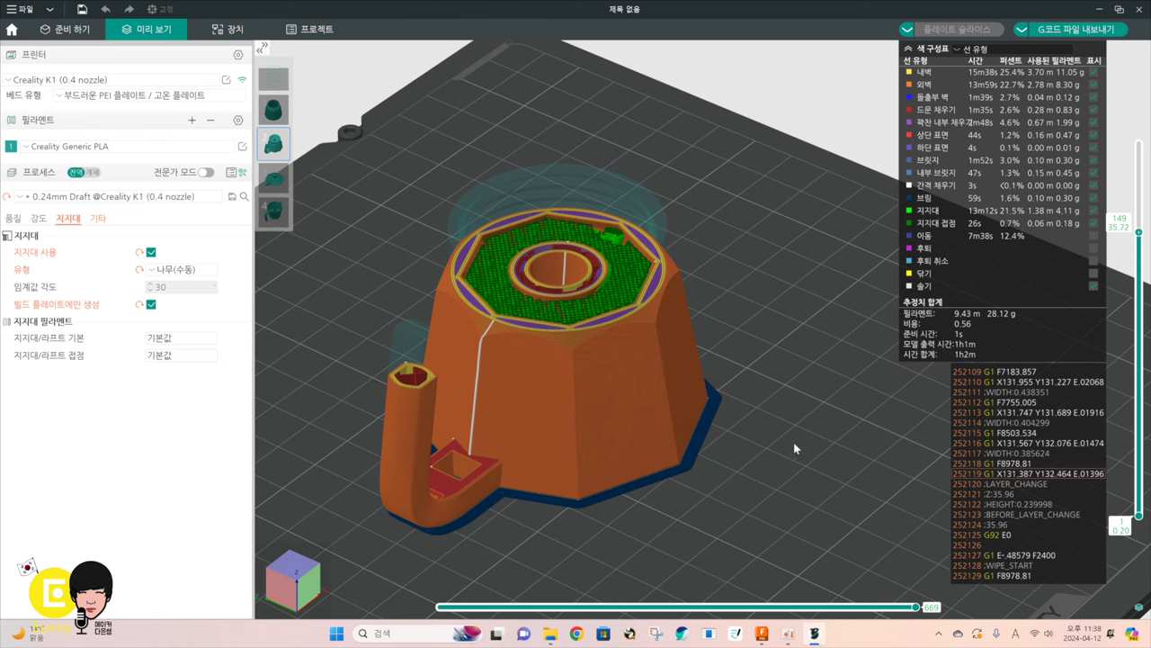
{"action": "middle_click_drag", "start_coordinate": [816, 405], "coordinate": [886, 379]}
{"action": "left_click_drag", "start_coordinate": [886, 378], "coordinate": [859, 393]}
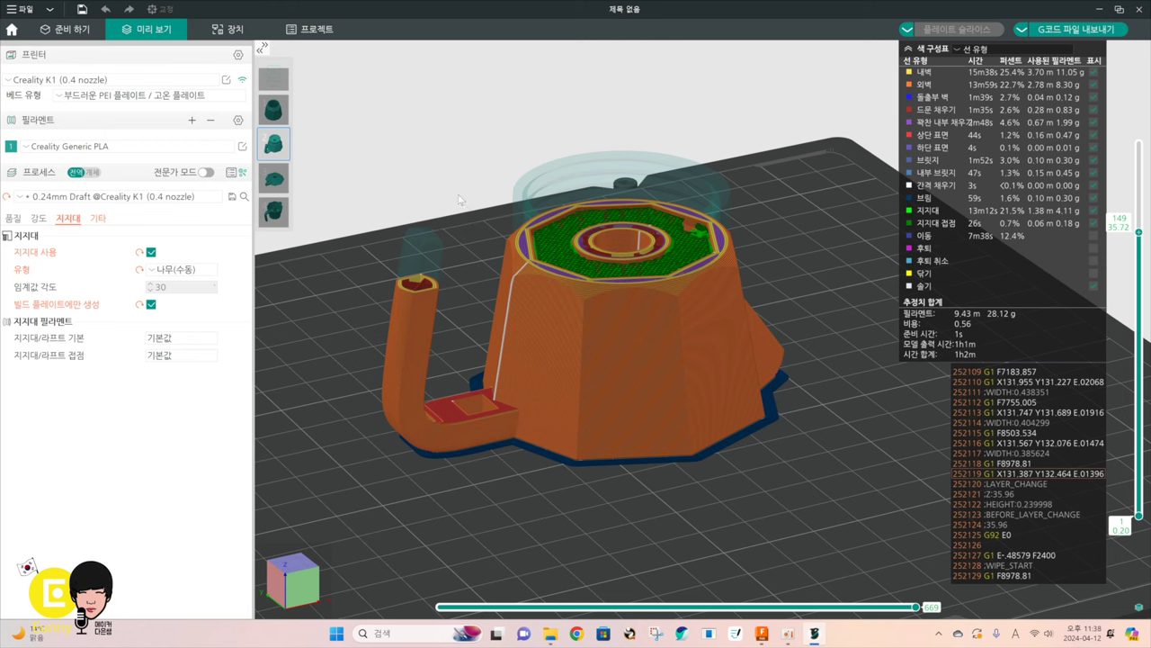
{"action": "left_click", "coordinate": [194, 269]}
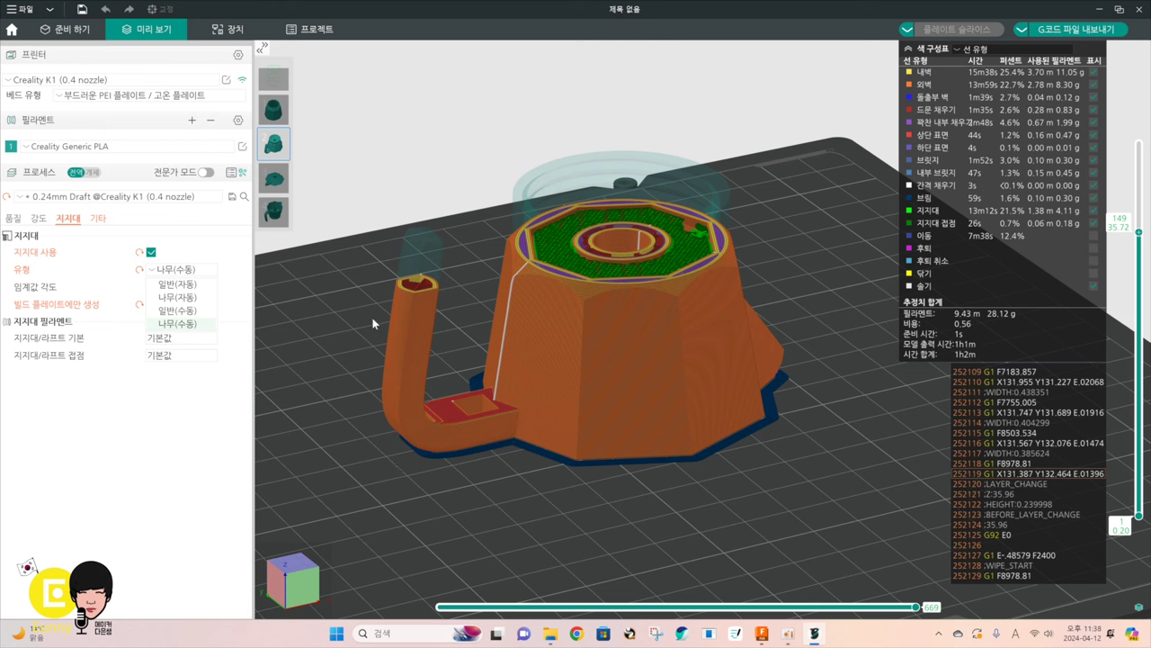
{"action": "left_click", "coordinate": [370, 238]}
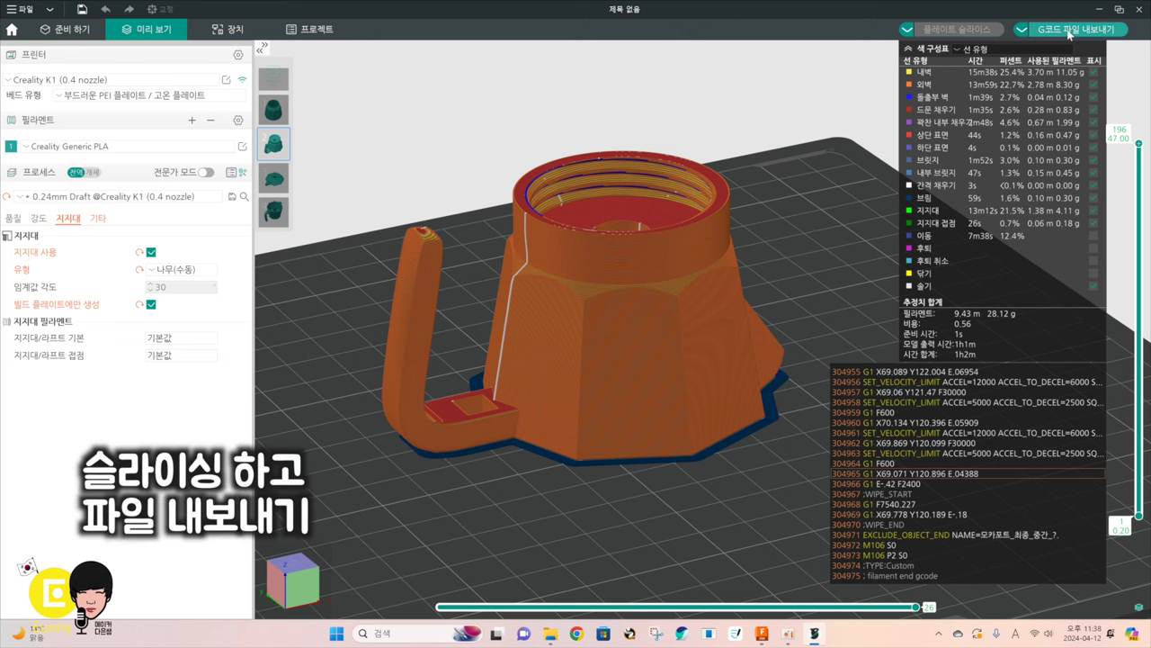
Review the G-code export options and the printer connection guide on the device page (장치), and return to the overview of all plates
{"action": "left_click", "coordinate": [1023, 30]}
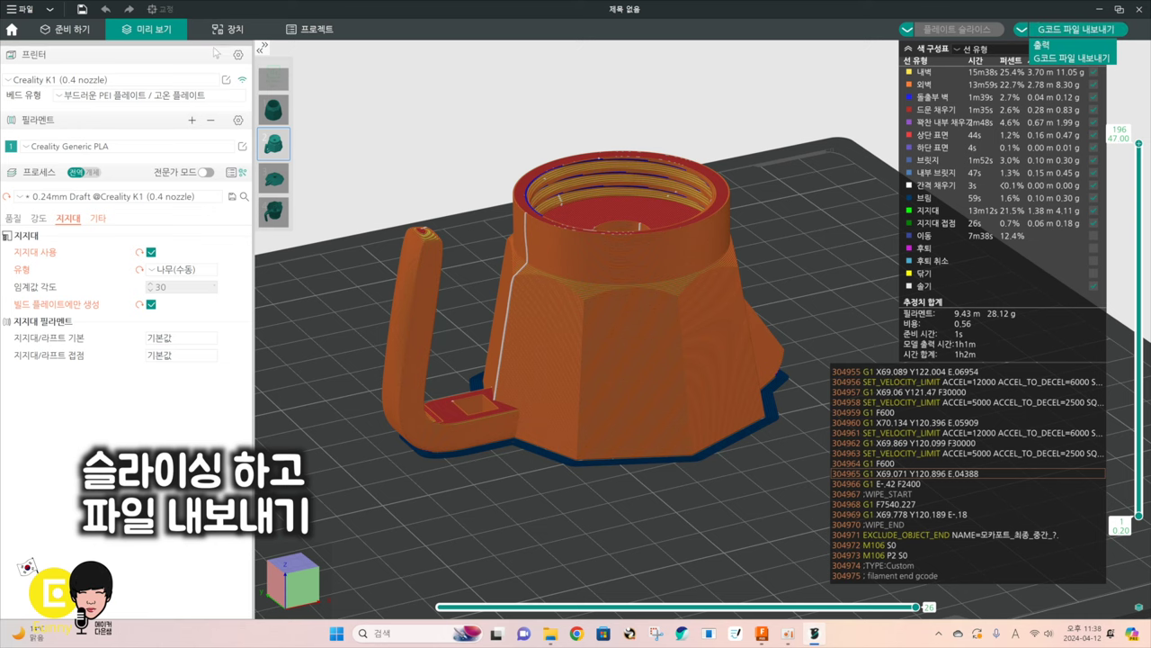
{"action": "left_click", "coordinate": [235, 31]}
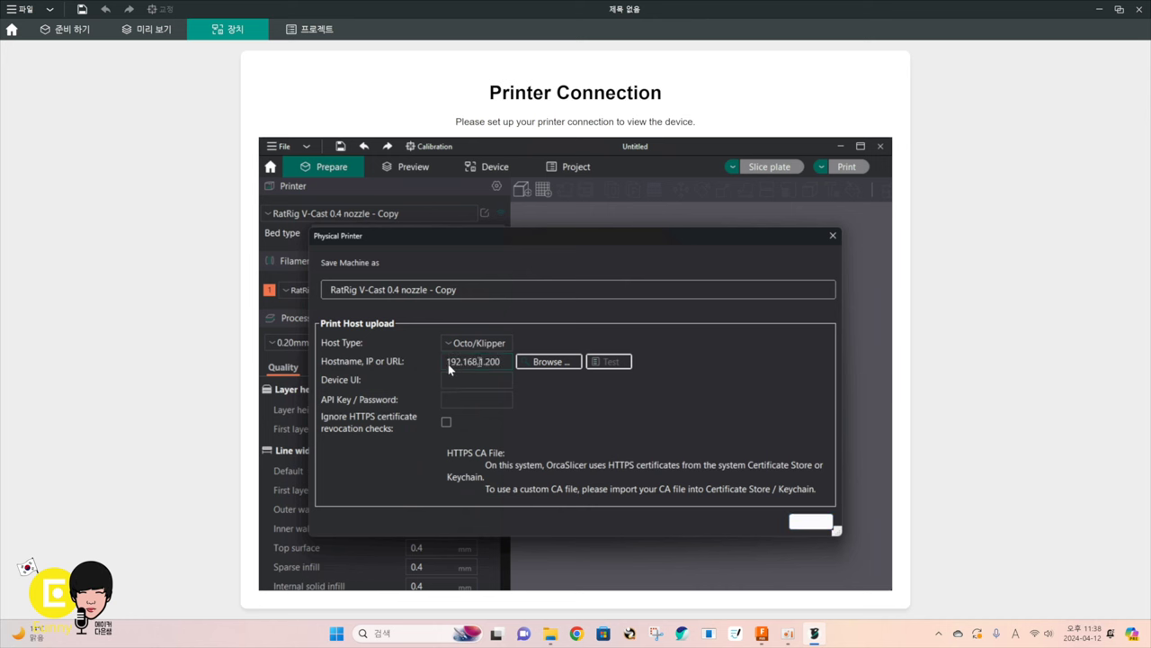
{"action": "left_click", "coordinate": [69, 33]}
{"action": "scroll", "coordinate": [493, 196], "scroll_direction": "down", "scroll_amount": 10}
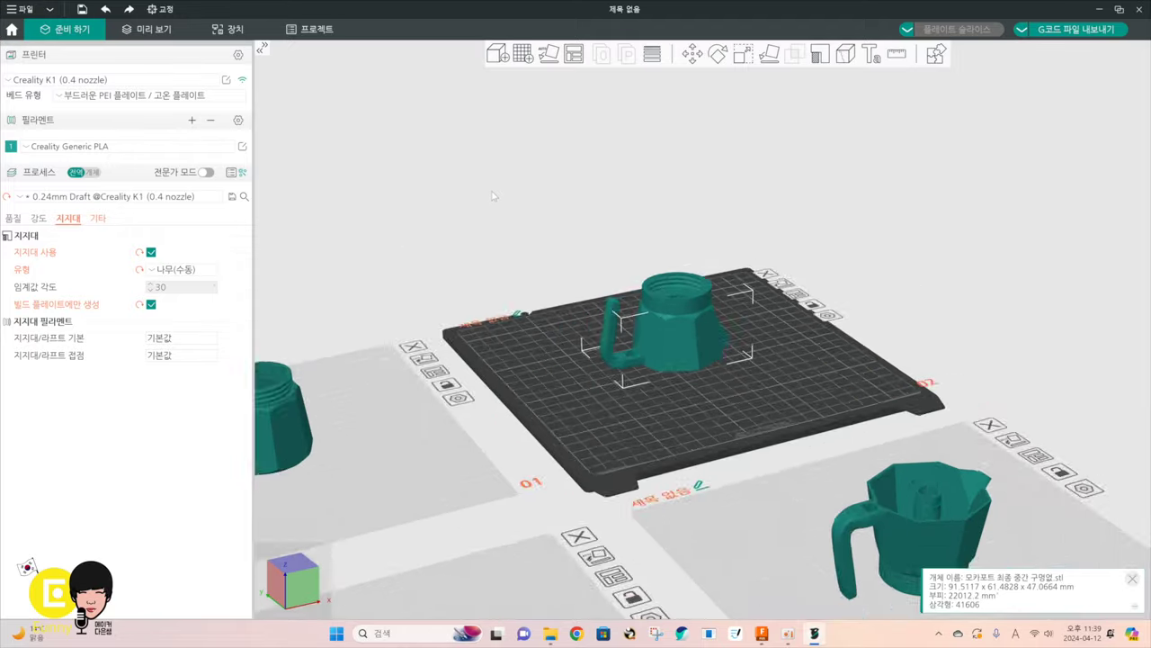
Start a new project, saving the current one as 모카포트 최종 중간 구멍없.3mf and discarding the modified preset values
{"action": "left_click_drag", "start_coordinate": [526, 222], "coordinate": [657, 150]}
{"action": "middle_click_drag", "start_coordinate": [597, 253], "coordinate": [628, 197]}
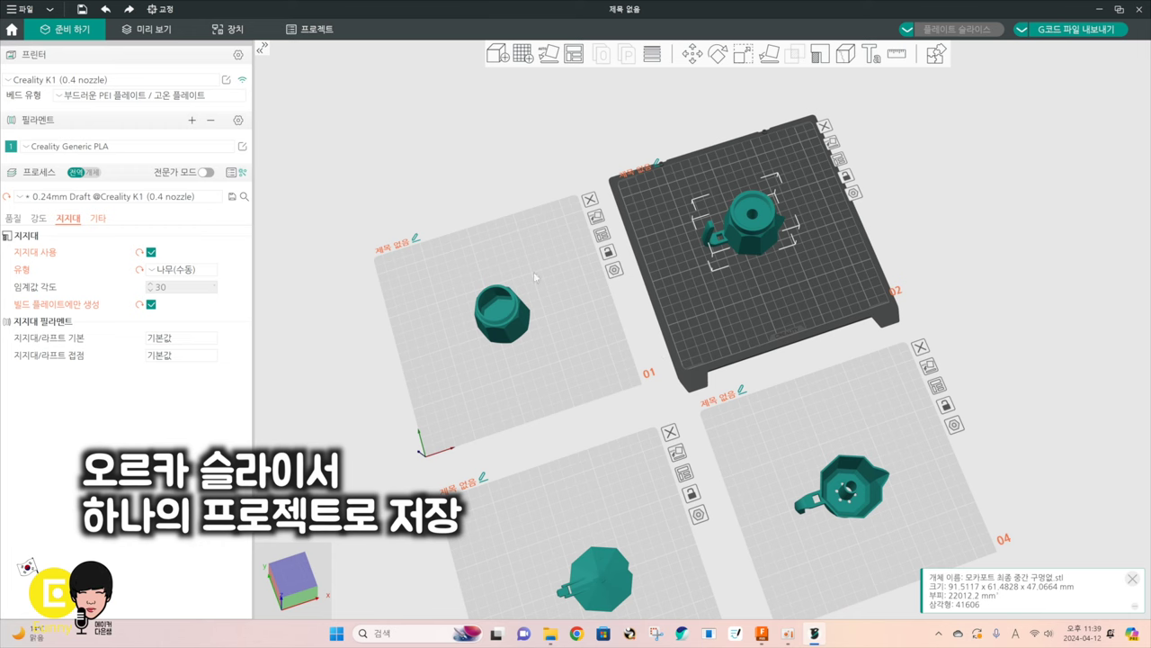
{"action": "left_click", "coordinate": [12, 30]}
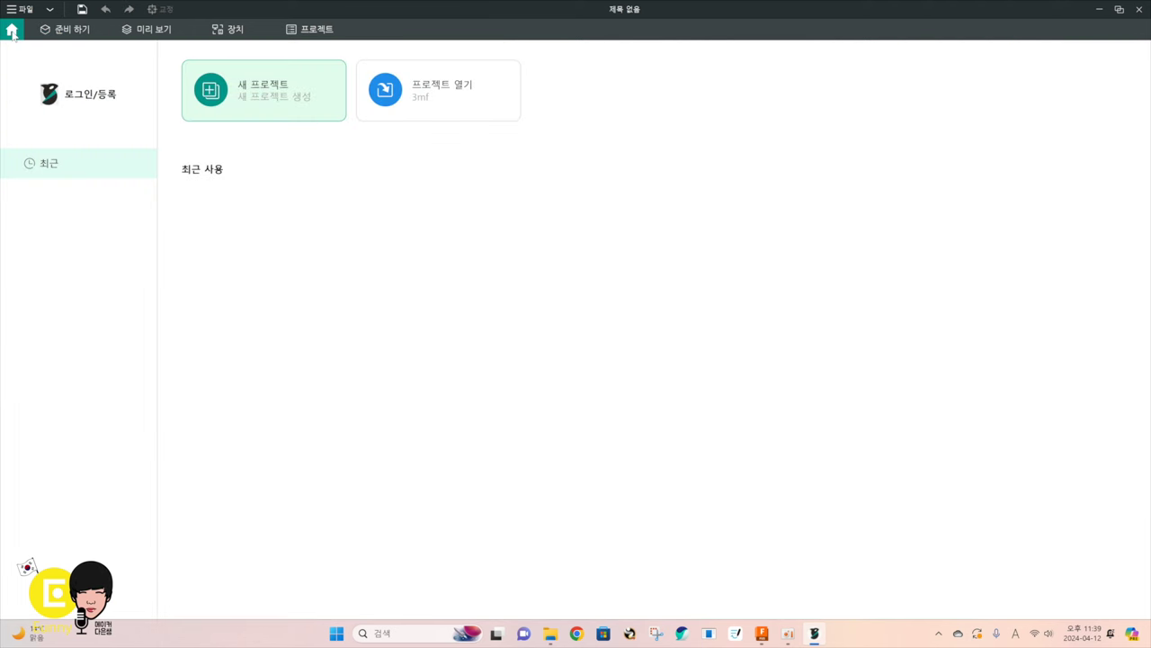
{"action": "left_click", "coordinate": [268, 96]}
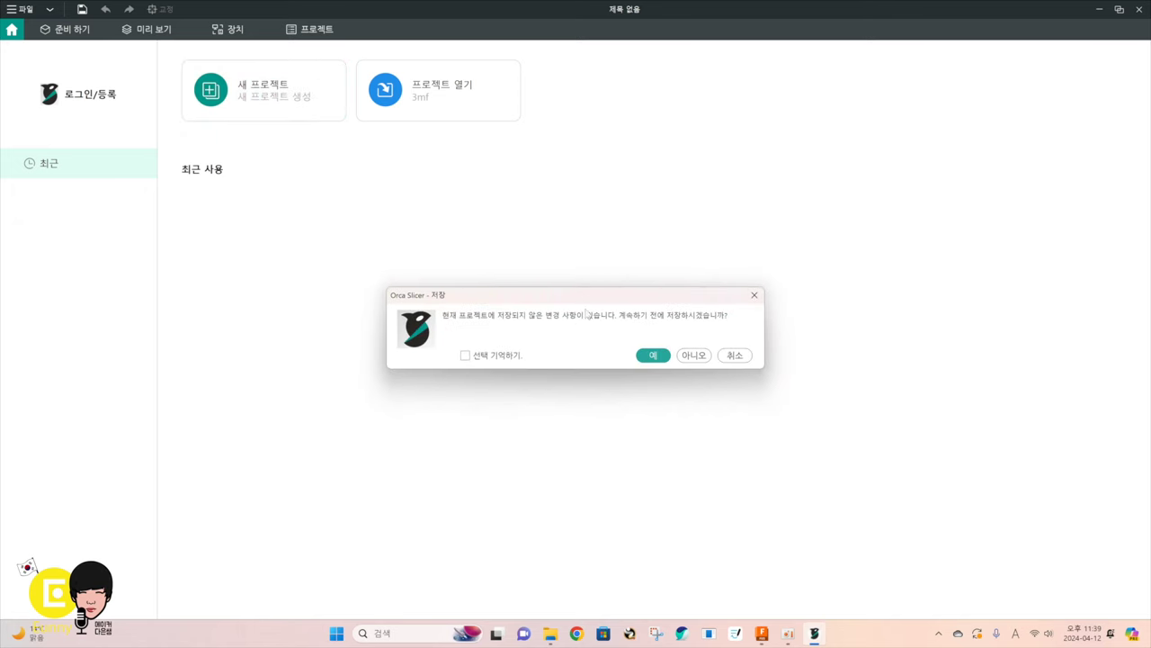
{"action": "left_click", "coordinate": [654, 356]}
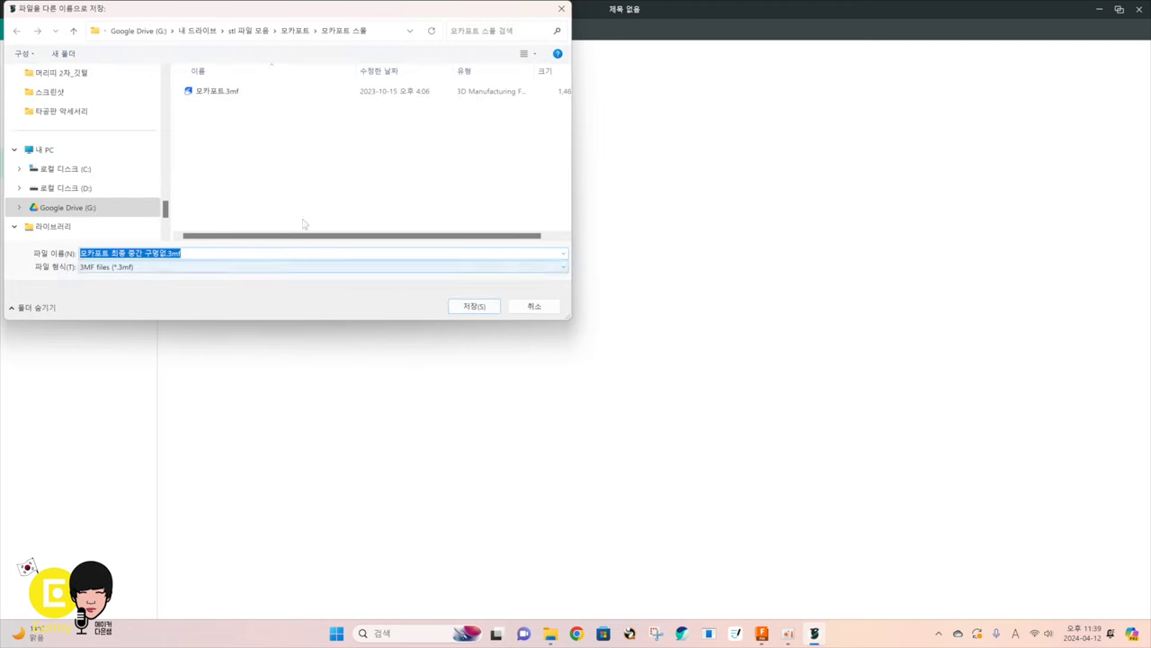
{"action": "left_click", "coordinate": [470, 307]}
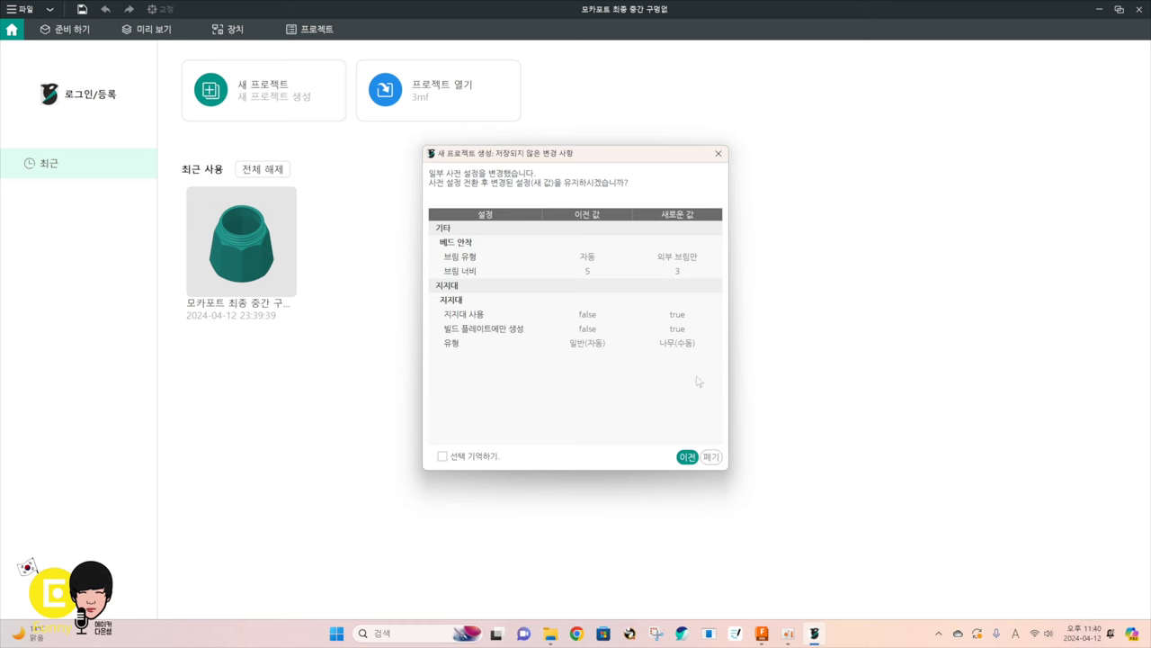
{"action": "left_click", "coordinate": [712, 458]}
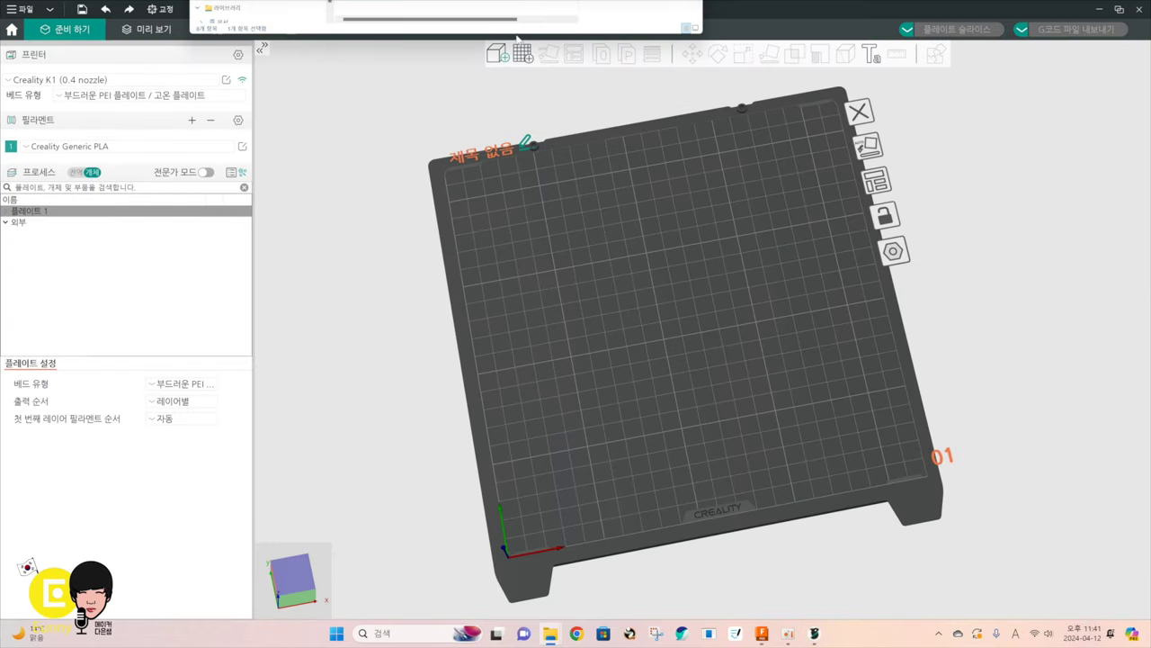
Import Box.stl onto the empty plate and switch the process settings to global (전역)
{"action": "left_click_drag", "start_coordinate": [517, 36], "coordinate": [648, 328]}
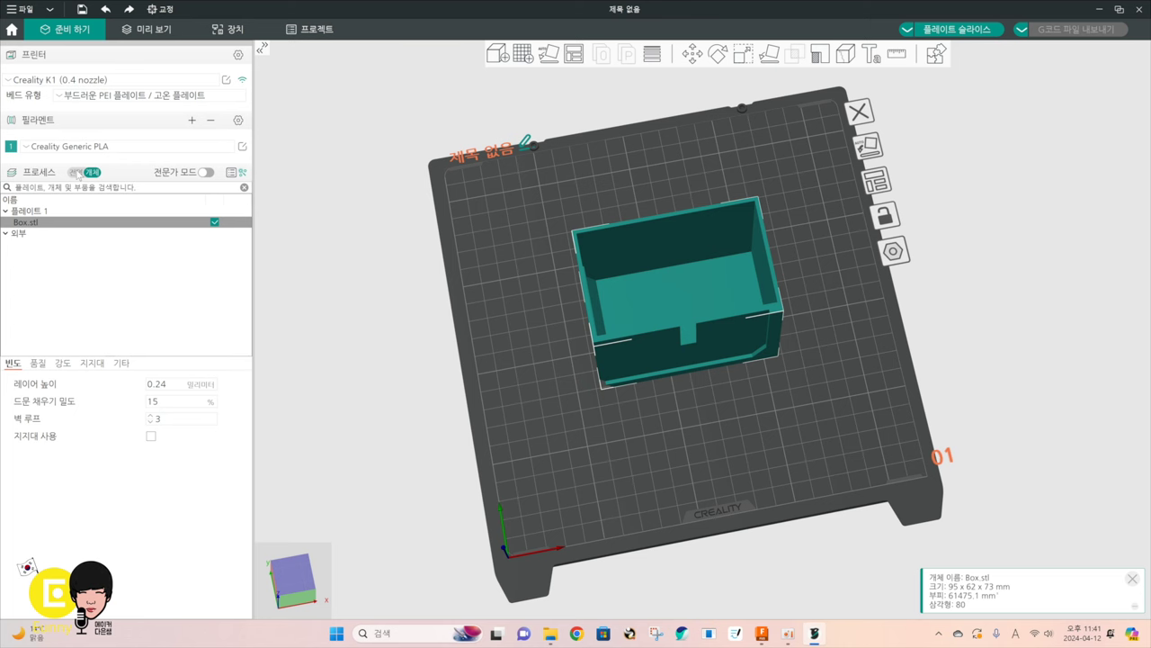
{"action": "left_click", "coordinate": [76, 172]}
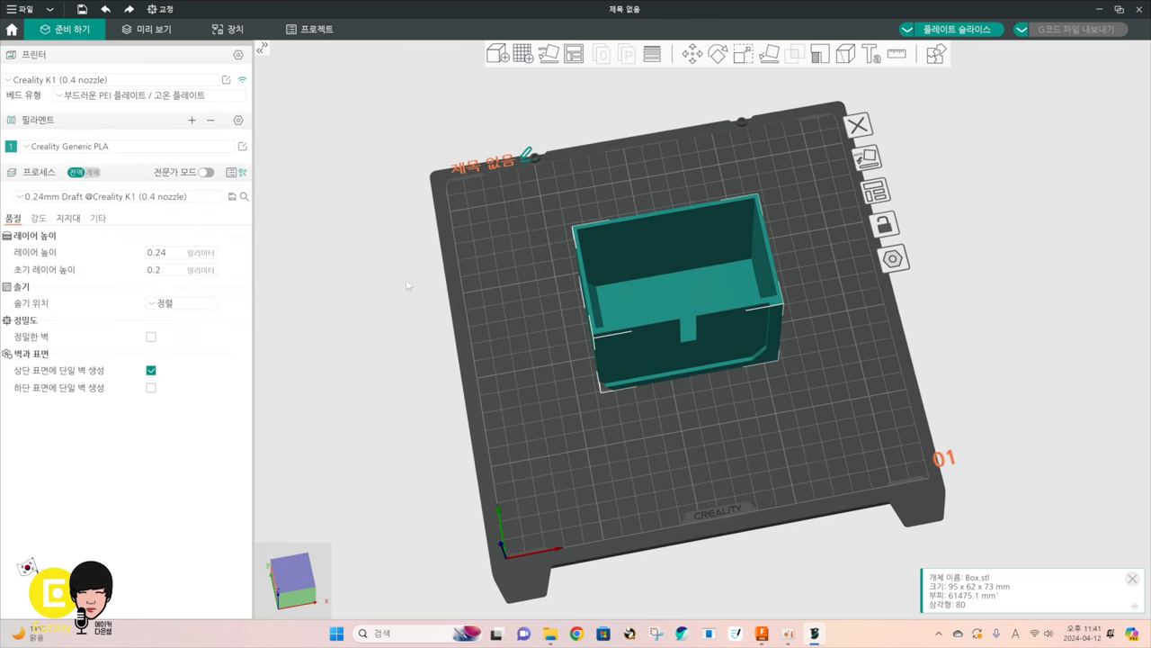
{"action": "mouse_move", "coordinate": [470, 368]}
{"action": "middle_mouse_down"}
{"action": "mouse_move", "coordinate": [459, 358]}
{"action": "mouse_move", "coordinate": [477, 387]}
{"action": "middle_mouse_up"}
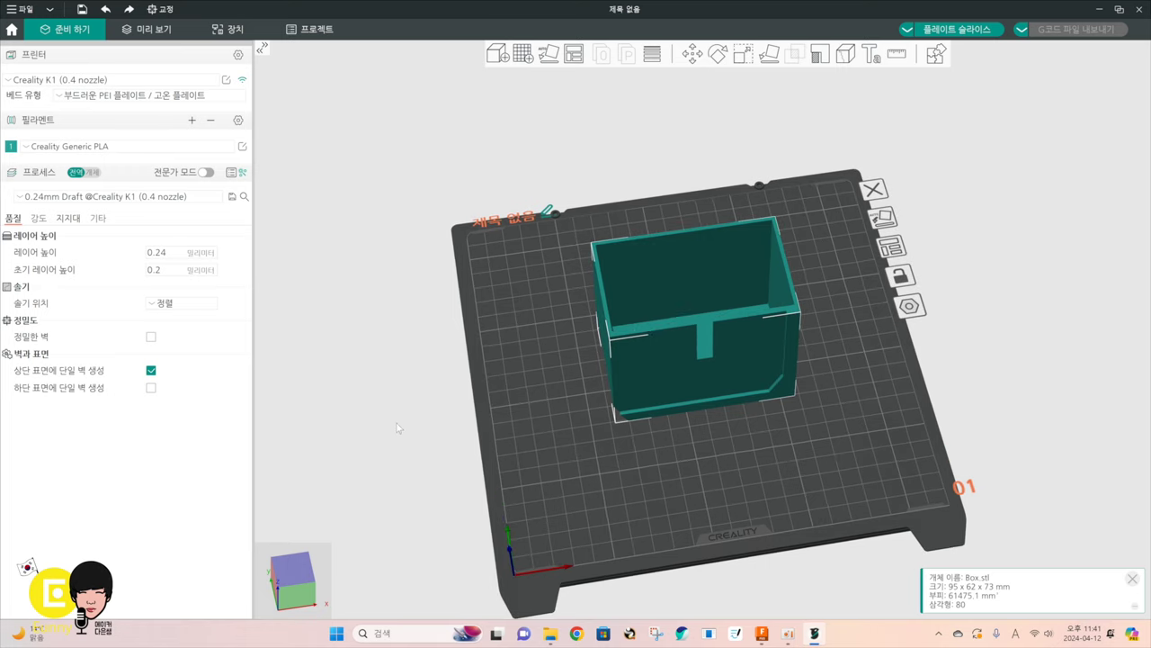
{"action": "left_click_drag", "start_coordinate": [402, 428], "coordinate": [530, 420]}
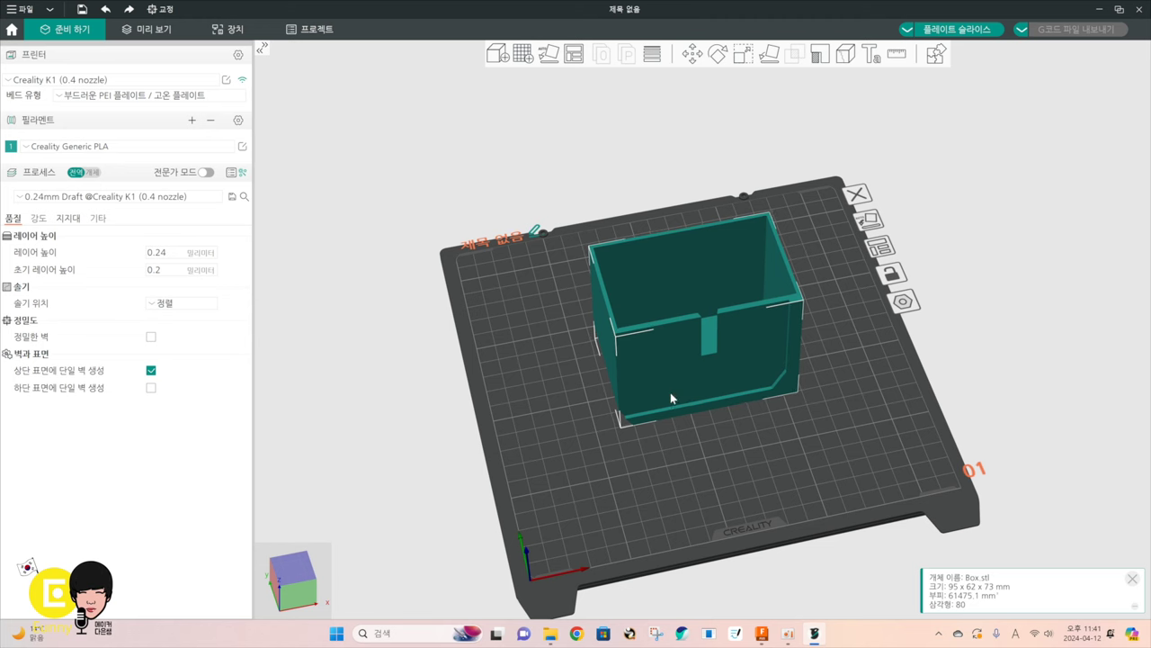
Move the box toward the rear of the plate, duplicate it, and place the copy in front of the original
{"action": "left_click_drag", "start_coordinate": [670, 392], "coordinate": [646, 357]}
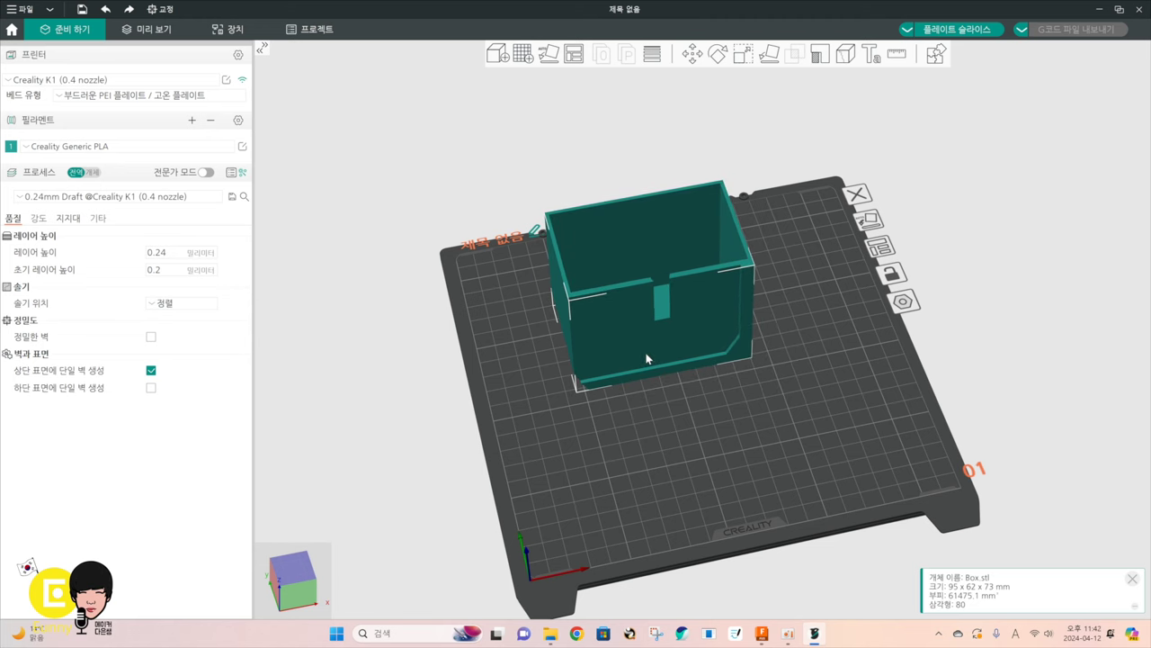
{"action": "key", "text": "ctrl+v"}
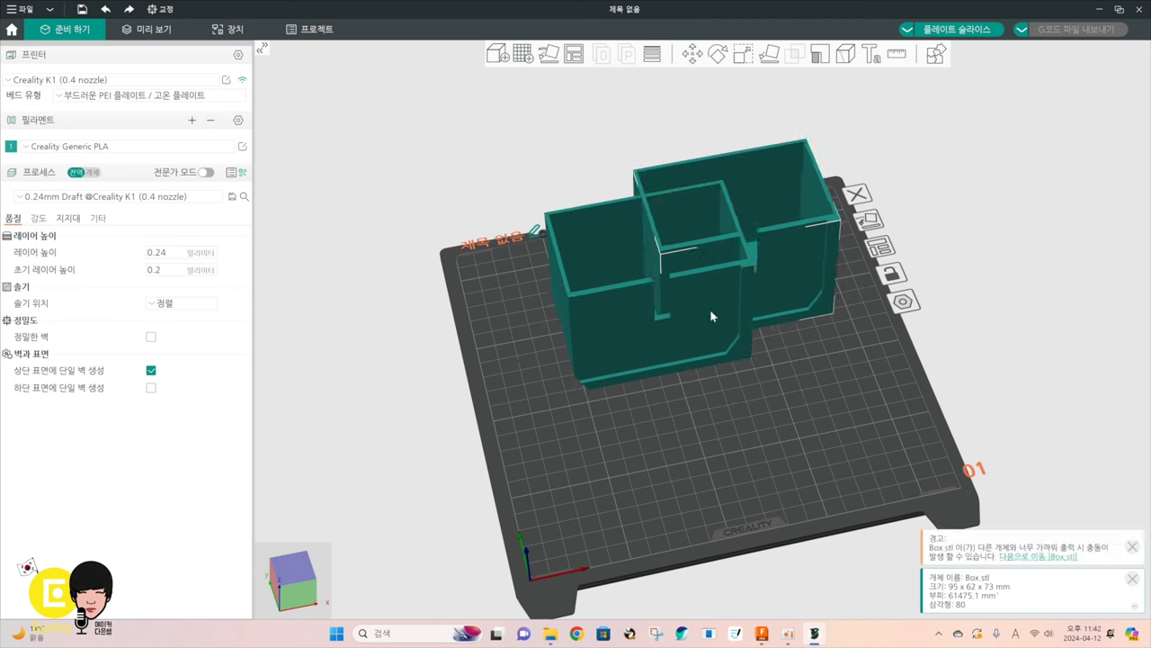
{"action": "left_click_drag", "start_coordinate": [768, 248], "coordinate": [719, 357]}
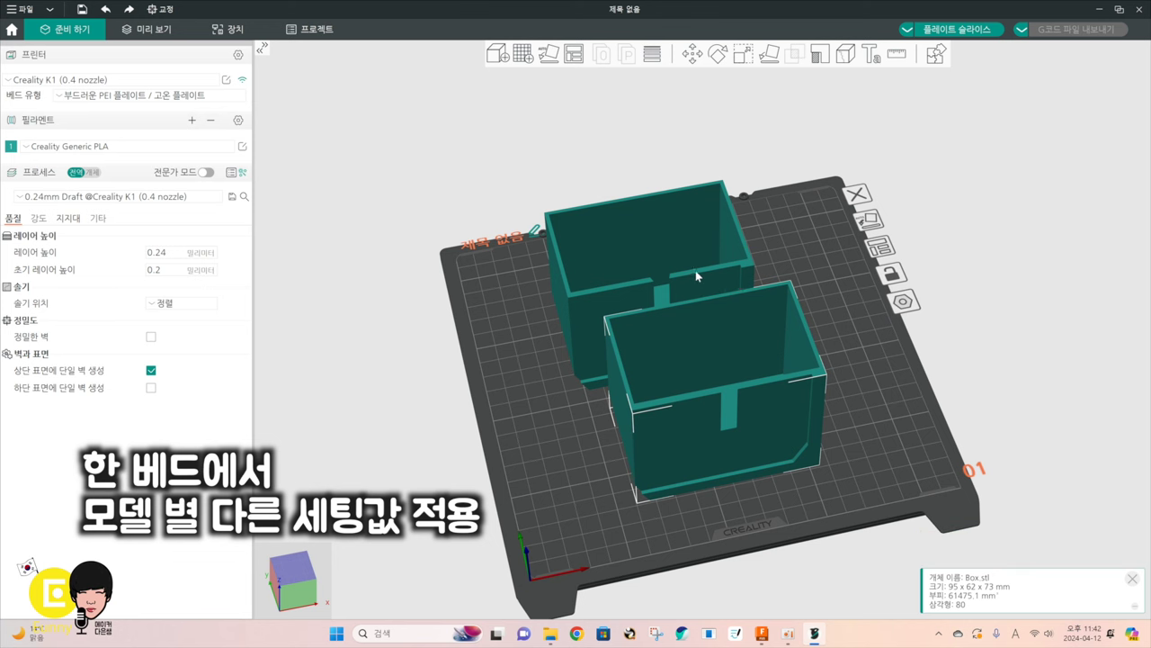
{"action": "left_click_drag", "start_coordinate": [858, 317], "coordinate": [833, 296]}
Switch to per-object settings (개체) and set the rear box's sparse infill density to 30%
{"action": "left_click", "coordinate": [730, 252]}
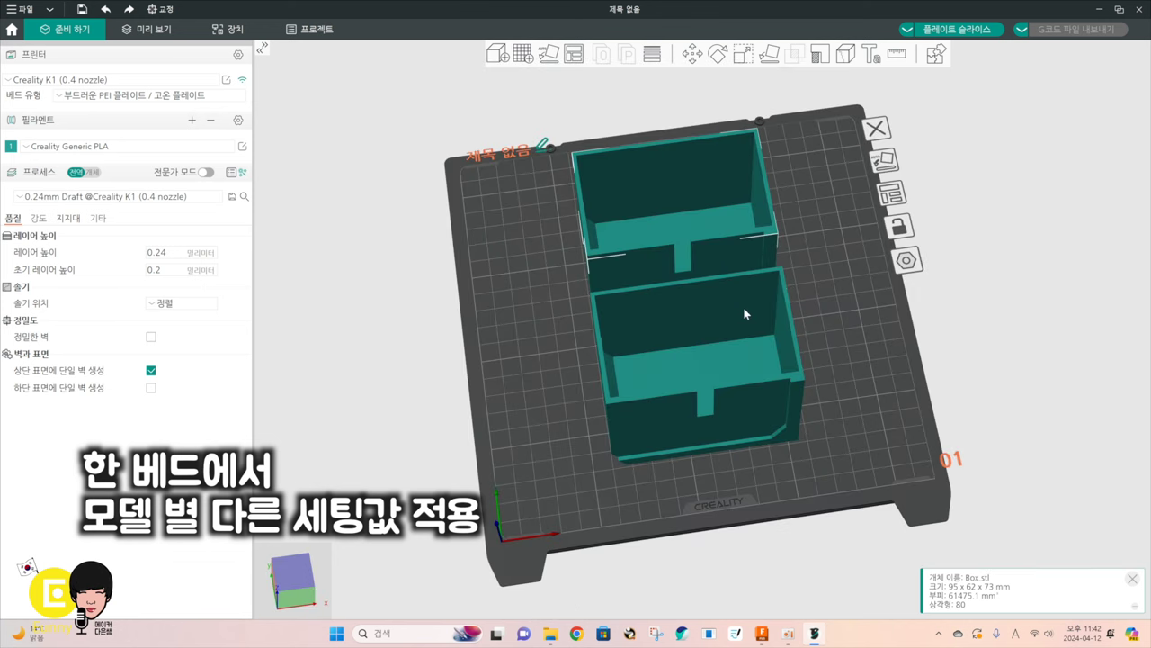
{"action": "left_click", "coordinate": [744, 309]}
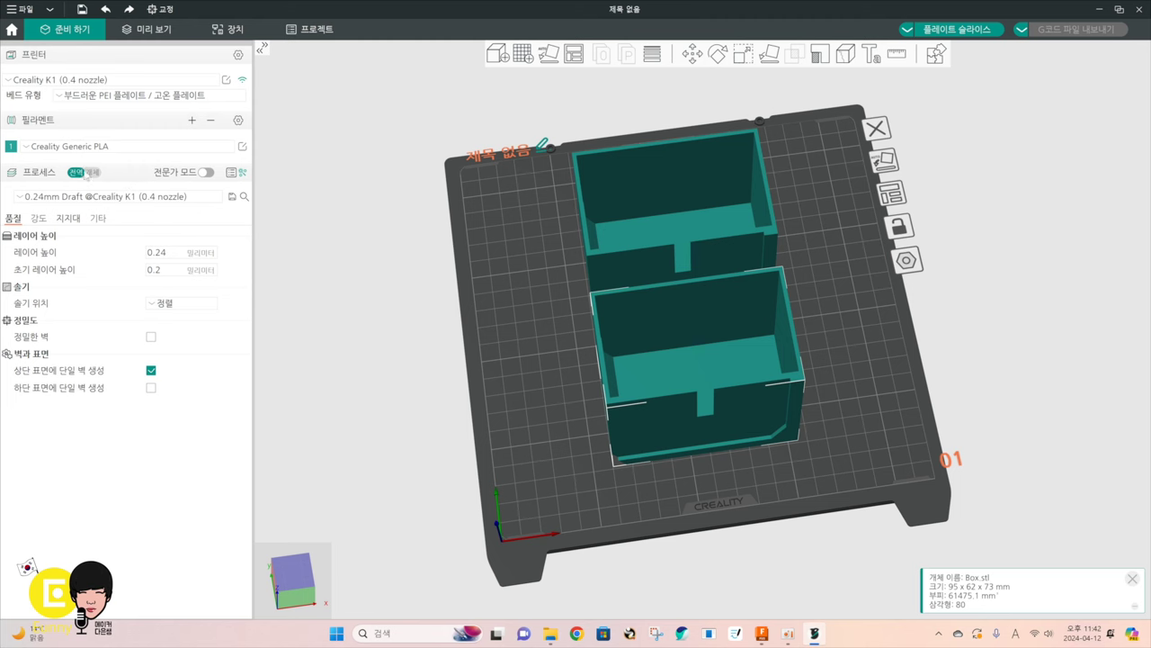
{"action": "left_click", "coordinate": [93, 172]}
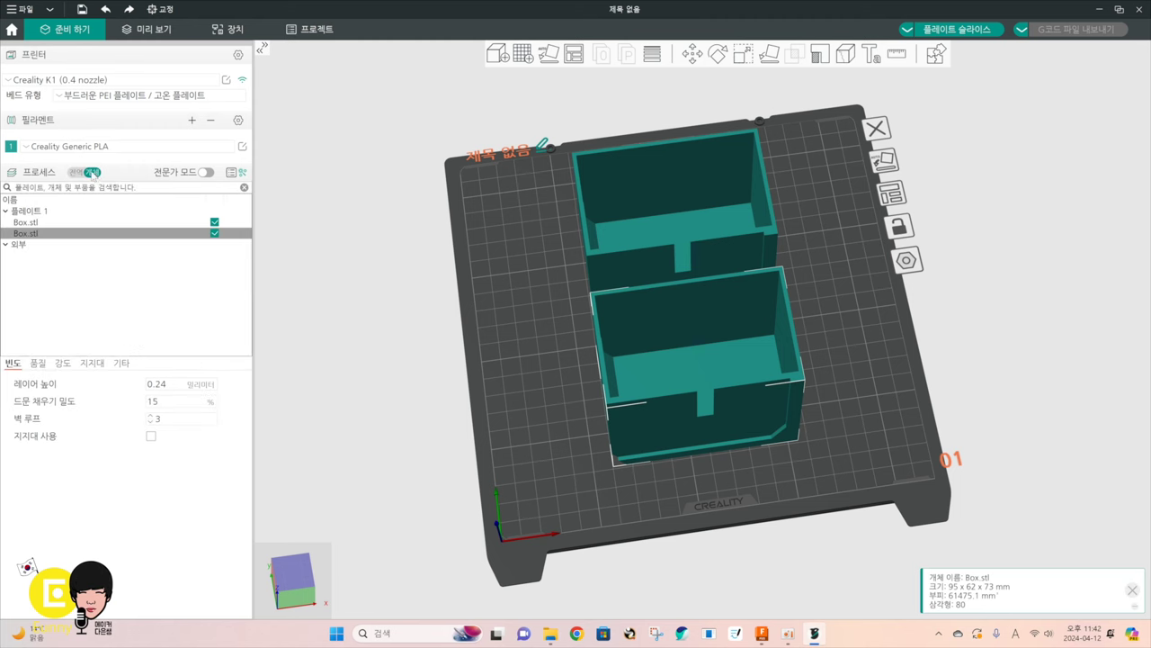
{"action": "left_click", "coordinate": [32, 222]}
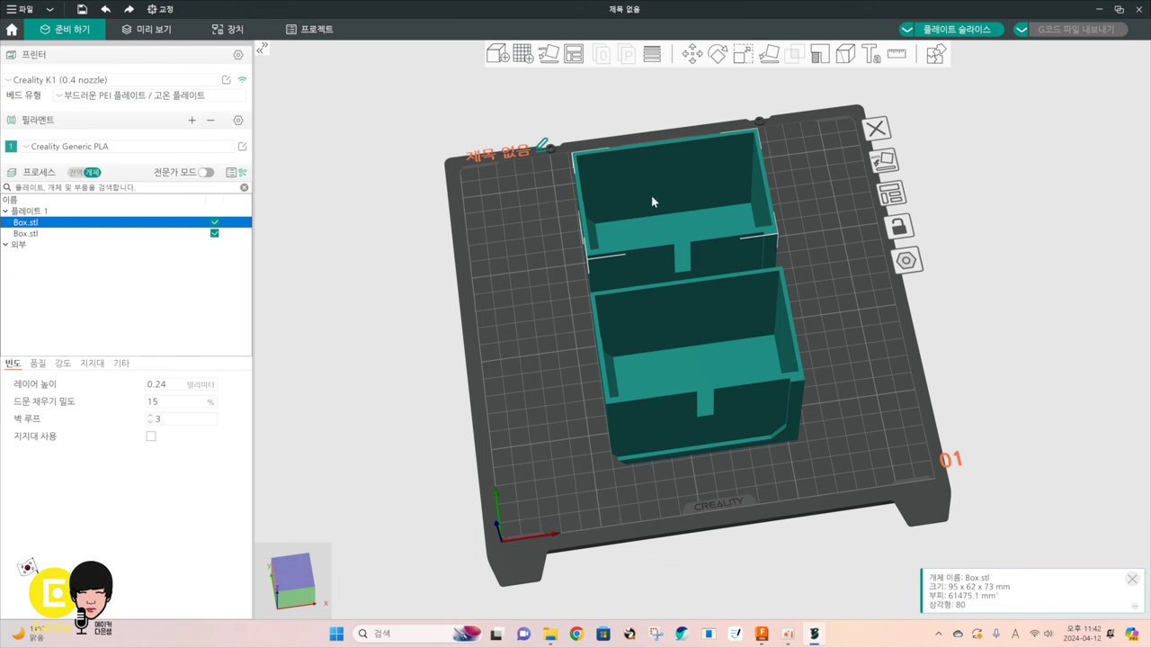
{"action": "left_click_drag", "start_coordinate": [180, 401], "coordinate": [123, 396]}
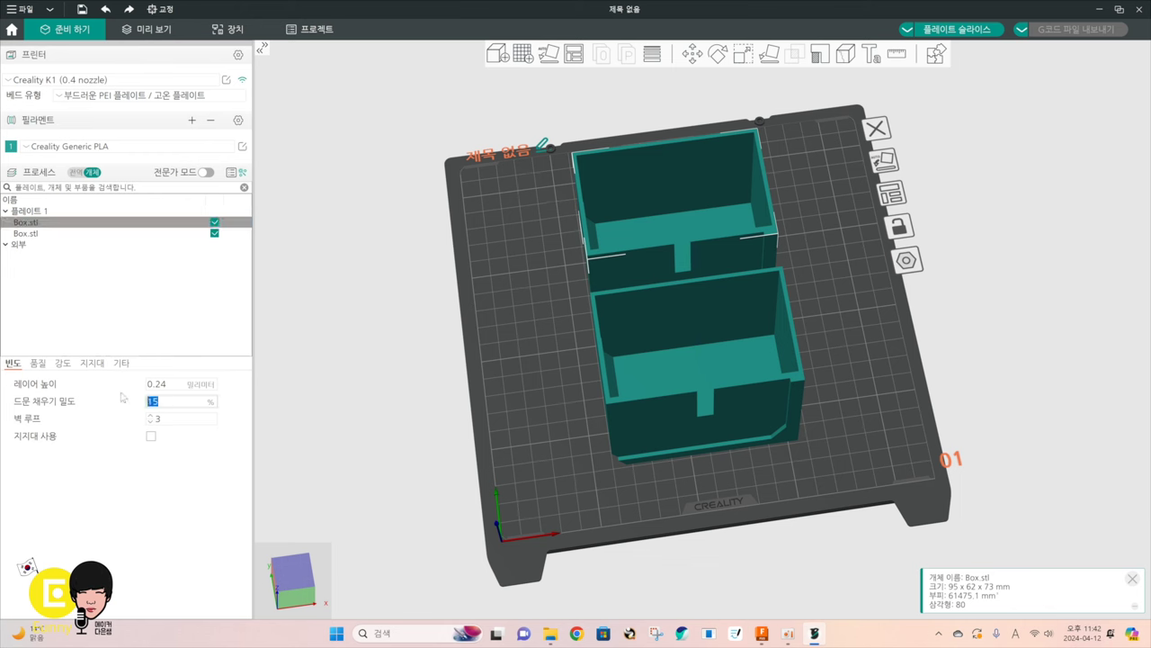
{"action": "type", "text": "30"}
Set the front box's sparse infill density to 10% in its object settings
{"action": "left_click", "coordinate": [31, 234]}
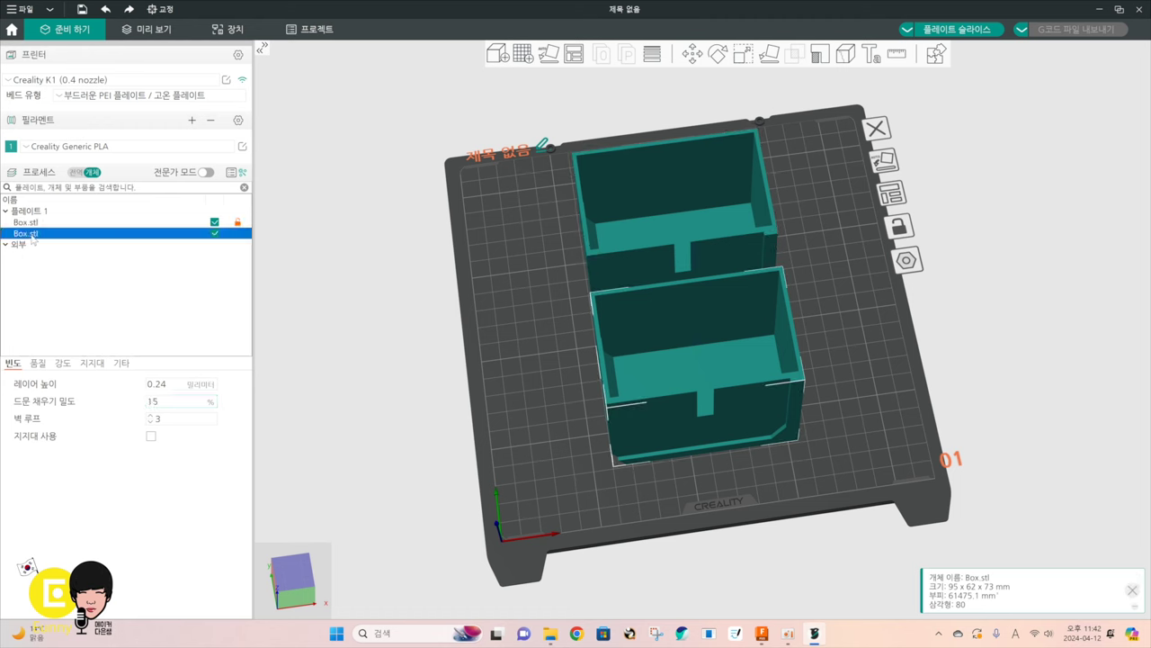
{"action": "left_click", "coordinate": [171, 402]}
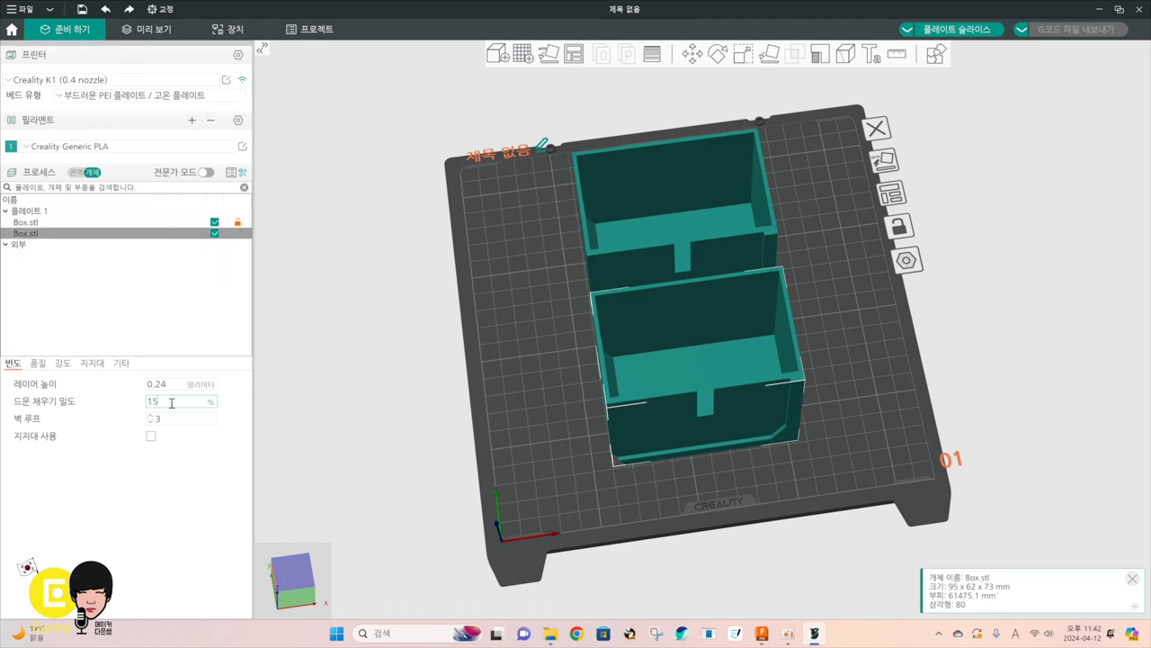
{"action": "left_click_drag", "start_coordinate": [171, 402], "coordinate": [122, 389]}
{"action": "type", "text": "10"}
{"action": "key", "text": "Return"}
{"action": "left_click", "coordinate": [423, 301]}
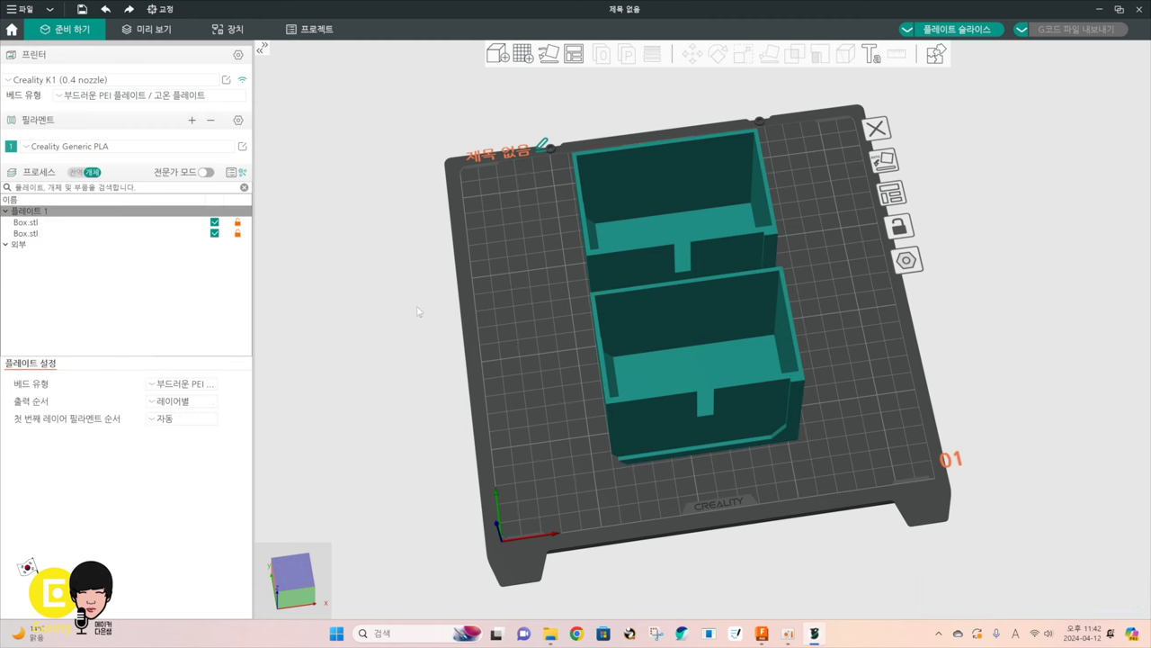
Slice plate 1 and compare both boxes in the preview, first at layer 4 for the infill density and at layer 202
{"action": "left_click", "coordinate": [954, 29]}
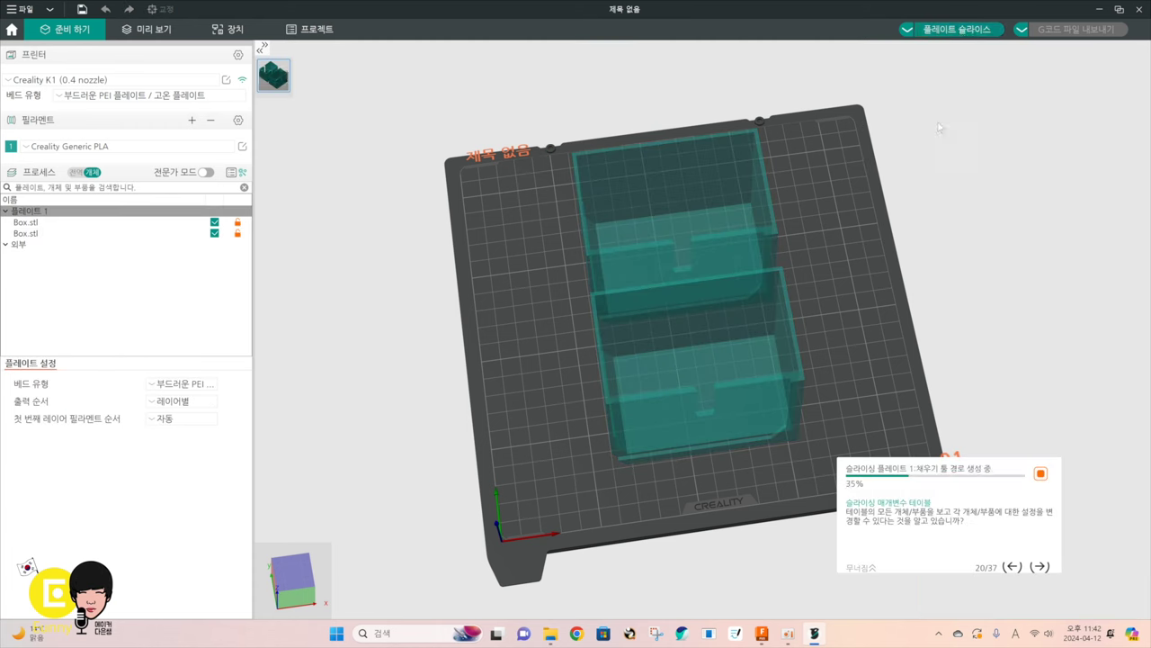
{"action": "mouse_move", "coordinate": [1139, 144]}
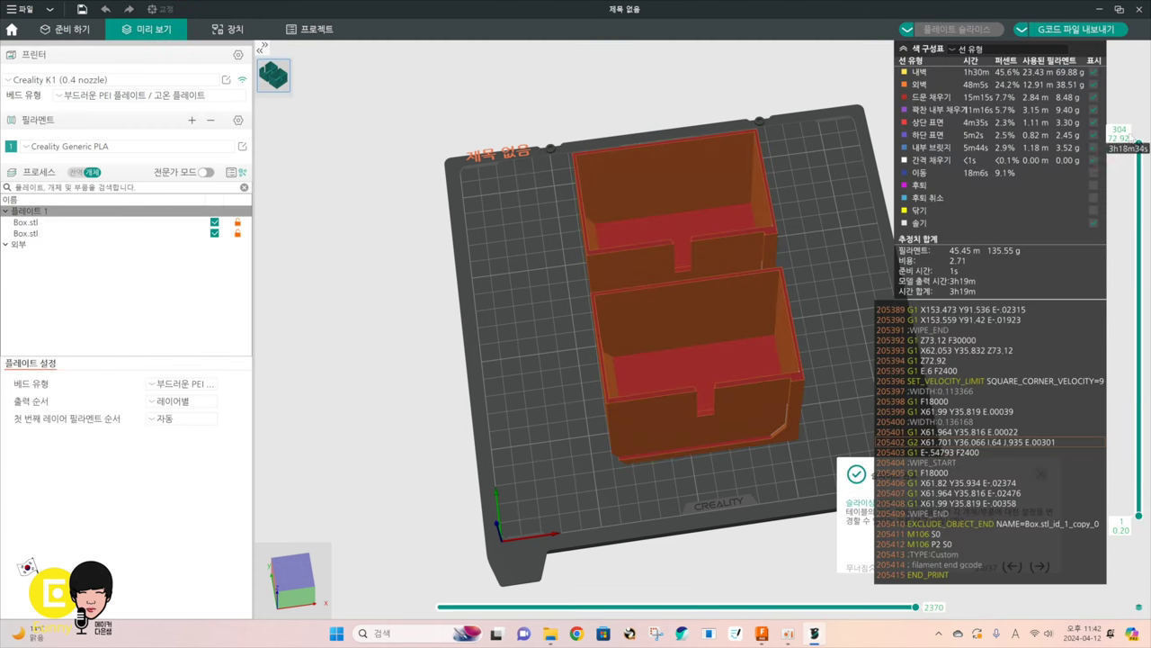
{"action": "left_click_drag", "start_coordinate": [1139, 144], "coordinate": [1080, 507]}
{"action": "left_click_drag", "start_coordinate": [818, 248], "coordinate": [793, 316]}
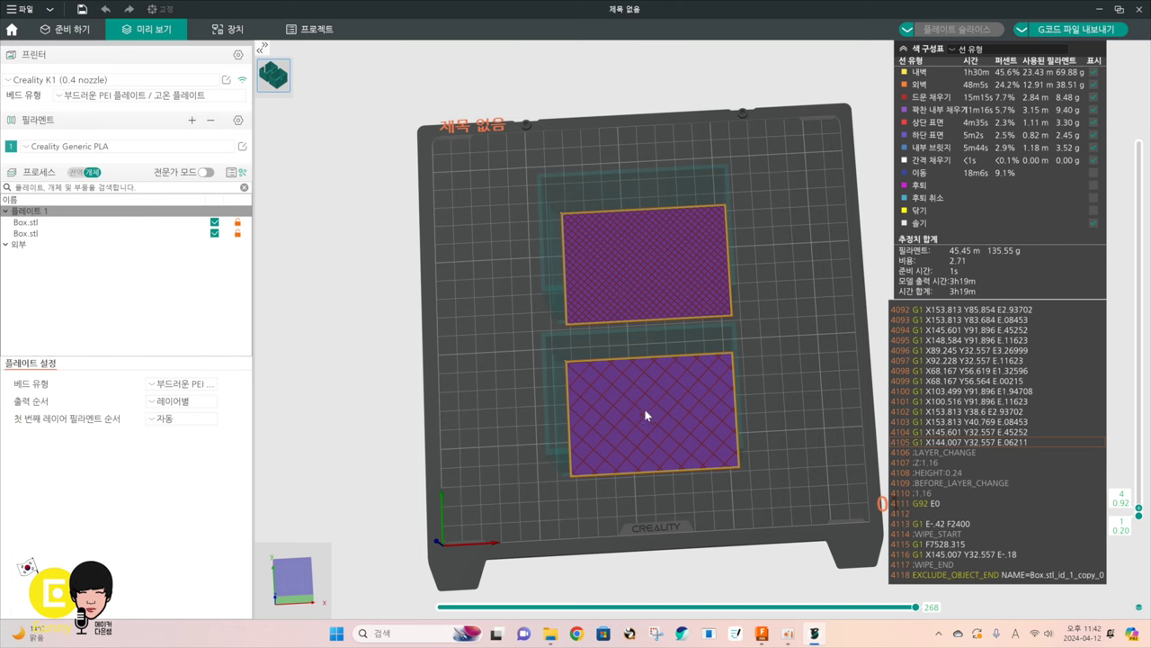
{"action": "left_click_drag", "start_coordinate": [662, 392], "coordinate": [646, 302]}
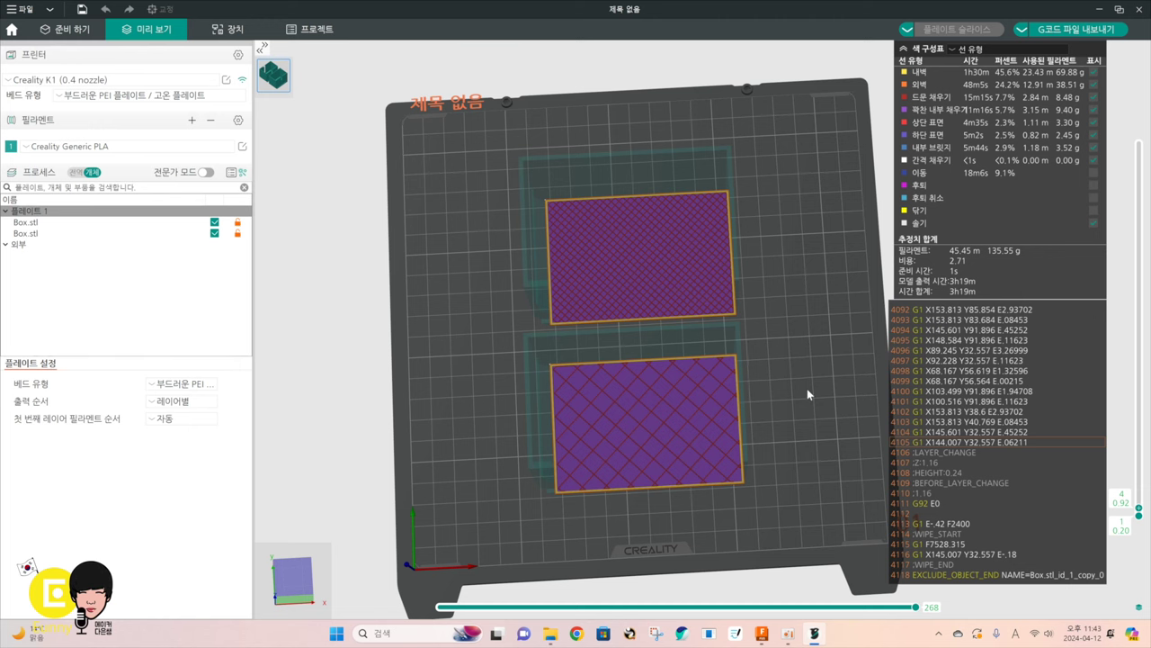
{"action": "left_click_drag", "start_coordinate": [807, 388], "coordinate": [785, 405]}
{"action": "mouse_move", "coordinate": [1138, 510]}
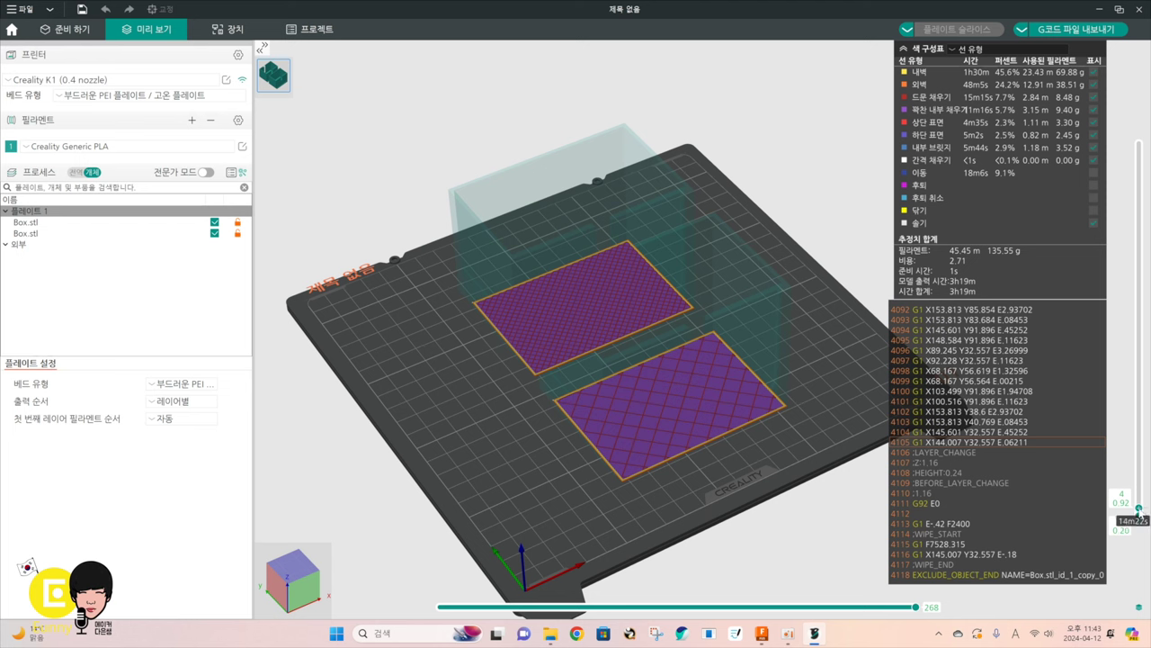
{"action": "left_click_drag", "start_coordinate": [1139, 508], "coordinate": [1112, 269]}
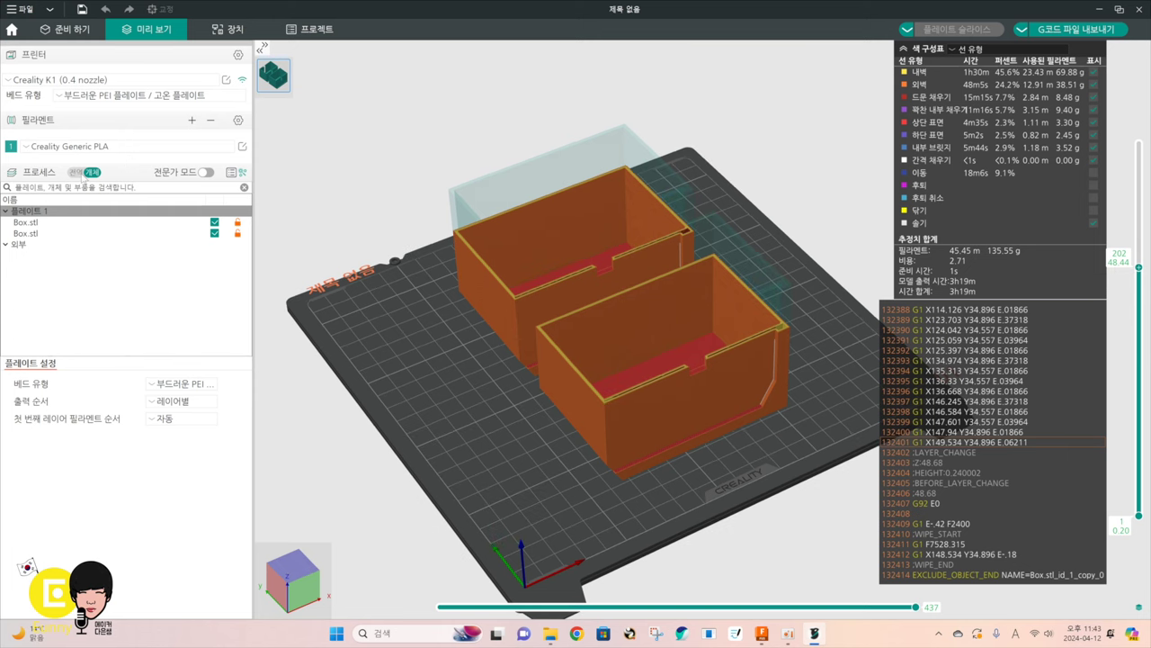
Return to the global process settings, view the strength and support settings, and enable expert mode (전문가 모드)
{"action": "left_click", "coordinate": [76, 172]}
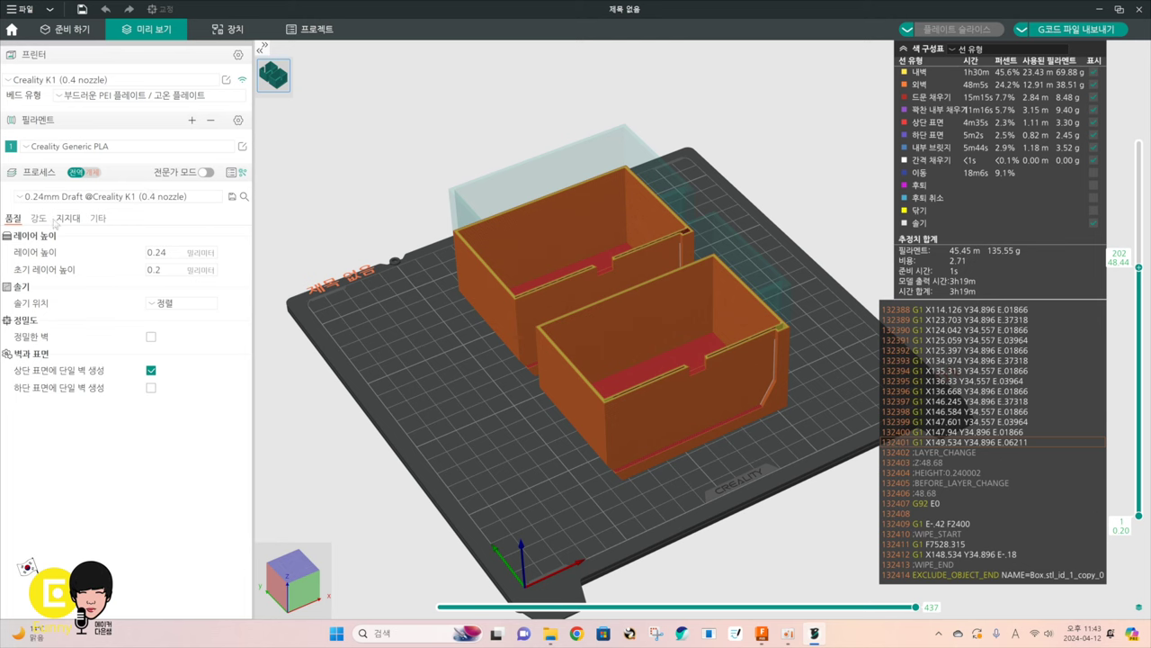
{"action": "left_click", "coordinate": [38, 218]}
{"action": "left_click", "coordinate": [69, 218]}
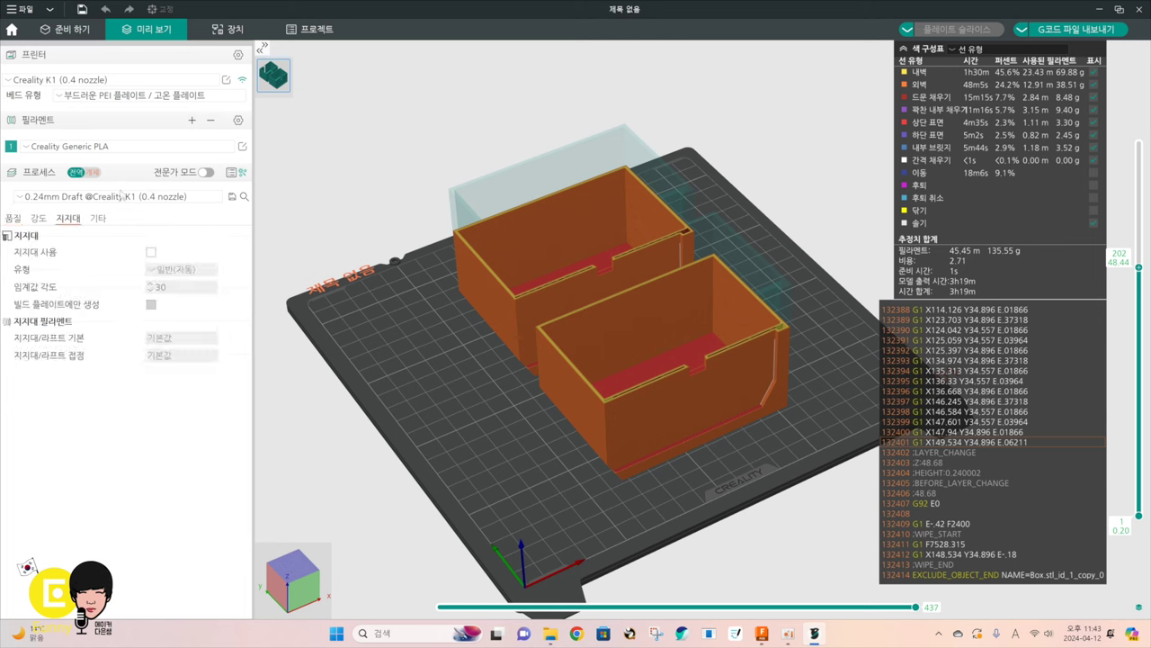
{"action": "left_click", "coordinate": [206, 172]}
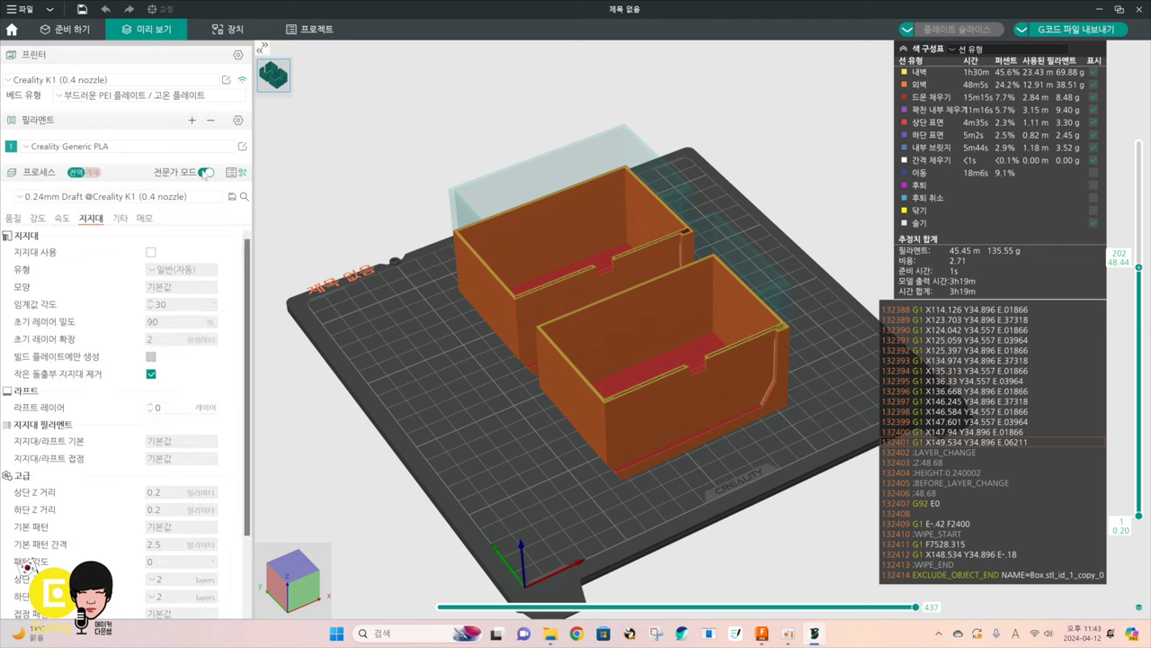
Review the expert-mode strength (강도), speed (속도), quality (품질) and other (기타) process settings
{"action": "left_click", "coordinate": [38, 219]}
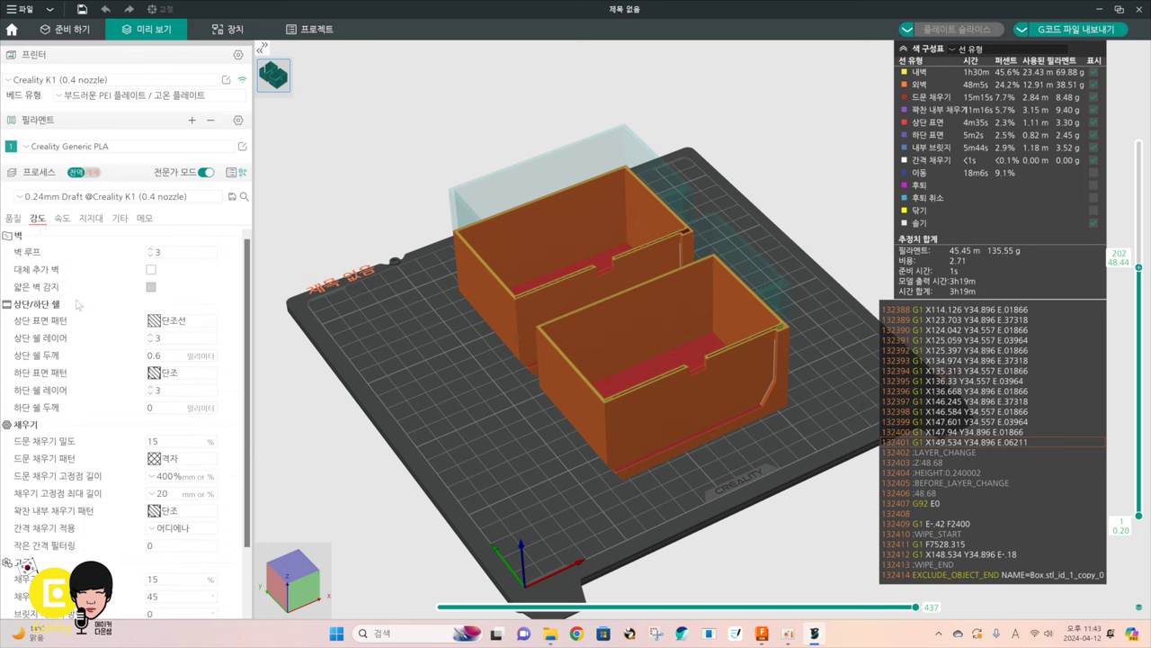
{"action": "left_click", "coordinate": [62, 221]}
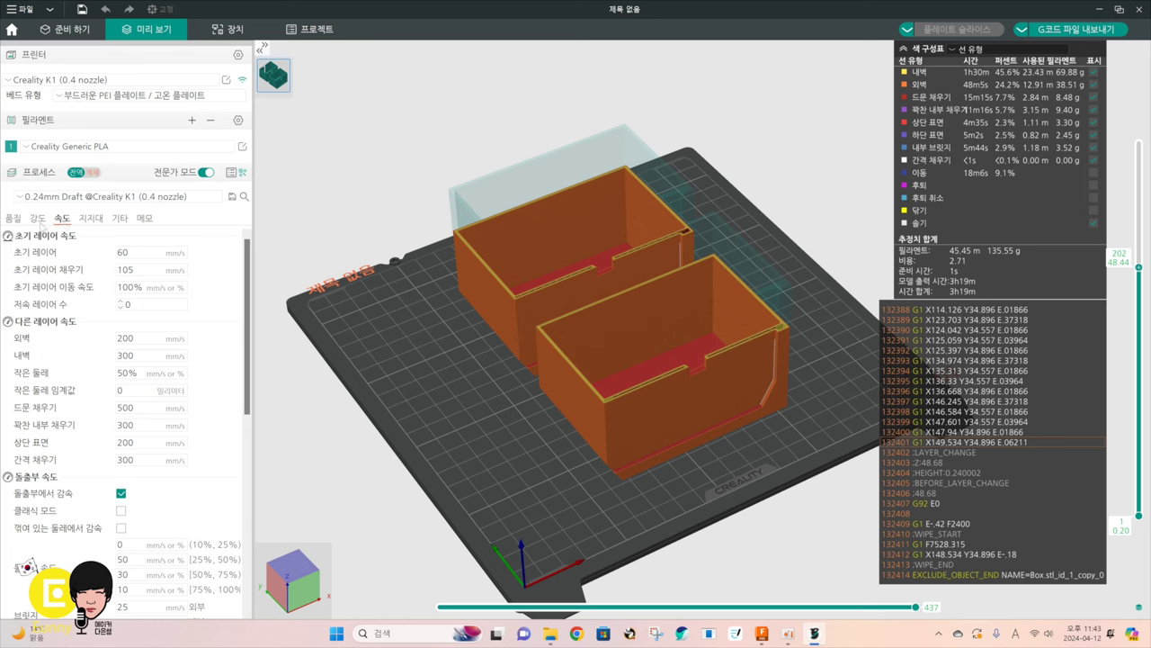
{"action": "left_click", "coordinate": [14, 220]}
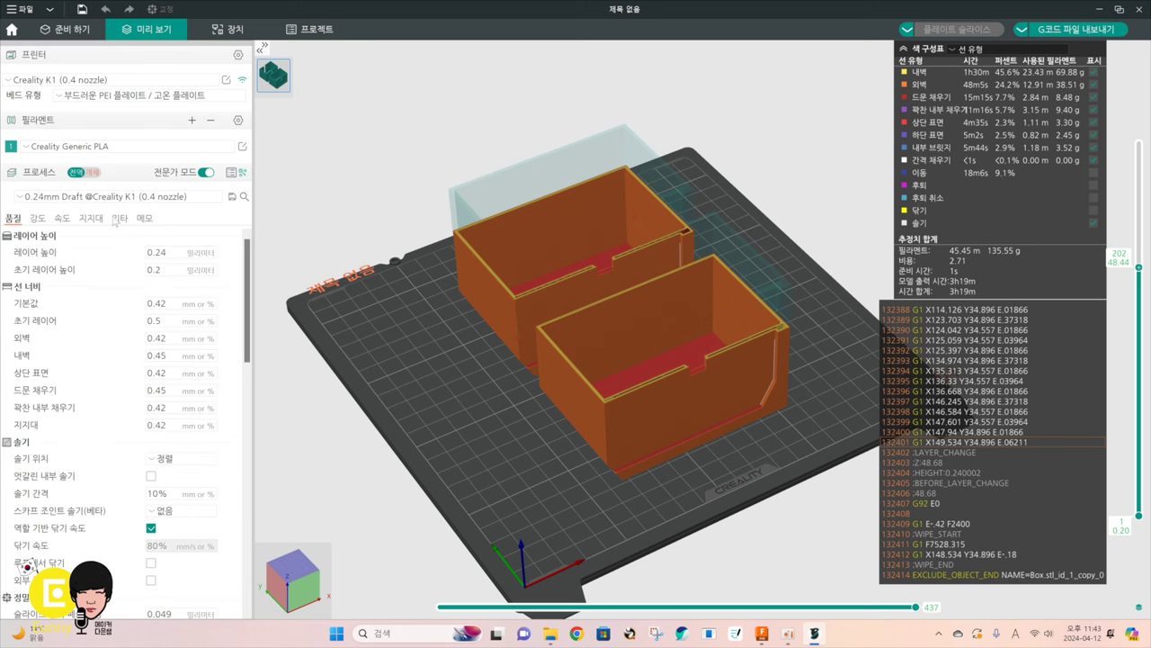
{"action": "left_click", "coordinate": [120, 219]}
{"action": "scroll", "coordinate": [178, 392], "scroll_direction": "down", "scroll_amount": 3}
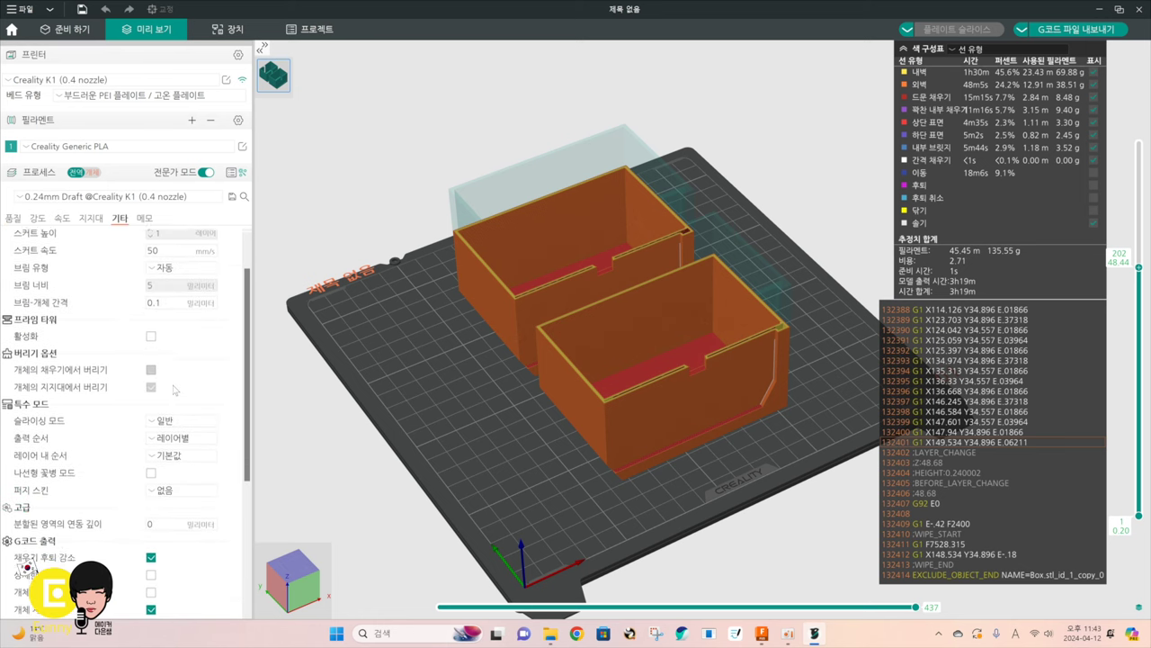
{"action": "scroll", "coordinate": [176, 391], "scroll_direction": "up", "scroll_amount": 3}
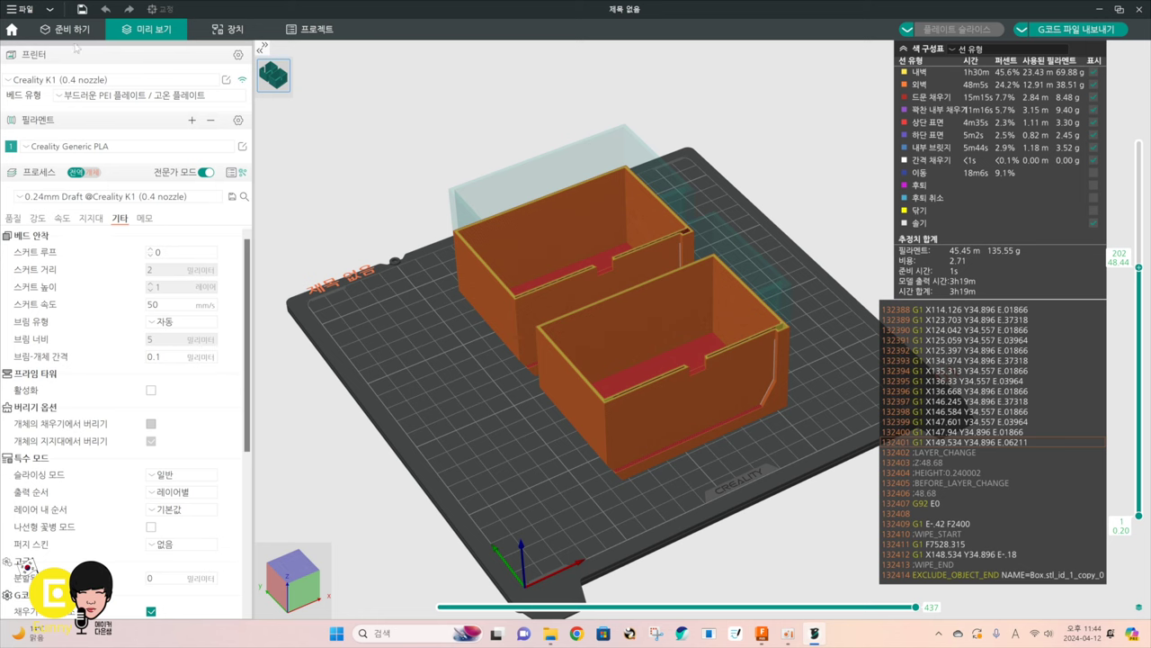
Change the interface language from Korean to English in the application preferences
{"action": "left_click", "coordinate": [50, 9]}
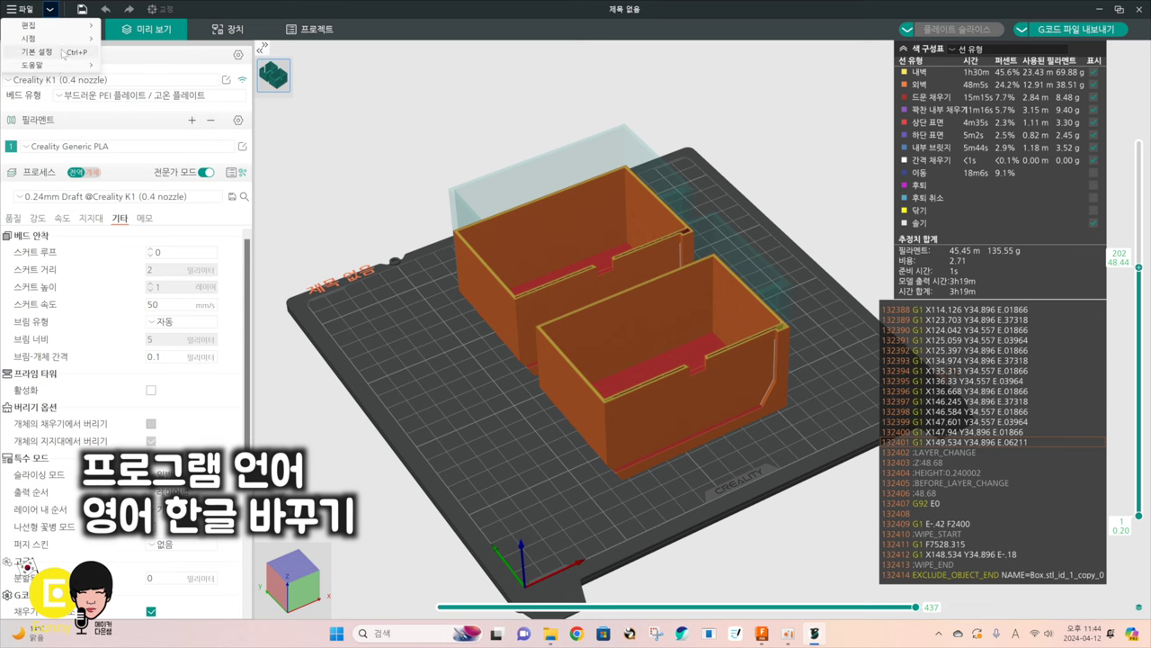
{"action": "left_click", "coordinate": [63, 52]}
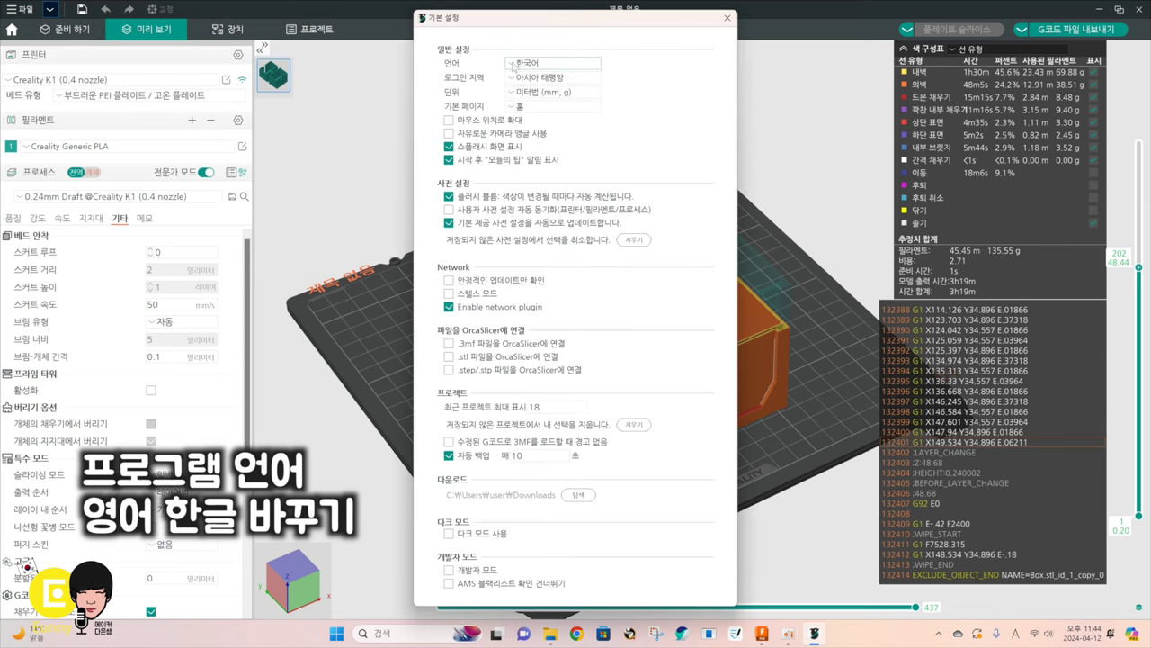
{"action": "left_click", "coordinate": [514, 66]}
{"action": "scroll", "coordinate": [571, 183], "scroll_direction": "down", "scroll_amount": 2}
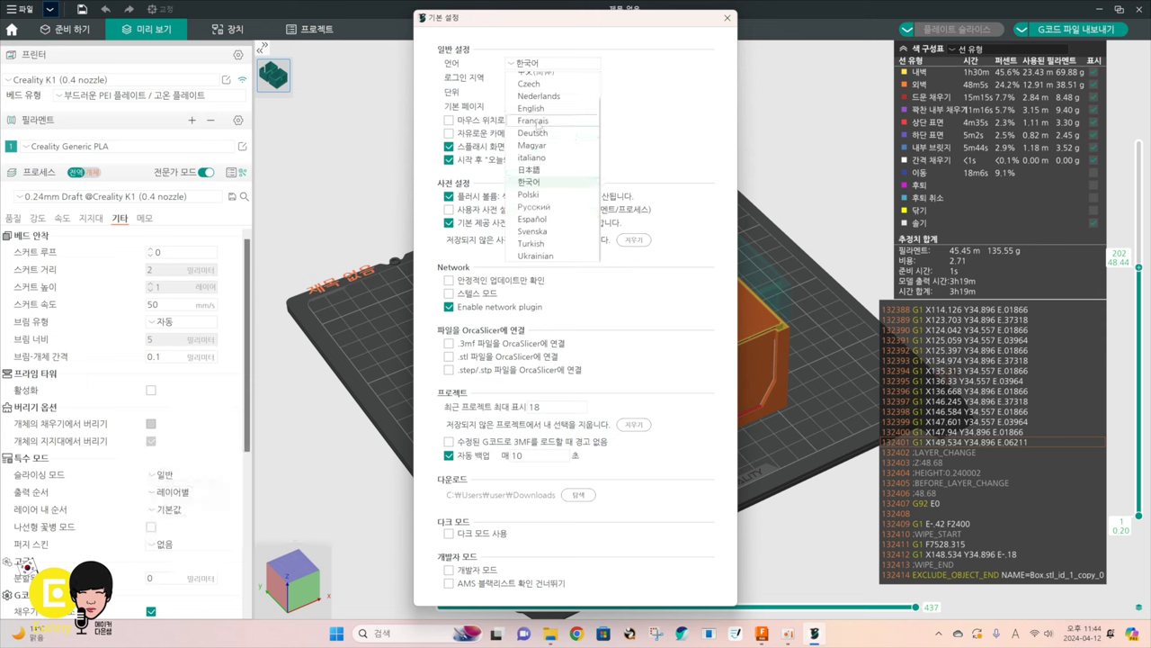
{"action": "left_click", "coordinate": [546, 109]}
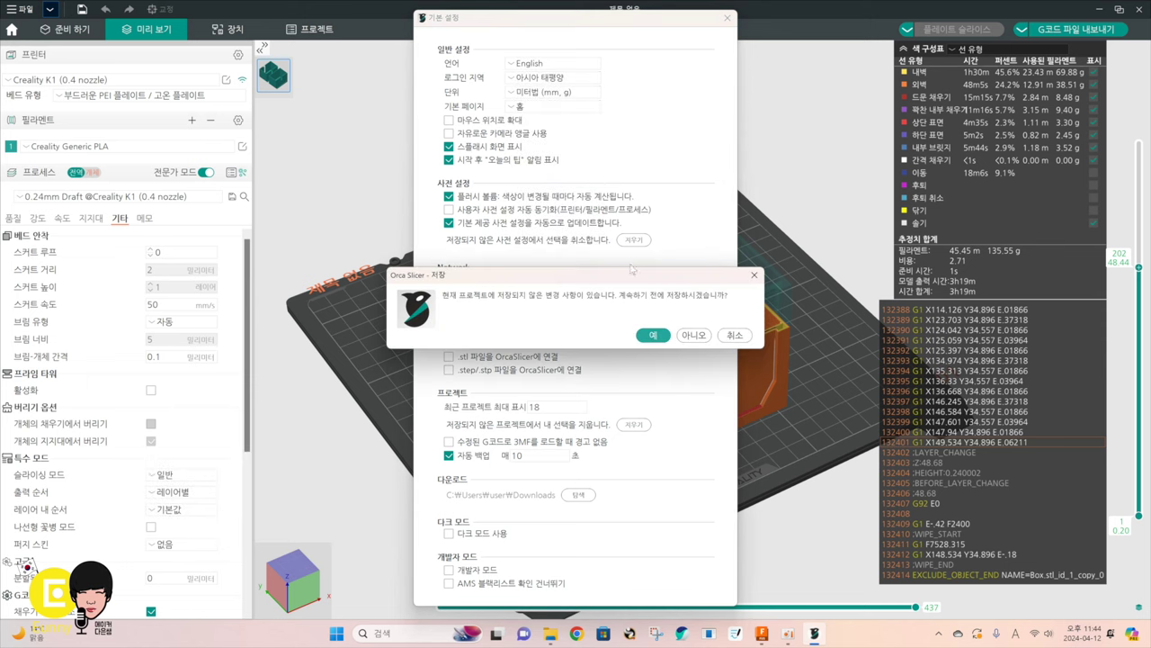
Save the unsaved project as Box.3mf and confirm the application restart for the language switch
{"action": "left_click", "coordinate": [651, 336]}
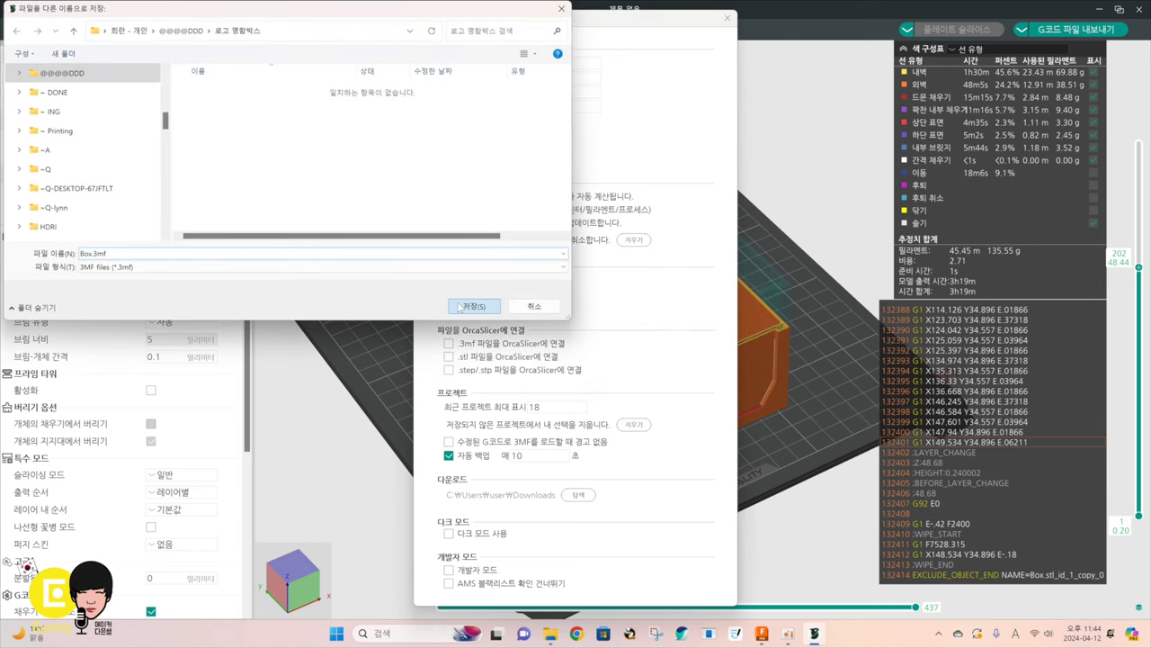
{"action": "left_click", "coordinate": [454, 306]}
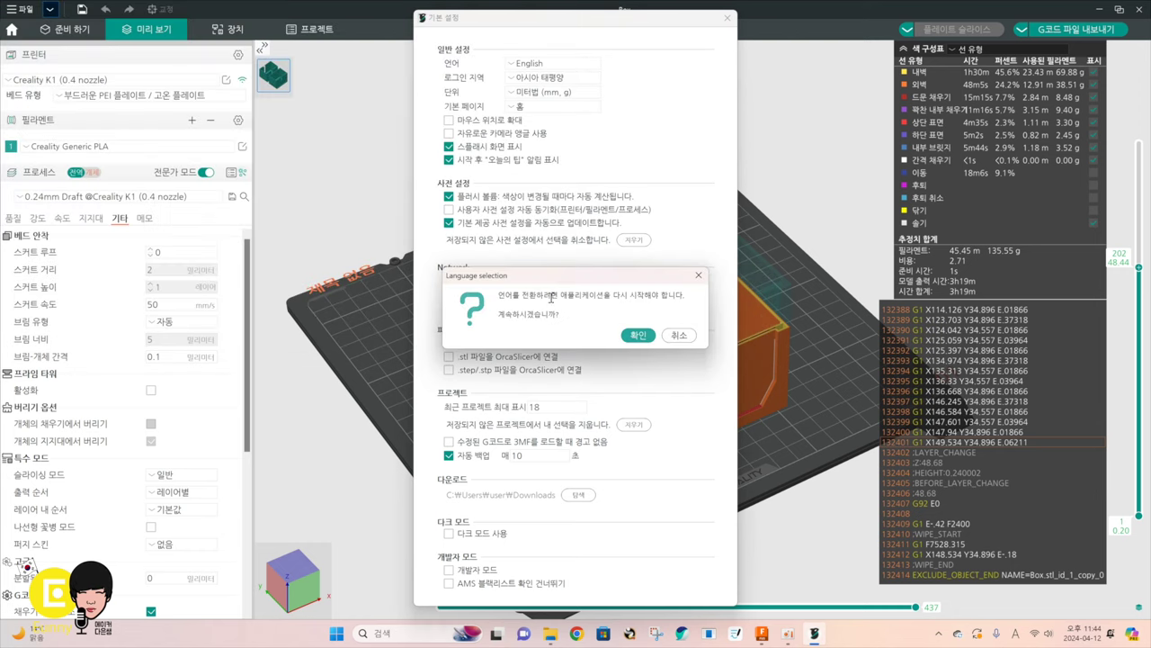
{"action": "left_click", "coordinate": [637, 334]}
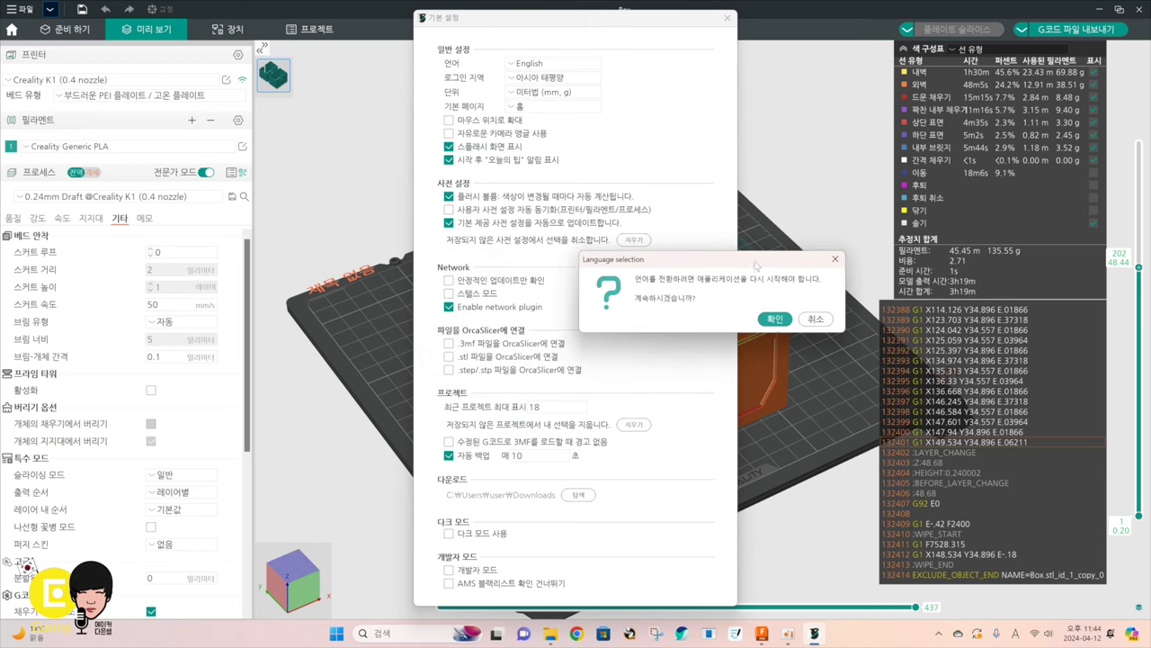
{"action": "left_click", "coordinate": [778, 334]}
{"action": "middle_click_drag", "start_coordinate": [545, 295], "coordinate": [670, 205]}
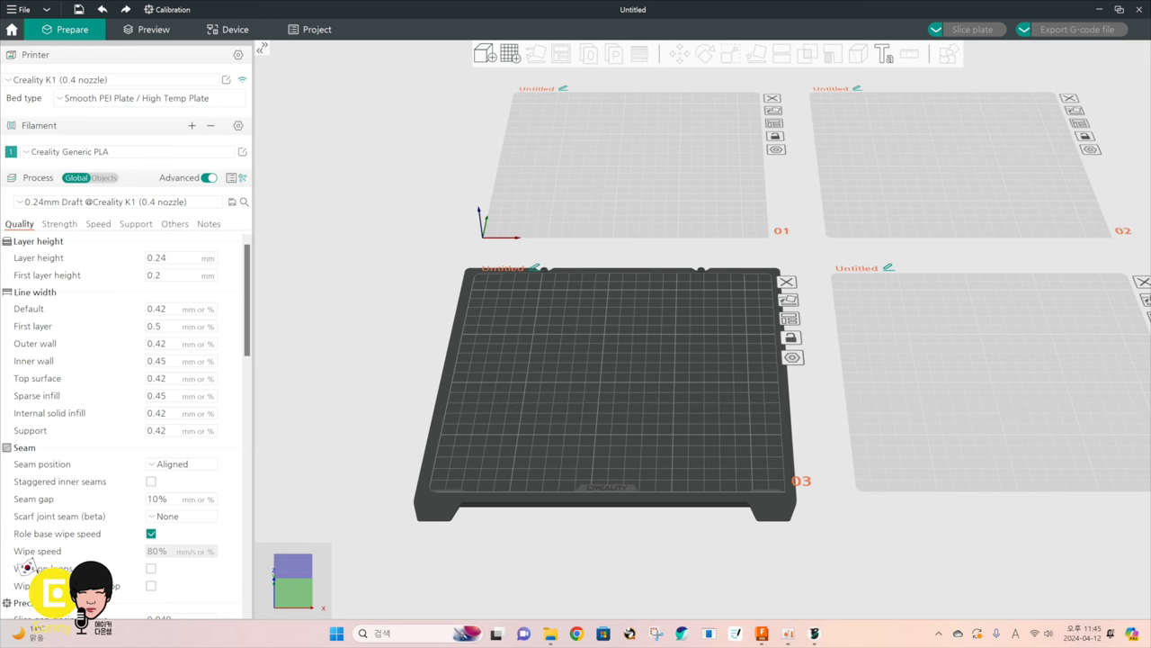
Import Box.stl onto plate 3
{"action": "left_click_drag", "start_coordinate": [549, 0], "coordinate": [597, 396]}
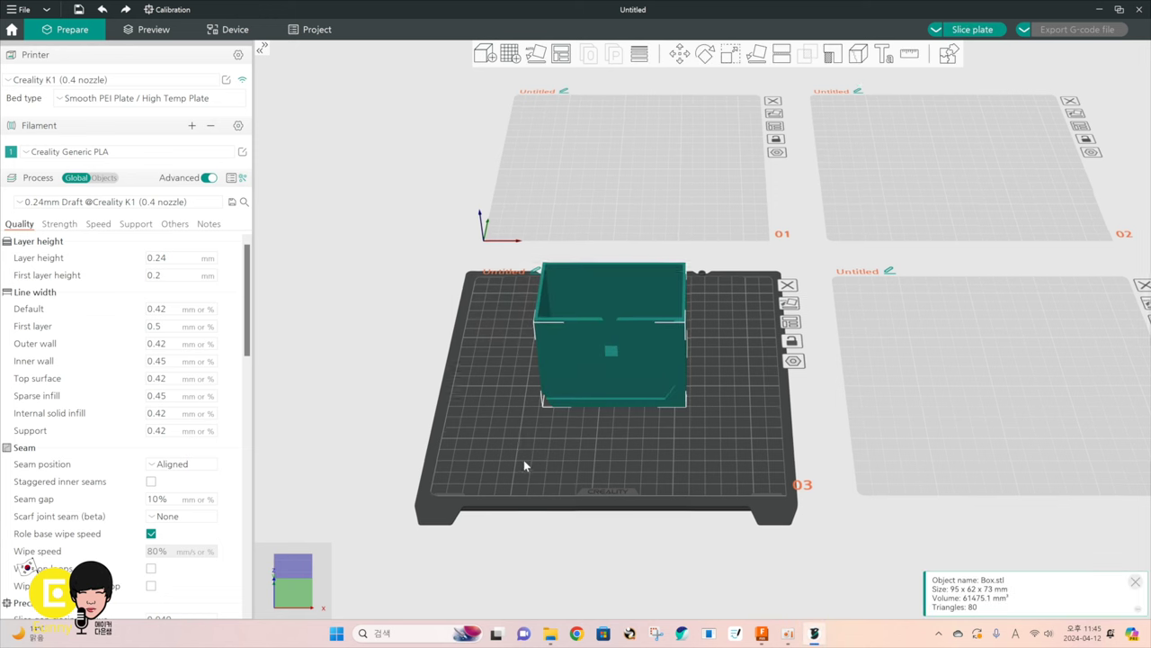
{"action": "middle_click_drag", "start_coordinate": [524, 463], "coordinate": [512, 408]}
{"action": "left_click_drag", "start_coordinate": [511, 409], "coordinate": [526, 464]}
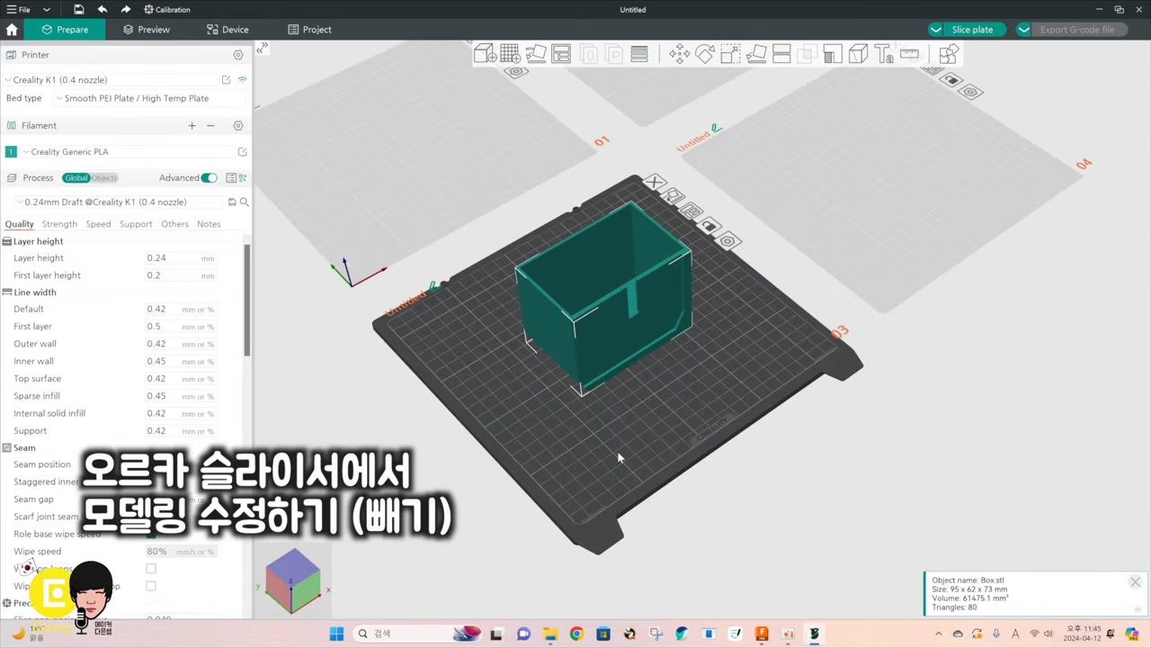
Examine the imported box from several angles, including its front notch, front face and inner floor
{"action": "left_click_drag", "start_coordinate": [618, 454], "coordinate": [604, 448]}
{"action": "middle_click_drag", "start_coordinate": [605, 448], "coordinate": [580, 457]}
{"action": "scroll", "coordinate": [580, 457], "scroll_direction": "up", "scroll_amount": 5}
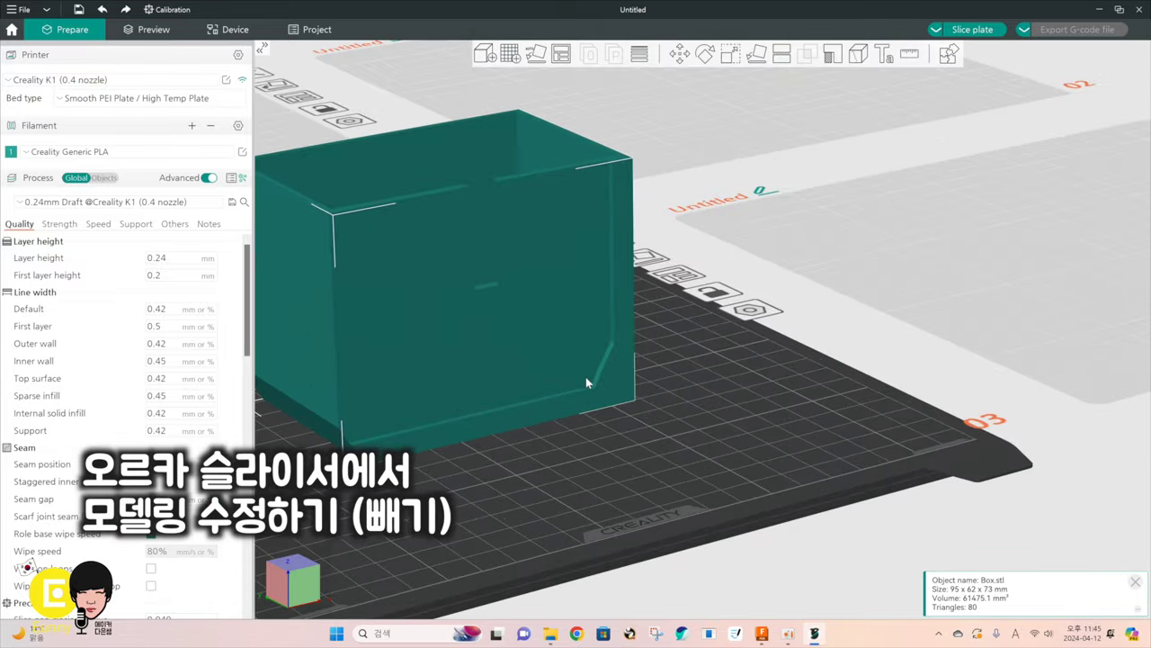
{"action": "left_click_drag", "start_coordinate": [586, 377], "coordinate": [813, 362]}
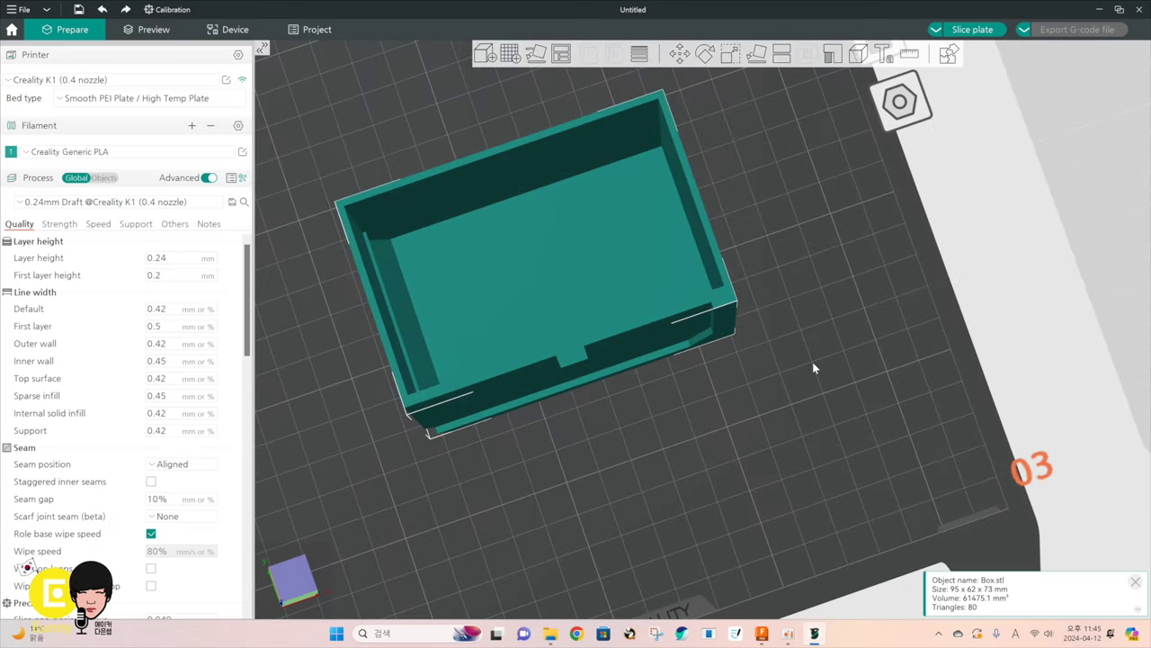
{"action": "left_click_drag", "start_coordinate": [790, 403], "coordinate": [674, 468]}
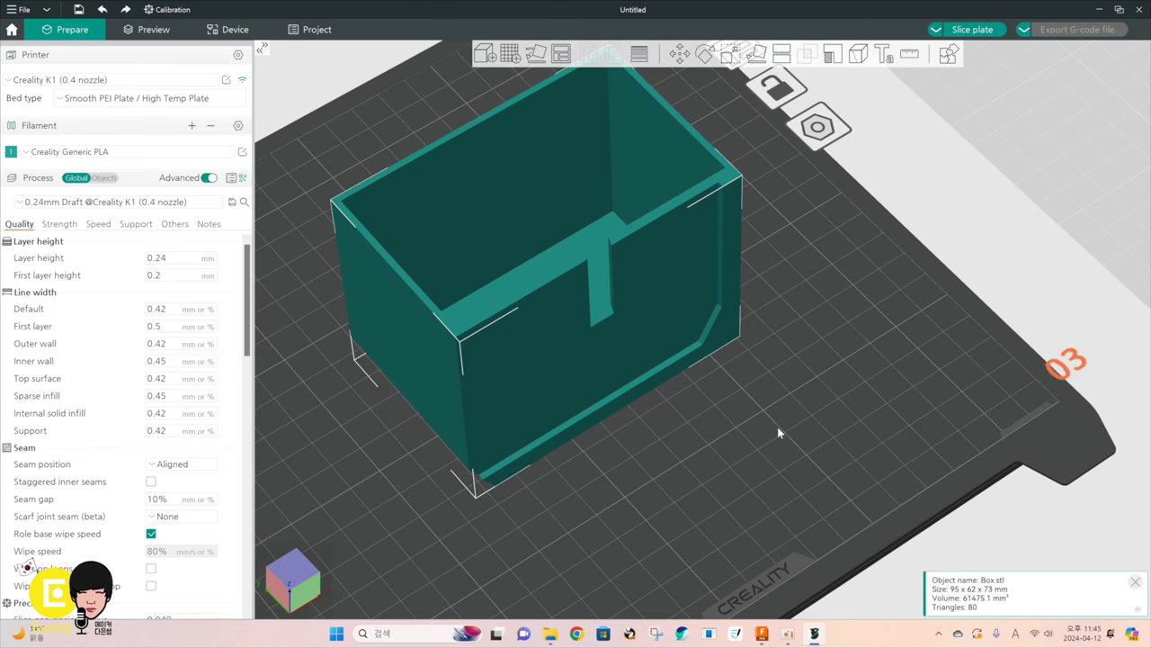
{"action": "middle_click_drag", "start_coordinate": [807, 420], "coordinate": [830, 390]}
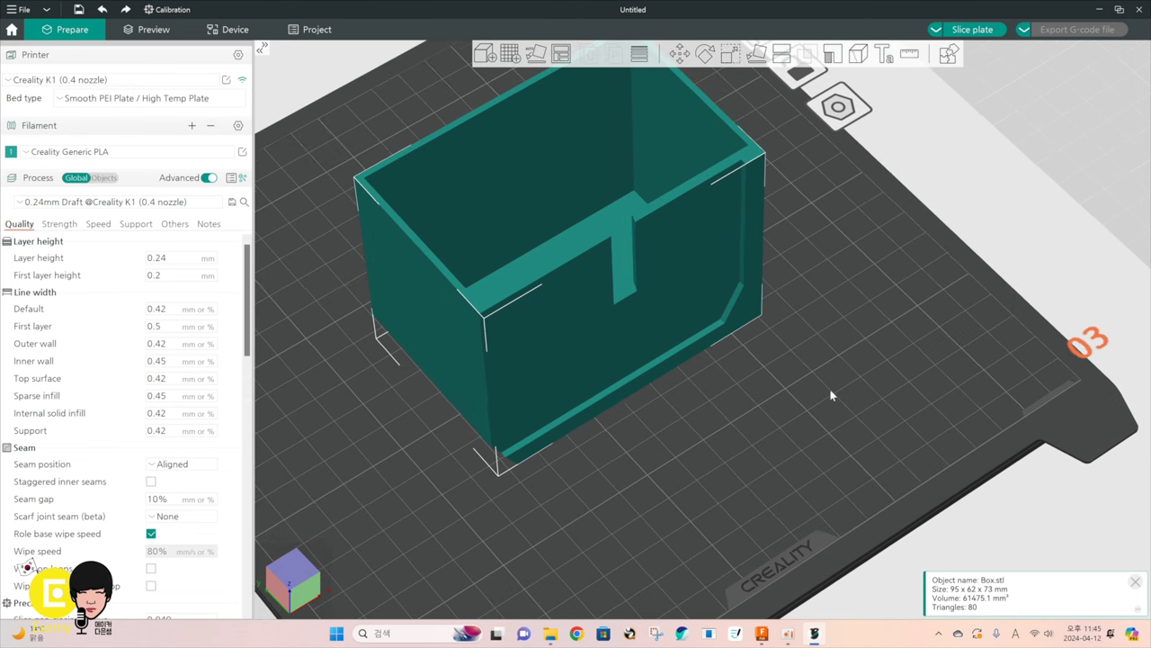
{"action": "left_click_drag", "start_coordinate": [830, 389], "coordinate": [822, 397]}
{"action": "scroll", "coordinate": [822, 392], "scroll_direction": "up", "scroll_amount": 2}
{"action": "scroll", "coordinate": [821, 387], "scroll_direction": "down", "scroll_amount": 2}
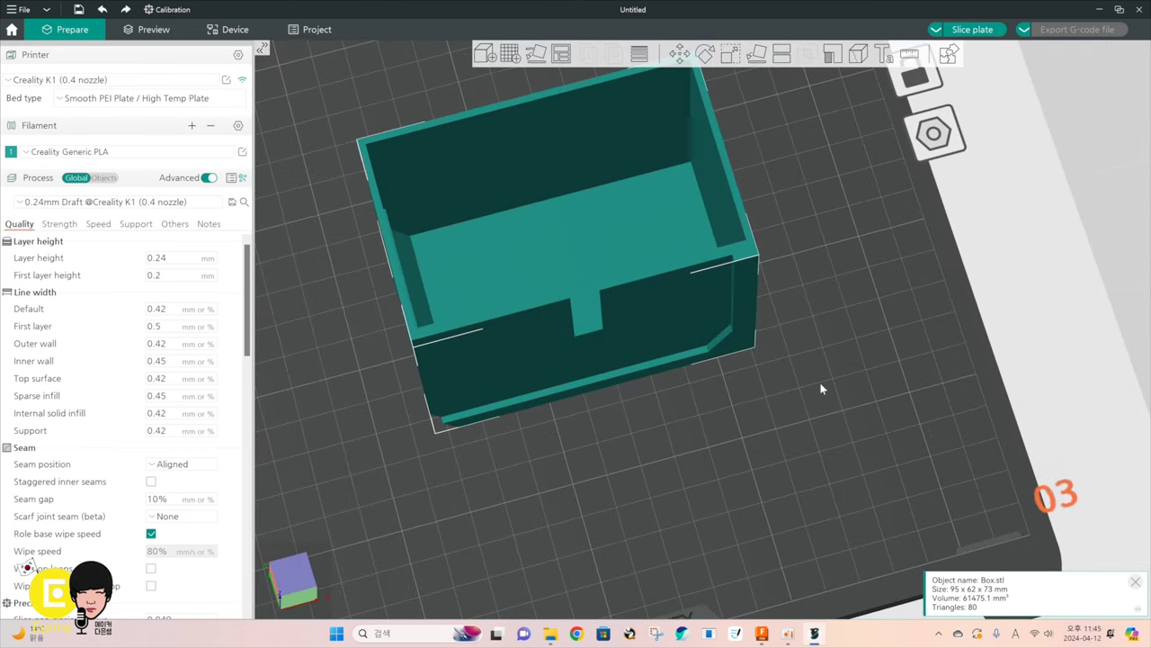
{"action": "scroll", "coordinate": [818, 377], "scroll_direction": "down", "scroll_amount": 3}
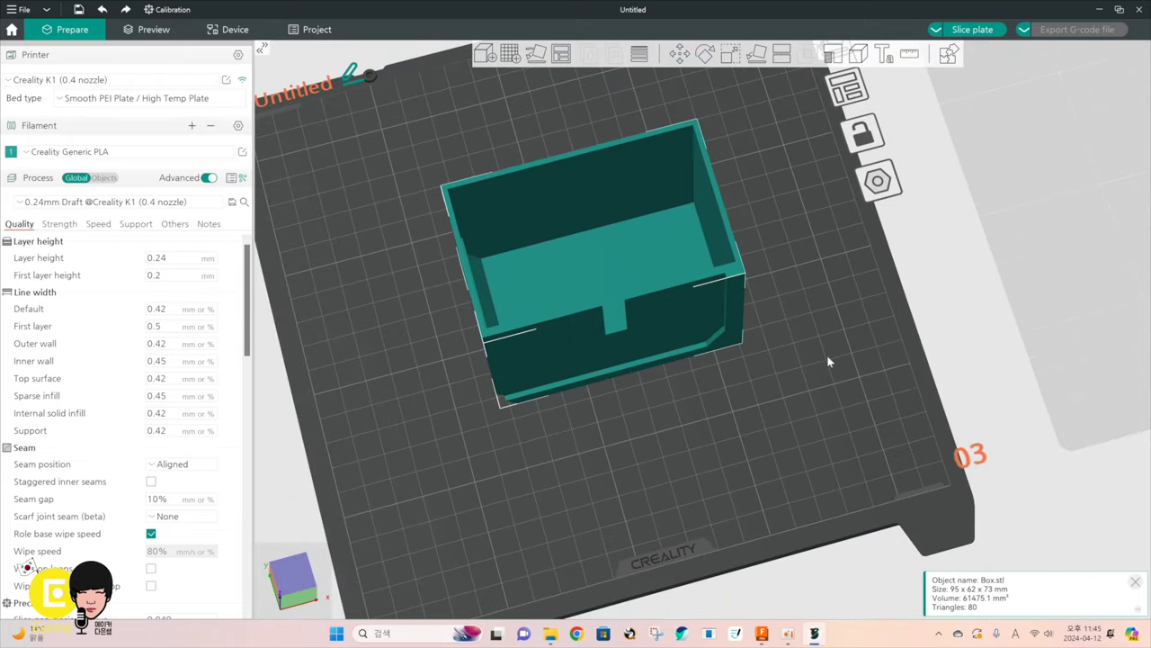
{"action": "left_click", "coordinate": [800, 329]}
{"action": "left_click_drag", "start_coordinate": [747, 361], "coordinate": [743, 362]}
{"action": "left_click", "coordinate": [702, 323]}
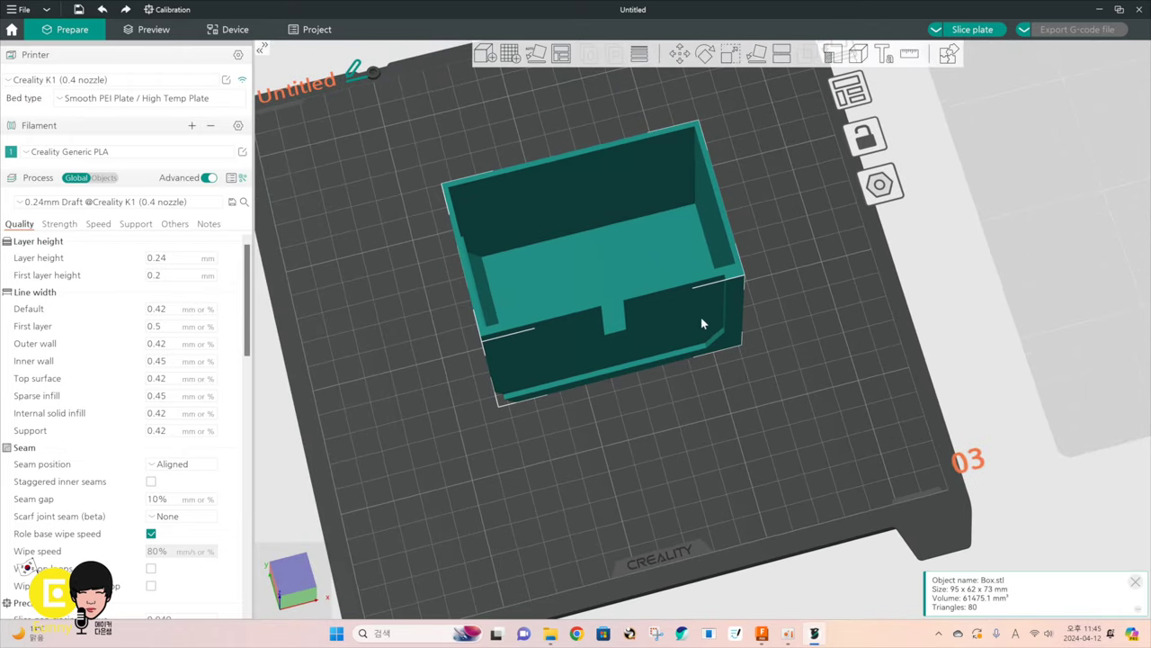
Shift the box slightly on the plate, add a cylinder to it as a negative part, and place the cylinder inside over the floor's middle
{"action": "left_click_drag", "start_coordinate": [678, 259], "coordinate": [655, 267]}
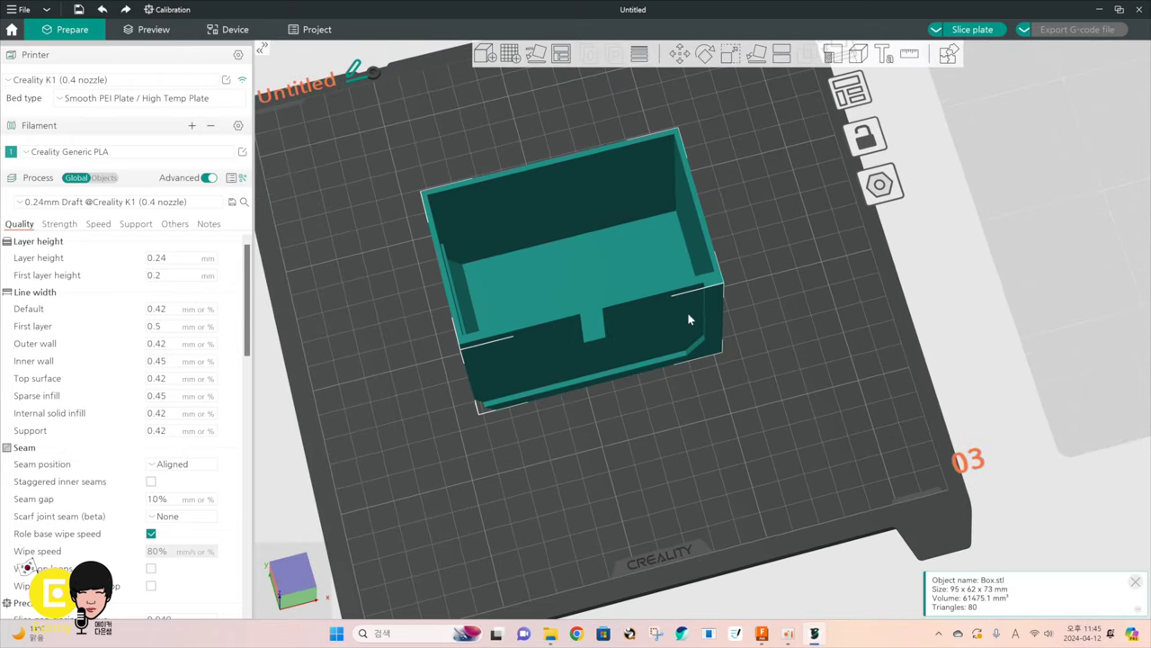
{"action": "right_click", "coordinate": [607, 261]}
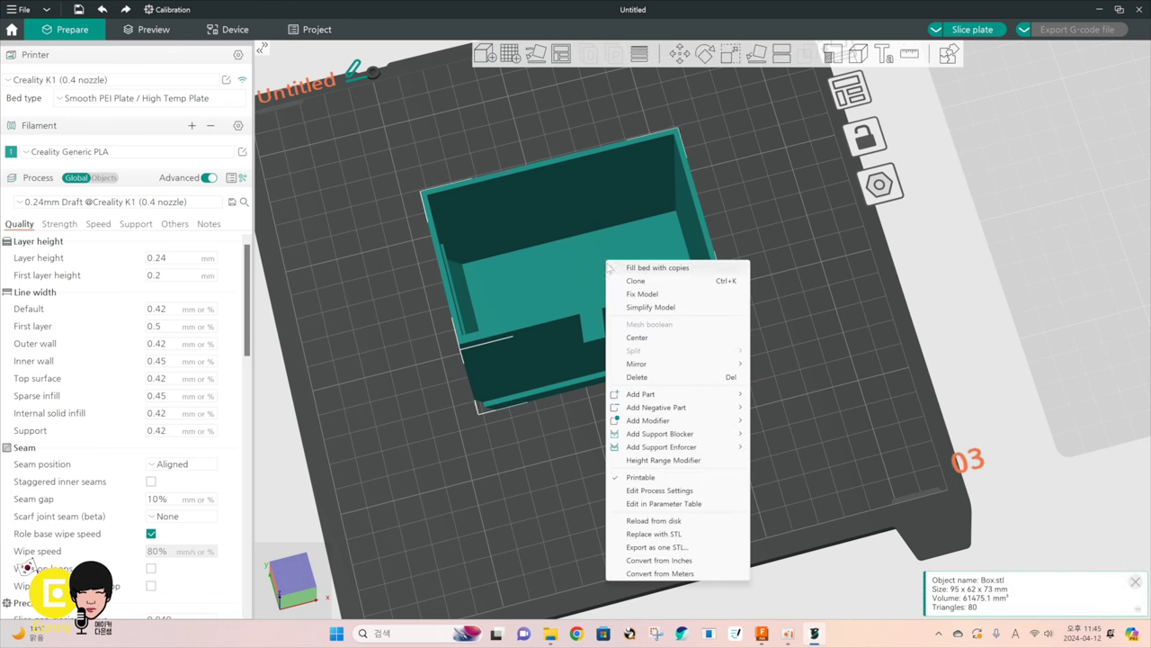
{"action": "mouse_move", "coordinate": [679, 399]}
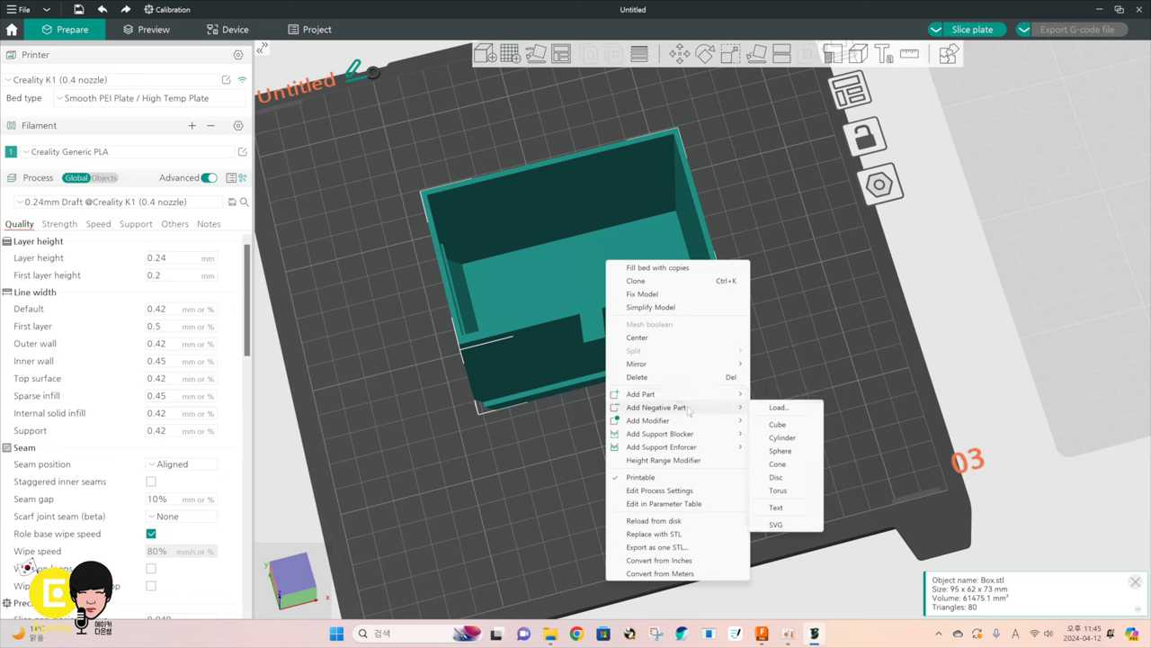
{"action": "left_click", "coordinate": [779, 437]}
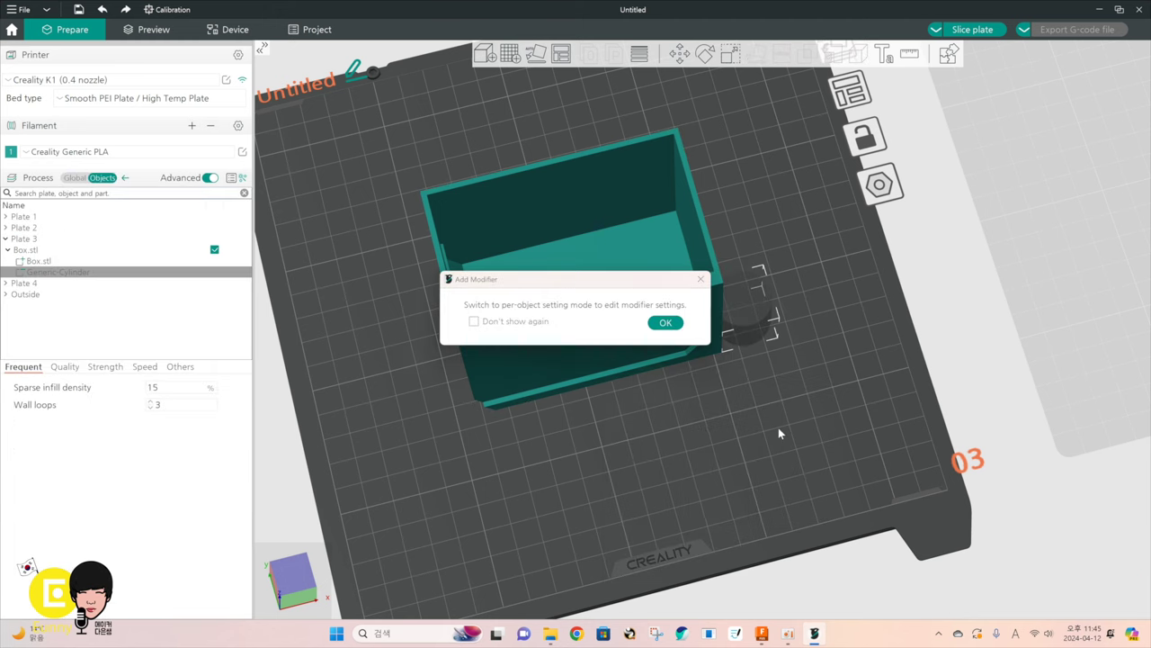
{"action": "left_click", "coordinate": [651, 326]}
{"action": "left_click_drag", "start_coordinate": [732, 368], "coordinate": [575, 276]}
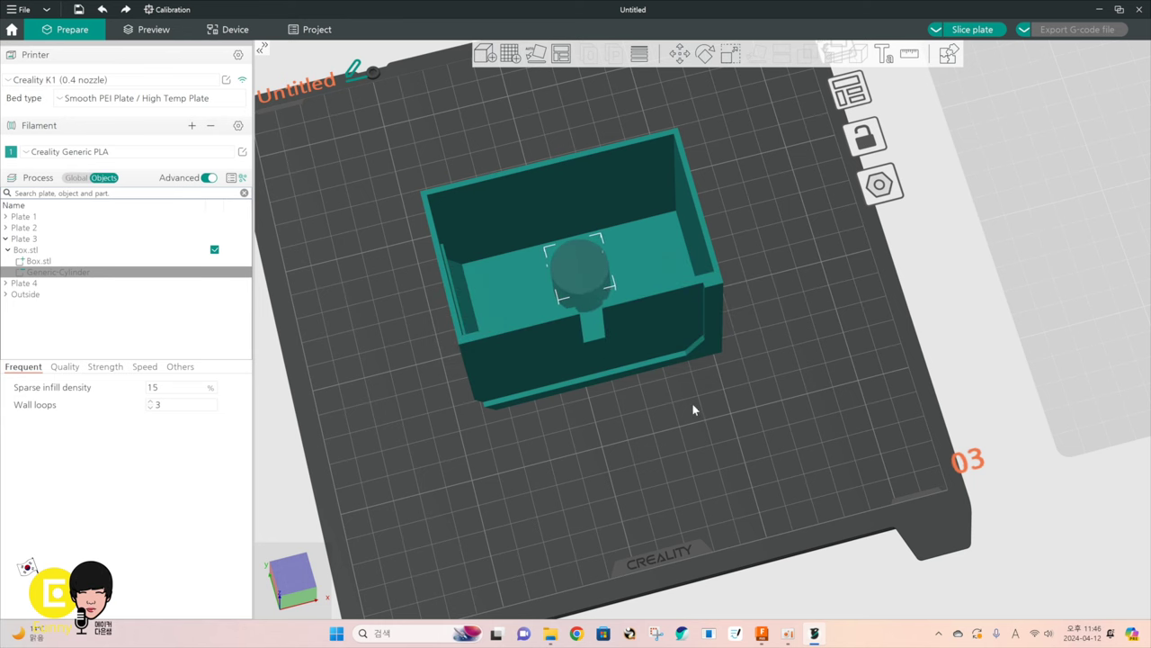
Check the negative cylinder's placement on the box floor from different angles and with the Move tool
{"action": "middle_click_drag", "start_coordinate": [693, 405], "coordinate": [699, 453]}
{"action": "left_click_drag", "start_coordinate": [706, 413], "coordinate": [733, 442]}
{"action": "left_click_drag", "start_coordinate": [604, 304], "coordinate": [615, 313]}
{"action": "left_click_drag", "start_coordinate": [763, 381], "coordinate": [671, 293]}
{"action": "left_click", "coordinate": [679, 313]}
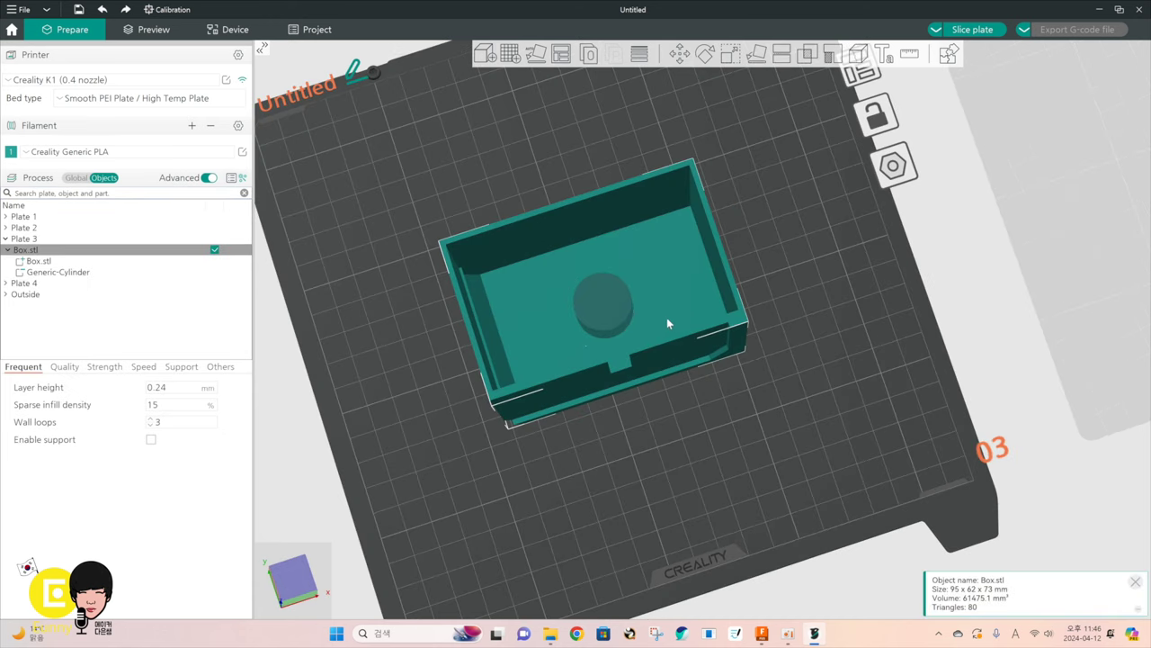
{"action": "left_click", "coordinate": [683, 56]}
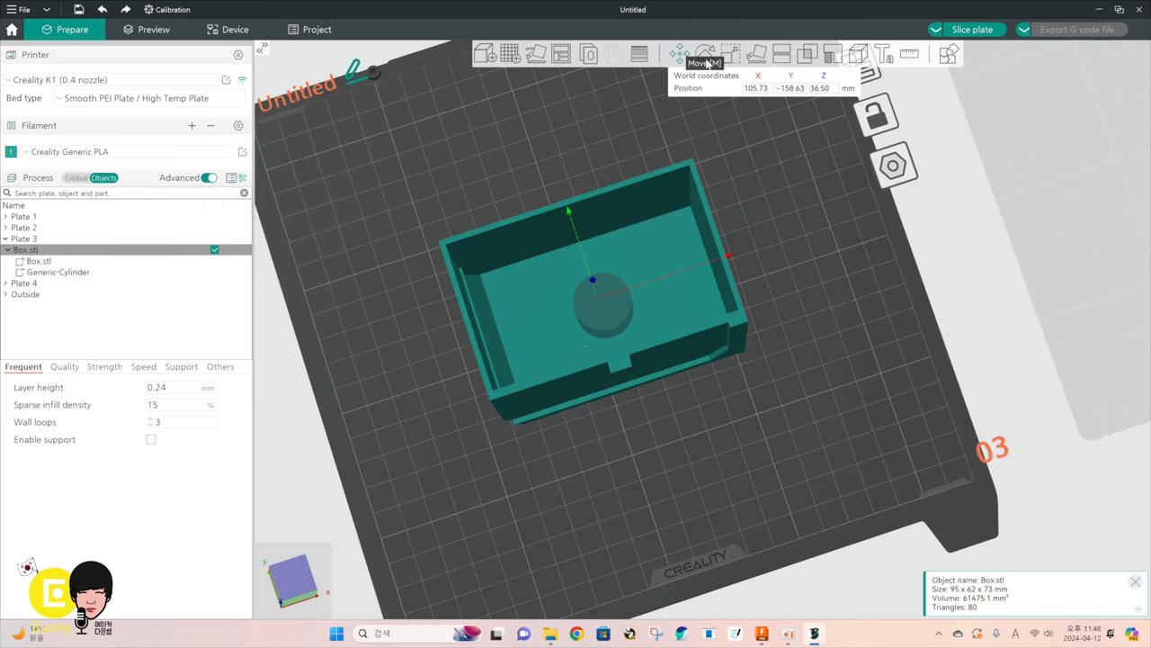
{"action": "left_click", "coordinate": [600, 325]}
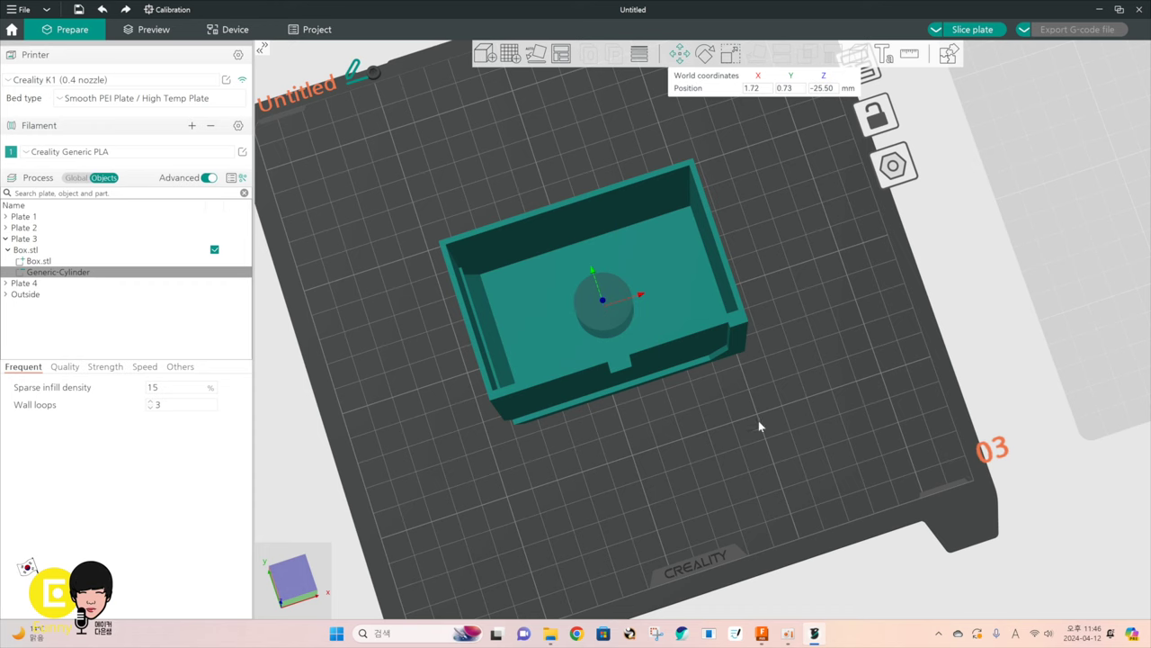
{"action": "left_click_drag", "start_coordinate": [759, 420], "coordinate": [747, 447]}
{"action": "left_click", "coordinate": [746, 446]}
{"action": "left_click", "coordinate": [612, 304]}
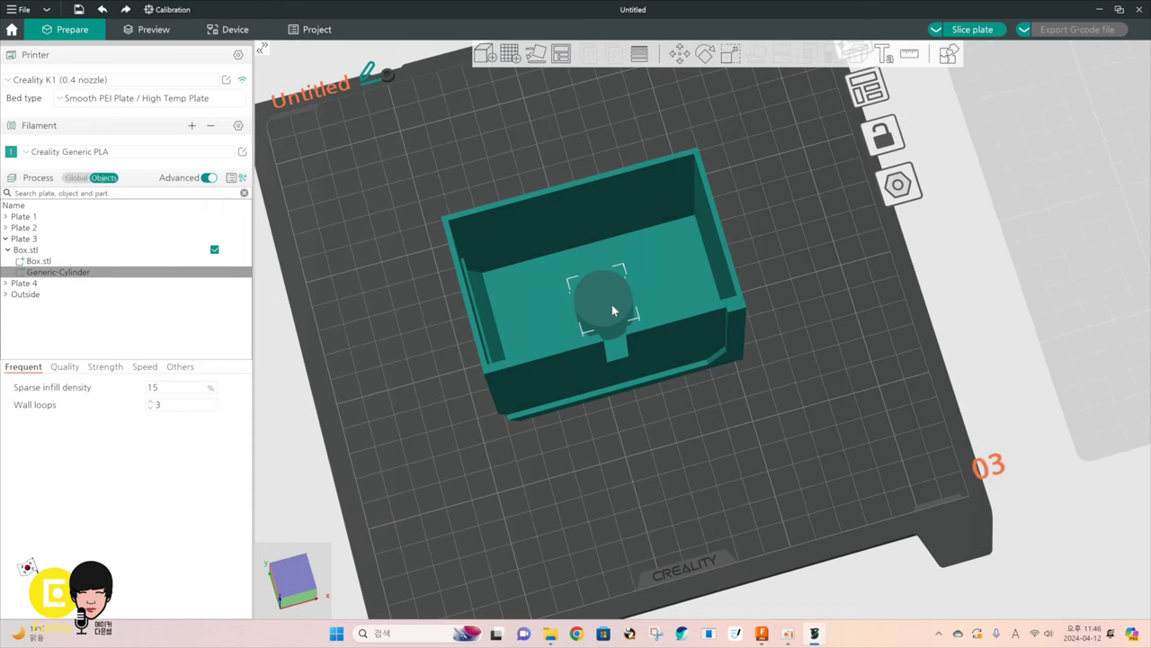
{"action": "left_click_drag", "start_coordinate": [737, 248], "coordinate": [763, 218]}
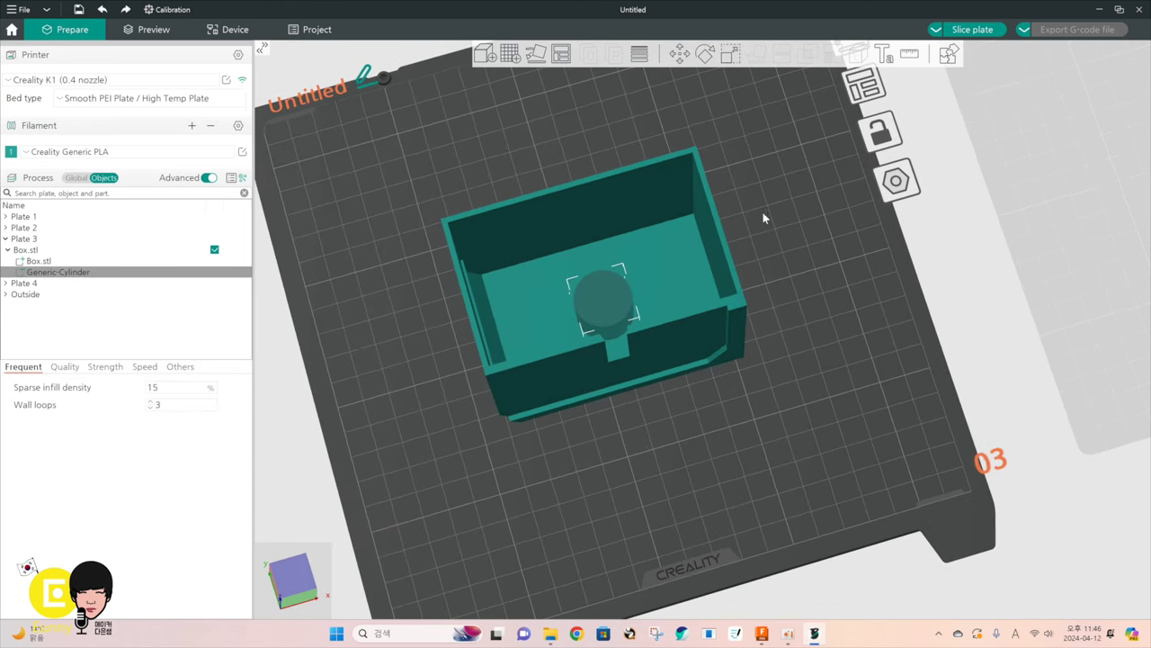
Slice plate 3 and inspect where the cylinder cuts the box floor in the preview
{"action": "left_click", "coordinate": [971, 30]}
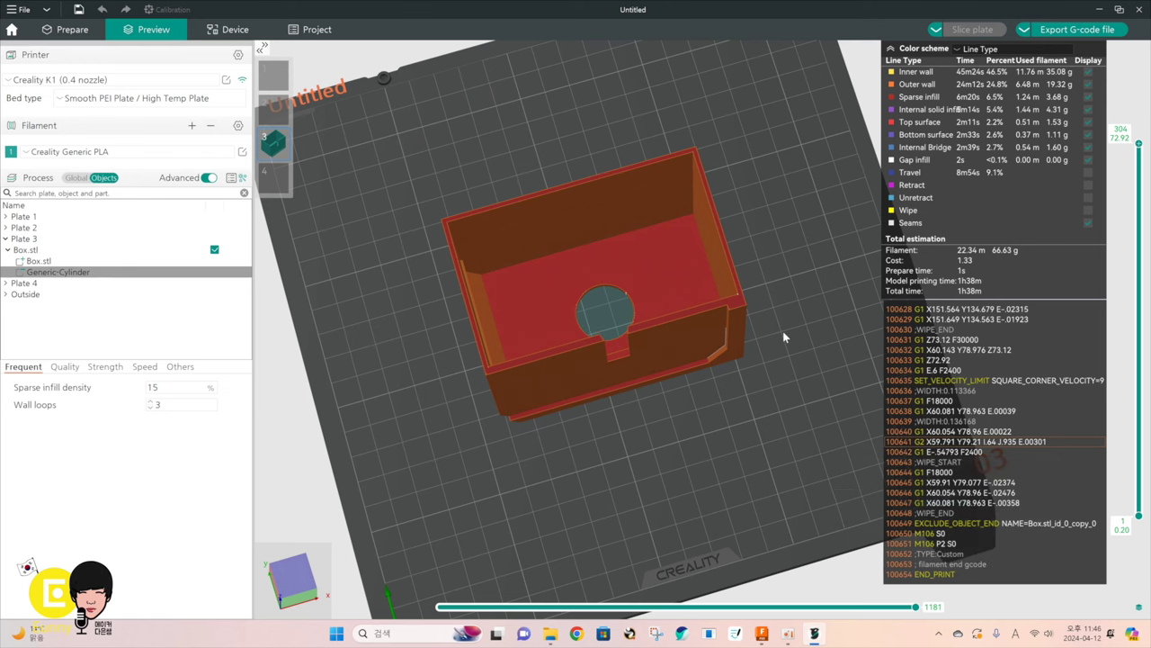
{"action": "left_click_drag", "start_coordinate": [777, 339], "coordinate": [798, 295]}
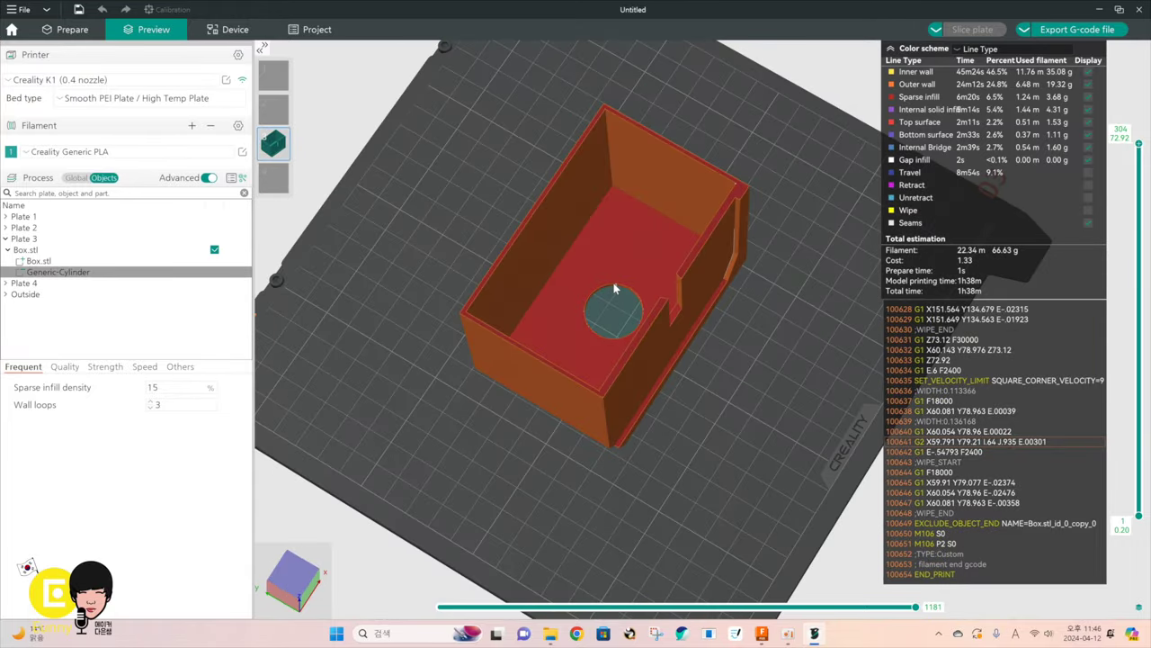
{"action": "mouse_move", "coordinate": [764, 462]}
{"action": "left_mouse_down"}
{"action": "mouse_move", "coordinate": [745, 440]}
{"action": "mouse_move", "coordinate": [744, 465]}
{"action": "mouse_move", "coordinate": [754, 456]}
{"action": "left_mouse_up"}
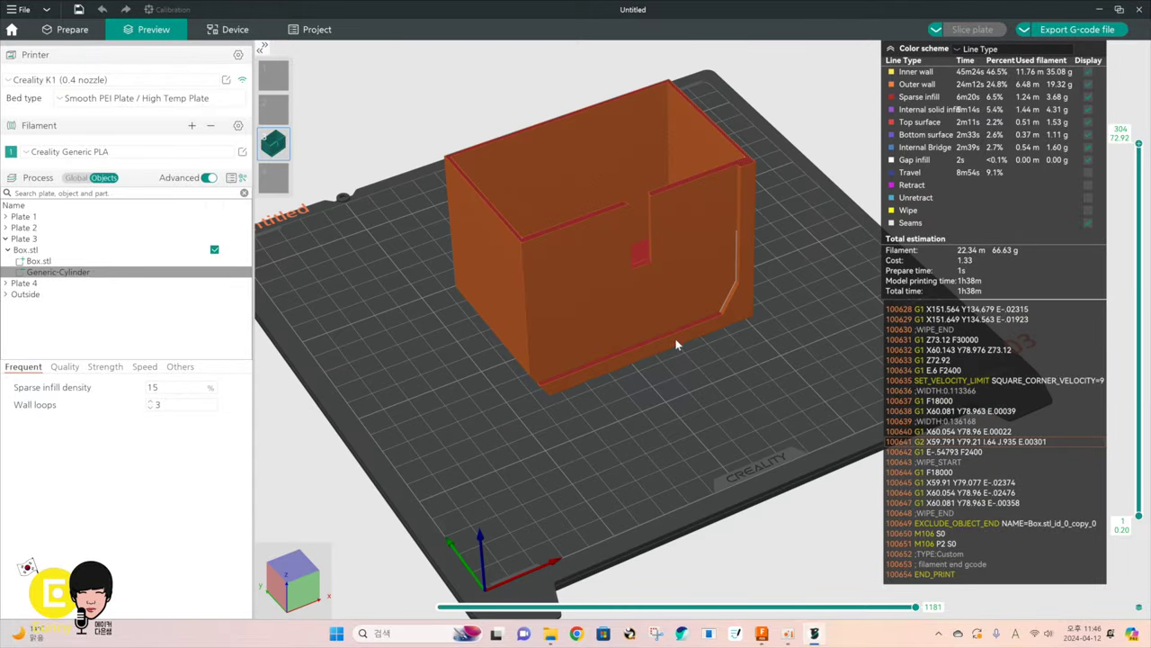
Return to model preparation and add a cube to the box as a regular part, accepting per-object setting mode
{"action": "left_click", "coordinate": [78, 34]}
{"action": "left_click_drag", "start_coordinate": [531, 420], "coordinate": [453, 411]}
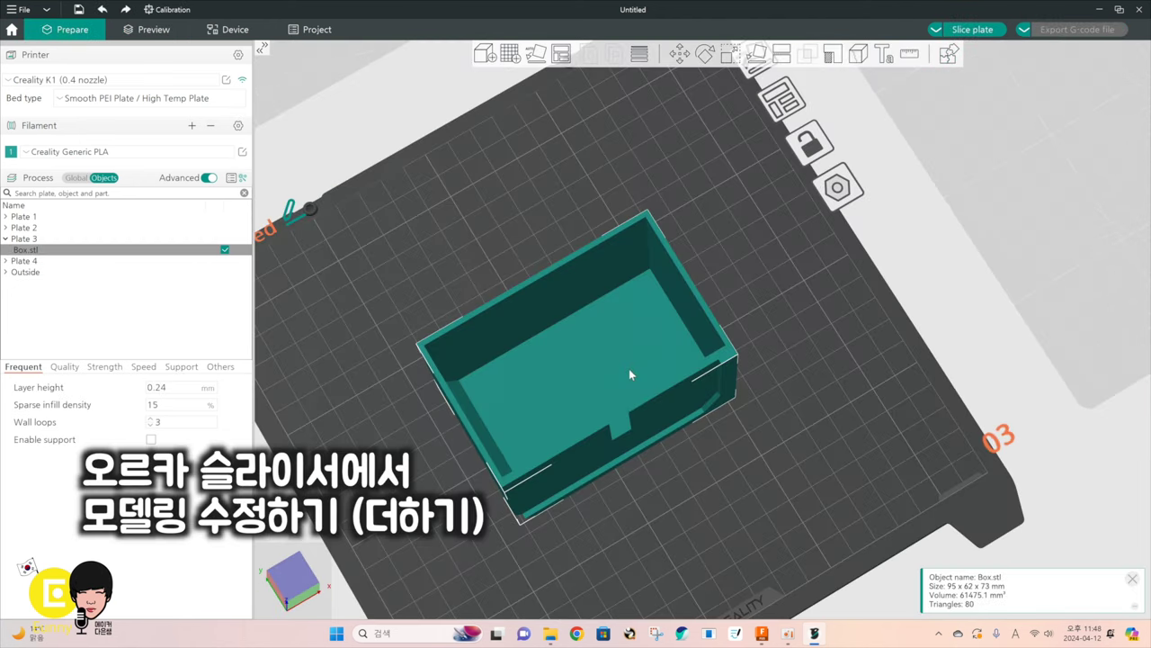
{"action": "right_click", "coordinate": [631, 368]}
{"action": "right_click", "coordinate": [628, 332]}
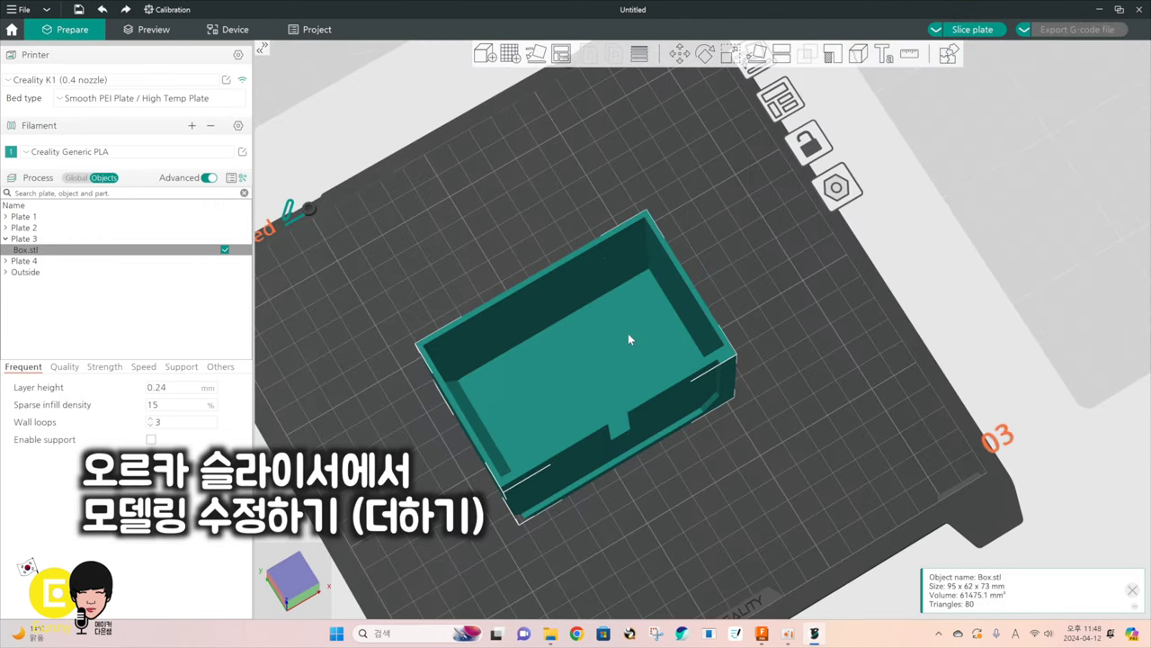
{"action": "right_click", "coordinate": [628, 332]}
{"action": "mouse_move", "coordinate": [712, 146]}
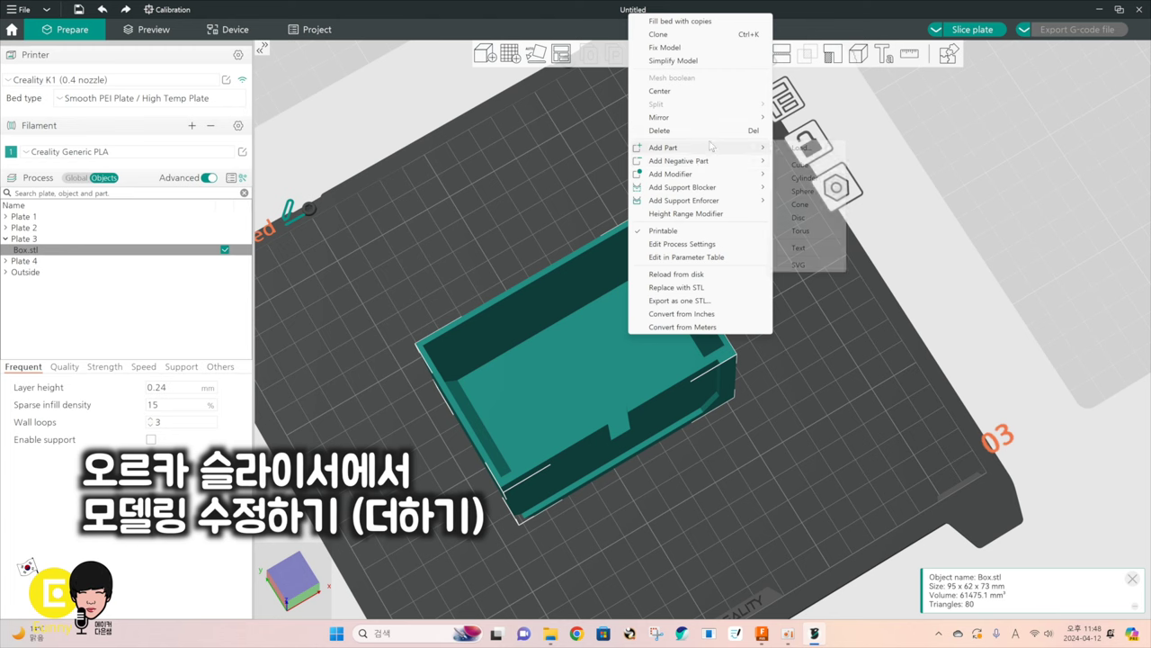
{"action": "left_click", "coordinate": [800, 164]}
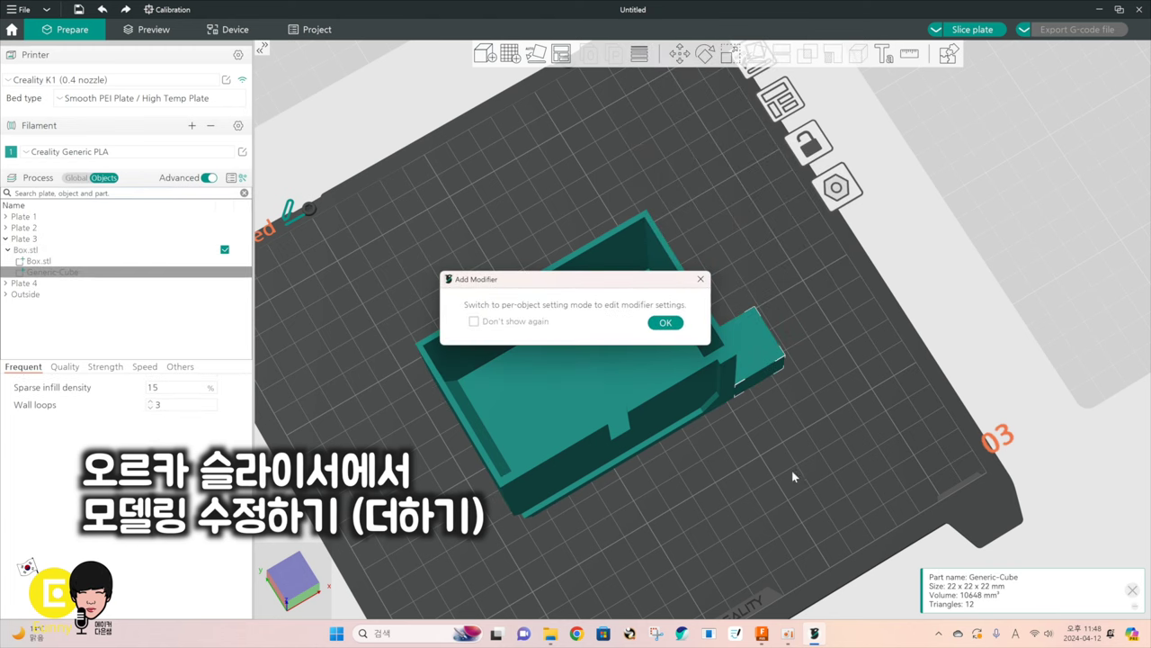
{"action": "left_click", "coordinate": [666, 322]}
{"action": "left_click_drag", "start_coordinate": [779, 472], "coordinate": [700, 451]}
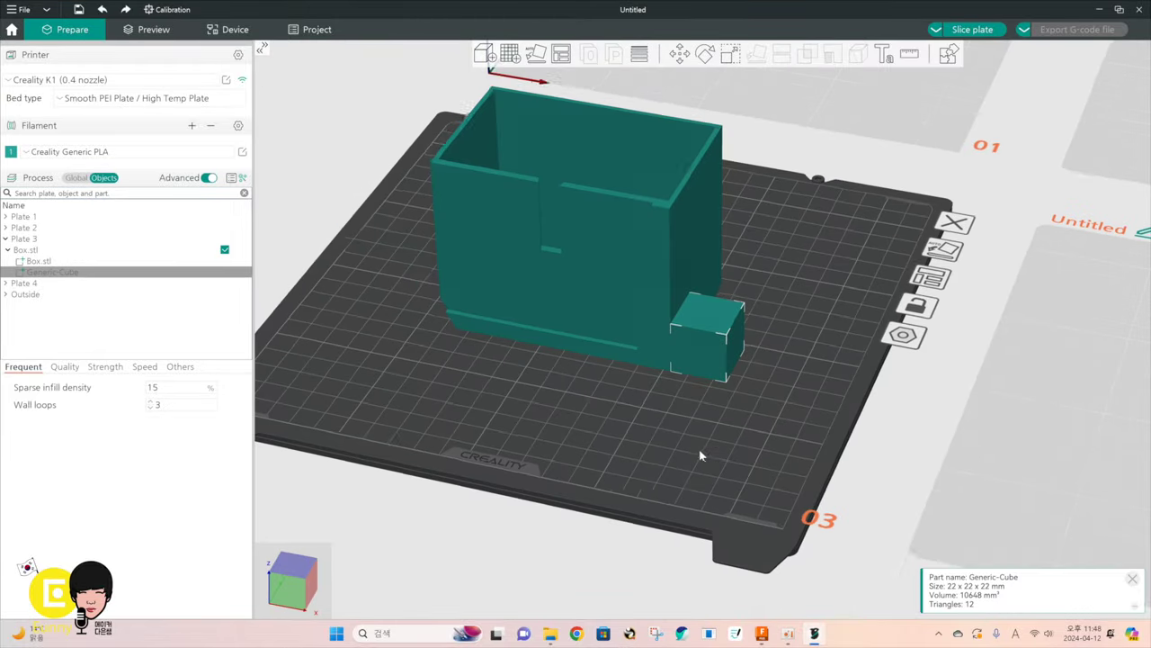
Slice plate 3 and check in the preview how the added cube joins the box
{"action": "left_click", "coordinate": [701, 446]}
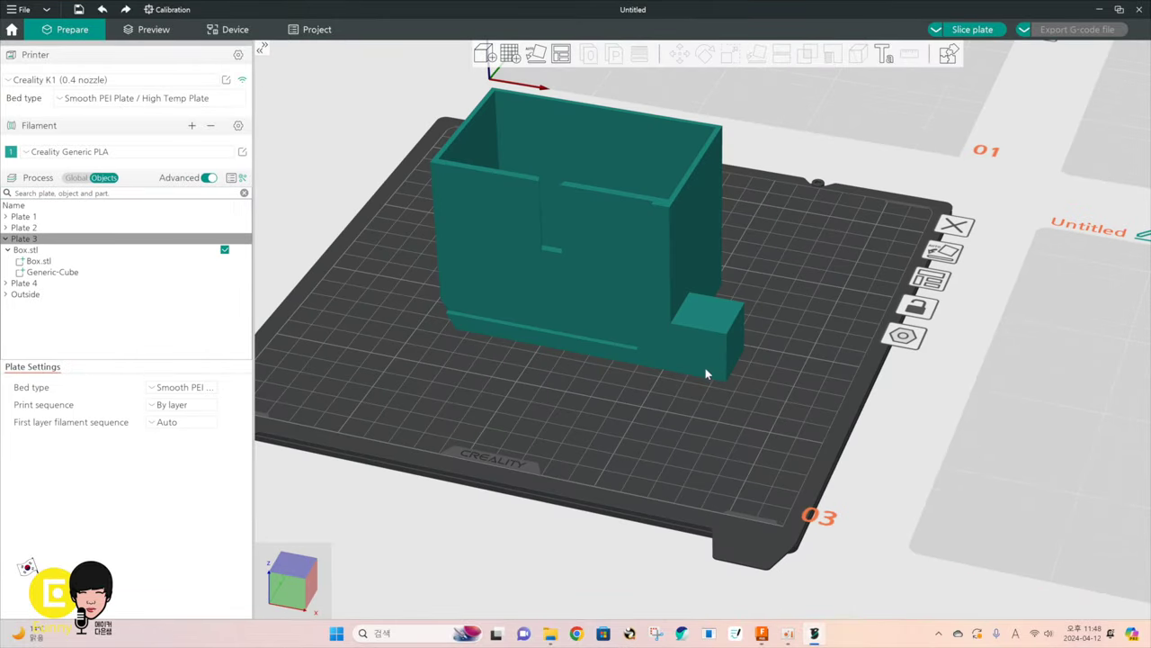
{"action": "left_click", "coordinate": [981, 29]}
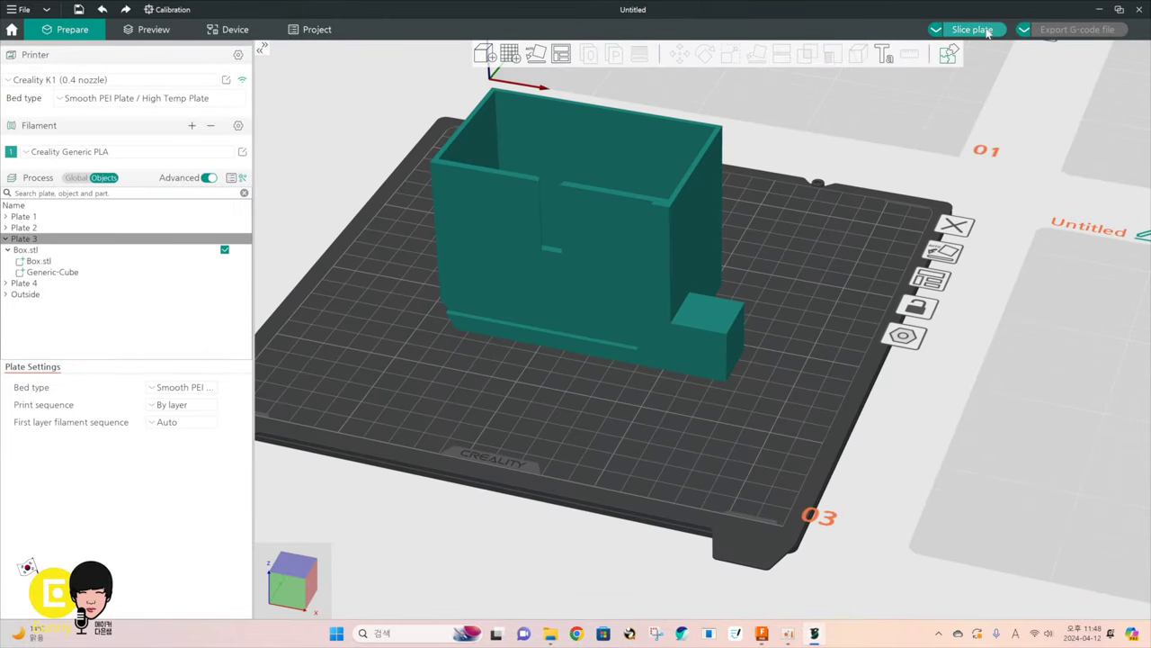
{"action": "left_click_drag", "start_coordinate": [782, 280], "coordinate": [788, 299]}
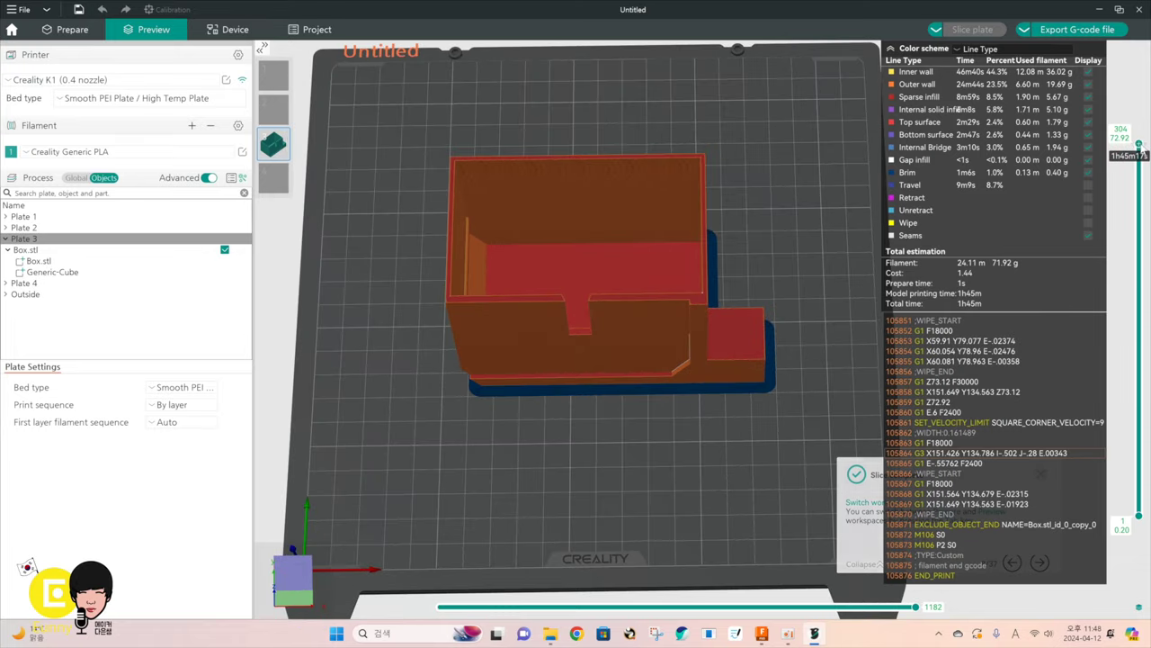
{"action": "left_click_drag", "start_coordinate": [1137, 148], "coordinate": [1086, 43]}
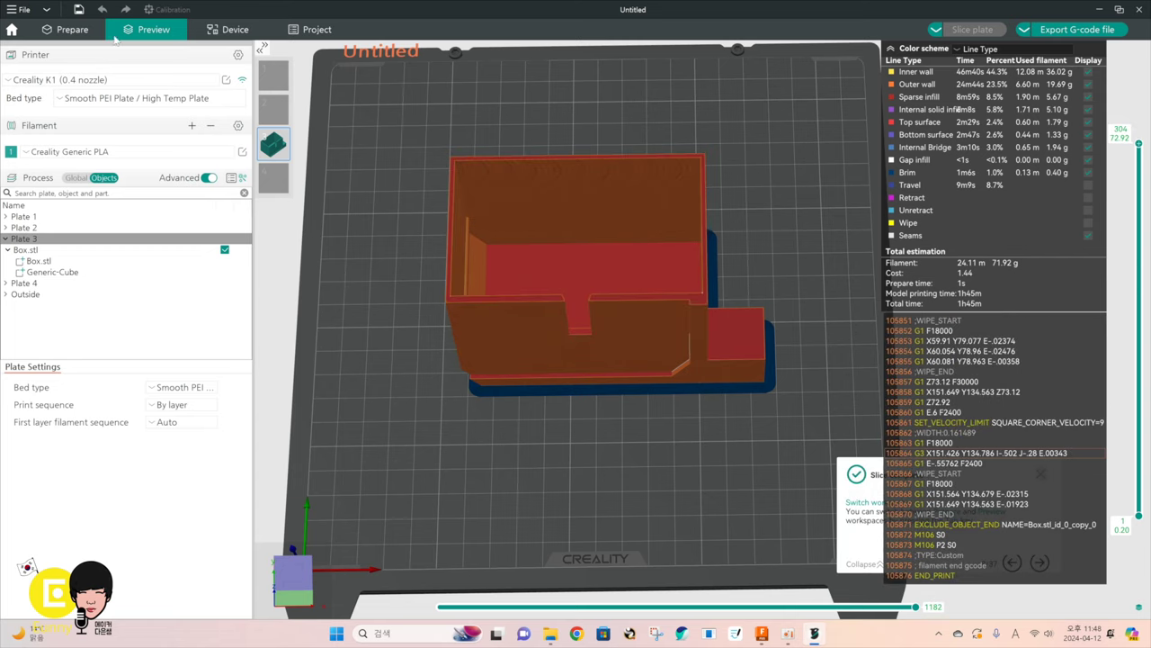
Return to model preparation and add a primitive cube to the empty plate 4
{"action": "left_click", "coordinate": [65, 29]}
{"action": "scroll", "coordinate": [636, 334], "scroll_direction": "down", "scroll_amount": 6}
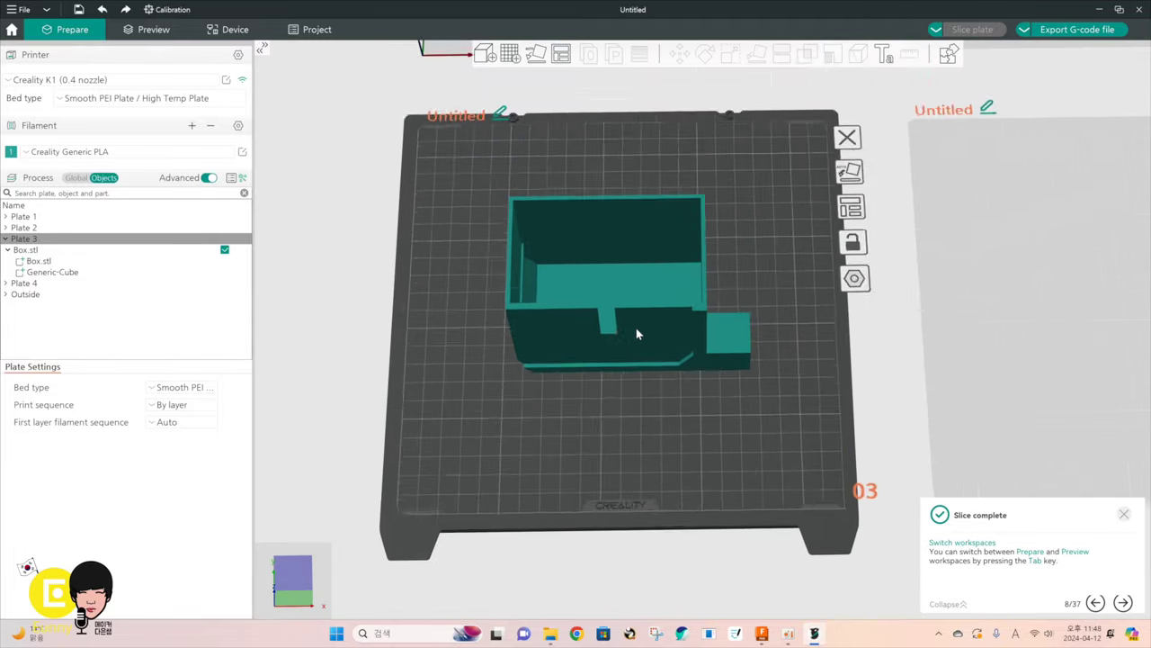
{"action": "middle_click_drag", "start_coordinate": [699, 267], "coordinate": [363, 319]}
{"action": "left_click_drag", "start_coordinate": [583, 273], "coordinate": [586, 275]}
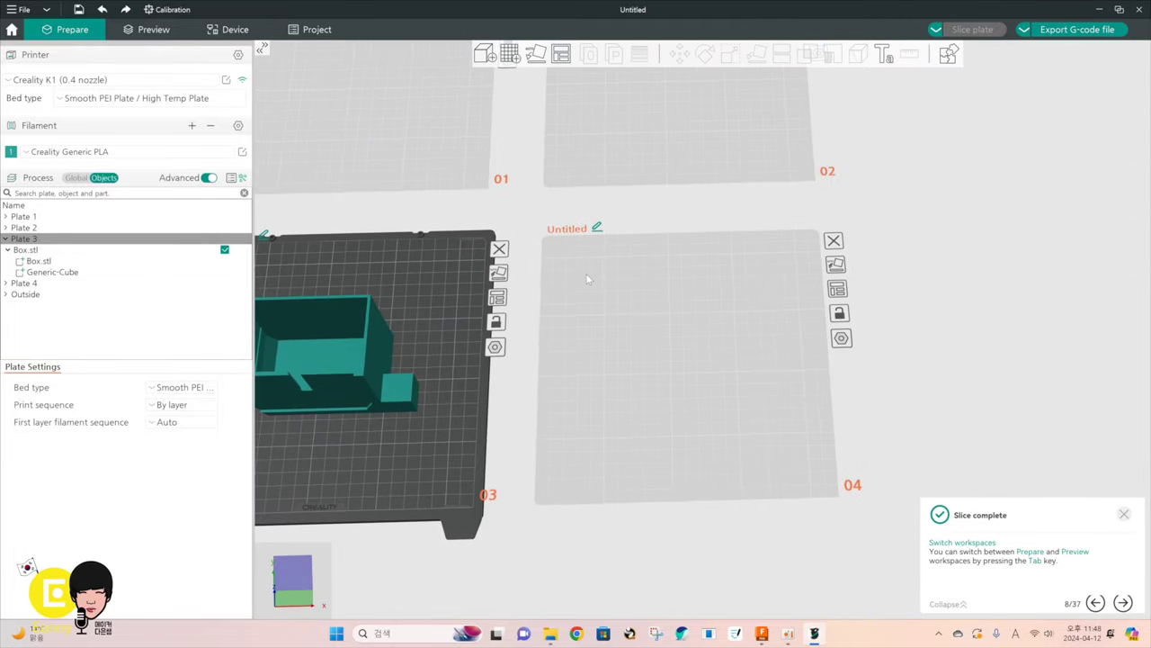
{"action": "scroll", "coordinate": [628, 333], "scroll_direction": "up", "scroll_amount": 5}
{"action": "right_click", "coordinate": [629, 325]}
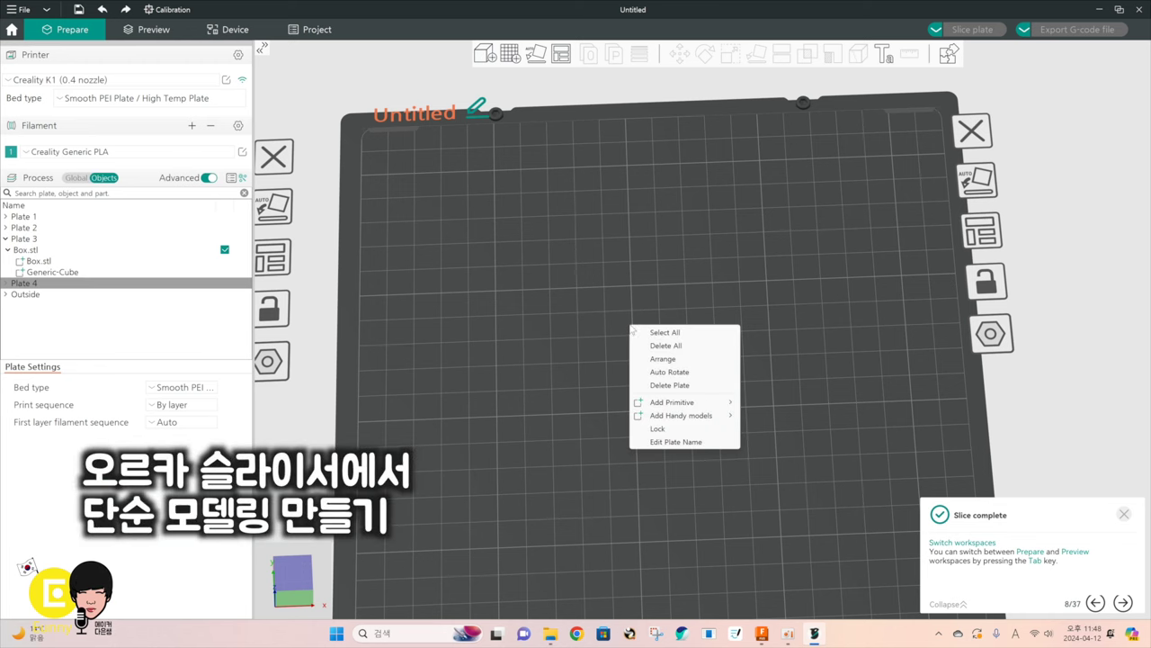
{"action": "mouse_move", "coordinate": [688, 404]}
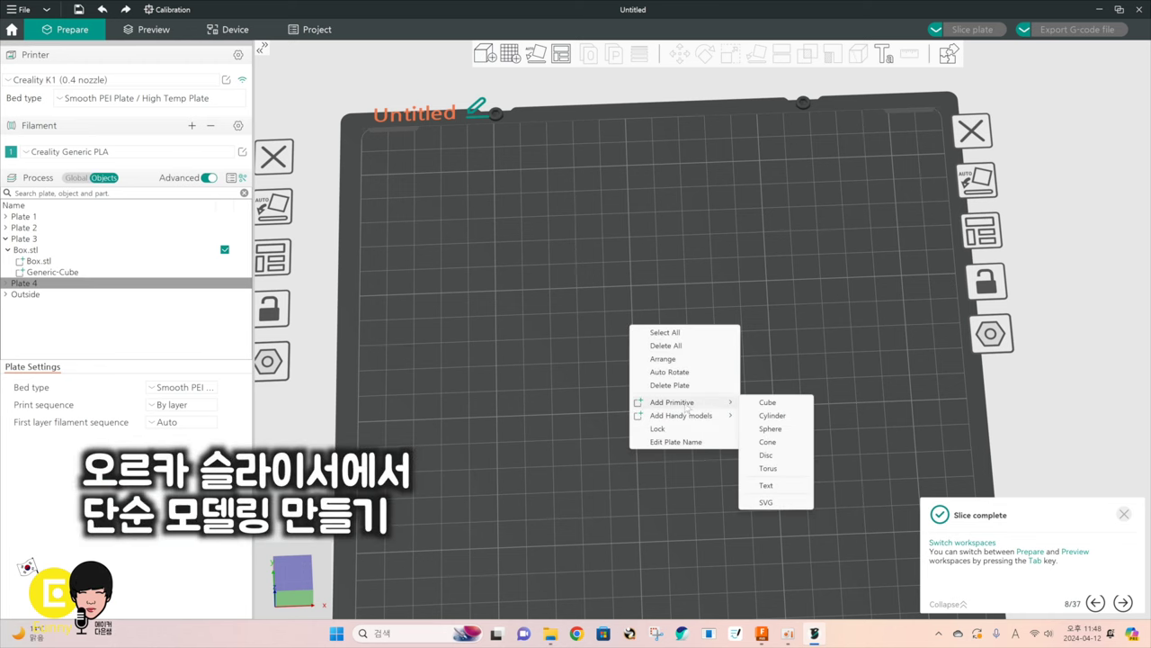
{"action": "left_click", "coordinate": [761, 403]}
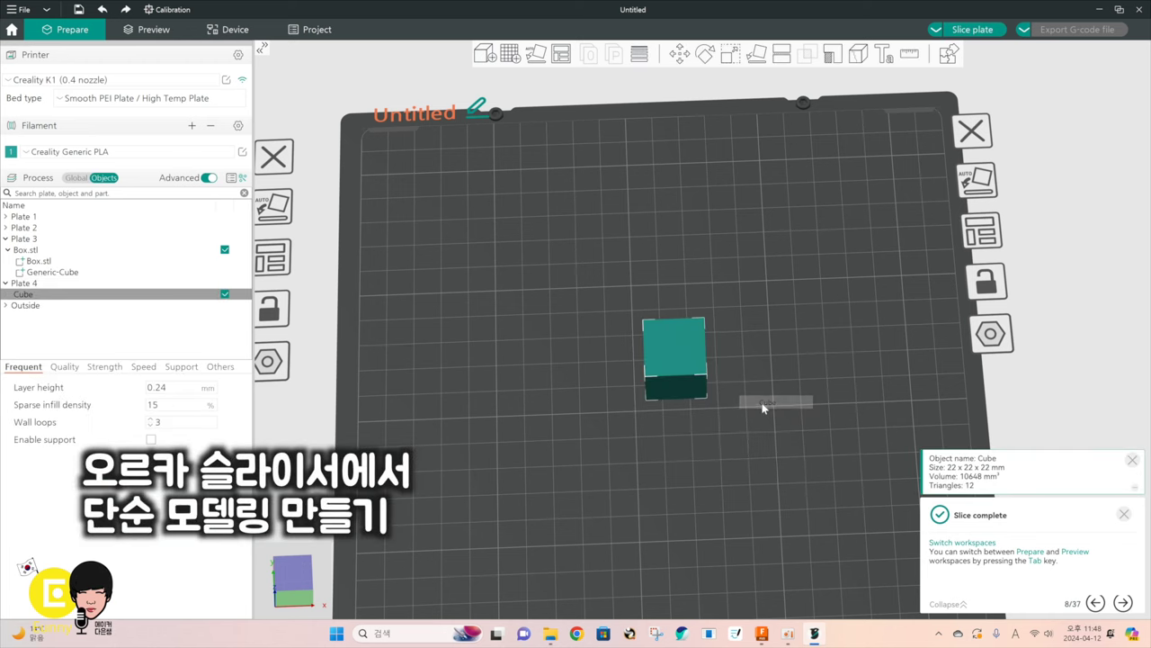
Scale the cube on plate 4 non-uniformly into a flat slab, with Z size 5 mm and Y size 50 mm
{"action": "left_click", "coordinate": [686, 370]}
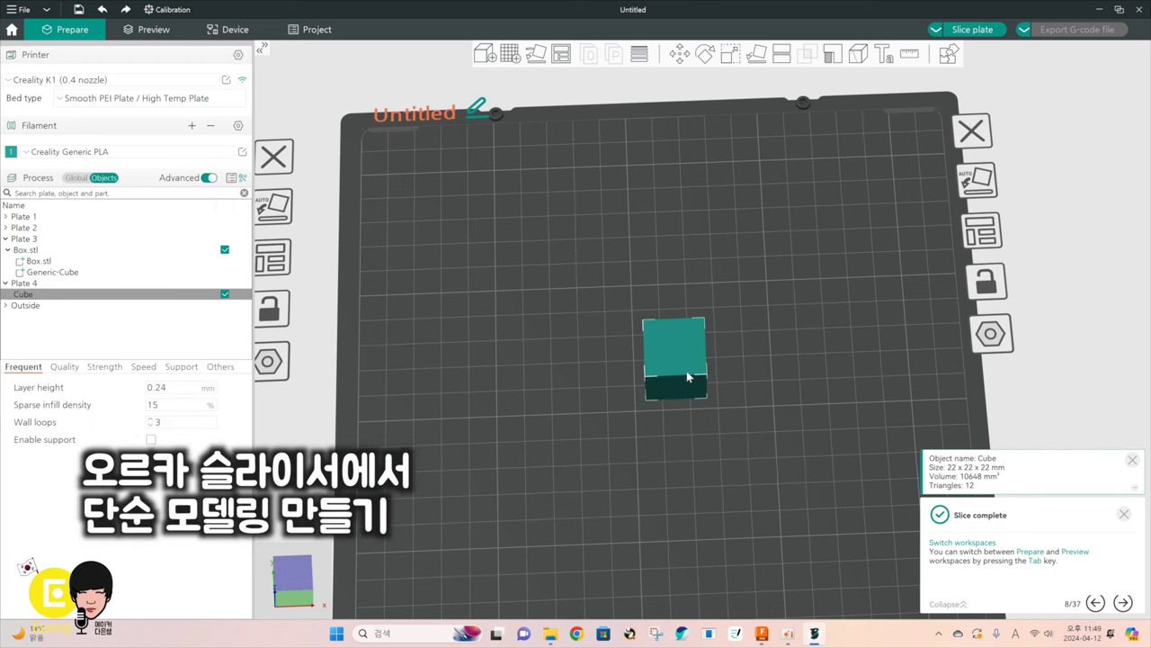
{"action": "left_click", "coordinate": [731, 56]}
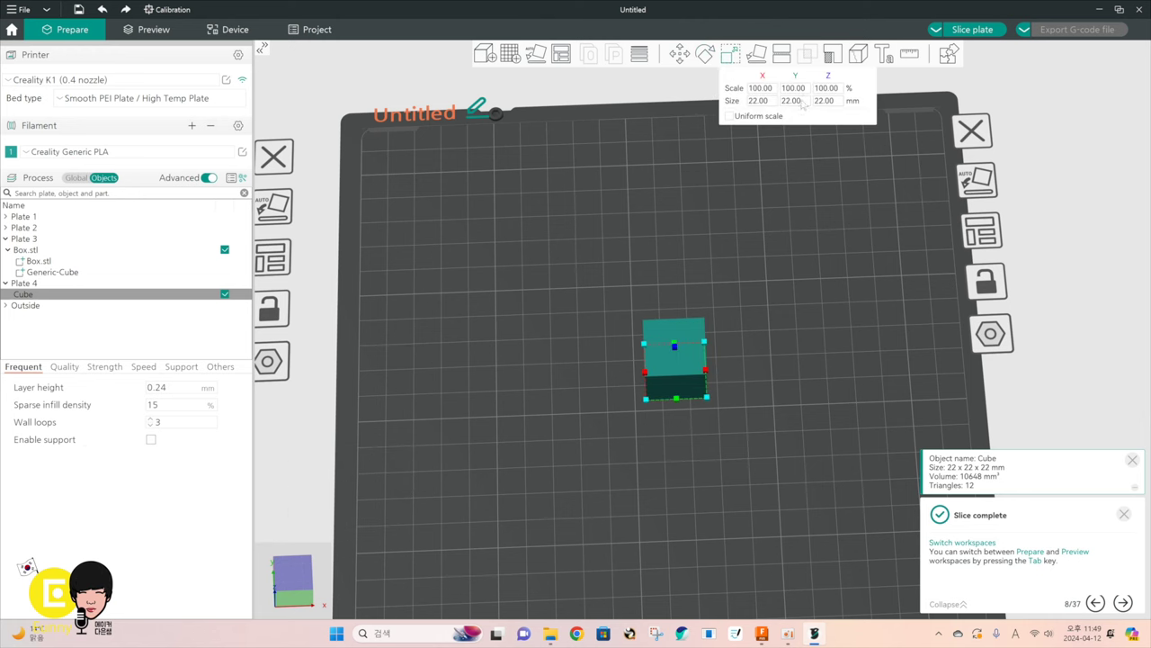
{"action": "left_click", "coordinate": [832, 103]}
{"action": "type", "text": "5"}
{"action": "left_click", "coordinate": [789, 102]}
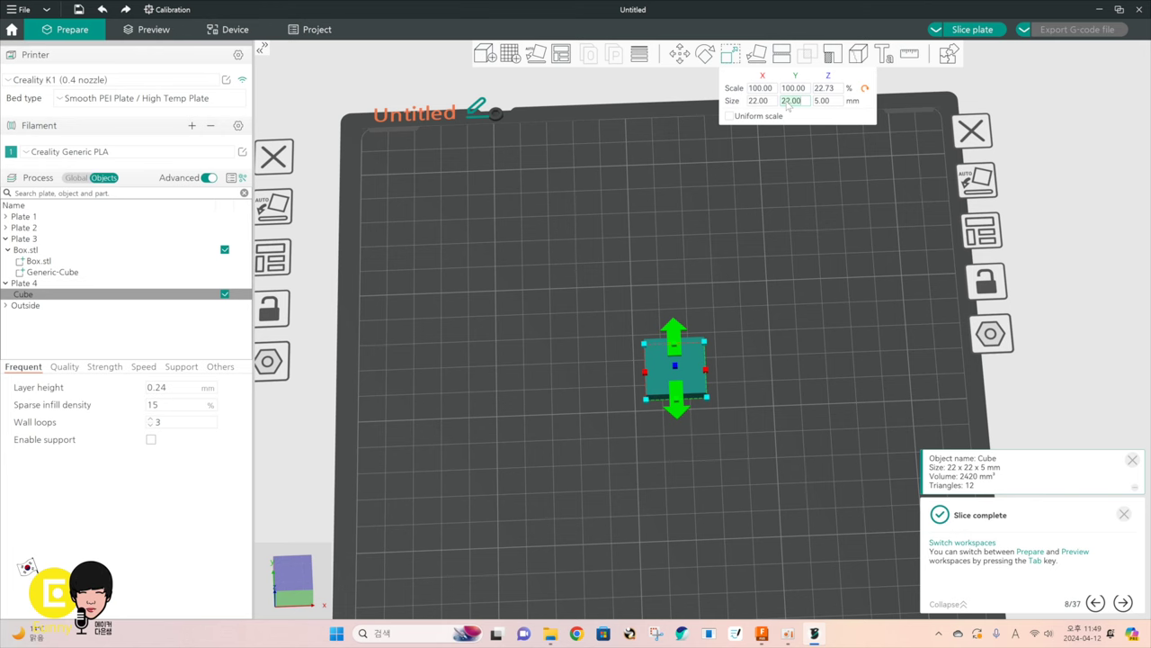
{"action": "type", "text": "50"}
{"action": "key", "text": "Return"}
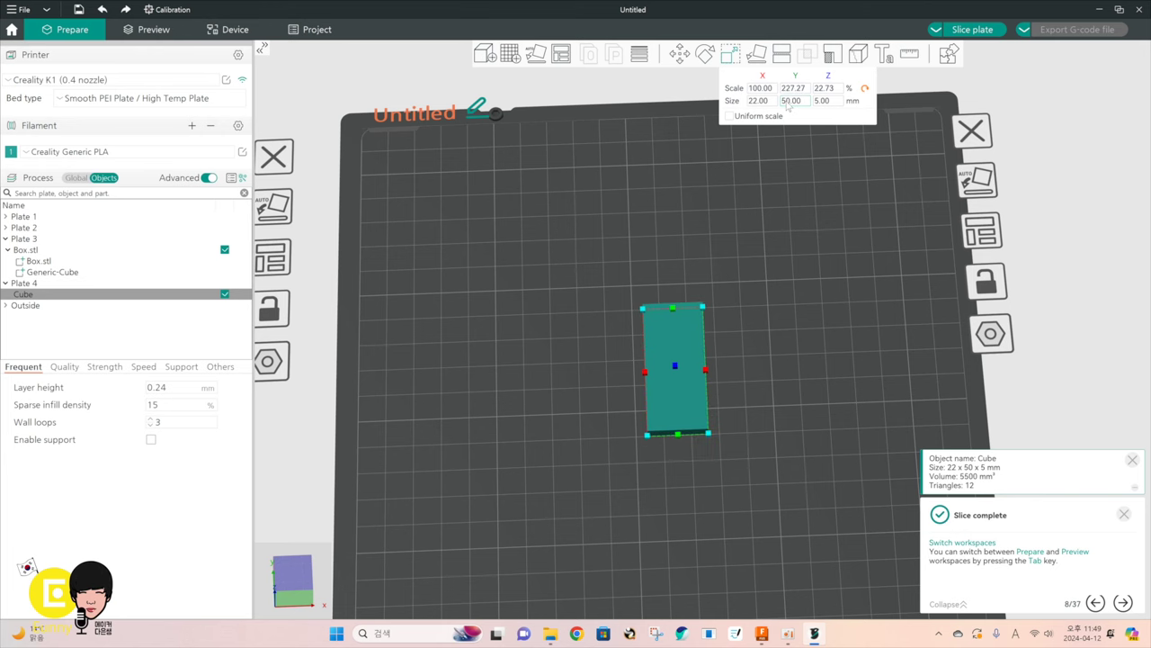
{"action": "left_click_drag", "start_coordinate": [763, 288], "coordinate": [766, 286]}
{"action": "left_click", "coordinate": [766, 286]}
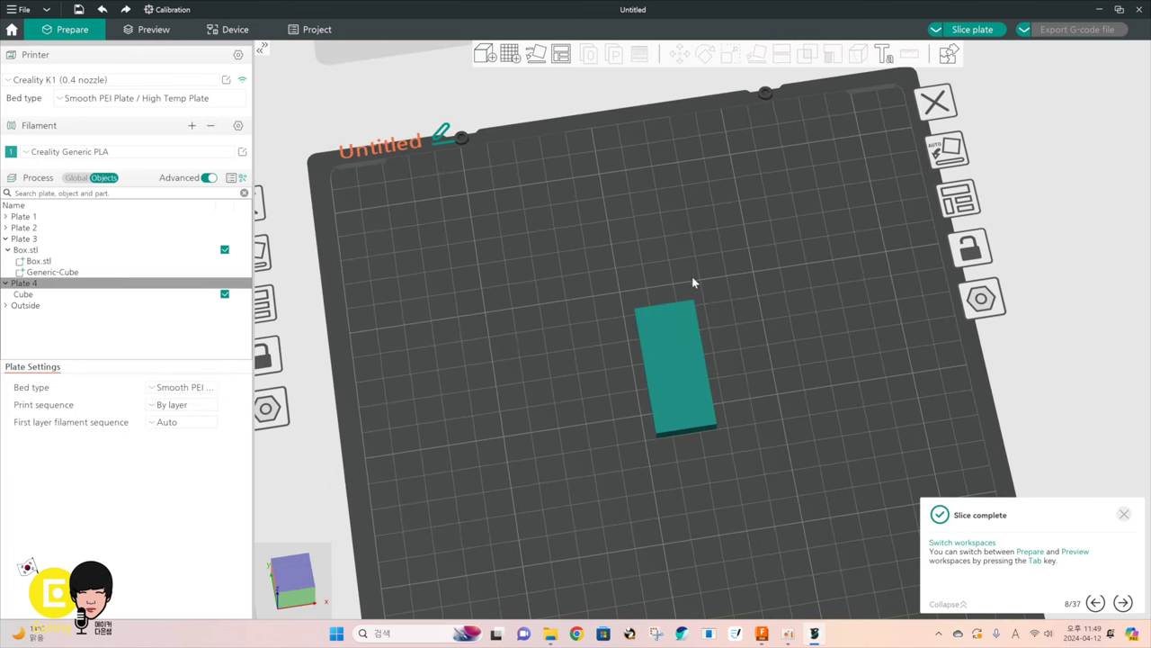
{"action": "left_click", "coordinate": [667, 342]}
{"action": "right_click", "coordinate": [666, 341]}
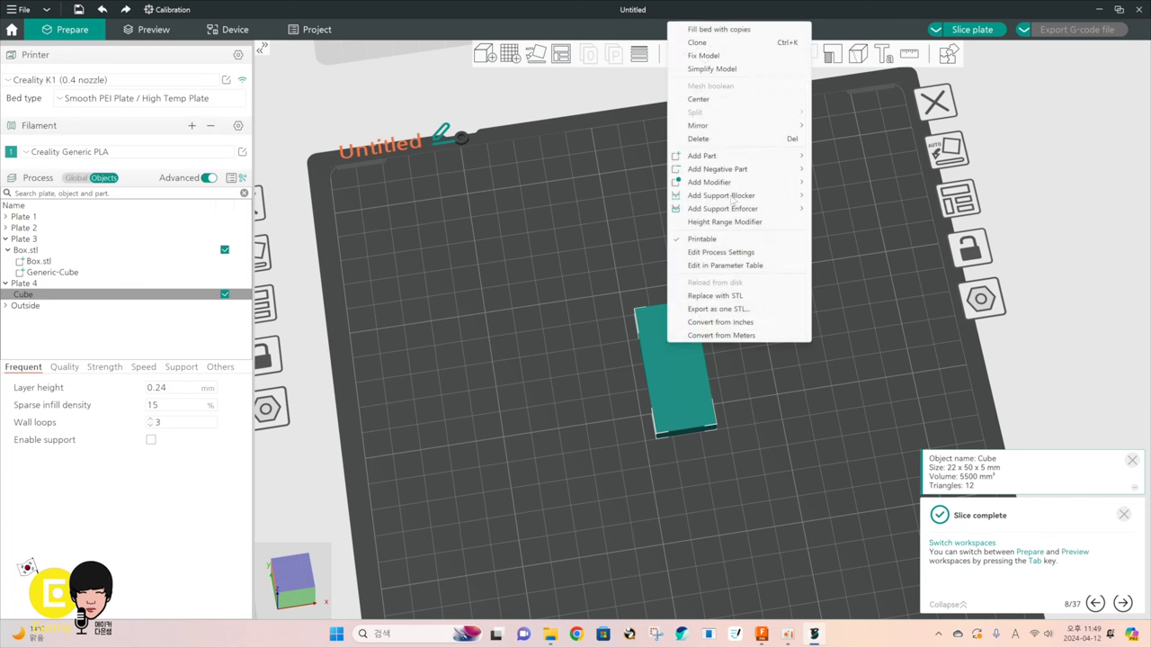
{"action": "mouse_move", "coordinate": [743, 169]}
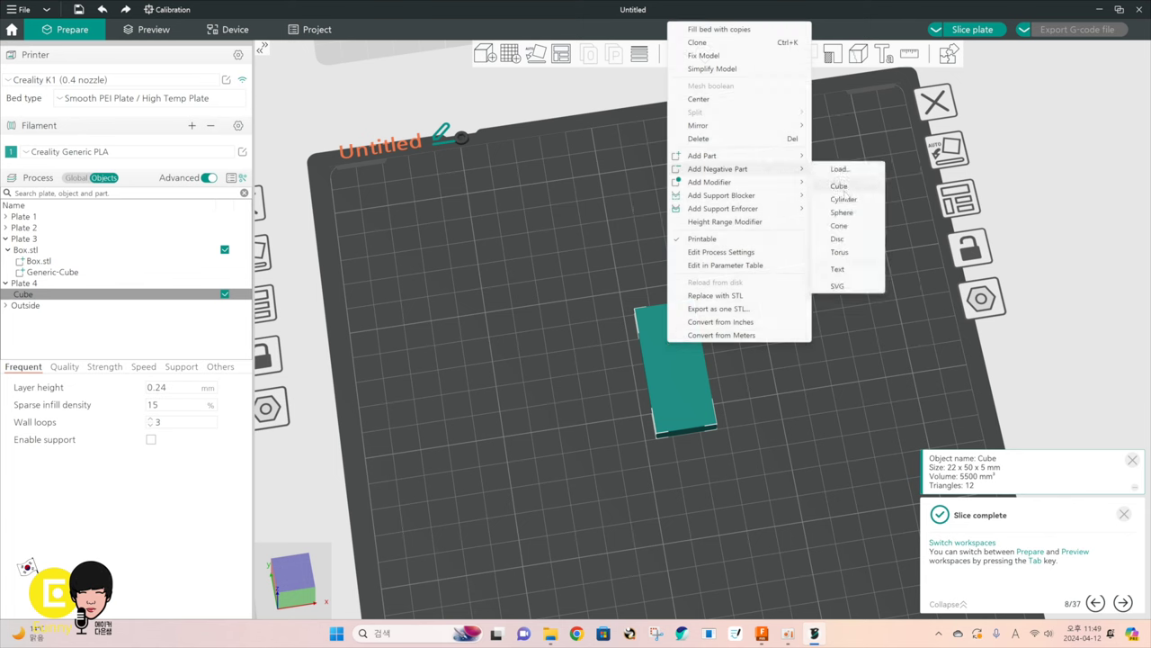
{"action": "left_click", "coordinate": [841, 190]}
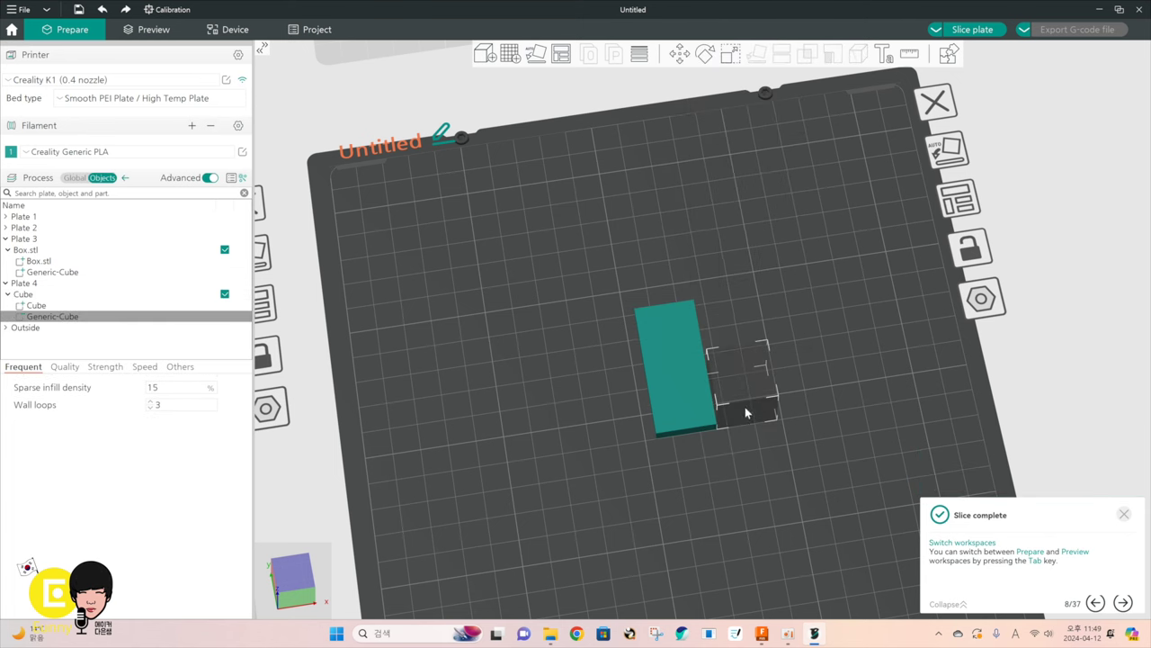
{"action": "key", "text": "Delete"}
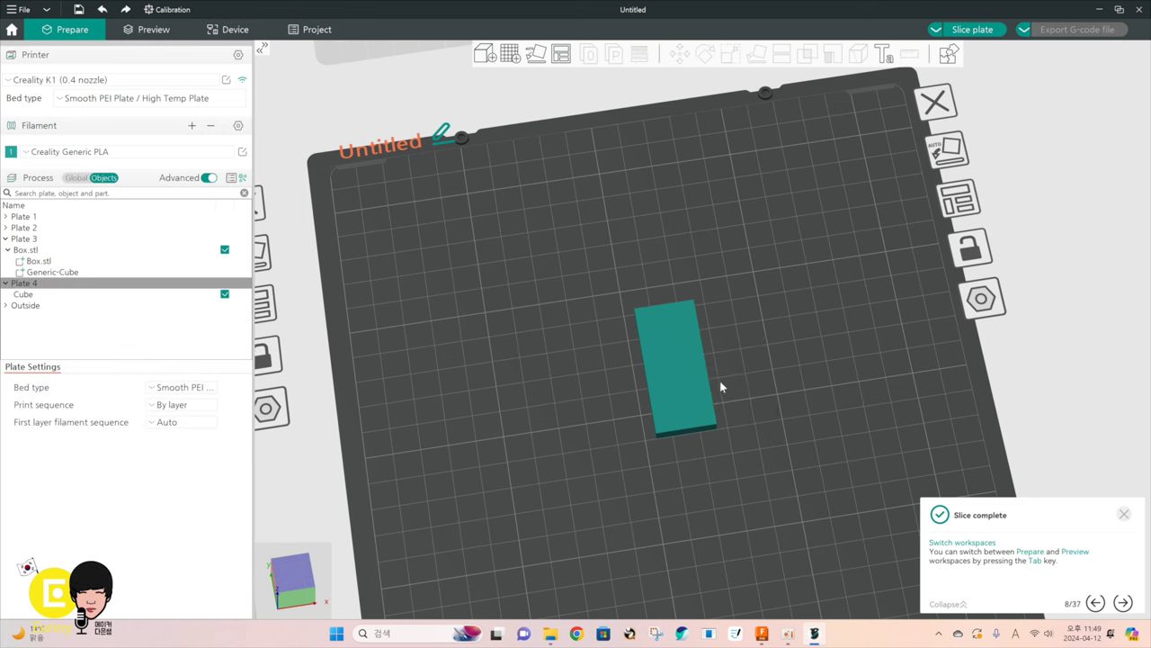
Add a cylinder to the slab as a negative part
{"action": "right_click", "coordinate": [693, 382]}
{"action": "mouse_move", "coordinate": [814, 204]}
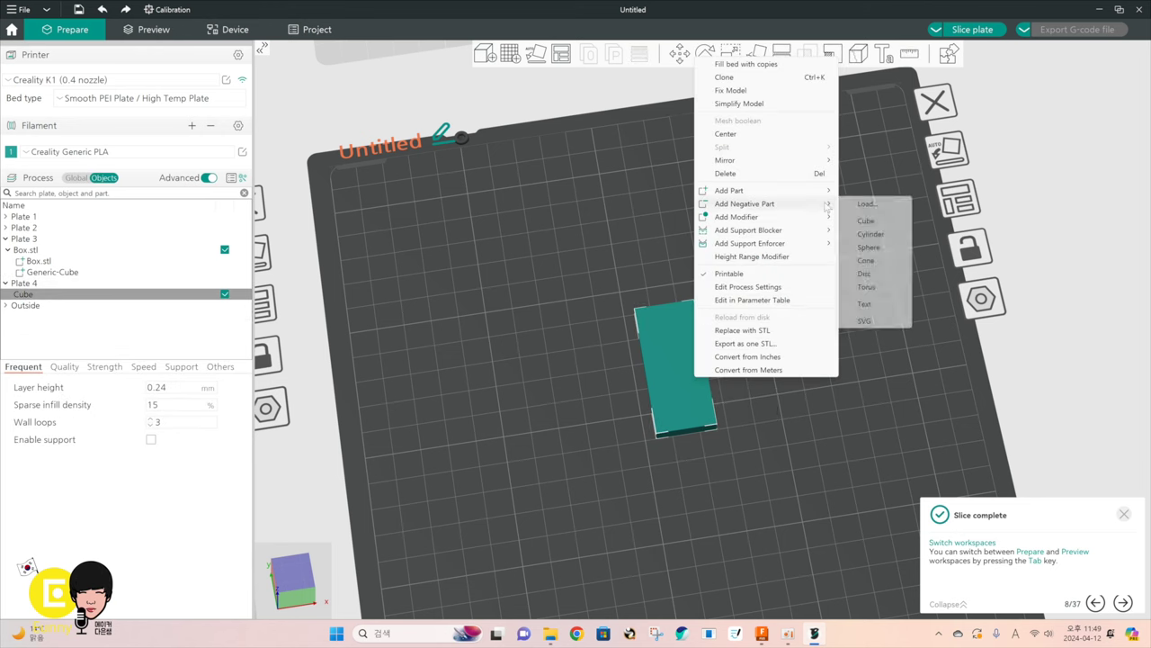
{"action": "left_click", "coordinate": [870, 234]}
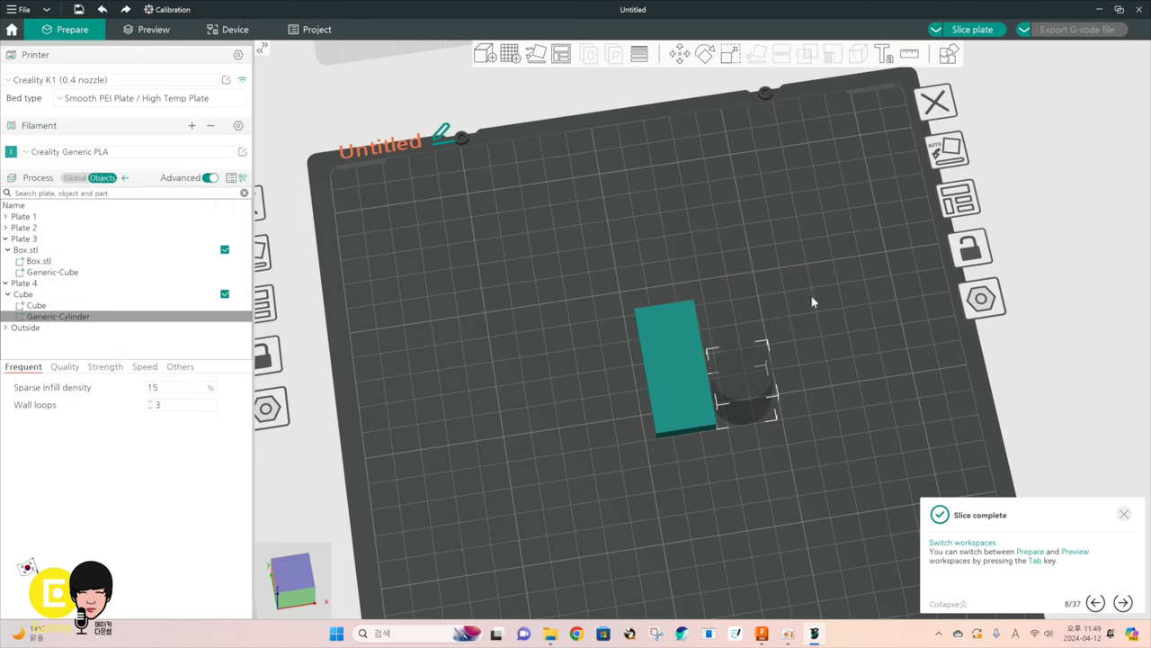
Set the negative cylinder's size to 5 mm in both X and Y
{"action": "left_click", "coordinate": [731, 55]}
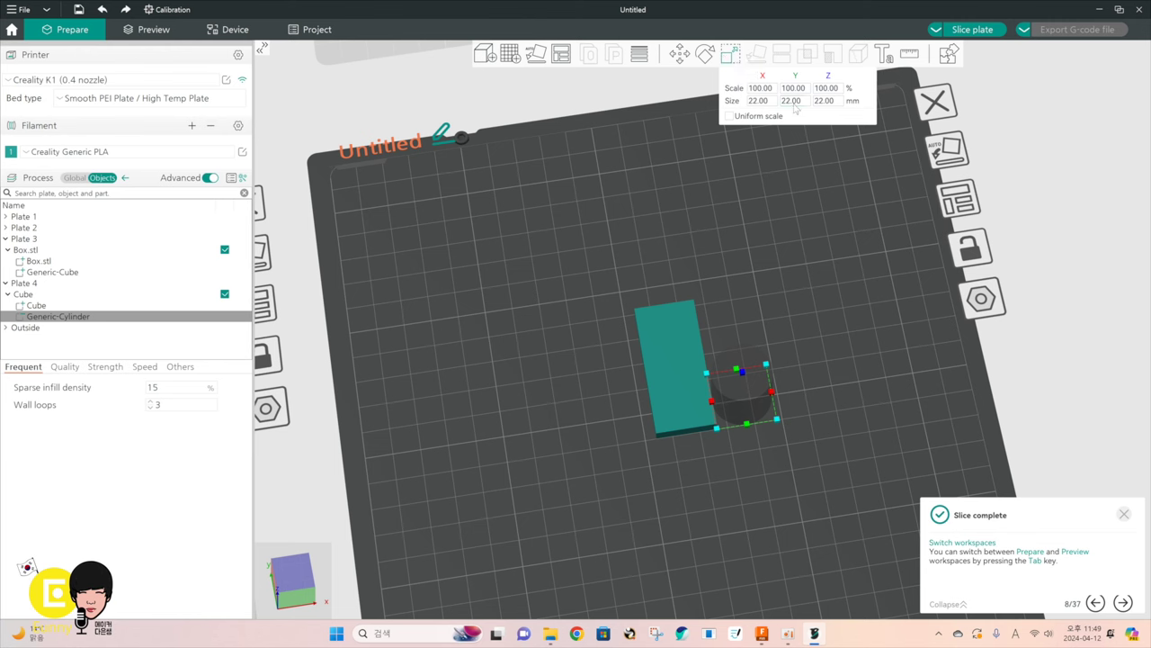
{"action": "left_click", "coordinate": [824, 101]}
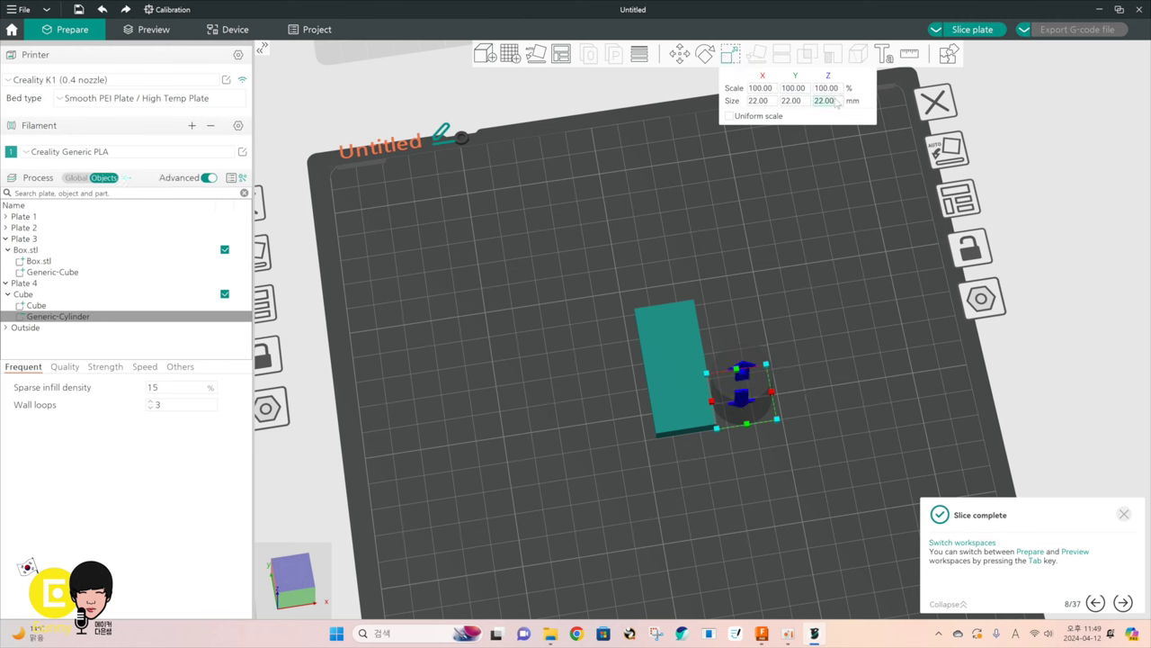
{"action": "left_click", "coordinate": [758, 101]}
{"action": "type", "text": "5"}
{"action": "key", "text": "Tab"}
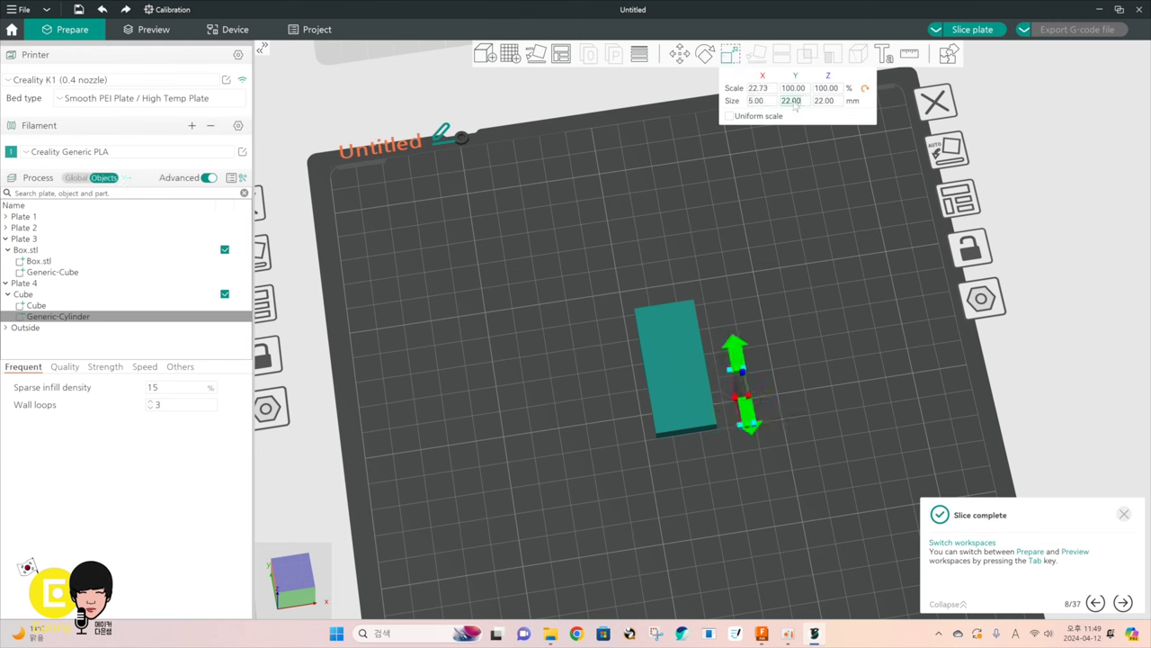
{"action": "type", "text": "5"}
{"action": "left_click", "coordinate": [790, 205]}
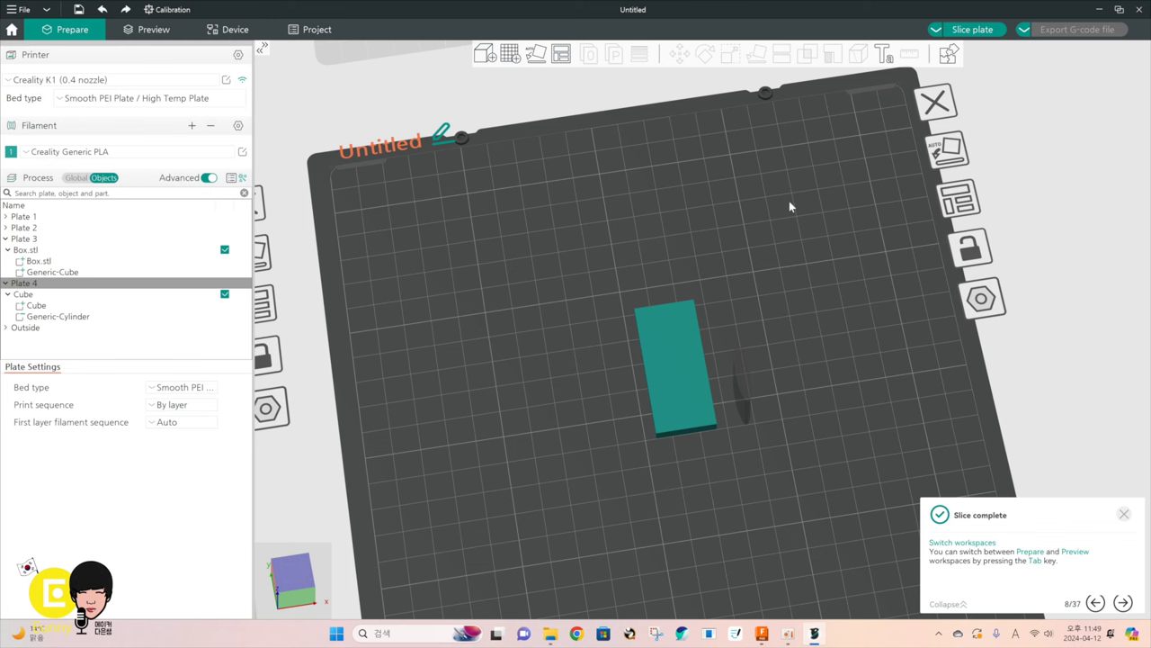
{"action": "left_click", "coordinate": [743, 400]}
{"action": "left_click", "coordinate": [738, 54]}
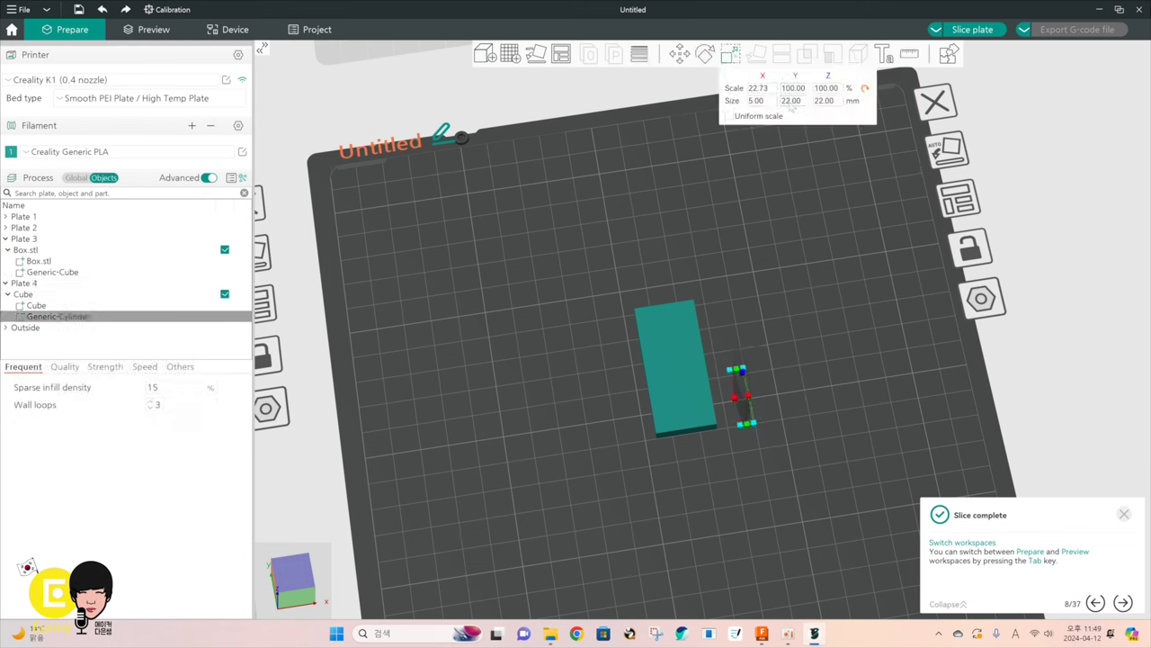
{"action": "left_click", "coordinate": [790, 101]}
{"action": "type", "text": "5"}
{"action": "key", "text": "Return"}
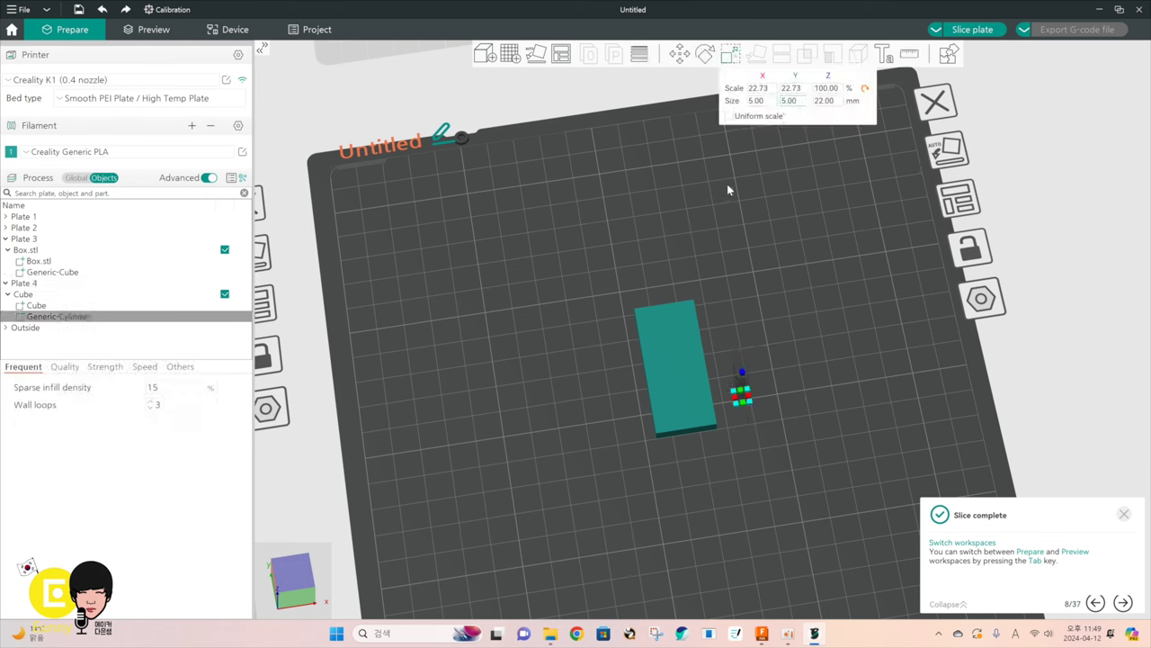
Move the negative cylinder onto the slab, centred near its rear short edge, and deselect it
{"action": "left_click_drag", "start_coordinate": [747, 392], "coordinate": [666, 310]}
{"action": "left_click_drag", "start_coordinate": [583, 334], "coordinate": [586, 307]}
{"action": "middle_click_drag", "start_coordinate": [586, 312], "coordinate": [572, 338]}
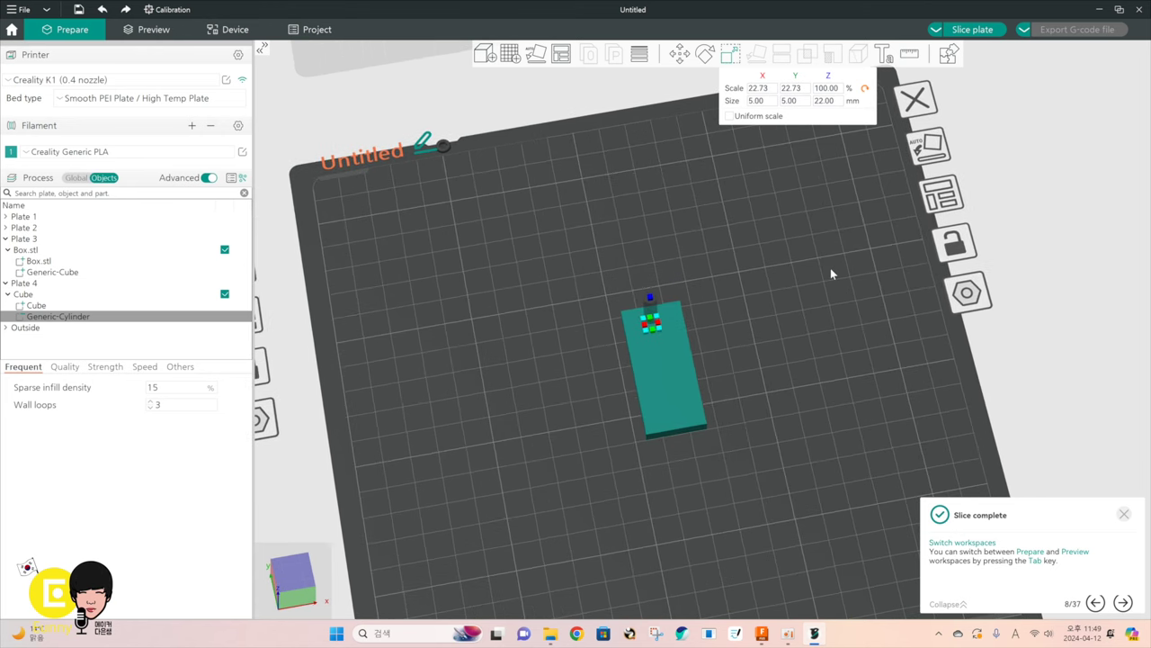
{"action": "left_click", "coordinate": [805, 279]}
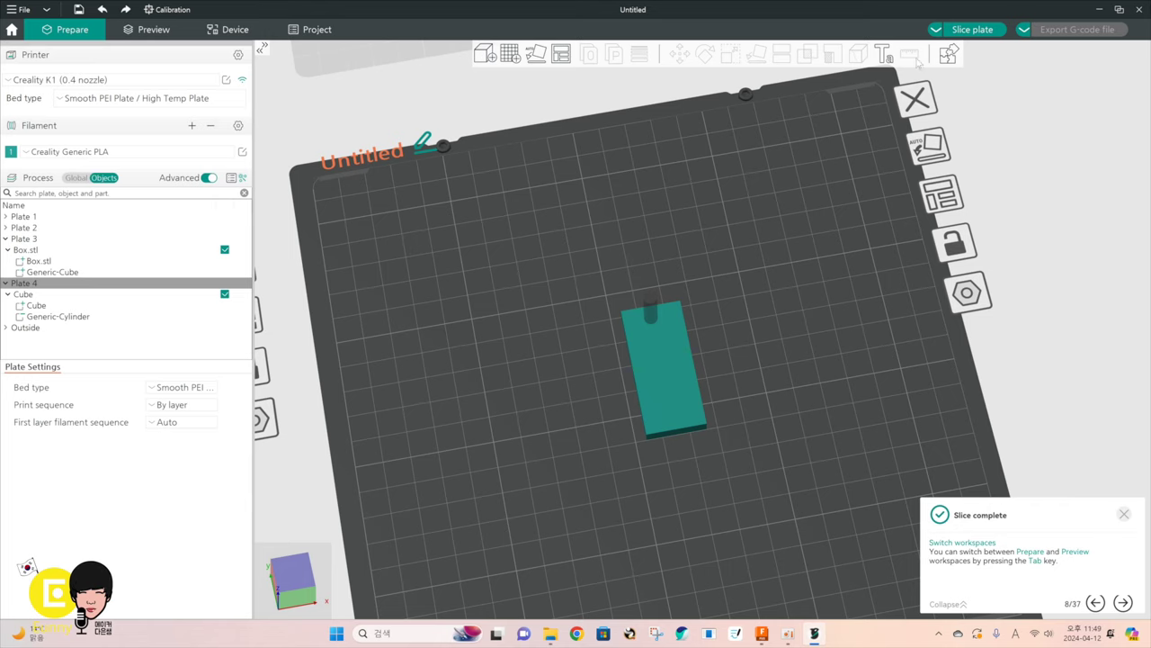
Slice plate 4 and inspect the hole cut through the slab in the preview from different angles
{"action": "left_click", "coordinate": [972, 29]}
{"action": "left_click_drag", "start_coordinate": [746, 390], "coordinate": [689, 388]}
{"action": "key", "text": "0"}
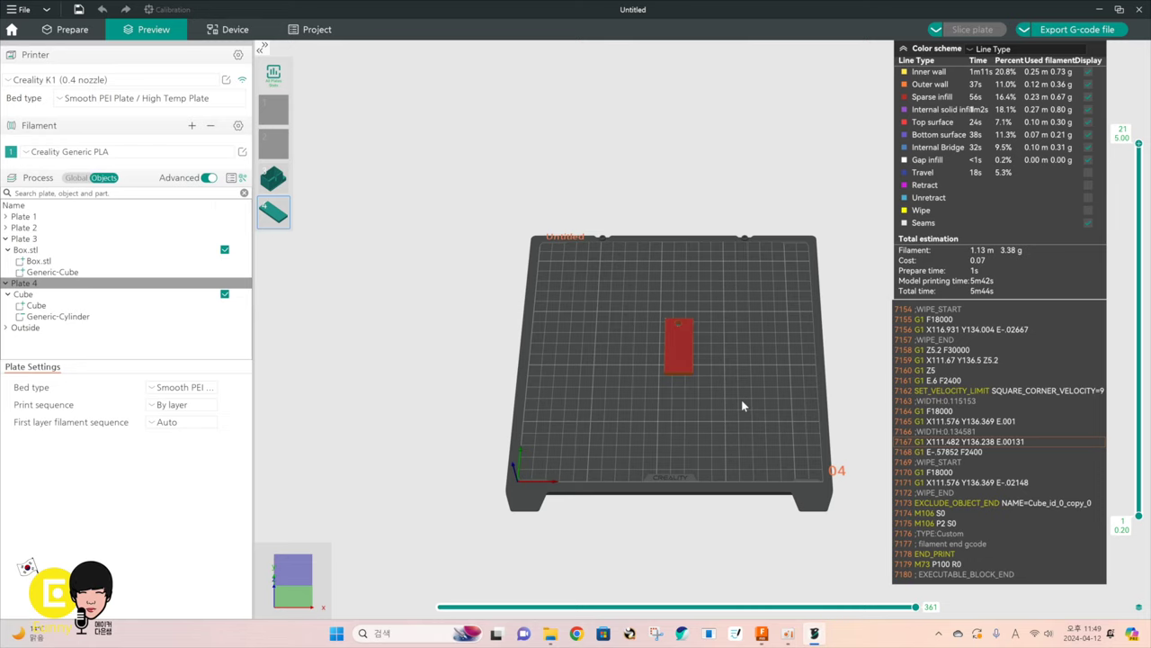
{"action": "scroll", "coordinate": [742, 399], "scroll_direction": "up", "scroll_amount": 5}
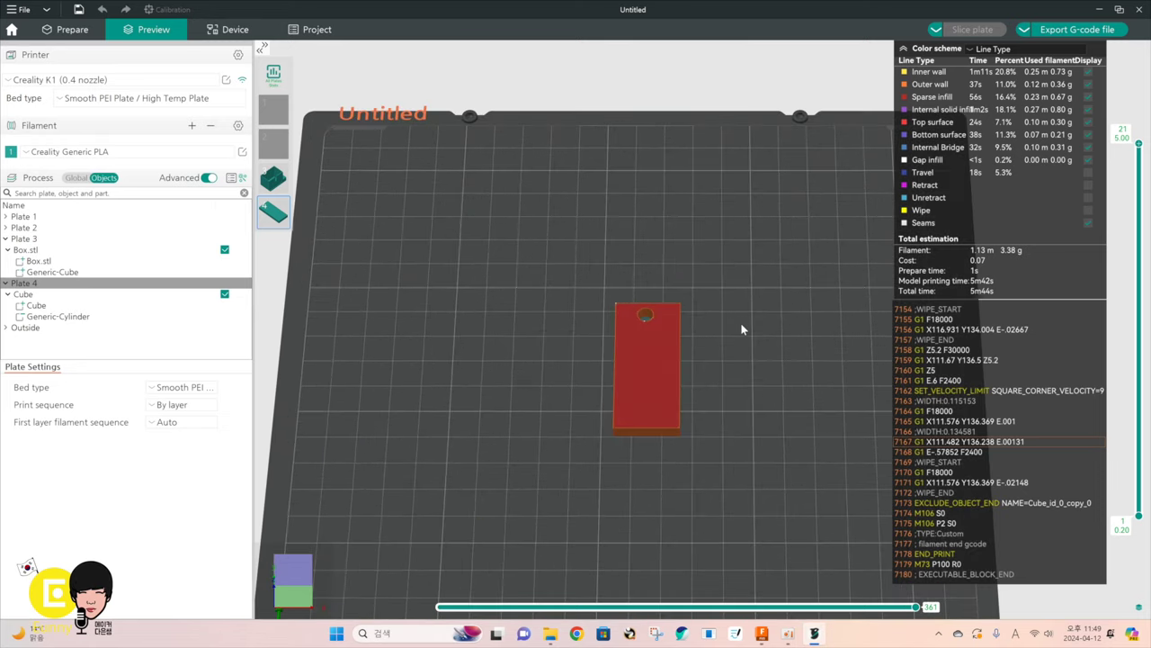
{"action": "left_click_drag", "start_coordinate": [741, 323], "coordinate": [750, 359]}
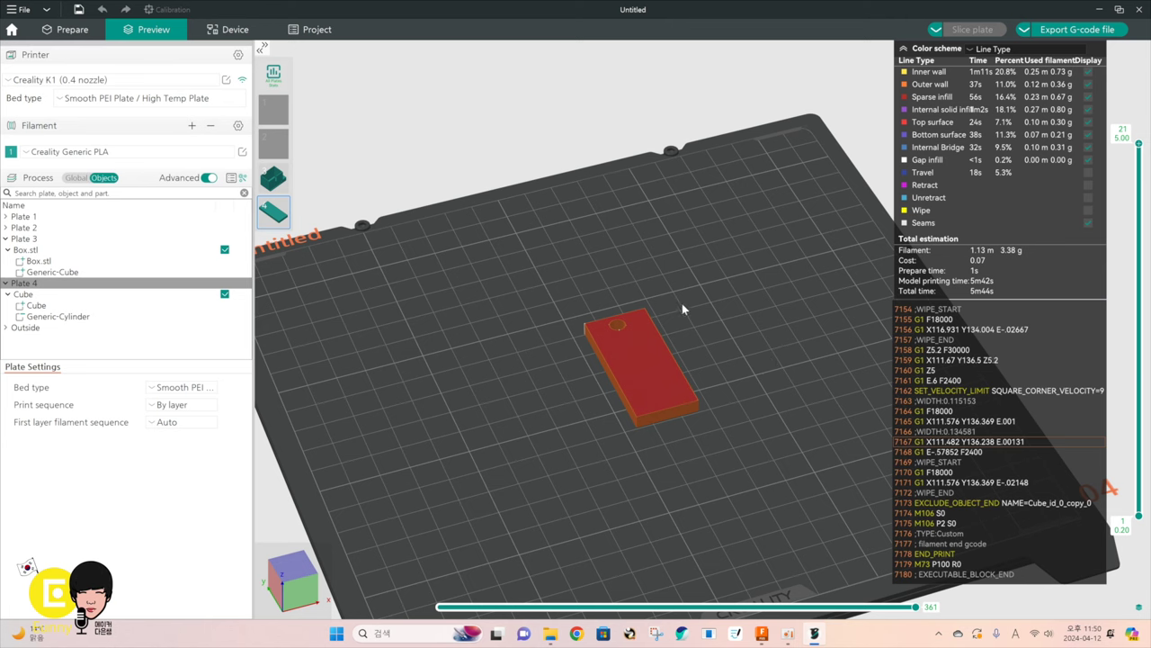
Return to the editing view and add a text part to the slab on plate 4
{"action": "left_click", "coordinate": [90, 29]}
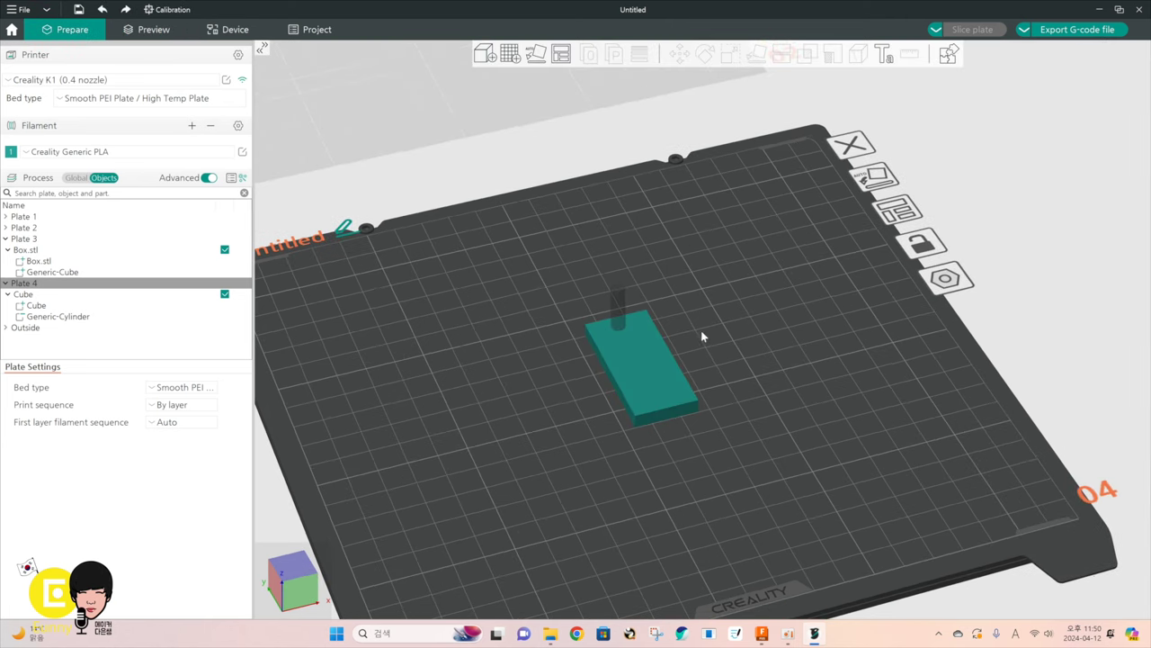
{"action": "left_click", "coordinate": [643, 380]}
{"action": "right_click", "coordinate": [642, 379]}
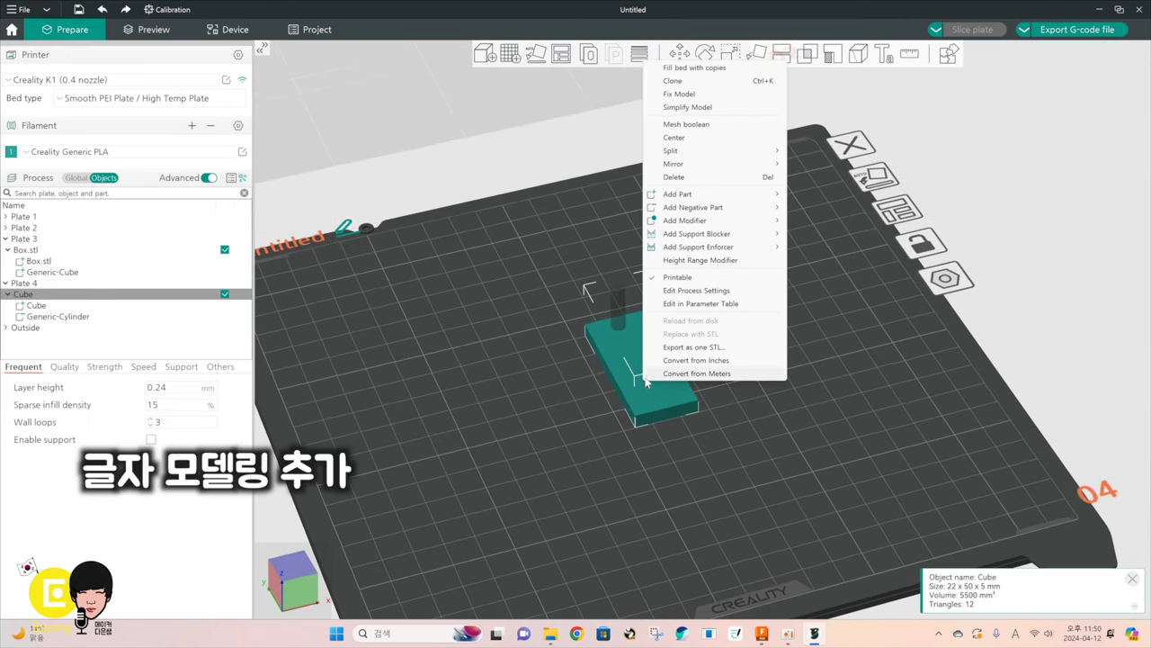
{"action": "mouse_move", "coordinate": [743, 231]}
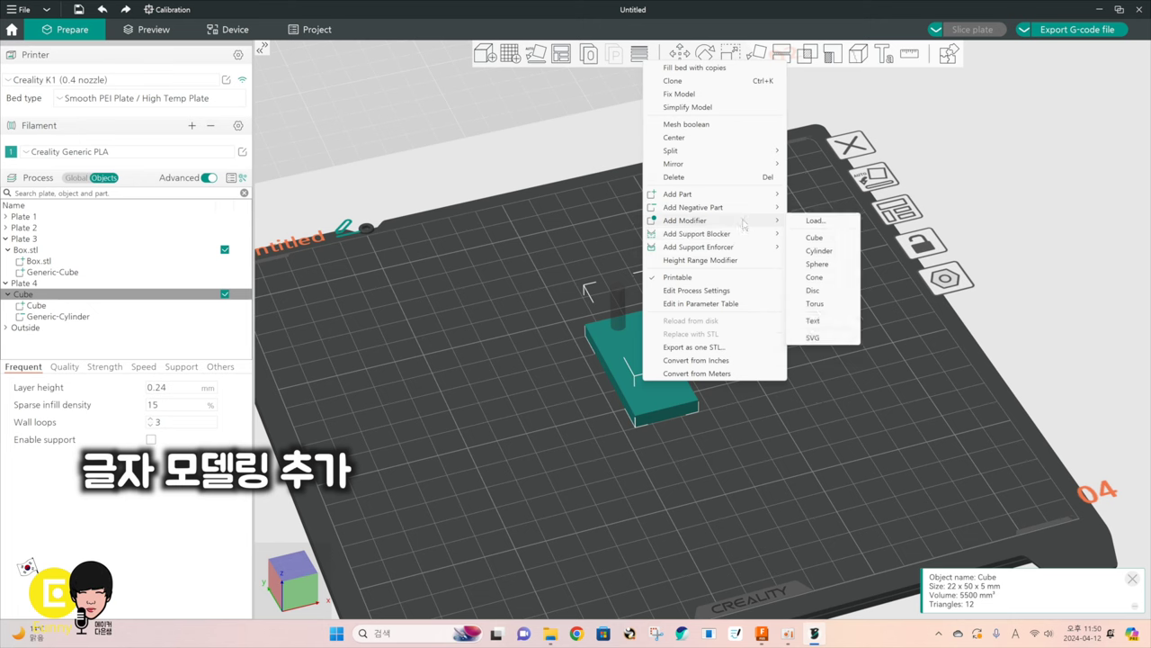
{"action": "mouse_move", "coordinate": [758, 198]}
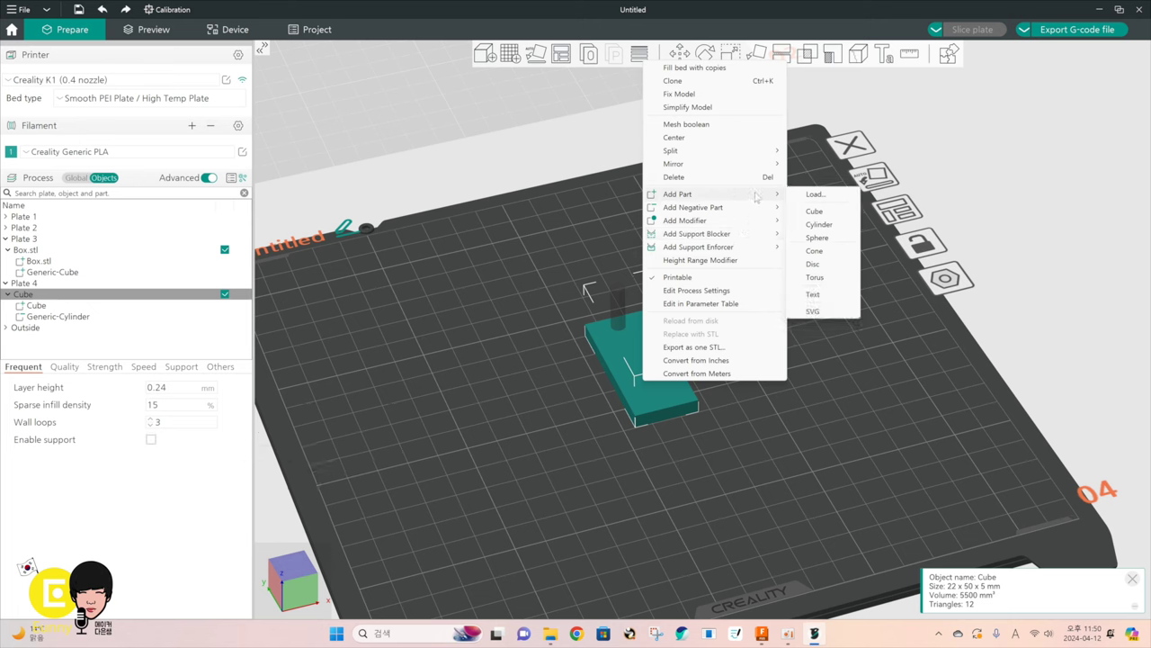
{"action": "left_click", "coordinate": [812, 295]}
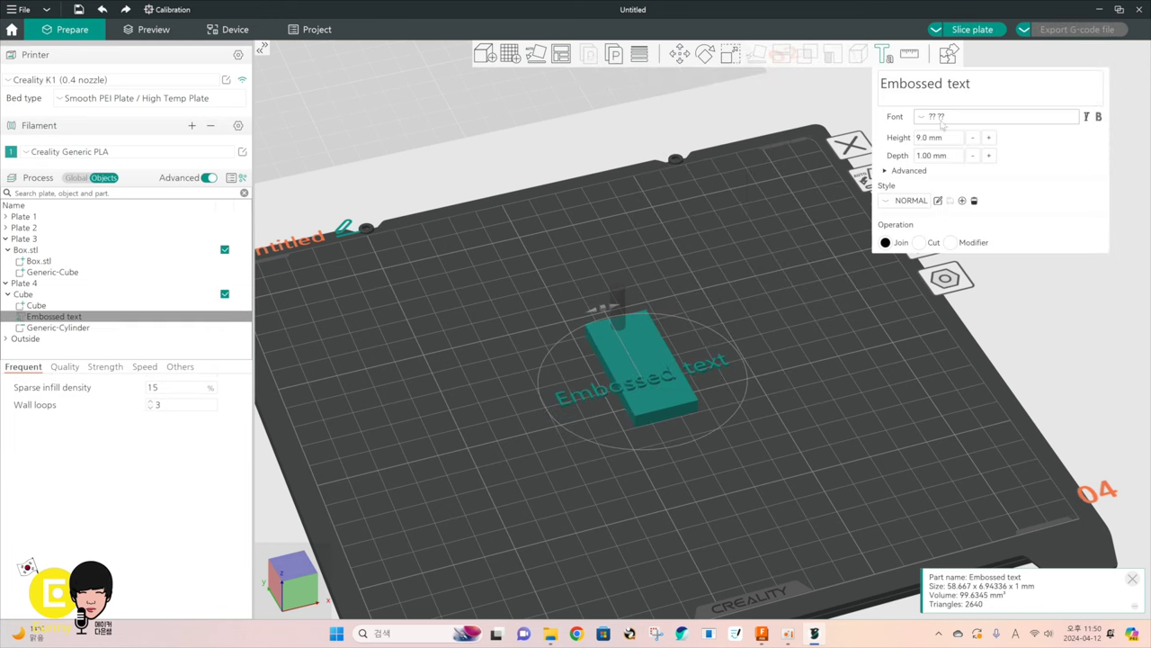
Replace the placeholder embossed text with sample Korean characters beginning "아어ㅏㅇㄹㅇㅍ"
{"action": "left_click", "coordinate": [940, 118]}
{"action": "left_click", "coordinate": [961, 90]}
{"action": "key", "text": "BackSpace"}
{"action": "key", "text": "BackSpace"}
{"action": "key", "text": "BackSpace"}
{"action": "key", "text": "BackSpace"}
{"action": "key", "text": "BackSpace"}
{"action": "key", "text": "BackSpace"}
{"action": "key", "text": "BackSpace"}
{"action": "key", "text": "BackSpace"}
{"action": "key", "text": "BackSpace"}
{"action": "key", "text": "BackSpace"}
{"action": "key", "text": "BackSpace"}
{"action": "key", "text": "BackSpace"}
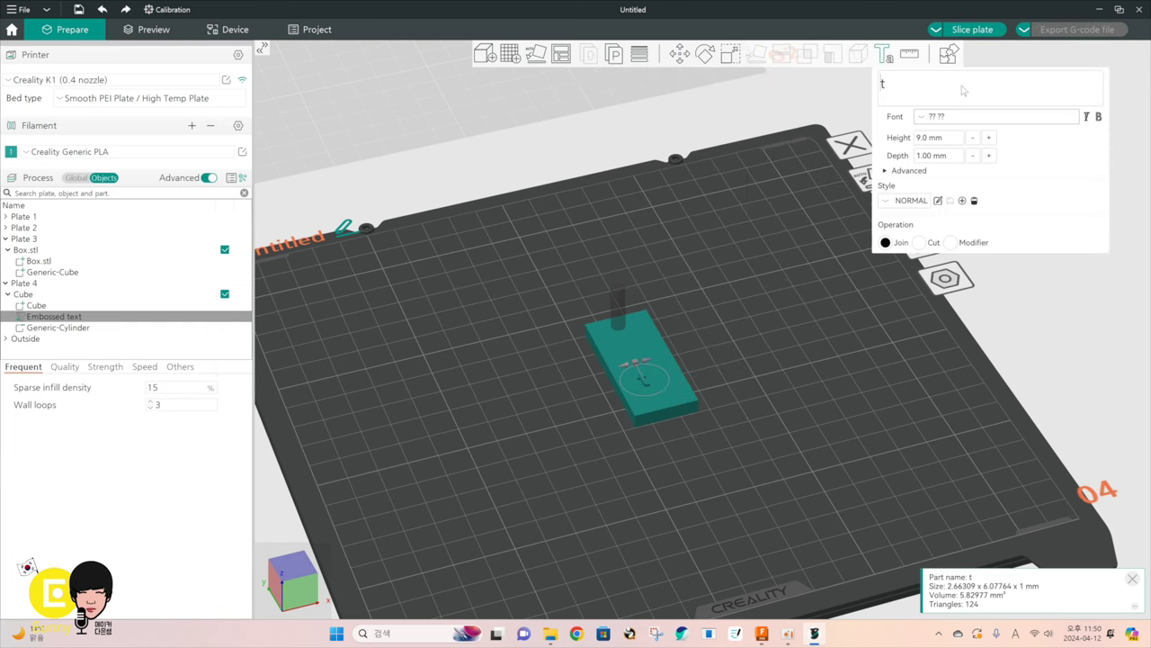
{"action": "type", "text": "아어ㅏㅇㄹ"}
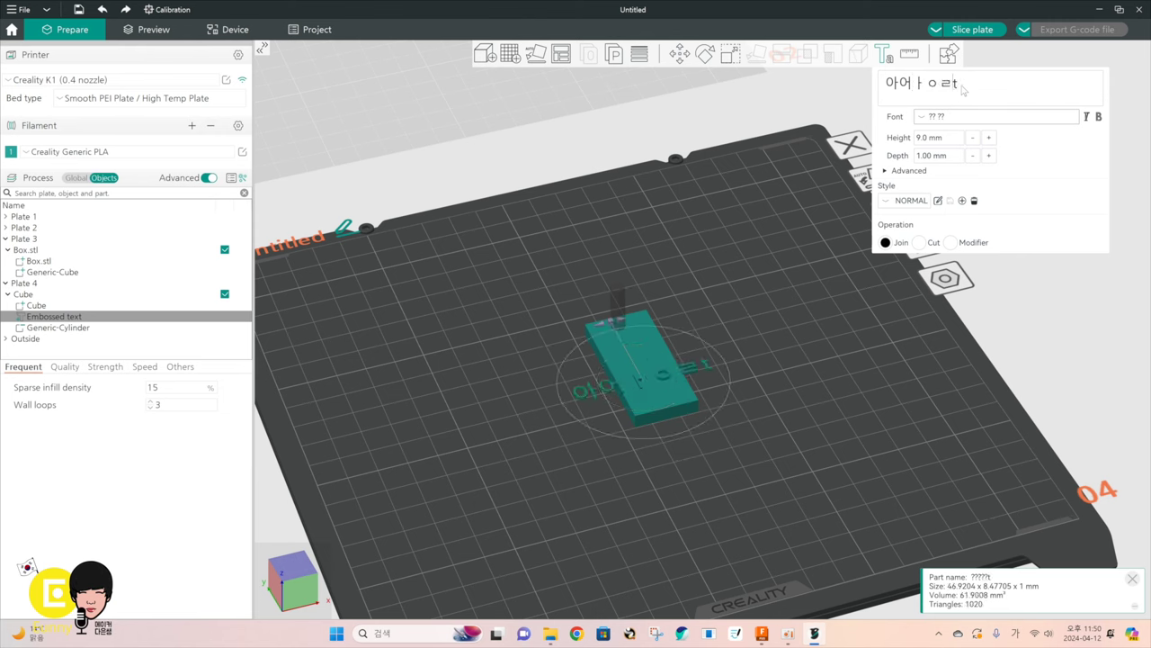
{"action": "type", "text": "ㅇㅍ핤?"}
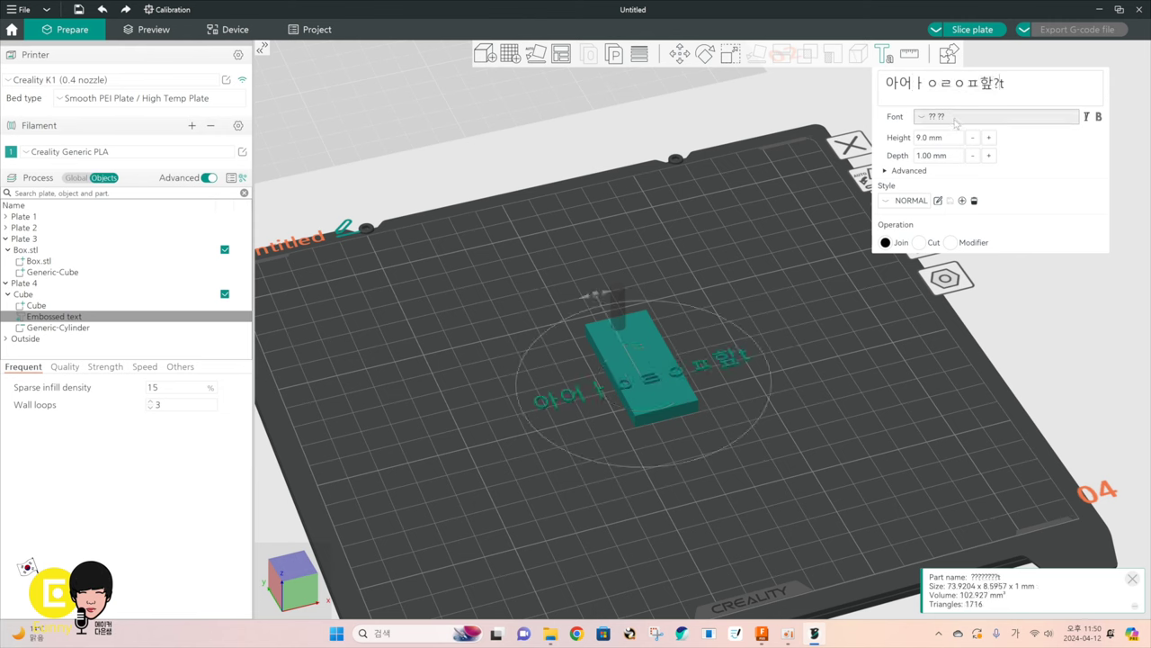
Try several fonts on the embossed text and choose one that renders all the Korean characters
{"action": "left_click", "coordinate": [958, 117]}
{"action": "left_click", "coordinate": [936, 254]}
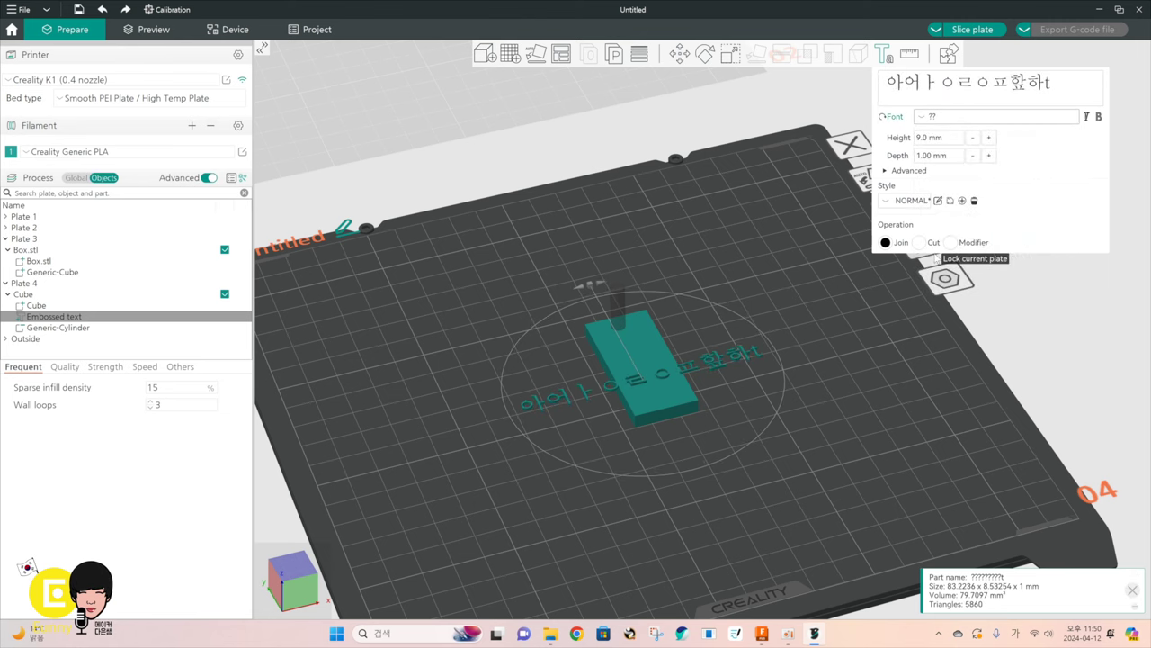
{"action": "left_click", "coordinate": [958, 117]}
{"action": "left_click", "coordinate": [951, 263]}
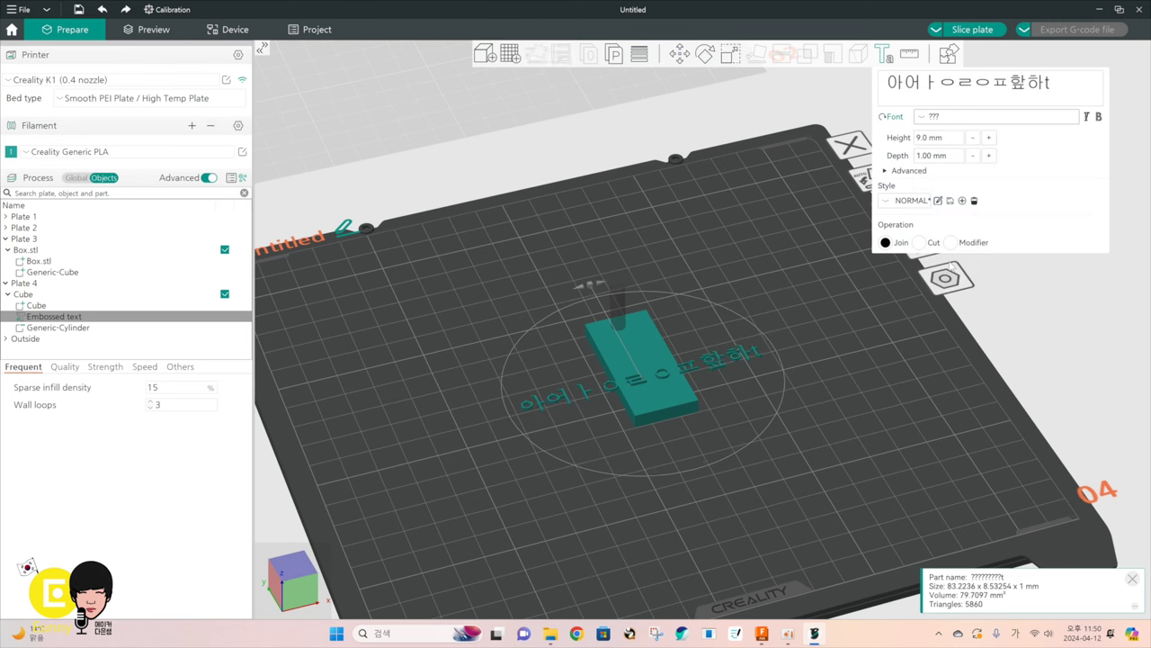
{"action": "left_click", "coordinate": [958, 117]}
{"action": "left_click", "coordinate": [956, 277]}
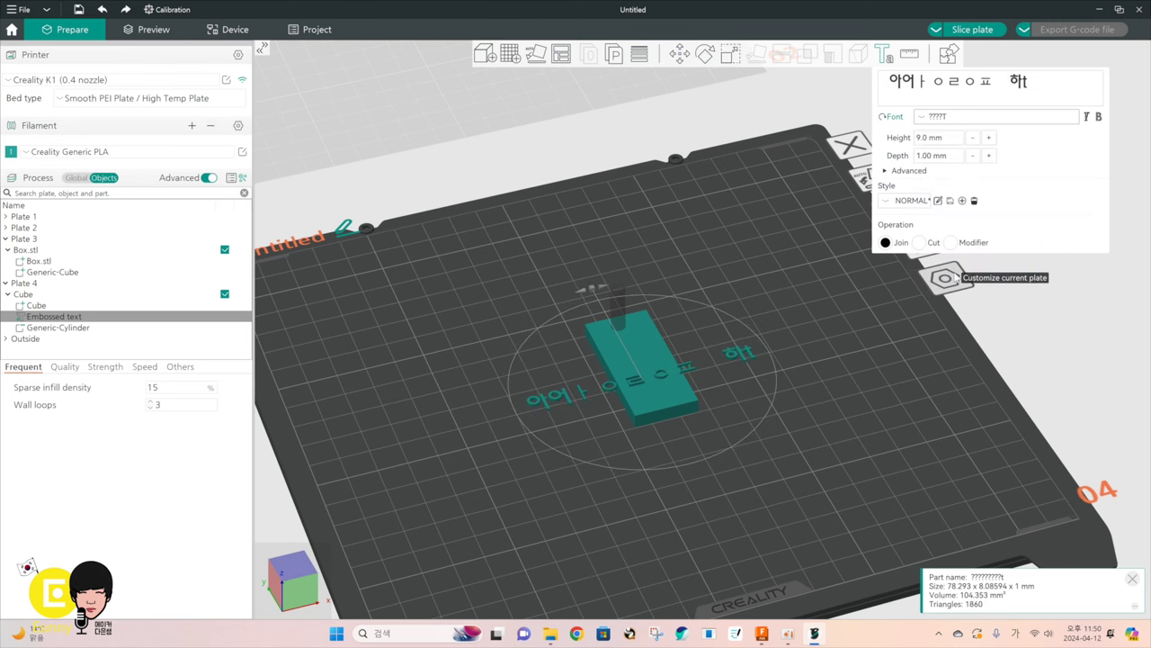
{"action": "left_click", "coordinate": [940, 118]}
{"action": "left_click", "coordinate": [954, 175]}
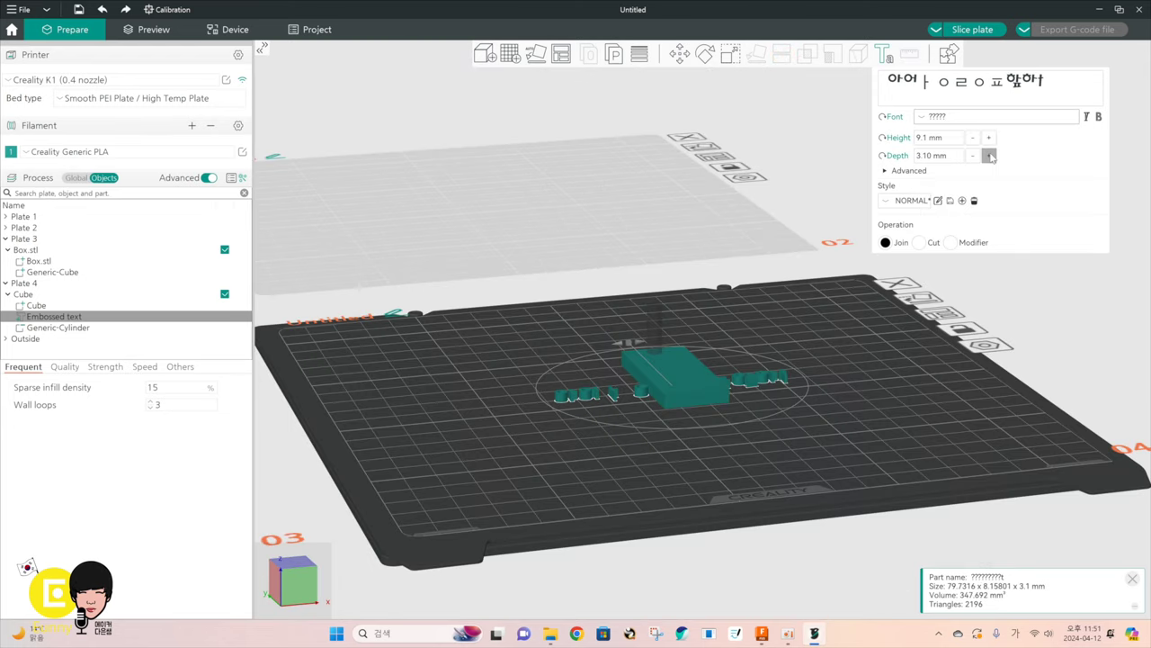
Increase the embossed text's depth to 6.6 mm so it rises above the slab, and deselect it
{"action": "left_click", "coordinate": [990, 156]}
{"action": "left_click", "coordinate": [989, 156]}
{"action": "left_click", "coordinate": [990, 156]}
{"action": "left_click", "coordinate": [989, 155]}
{"action": "left_click", "coordinate": [989, 155]}
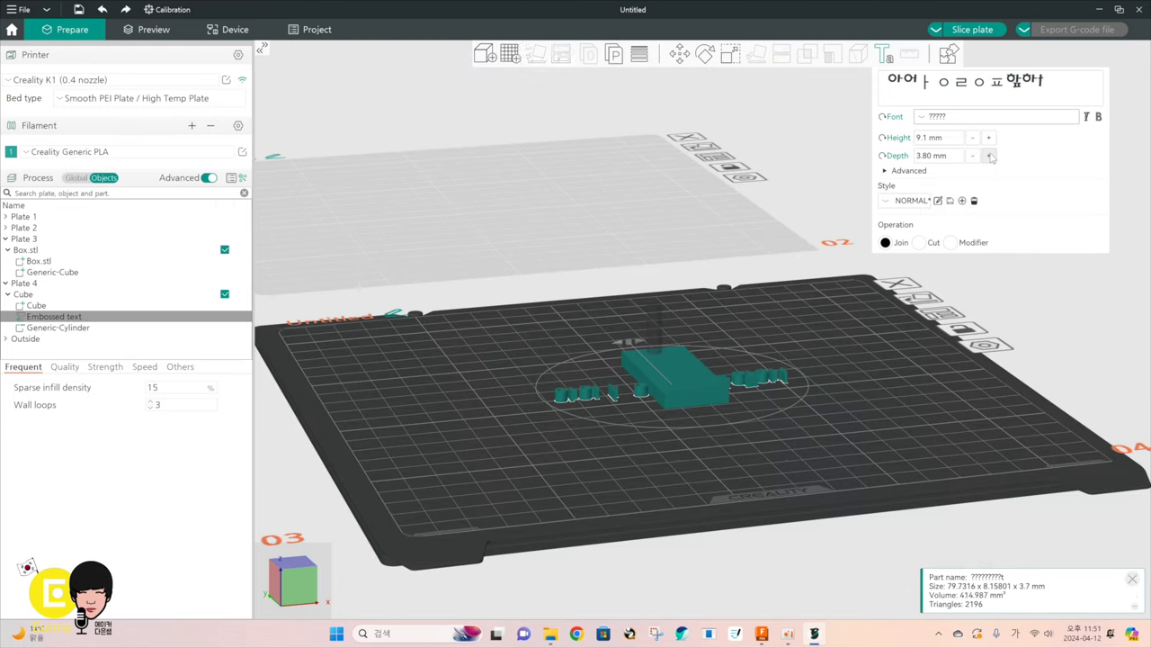
{"action": "left_click", "coordinate": [989, 156]}
{"action": "left_click", "coordinate": [990, 156]}
{"action": "left_click", "coordinate": [989, 155]}
{"action": "left_click", "coordinate": [990, 156]}
{"action": "left_click", "coordinate": [989, 155]}
{"action": "left_click", "coordinate": [990, 155]}
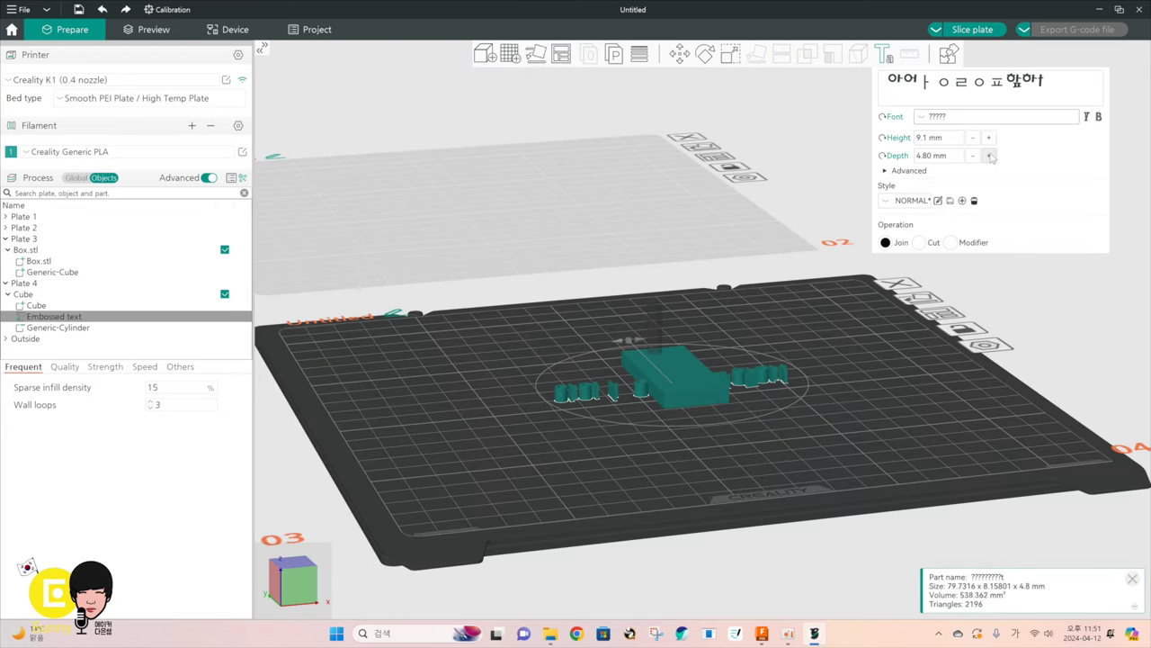
{"action": "left_click", "coordinate": [989, 156]}
{"action": "left_click", "coordinate": [989, 155]}
{"action": "left_click", "coordinate": [989, 155]}
{"action": "left_click", "coordinate": [990, 156]}
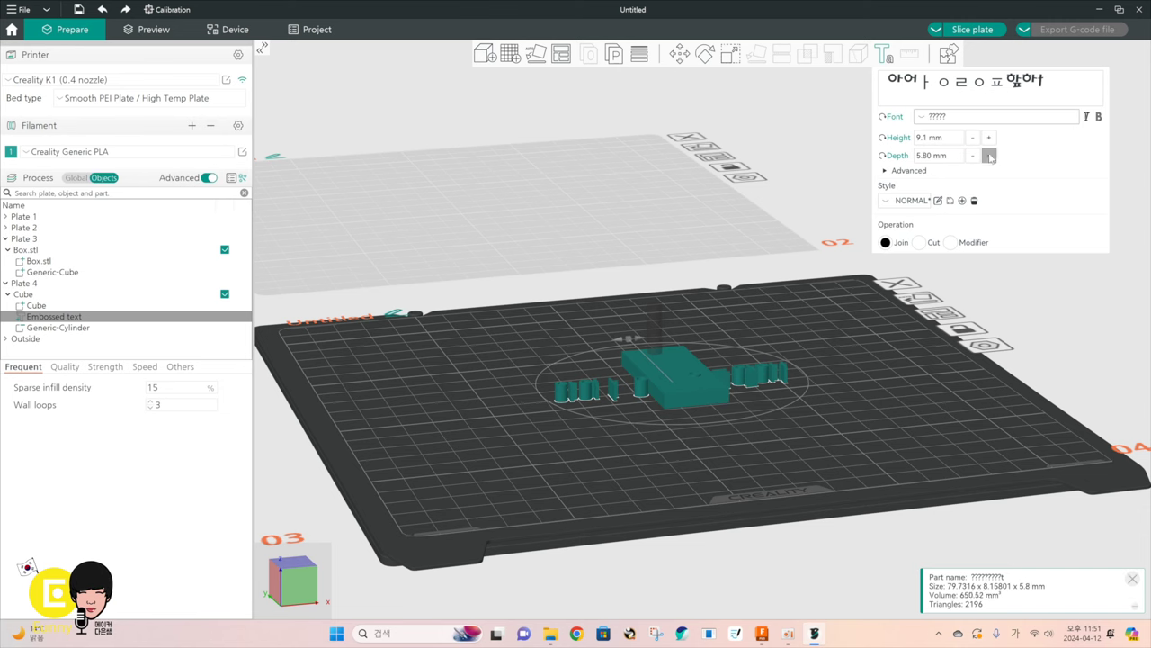
{"action": "left_click", "coordinate": [990, 155]}
{"action": "left_click", "coordinate": [989, 156]}
{"action": "left_click", "coordinate": [990, 156]}
{"action": "left_click", "coordinate": [989, 155]}
{"action": "left_click_drag", "start_coordinate": [861, 402], "coordinate": [861, 379]}
{"action": "left_click", "coordinate": [878, 347]}
{"action": "left_click", "coordinate": [879, 352]}
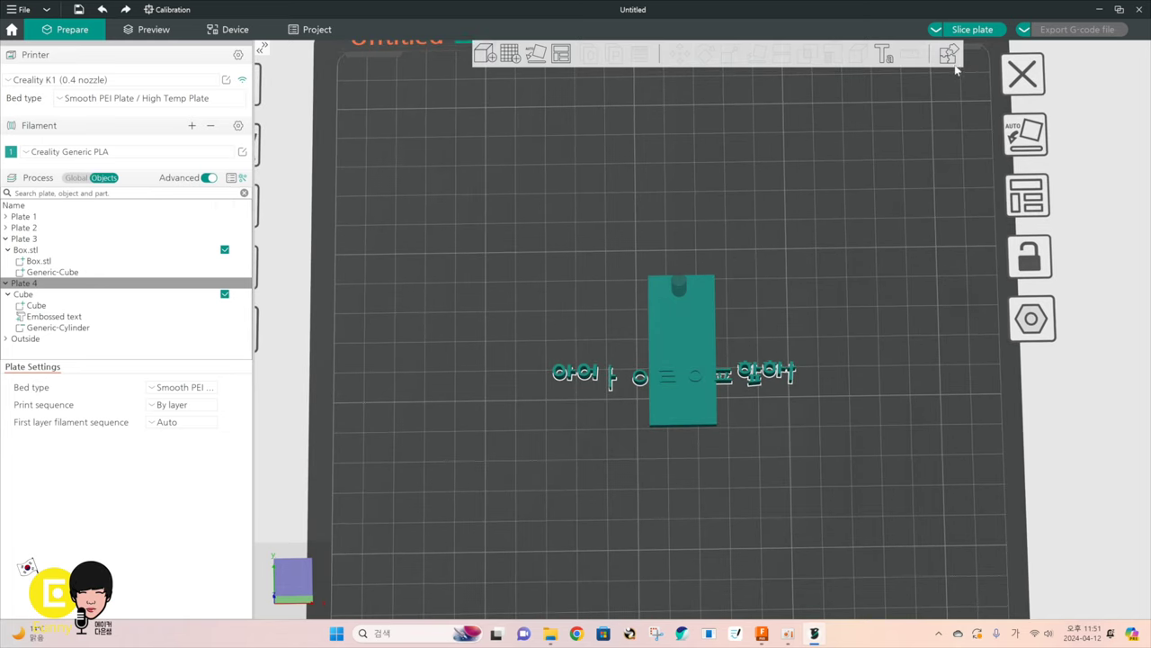
Slice plate 4, inspect the raised text on the slab in the preview, and return to the editing view
{"action": "left_click", "coordinate": [975, 29]}
{"action": "mouse_move", "coordinate": [779, 275]}
{"action": "left_mouse_down"}
{"action": "mouse_move", "coordinate": [798, 257]}
{"action": "mouse_move", "coordinate": [791, 249]}
{"action": "mouse_move", "coordinate": [797, 263]}
{"action": "left_mouse_up"}
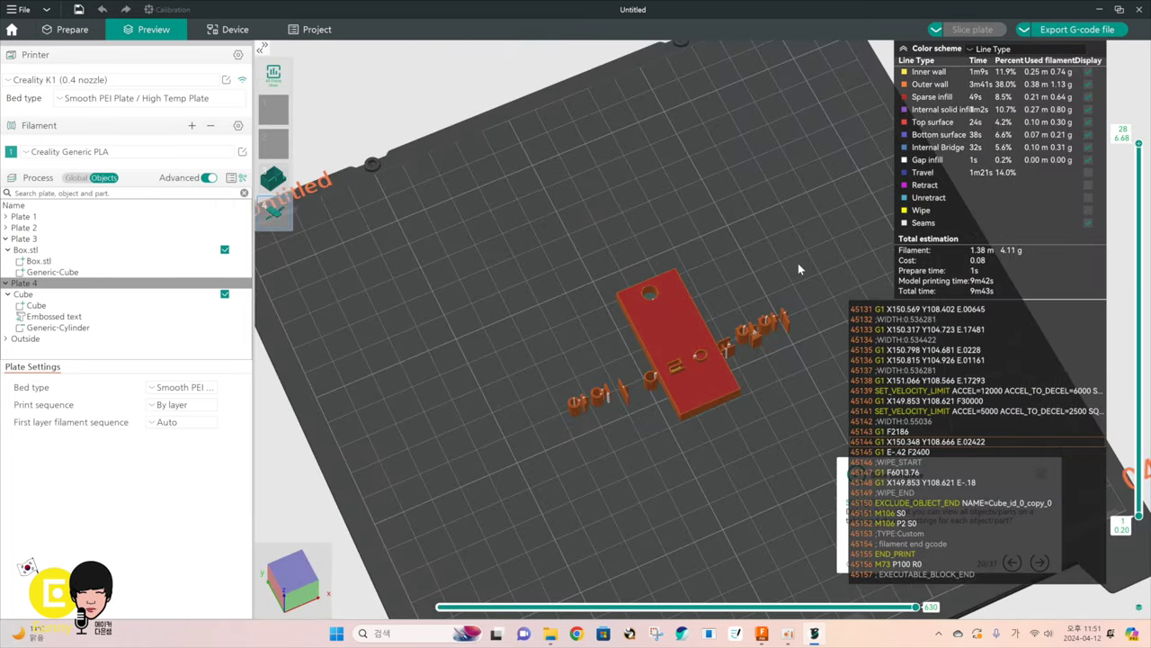
{"action": "left_click", "coordinate": [77, 29]}
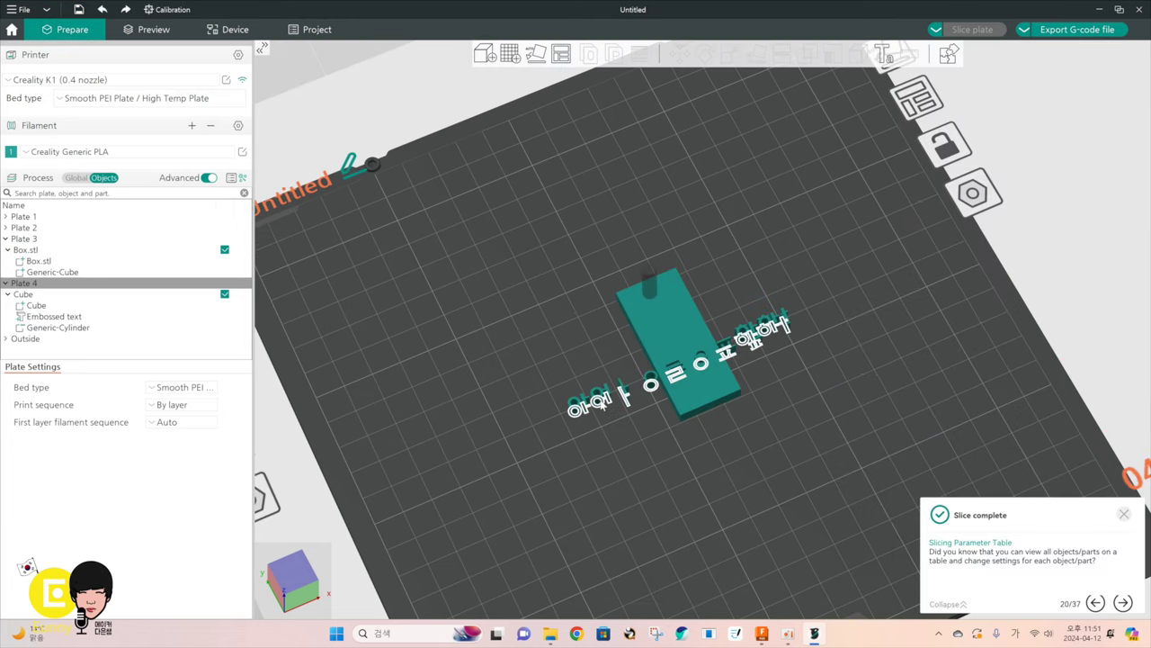
Select the whole tag object with its text on plate 4
{"action": "double_click", "coordinate": [601, 403]}
{"action": "left_click", "coordinate": [694, 306]}
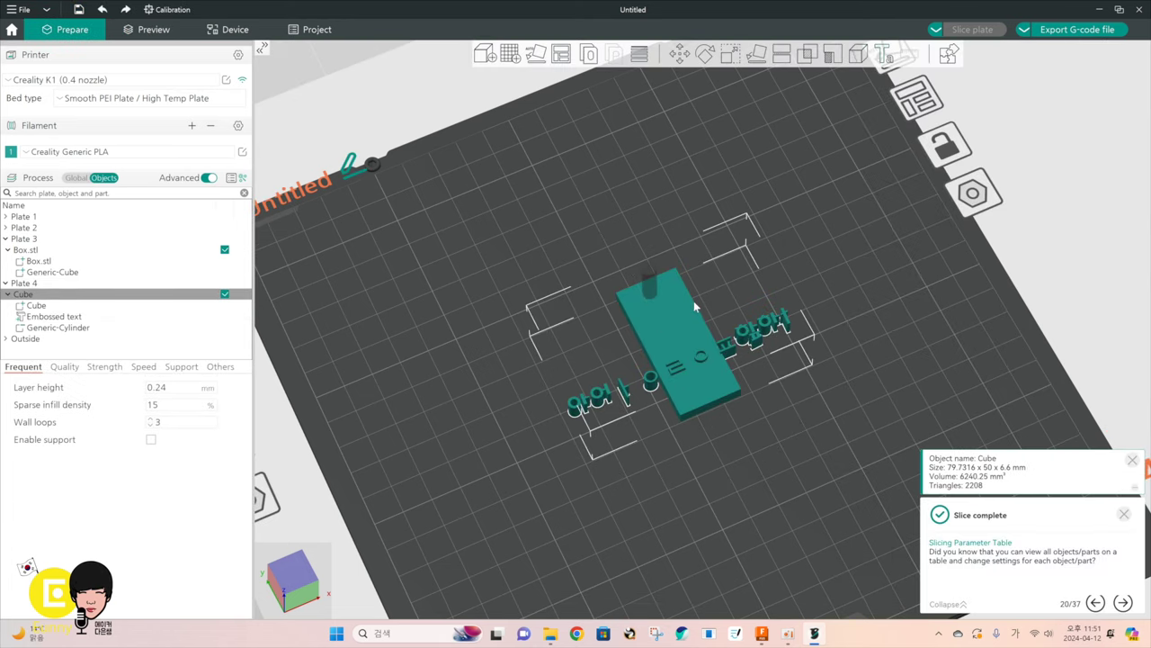
{"action": "left_click", "coordinate": [655, 280]}
{"action": "left_click", "coordinate": [680, 318]}
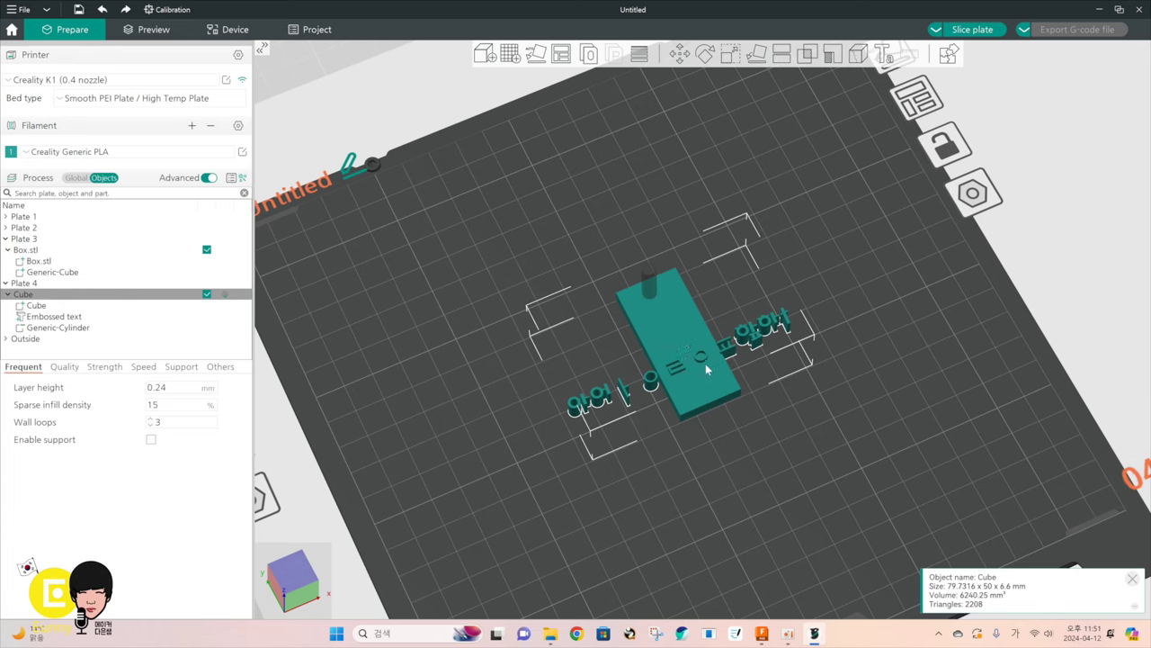
Look over all four plates and examine the box object and its added cube on plate 3
{"action": "left_click_drag", "start_coordinate": [897, 378], "coordinate": [868, 381]}
{"action": "scroll", "coordinate": [874, 385], "scroll_direction": "down", "scroll_amount": 8}
{"action": "scroll", "coordinate": [873, 385], "scroll_direction": "up", "scroll_amount": 1}
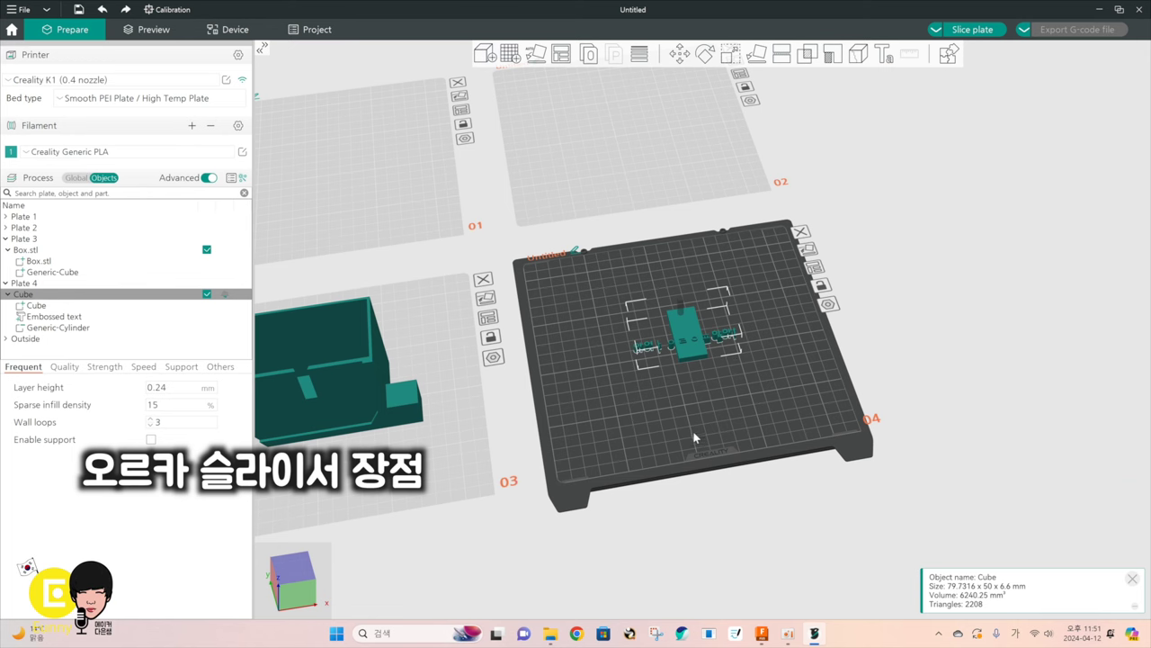
{"action": "right_click_drag", "start_coordinate": [564, 224], "coordinate": [757, 302]}
{"action": "middle_click_drag", "start_coordinate": [757, 307], "coordinate": [765, 308]}
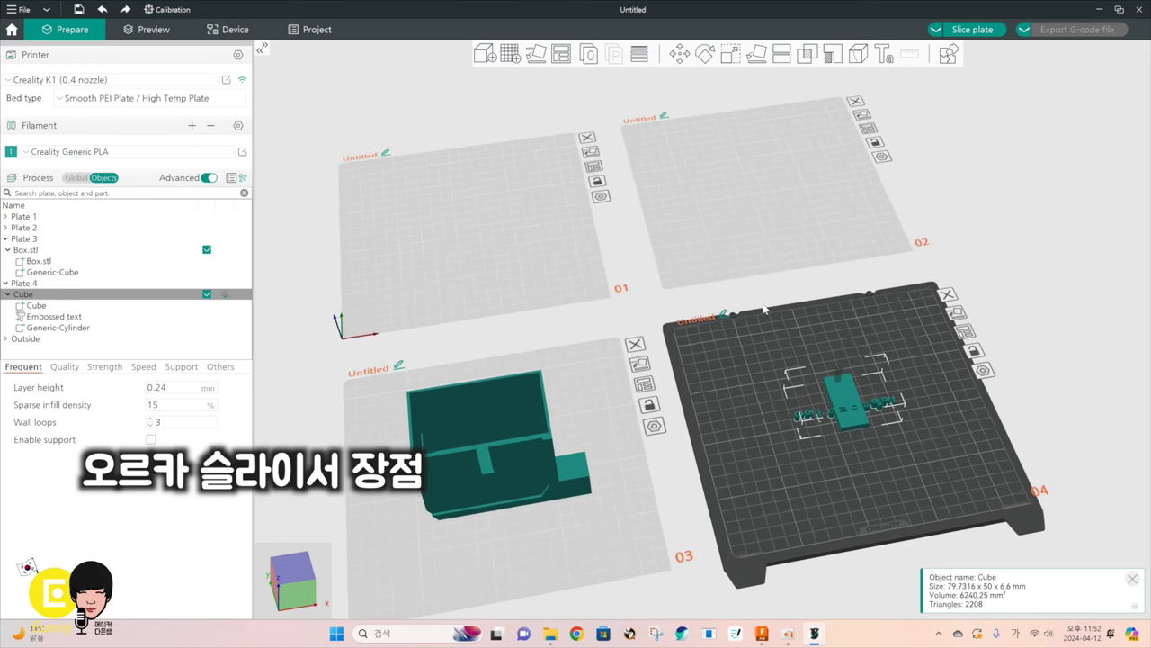
{"action": "left_click", "coordinate": [506, 451]}
{"action": "left_click", "coordinate": [40, 273]}
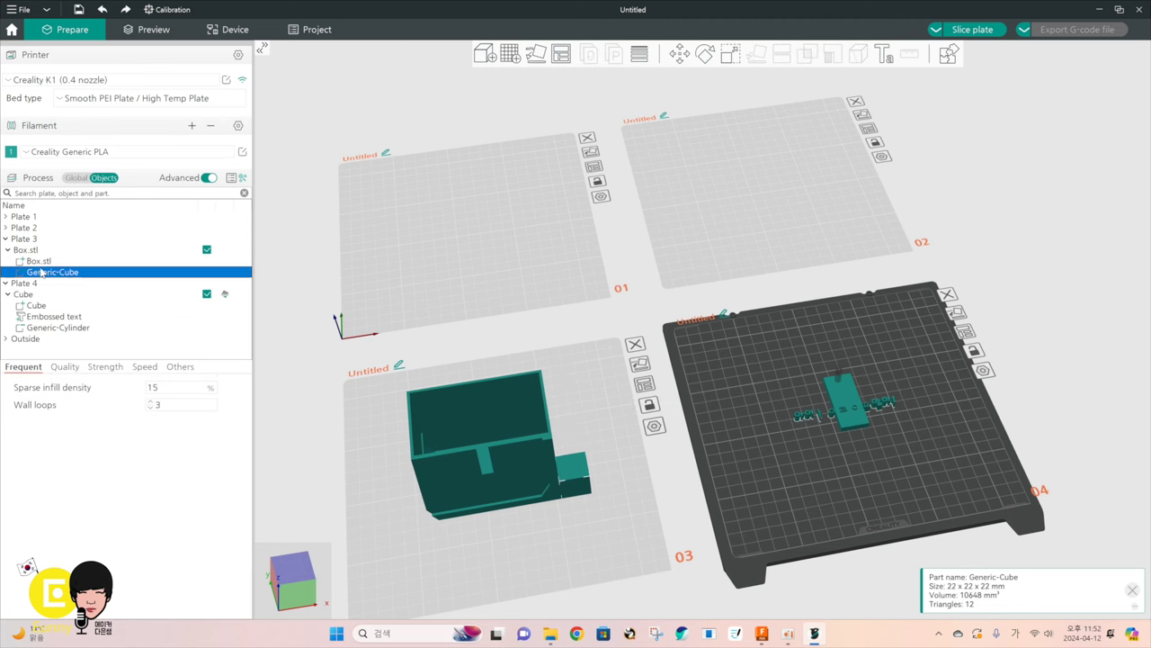
{"action": "left_click", "coordinate": [45, 250]}
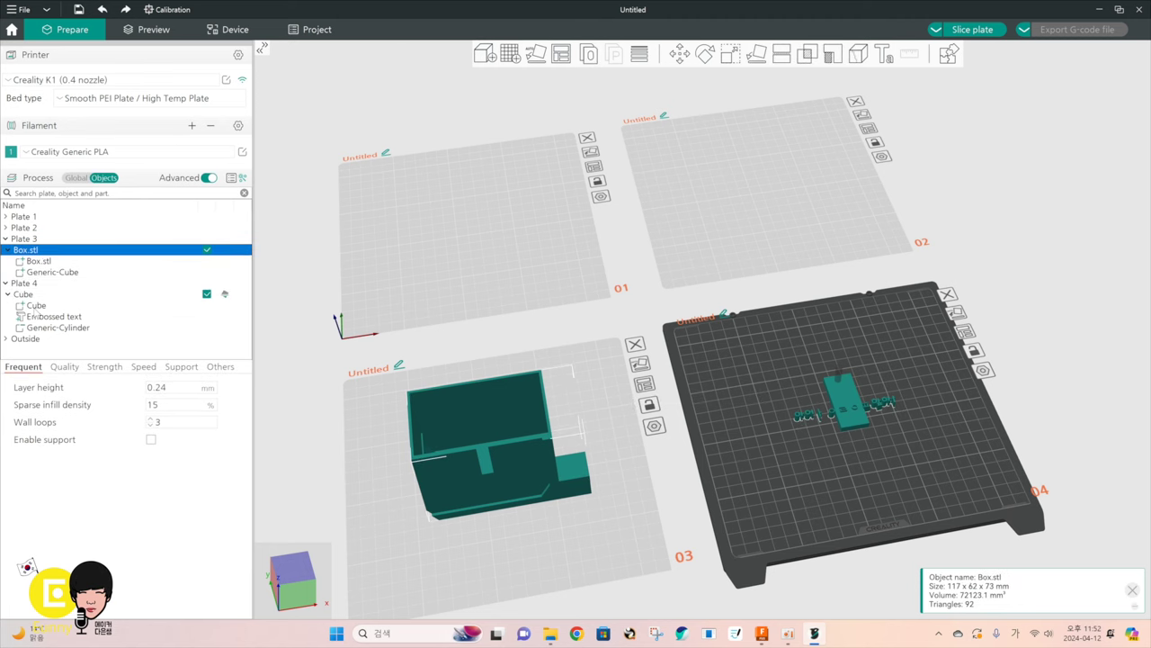
Make plate 1 active, switch the process settings to global, and view the plates from a lower angle
{"action": "left_click", "coordinate": [428, 331]}
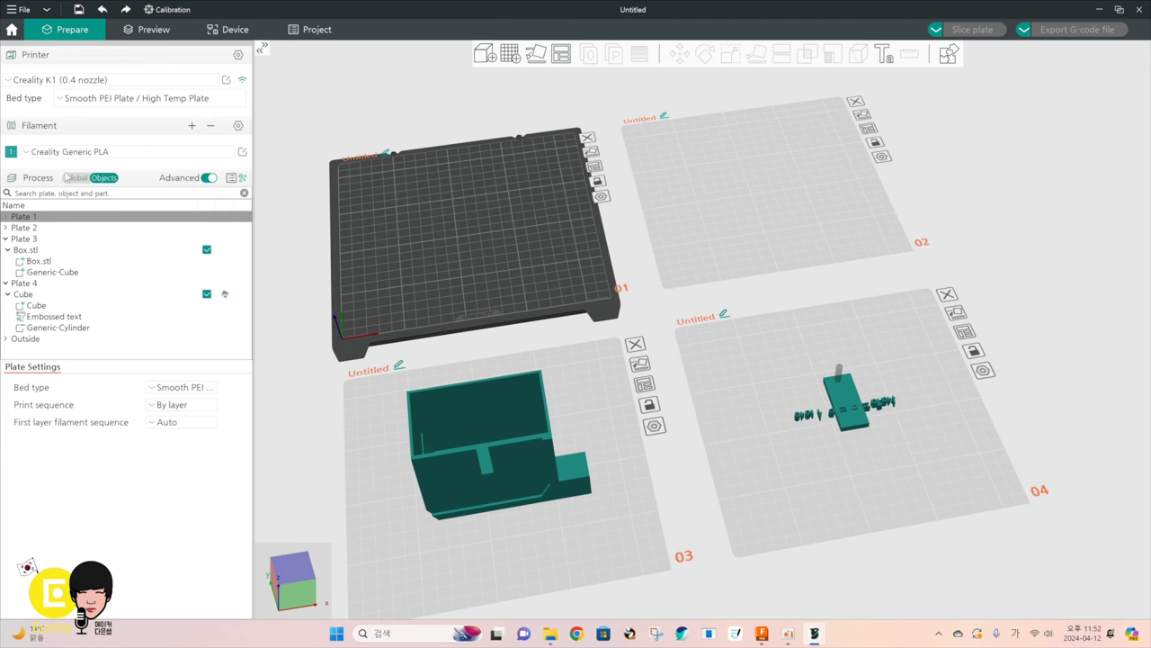
{"action": "left_click", "coordinate": [396, 118]}
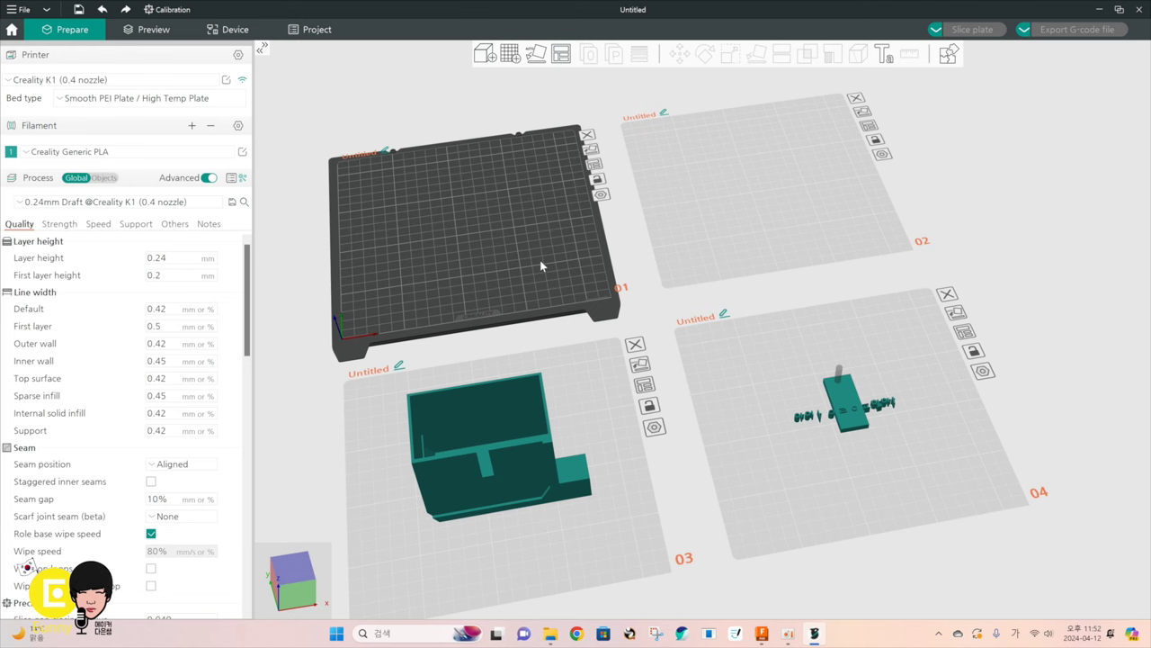
{"action": "mouse_move", "coordinate": [538, 257]}
{"action": "left_mouse_down"}
{"action": "mouse_move", "coordinate": [546, 250]}
{"action": "mouse_move", "coordinate": [535, 251]}
{"action": "left_mouse_up"}
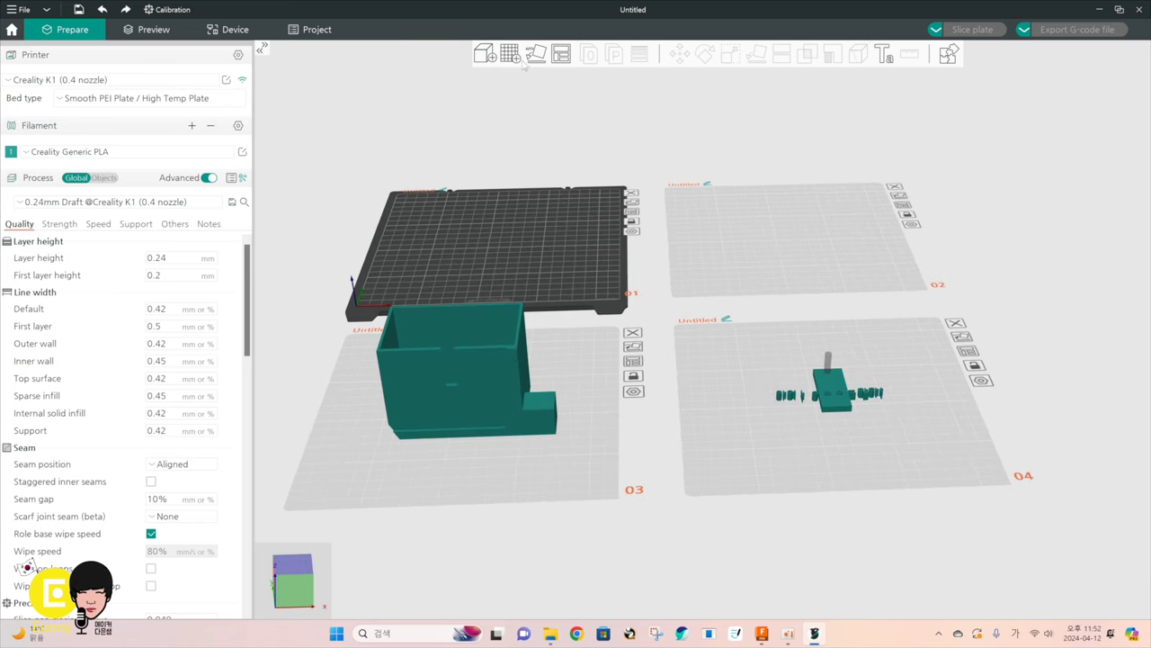